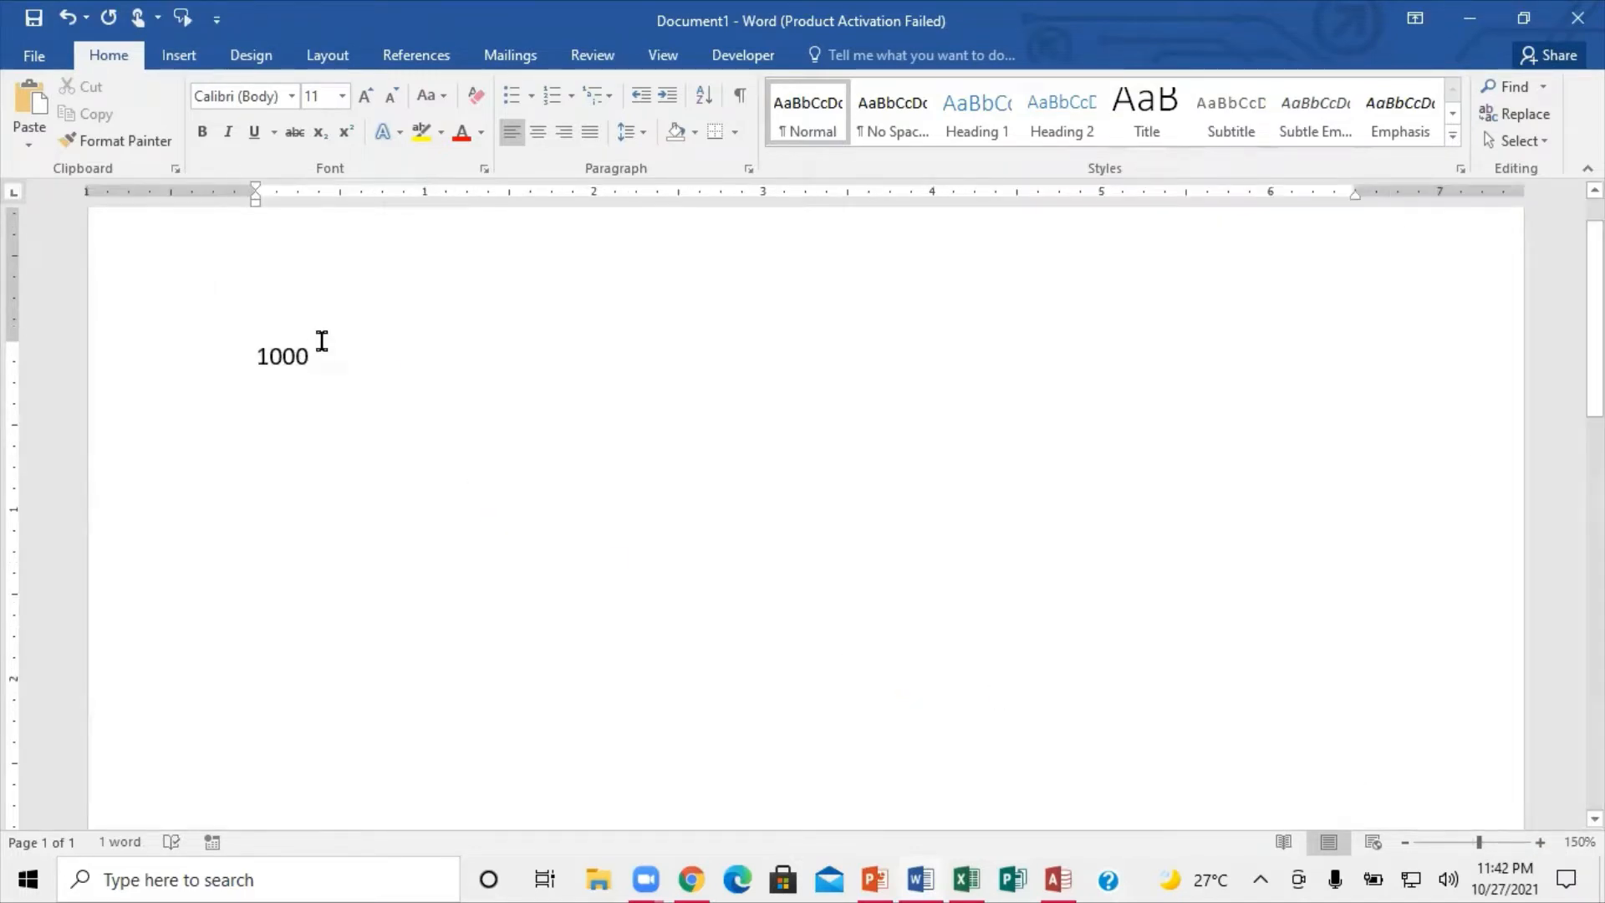
Extend the number 1000 on the first line so that it reads 1000+345=.
text(1=)
key(BackSpace)
key(BackSpace)
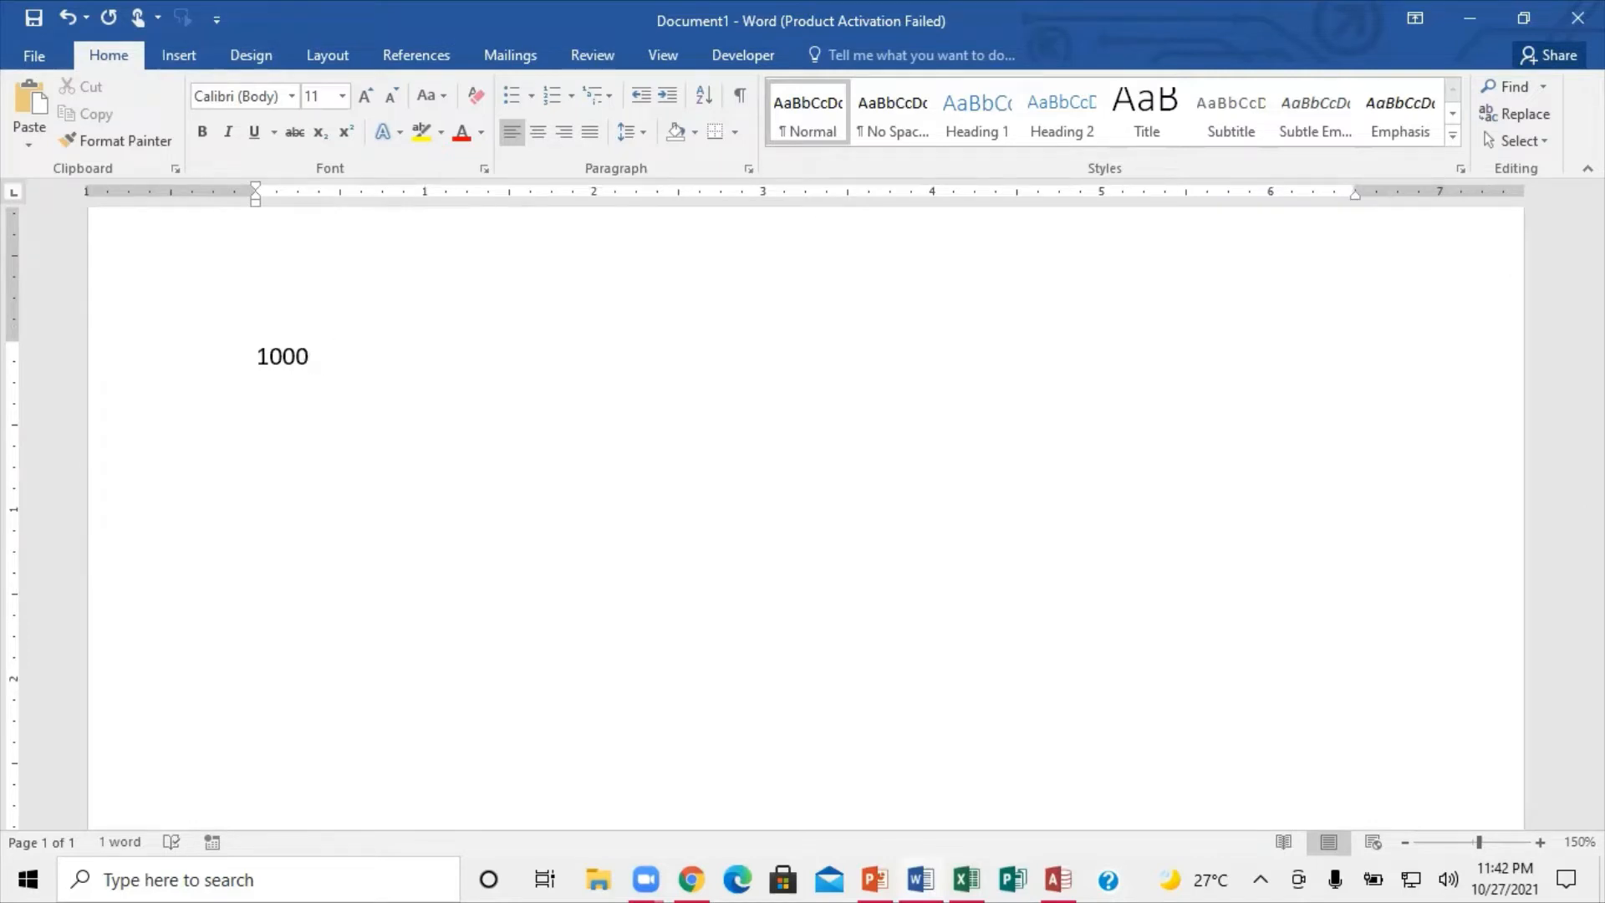
text(+345=)
key(ctrl+F9)
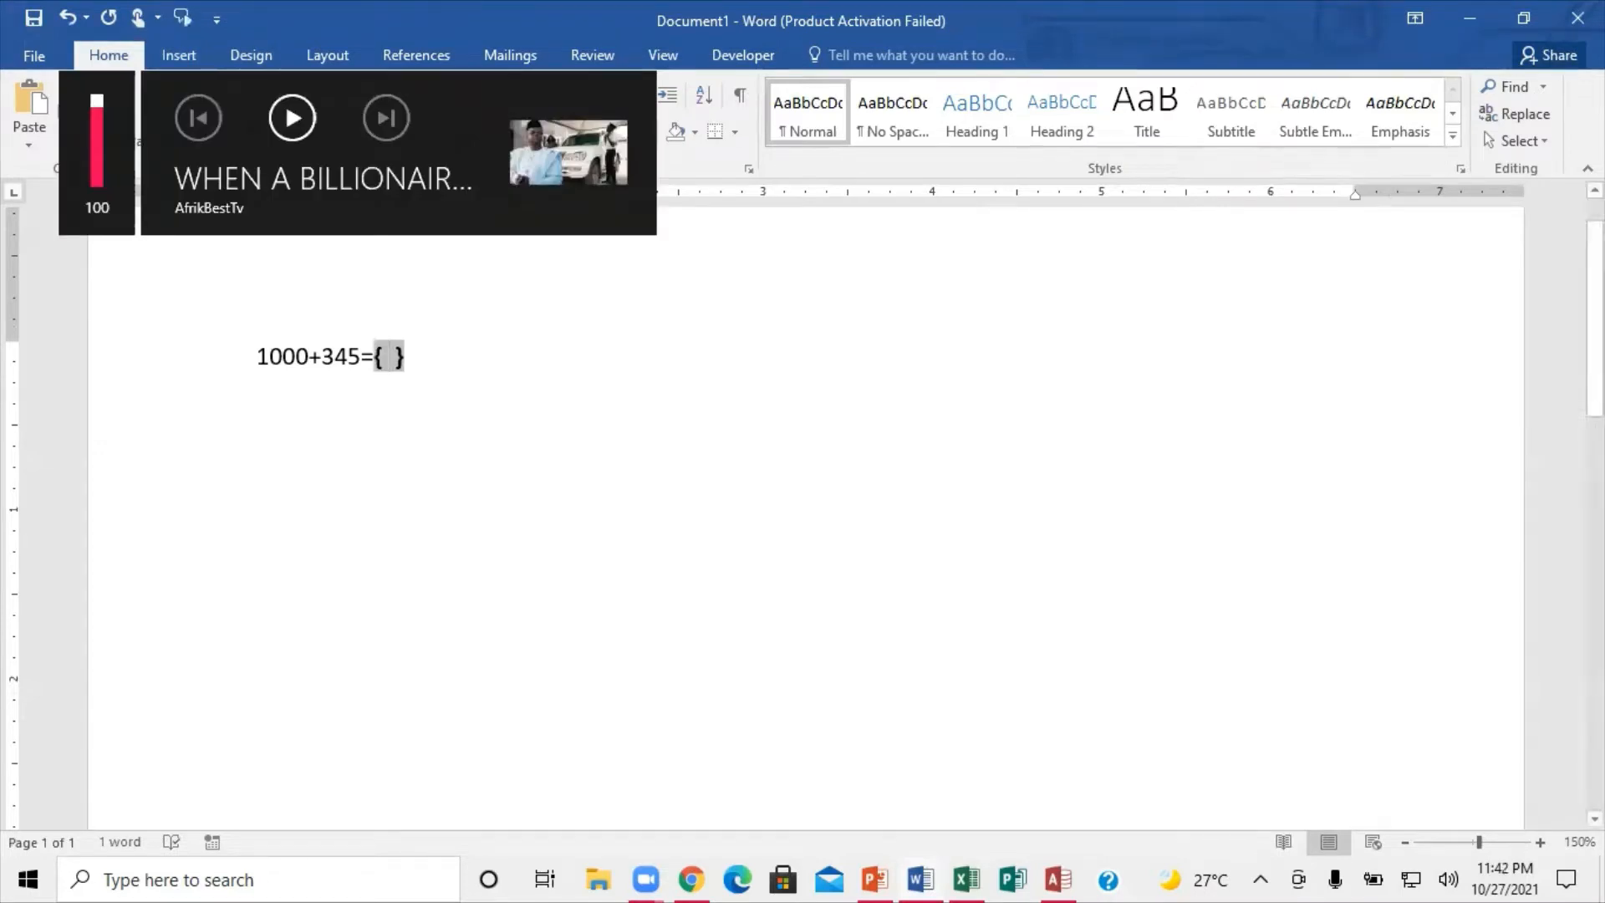
click(406, 356)
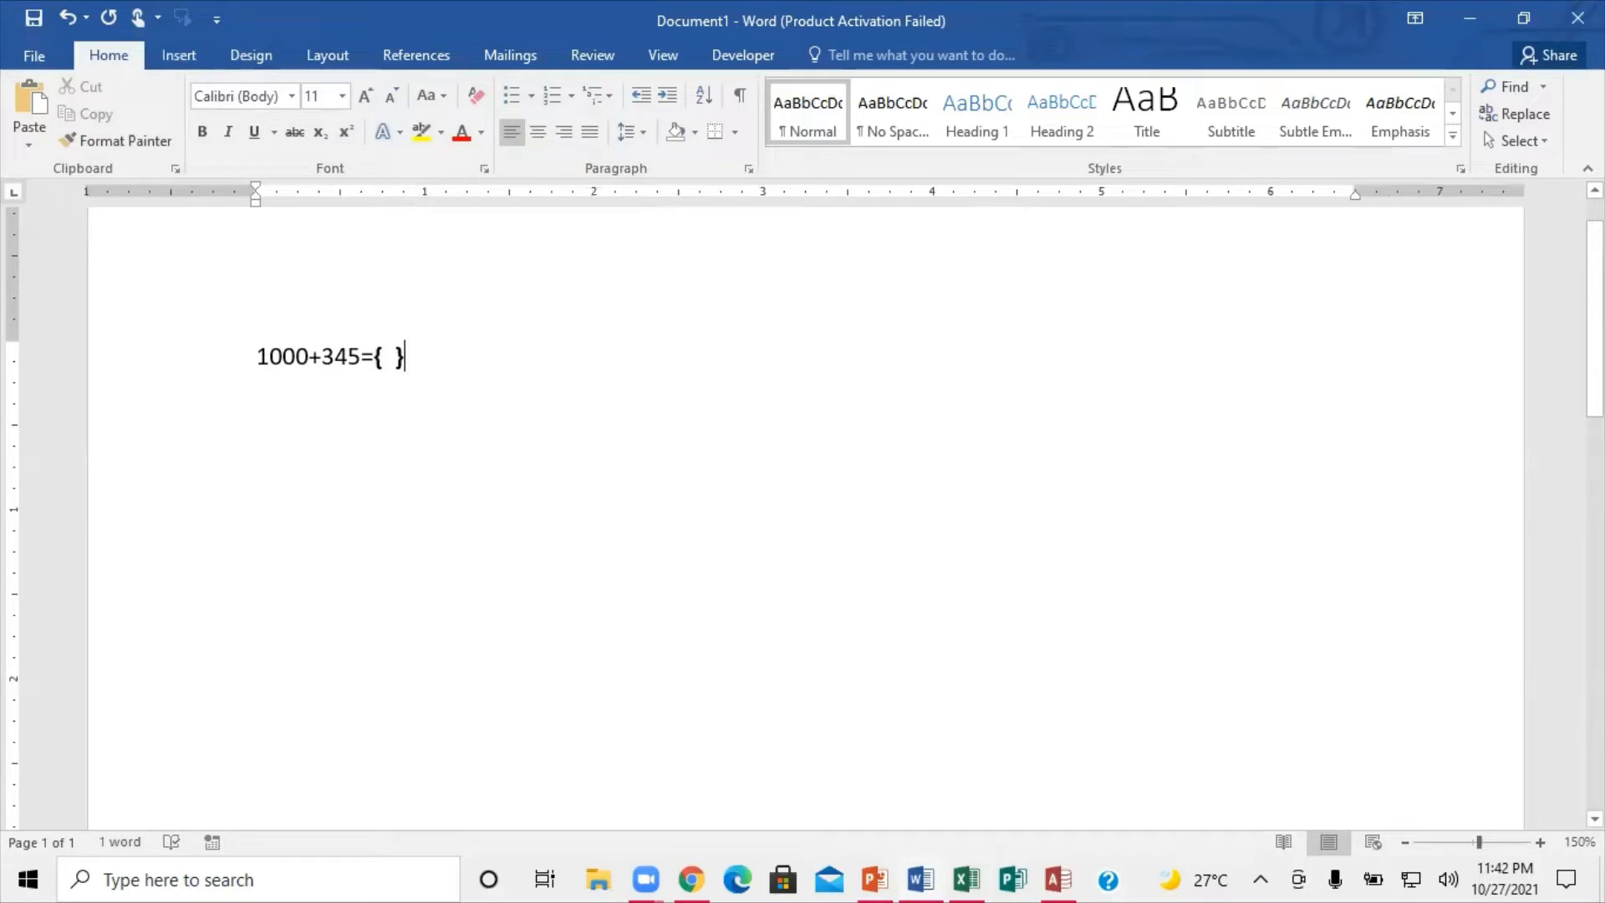
key(ctrl+F9)
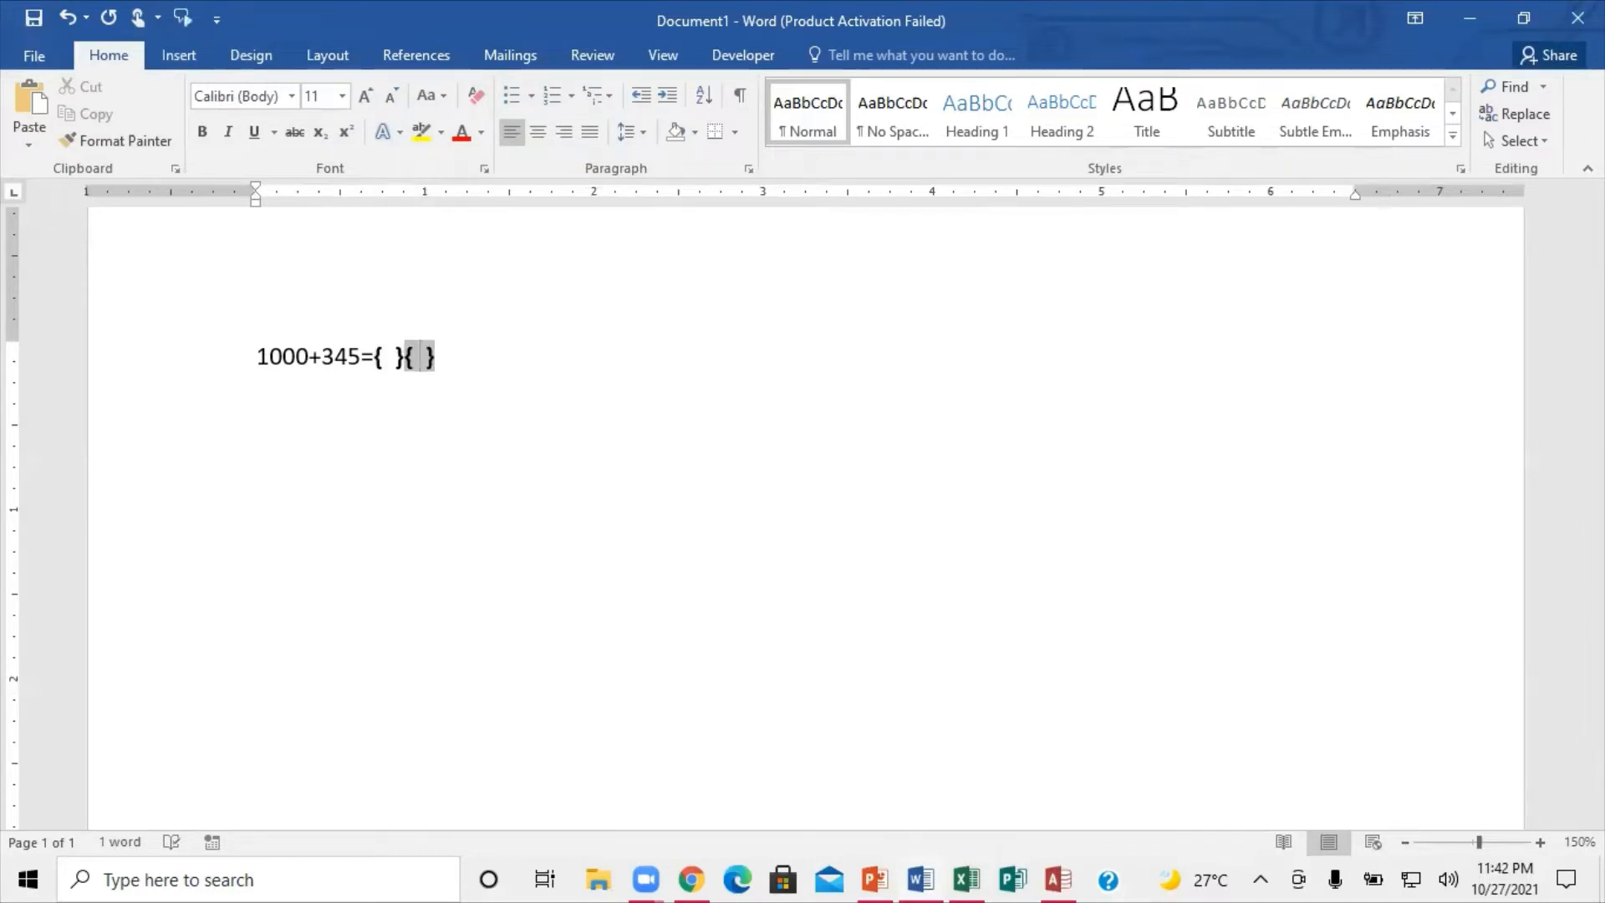
key(BackSpace)
key(BackSpace)
key(BackSpace)
key(BackSpace)
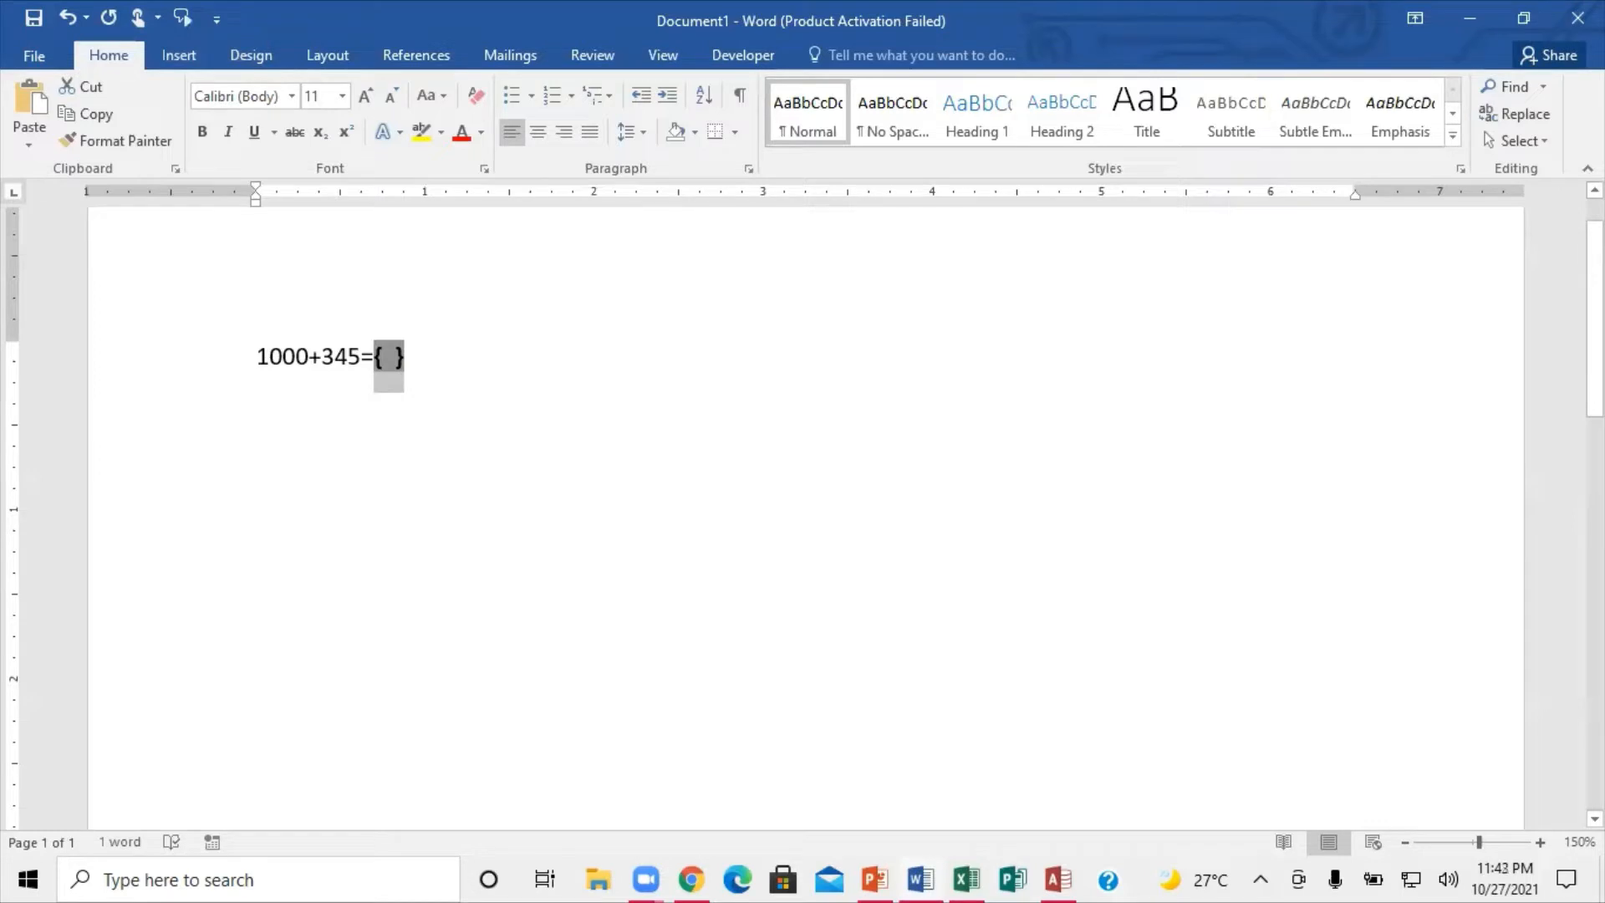
text(=)
key(BackSpace)
key(BackSpace)
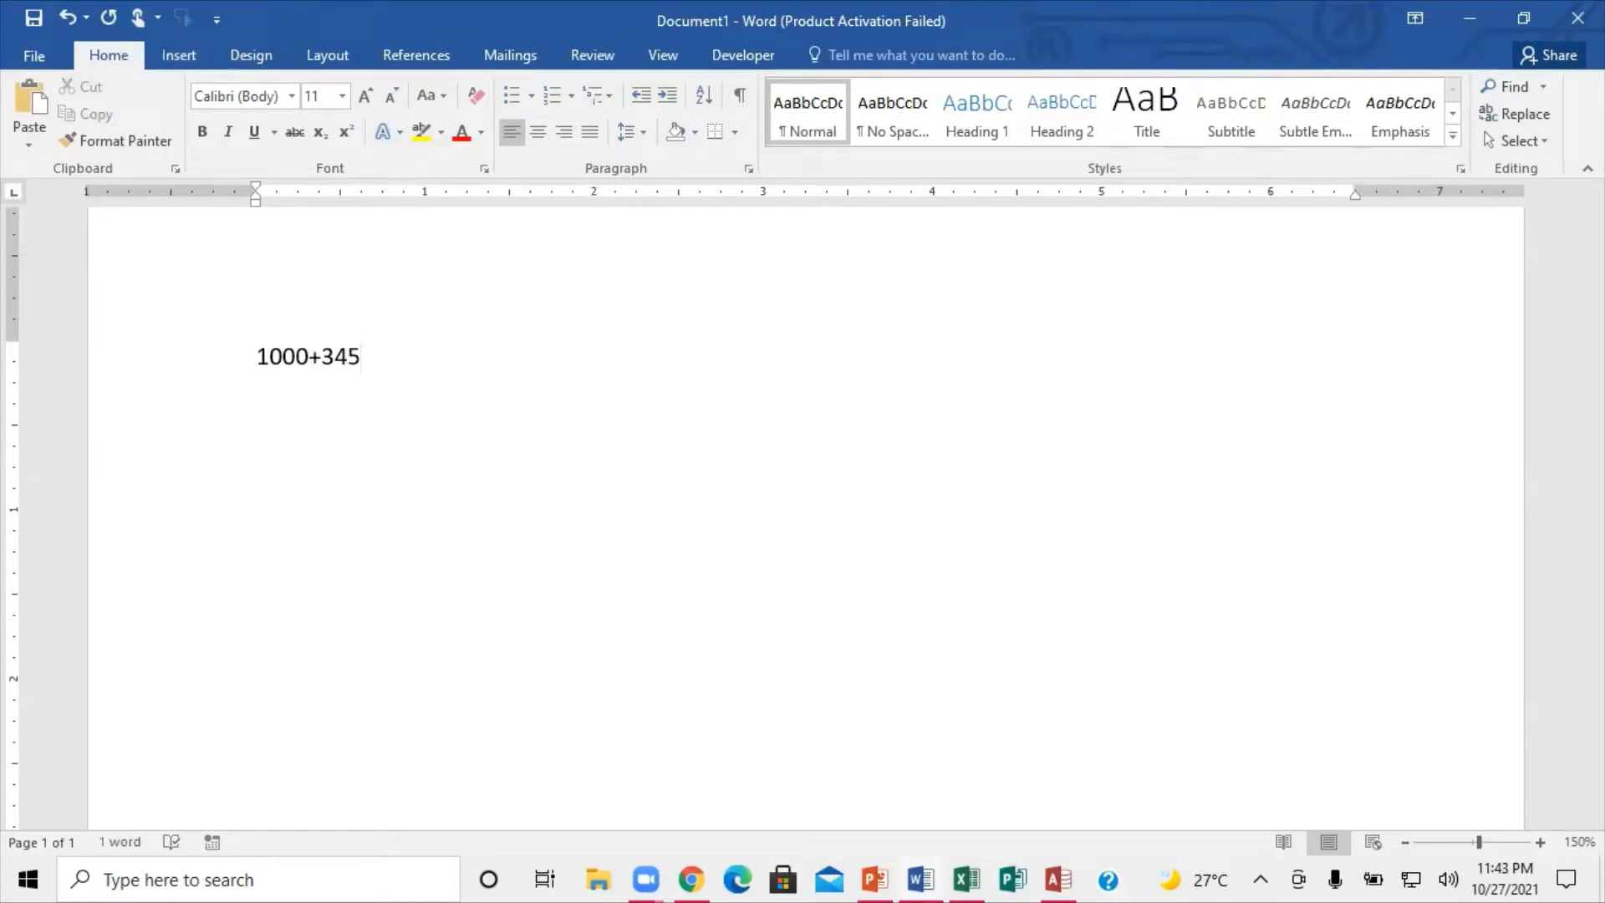
Add an equals sign after 1000+345, insert a field containing the formula =1000+345, and update the field.
text(=)
key(ctrl+F9)
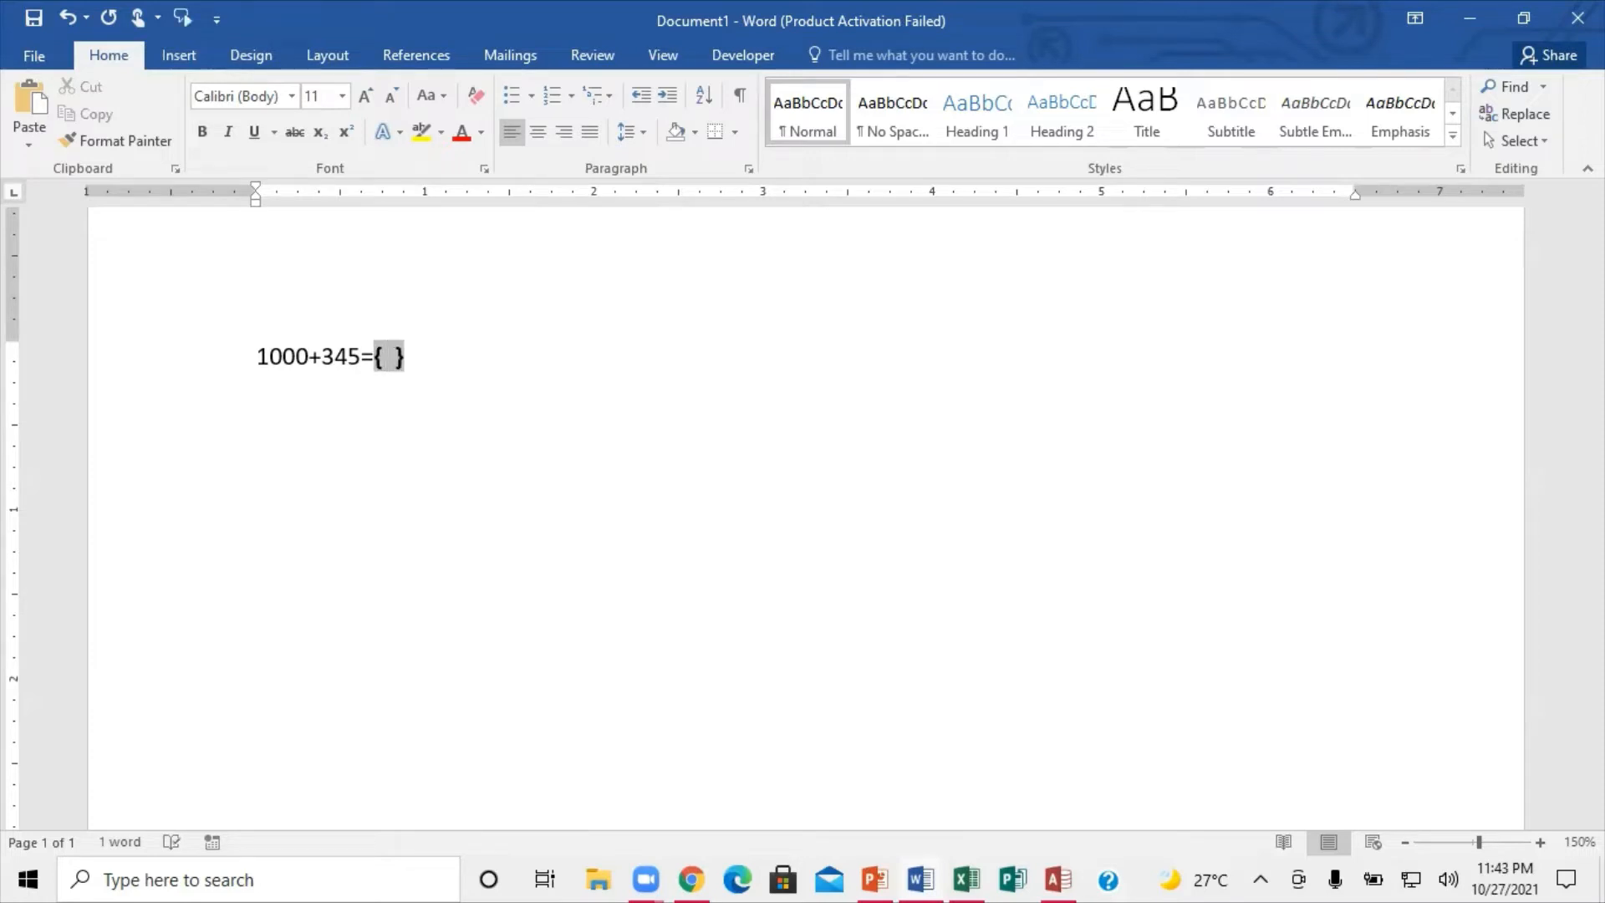
text(=1000 )
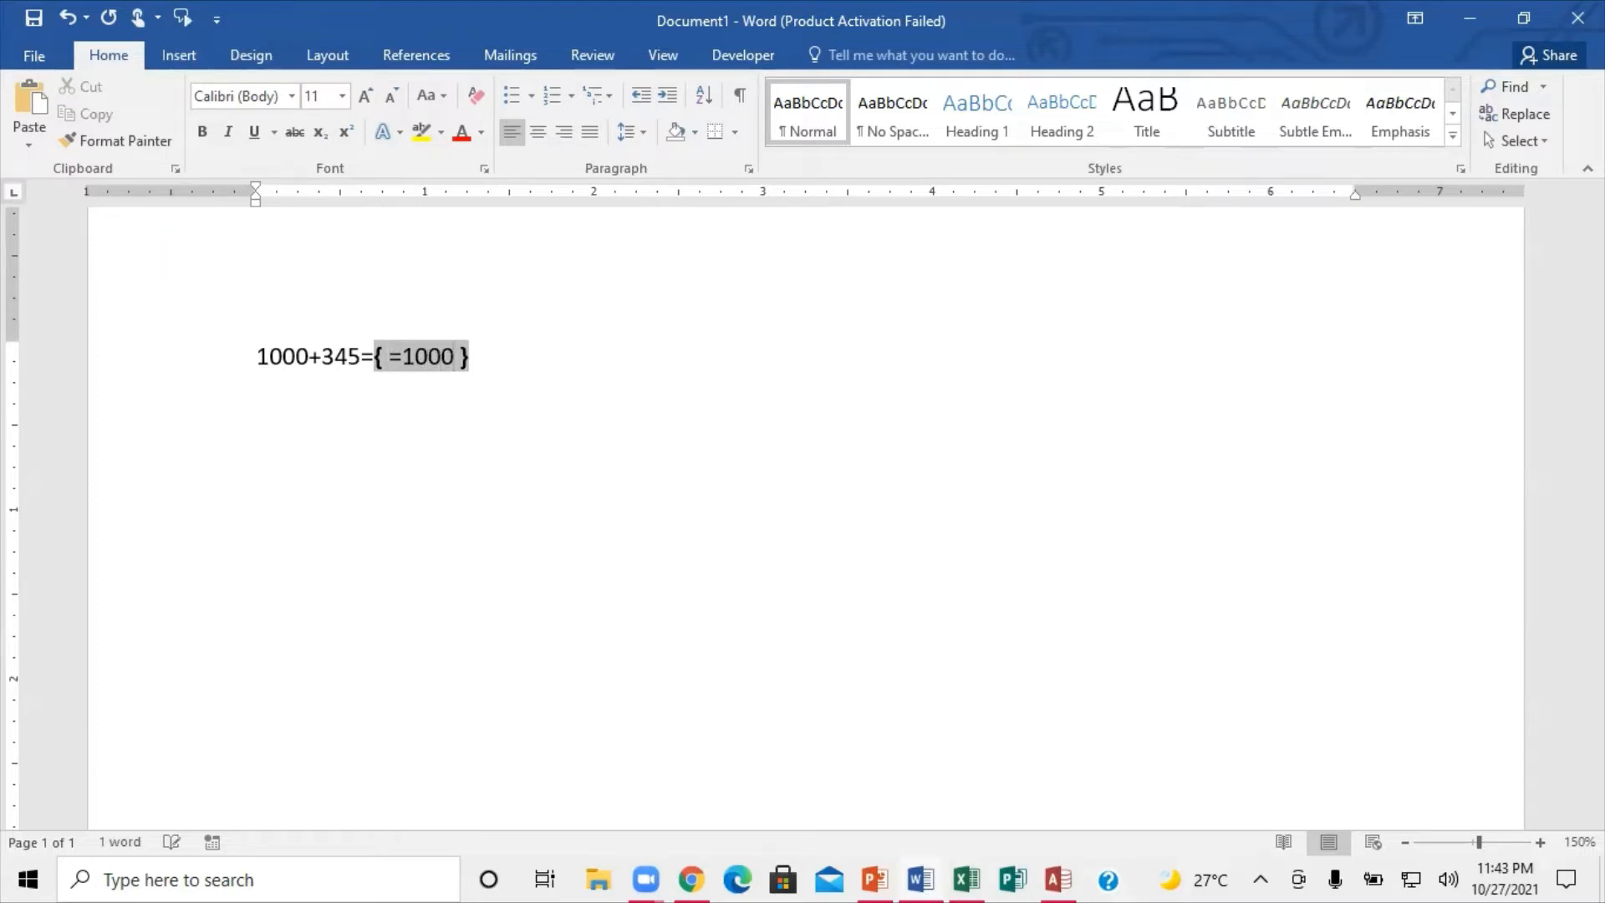
text(+345)
right_click(439, 350)
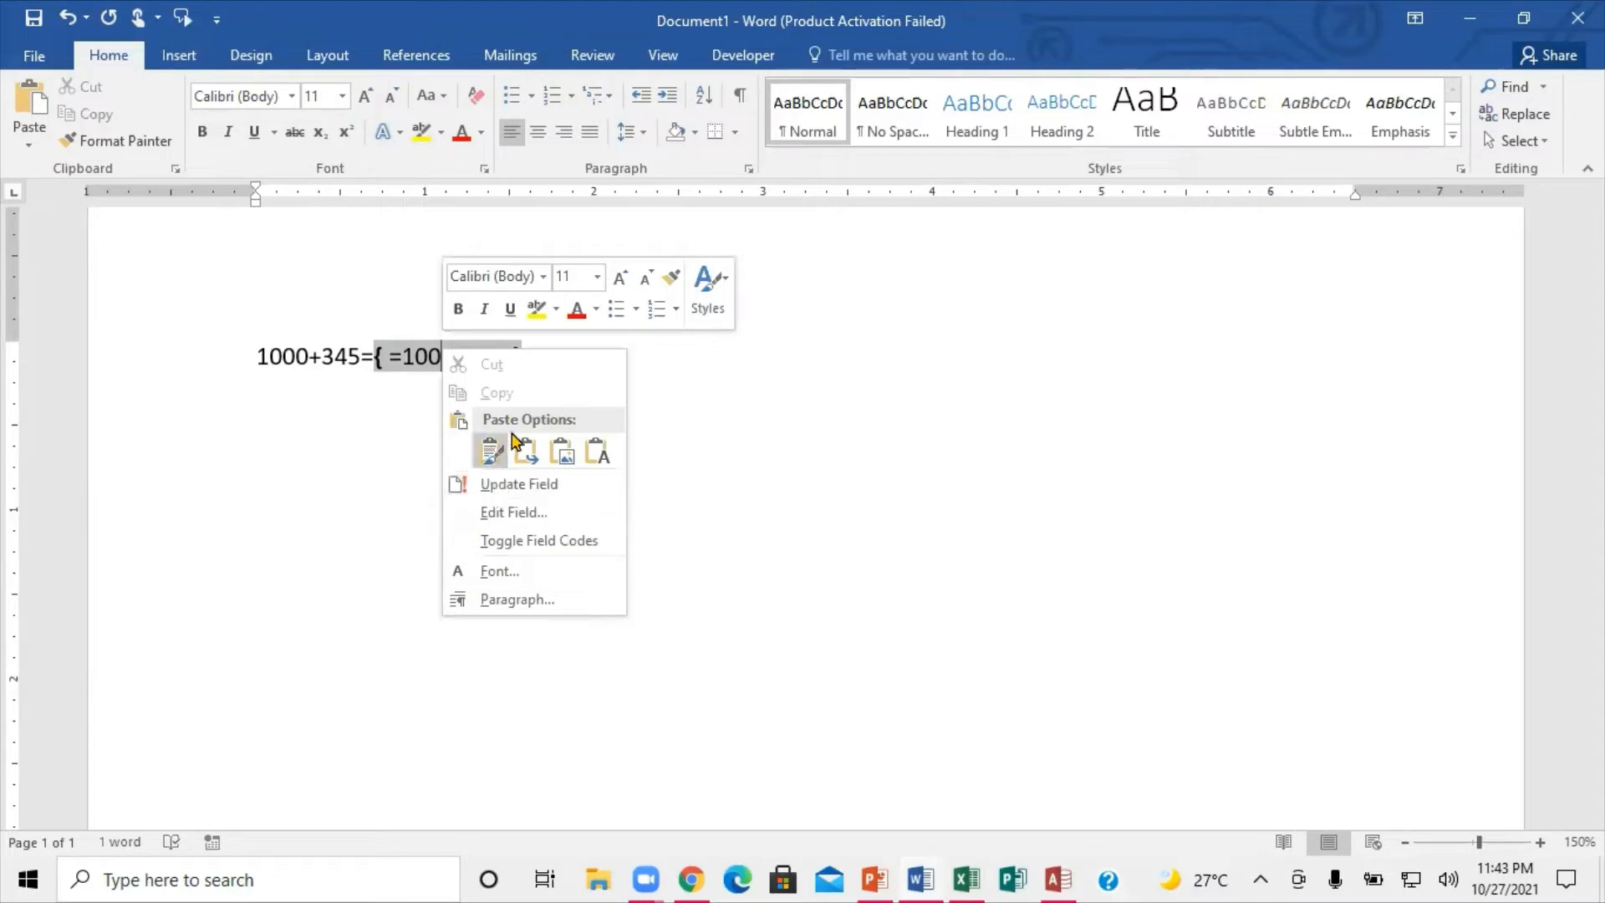
click(520, 484)
click(462, 361)
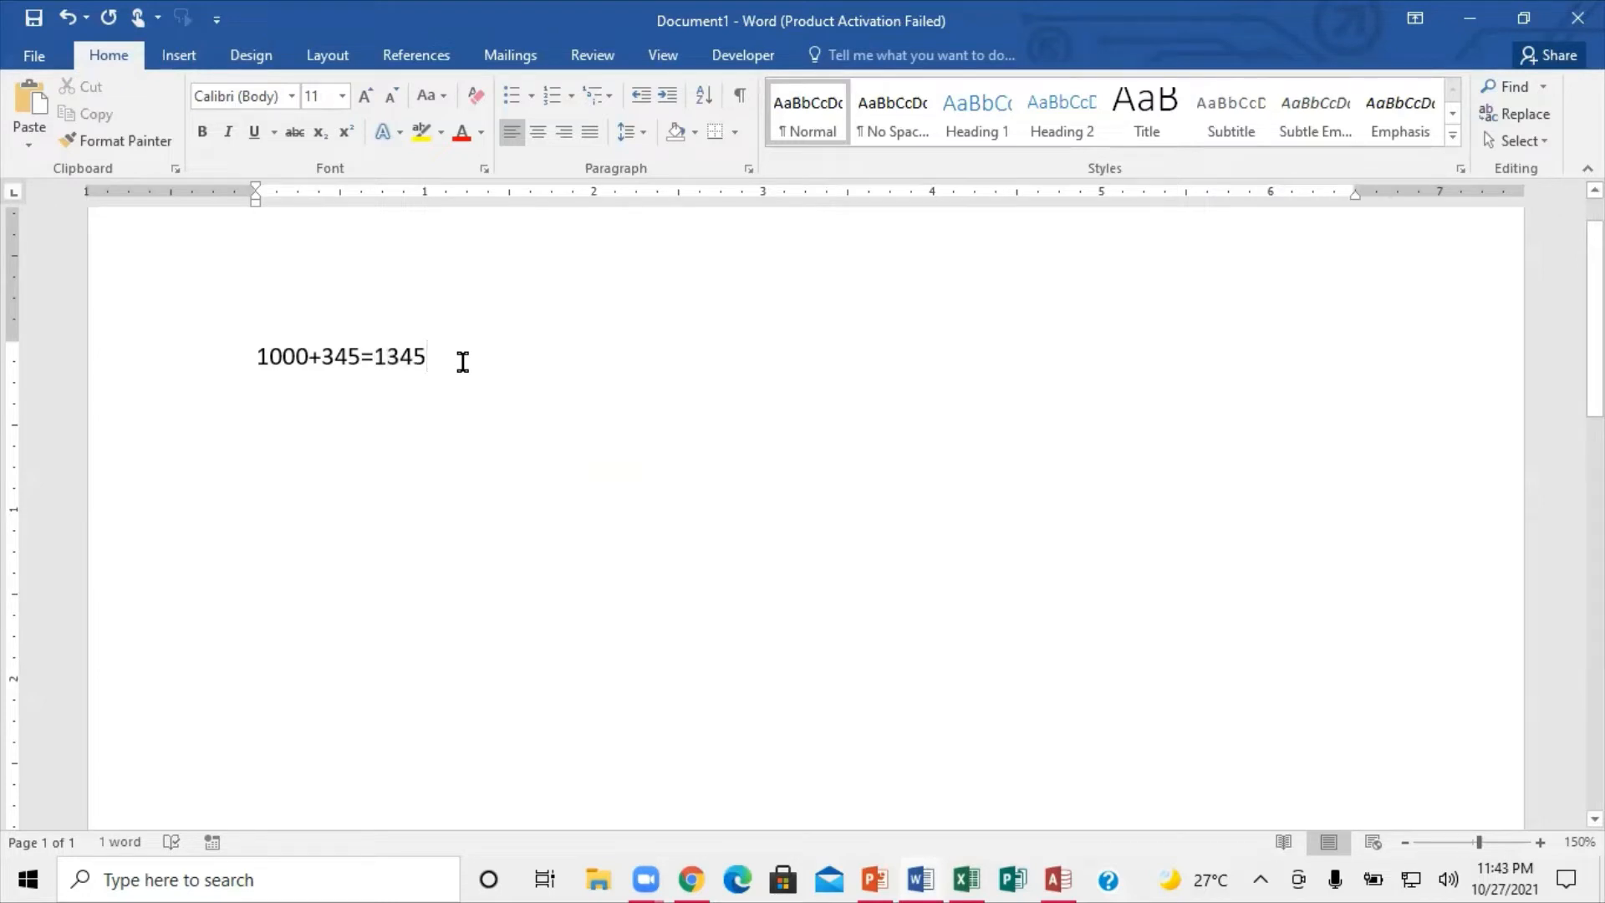
Start a new line below the addition and enter the multiplication 25X25=.
key(Return)
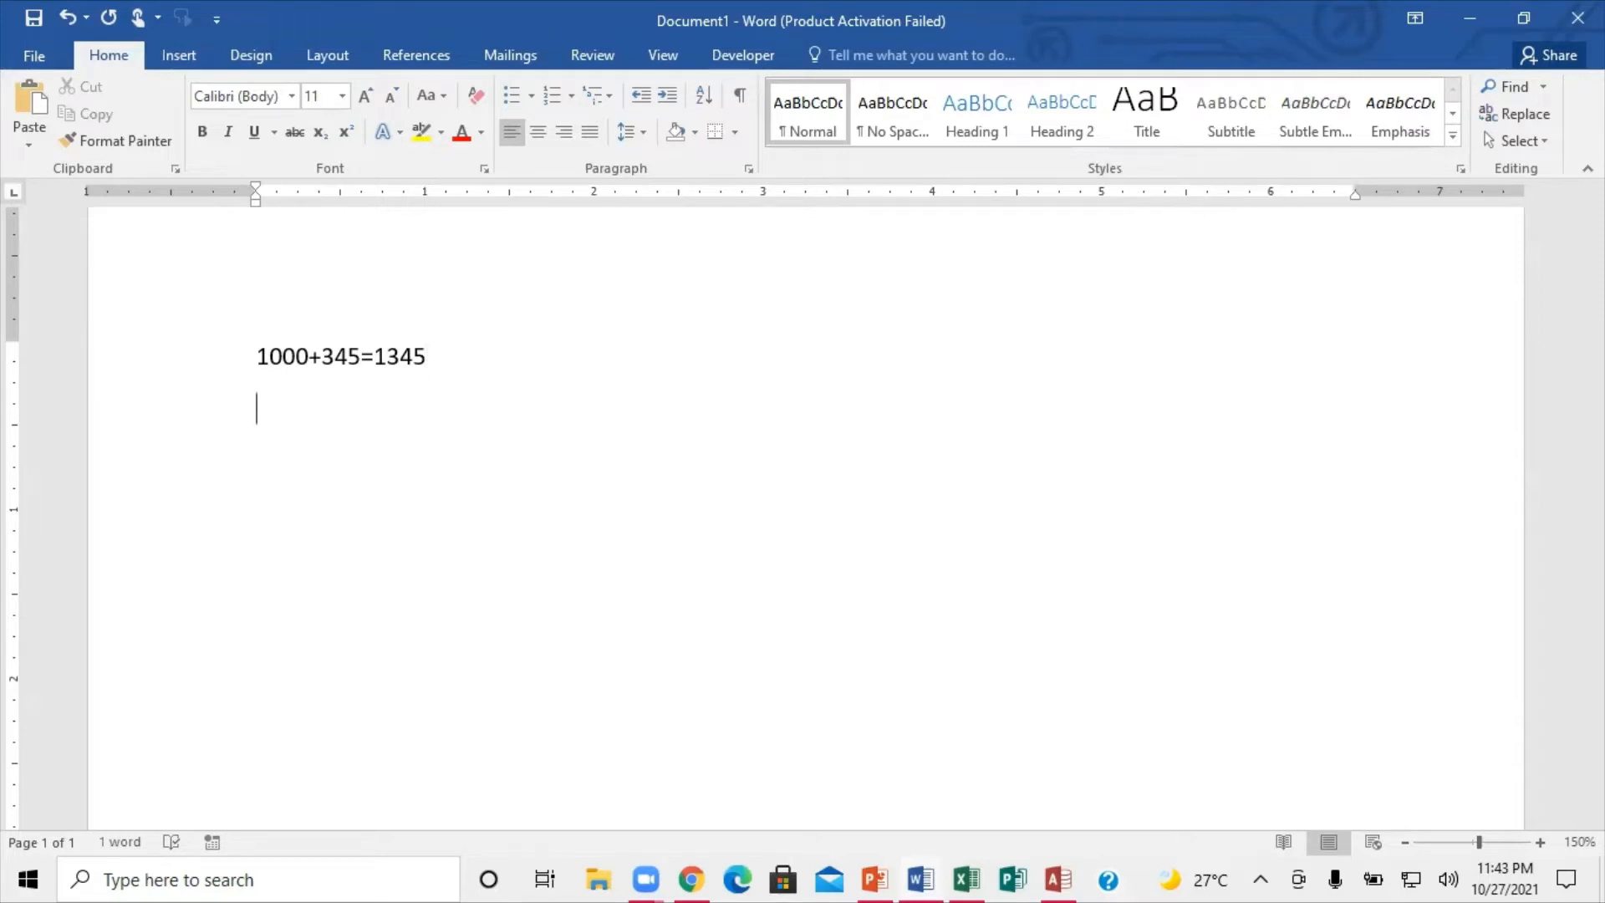
text(25X2)
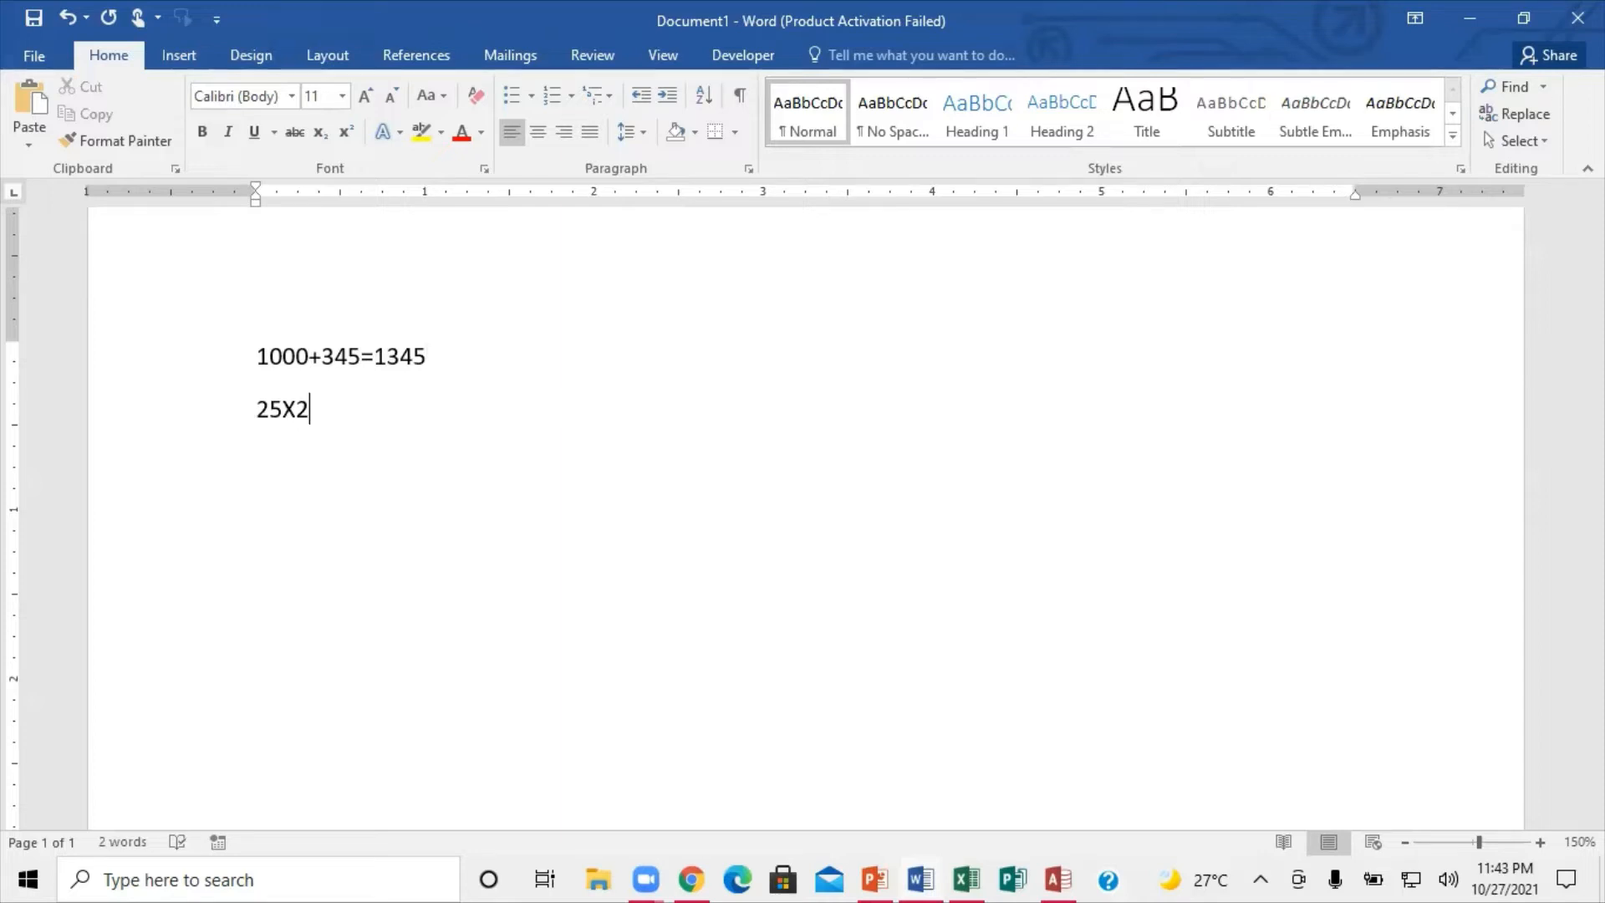
text(5=)
Insert a field with the formula =25*25 after the multiplication's equals sign and update the field.
click(1539, 842)
click(1539, 843)
click(1539, 843)
click(1538, 844)
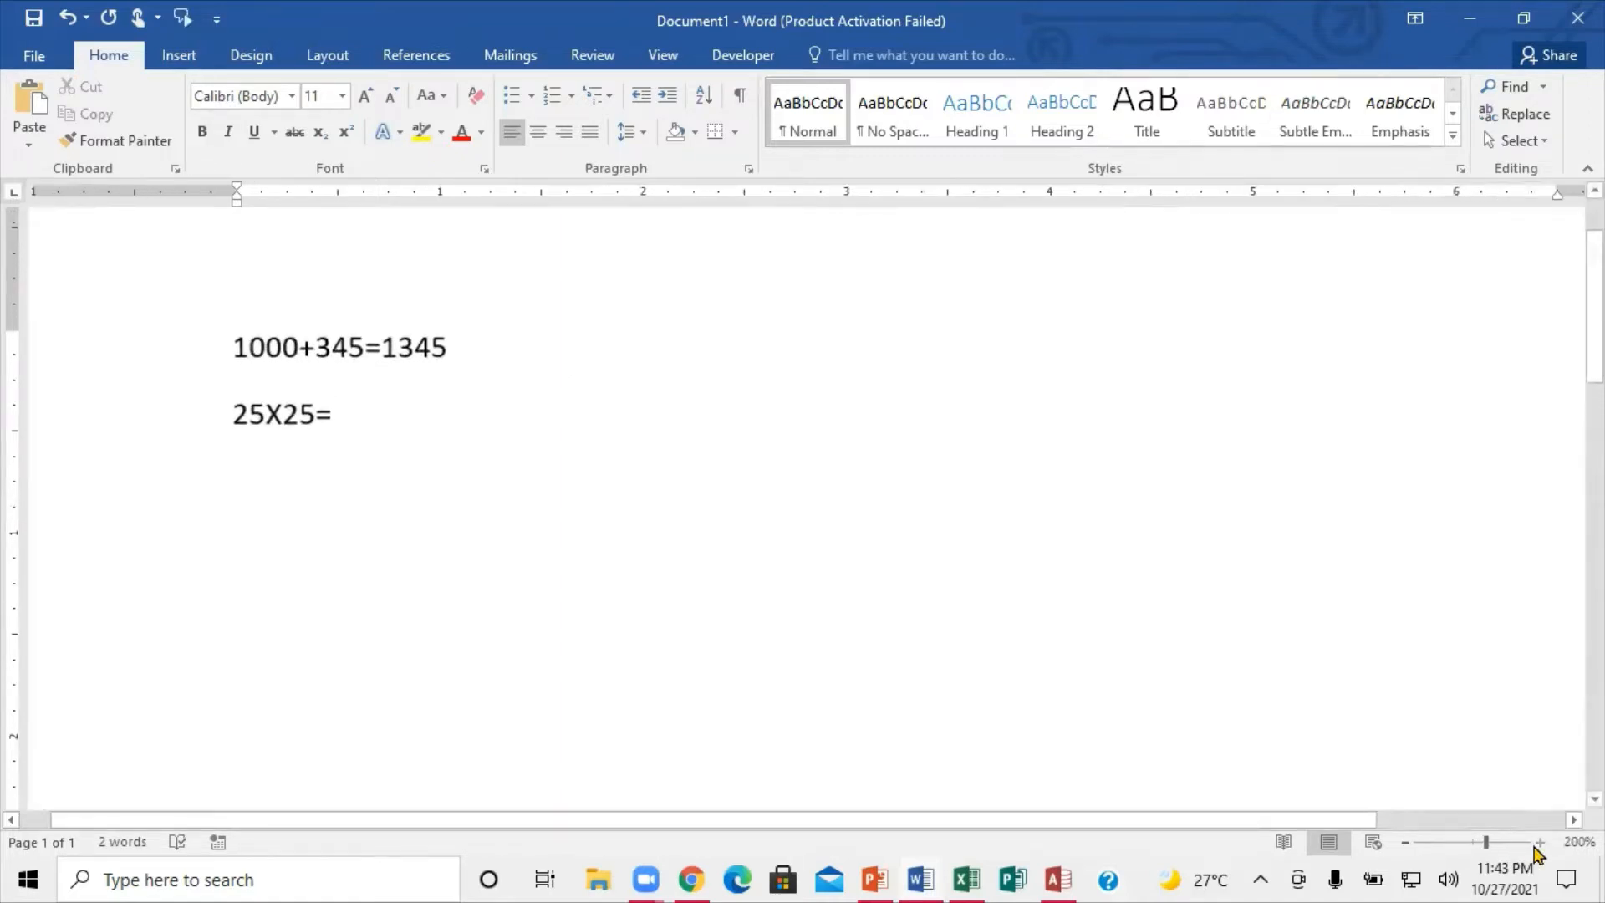
click(1538, 844)
click(1538, 843)
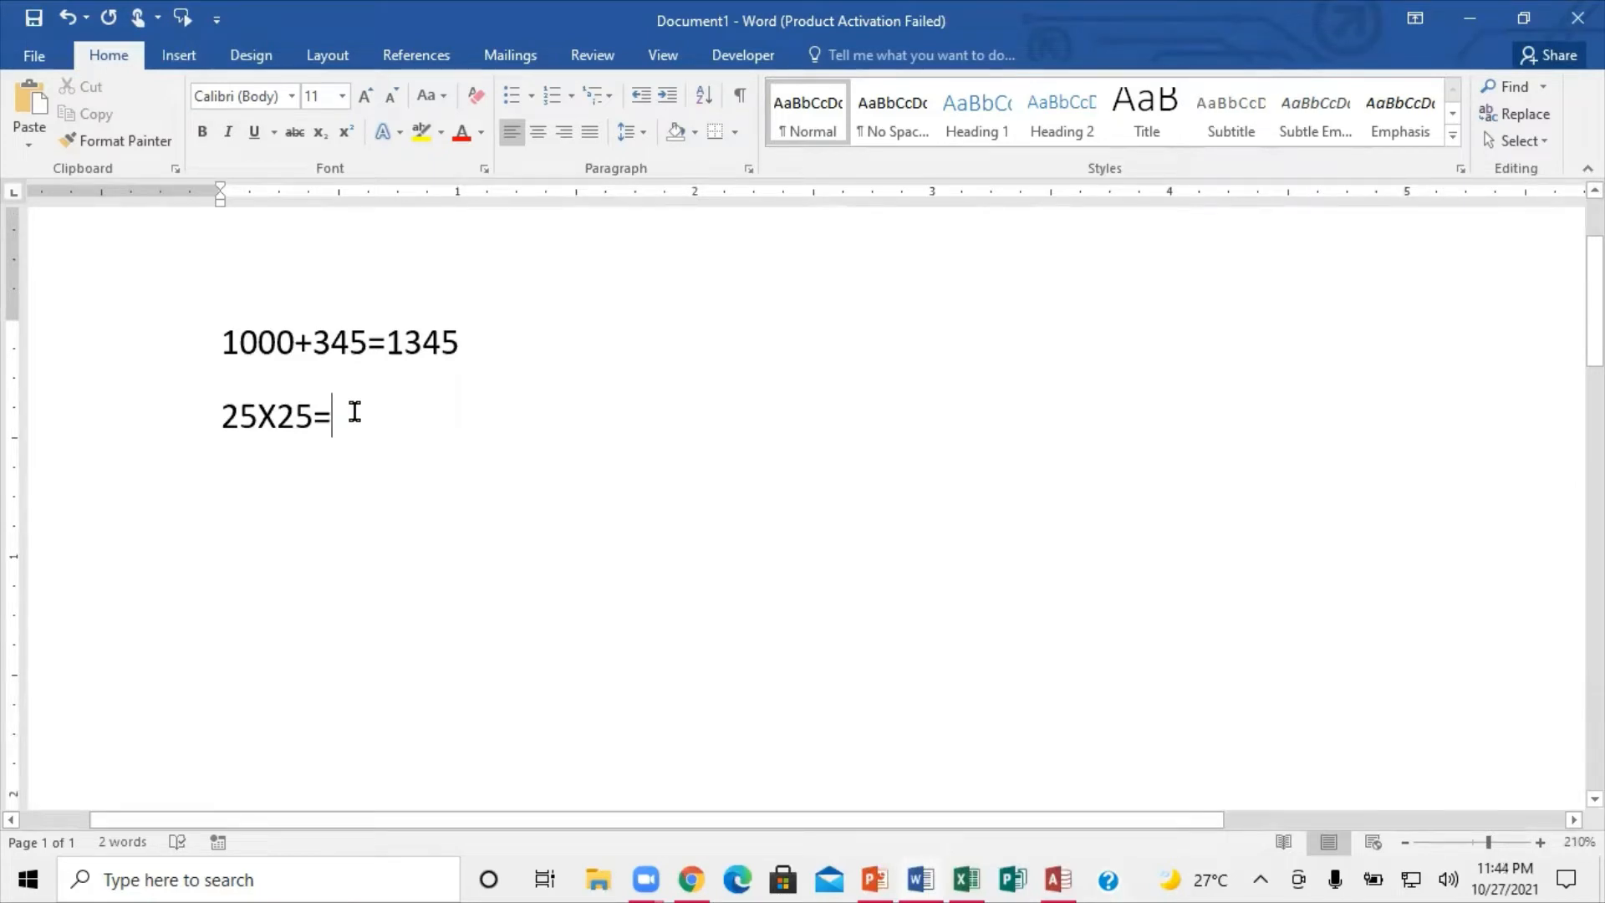
key(ctrl+F9)
text(=)
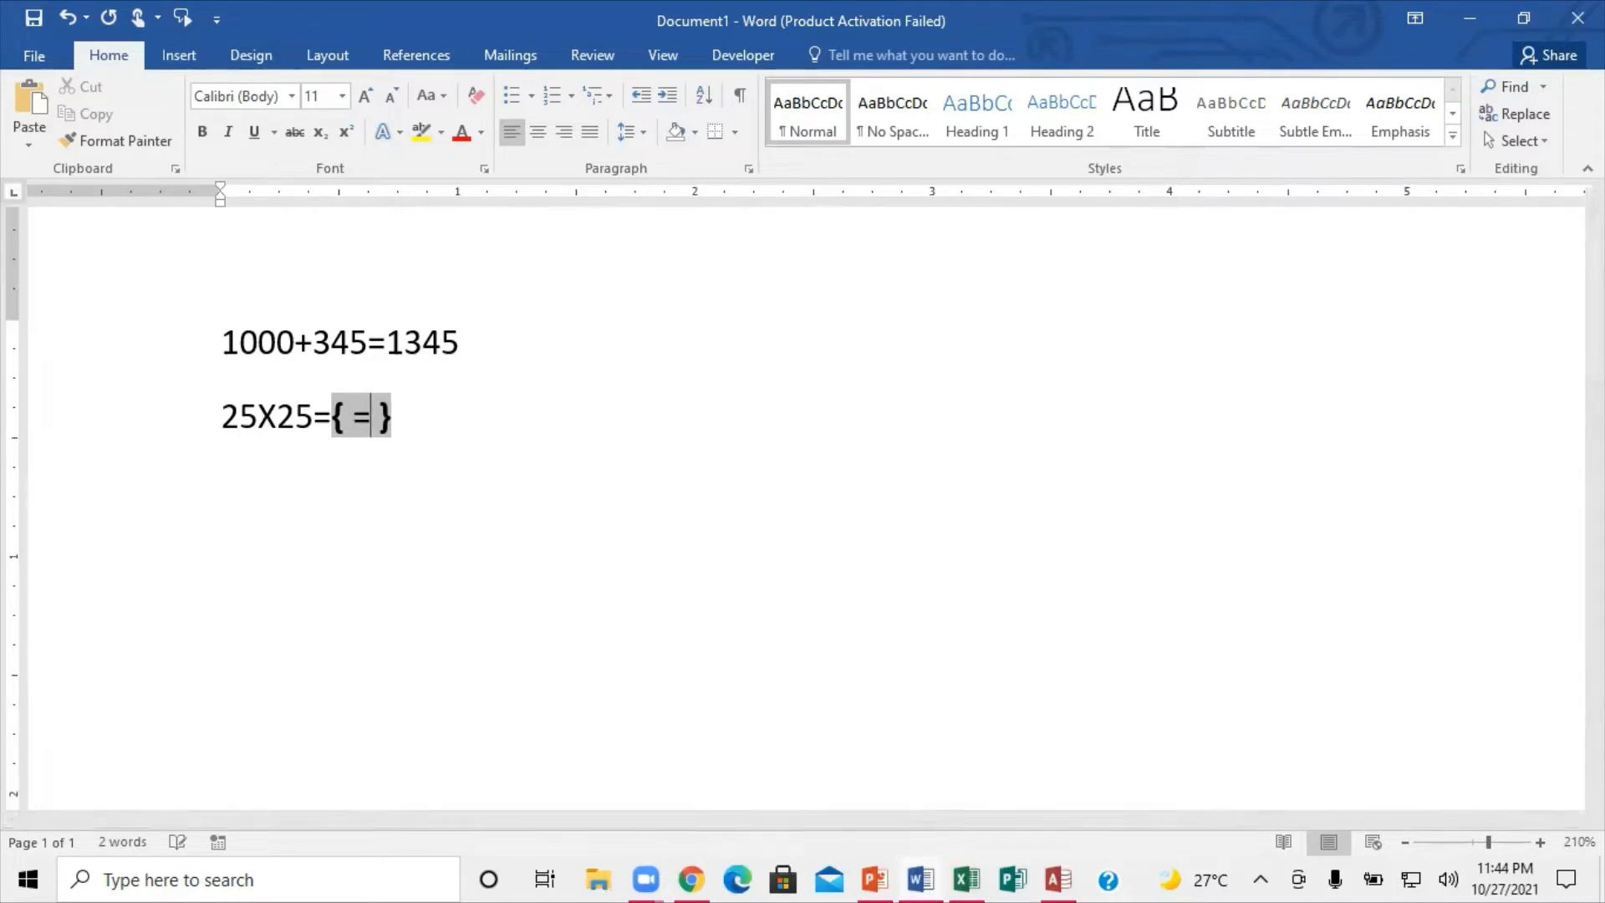
text(2)
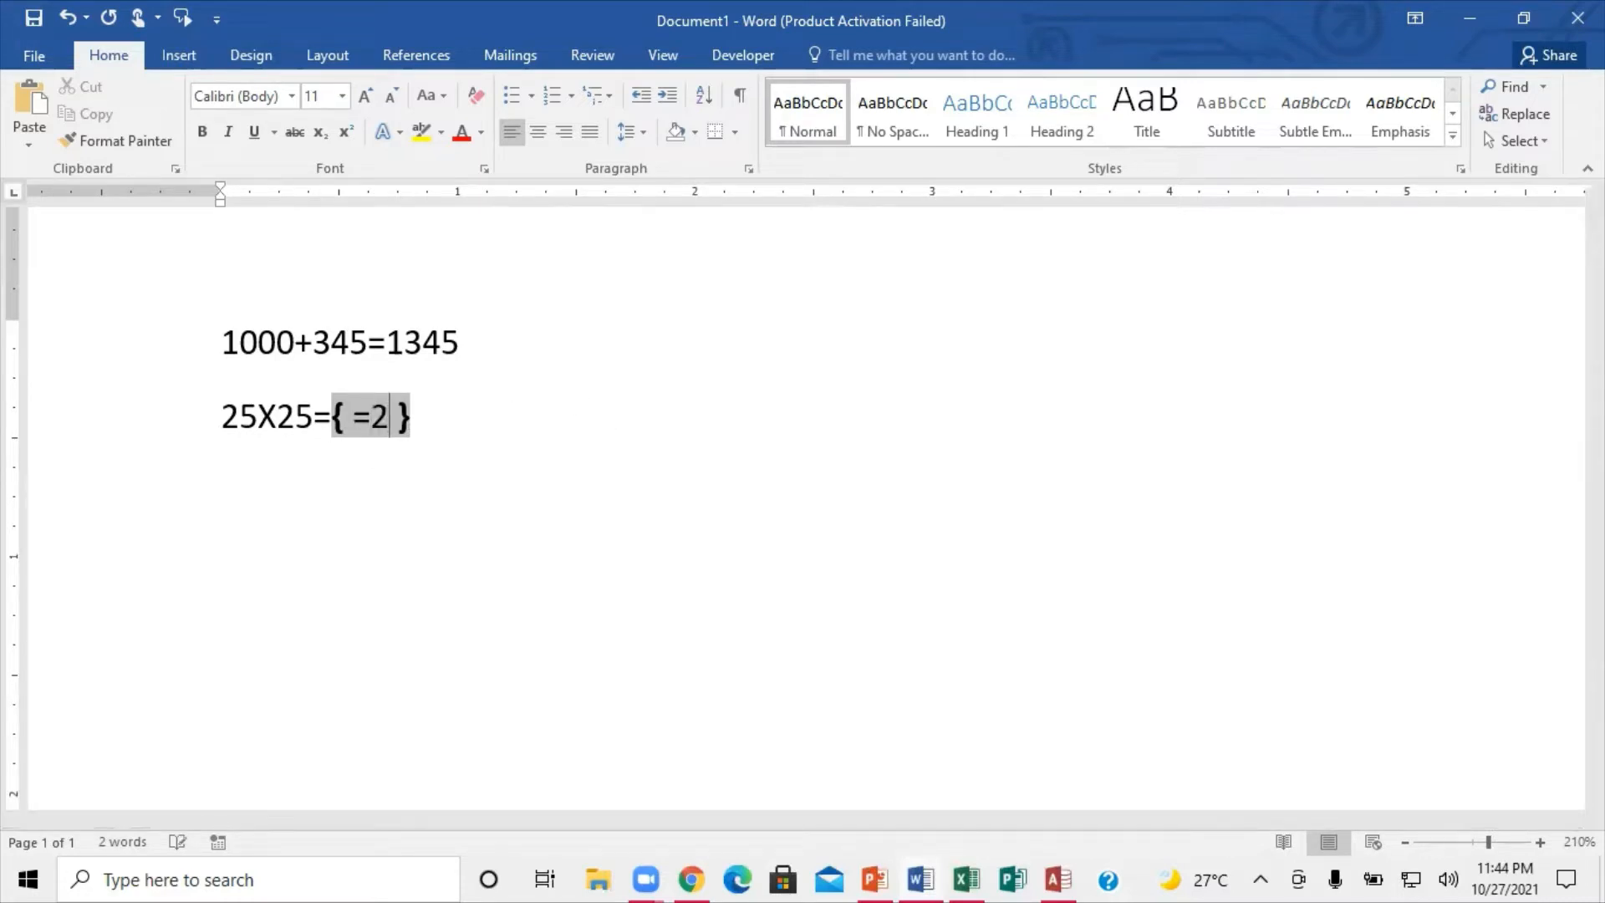
text(5)
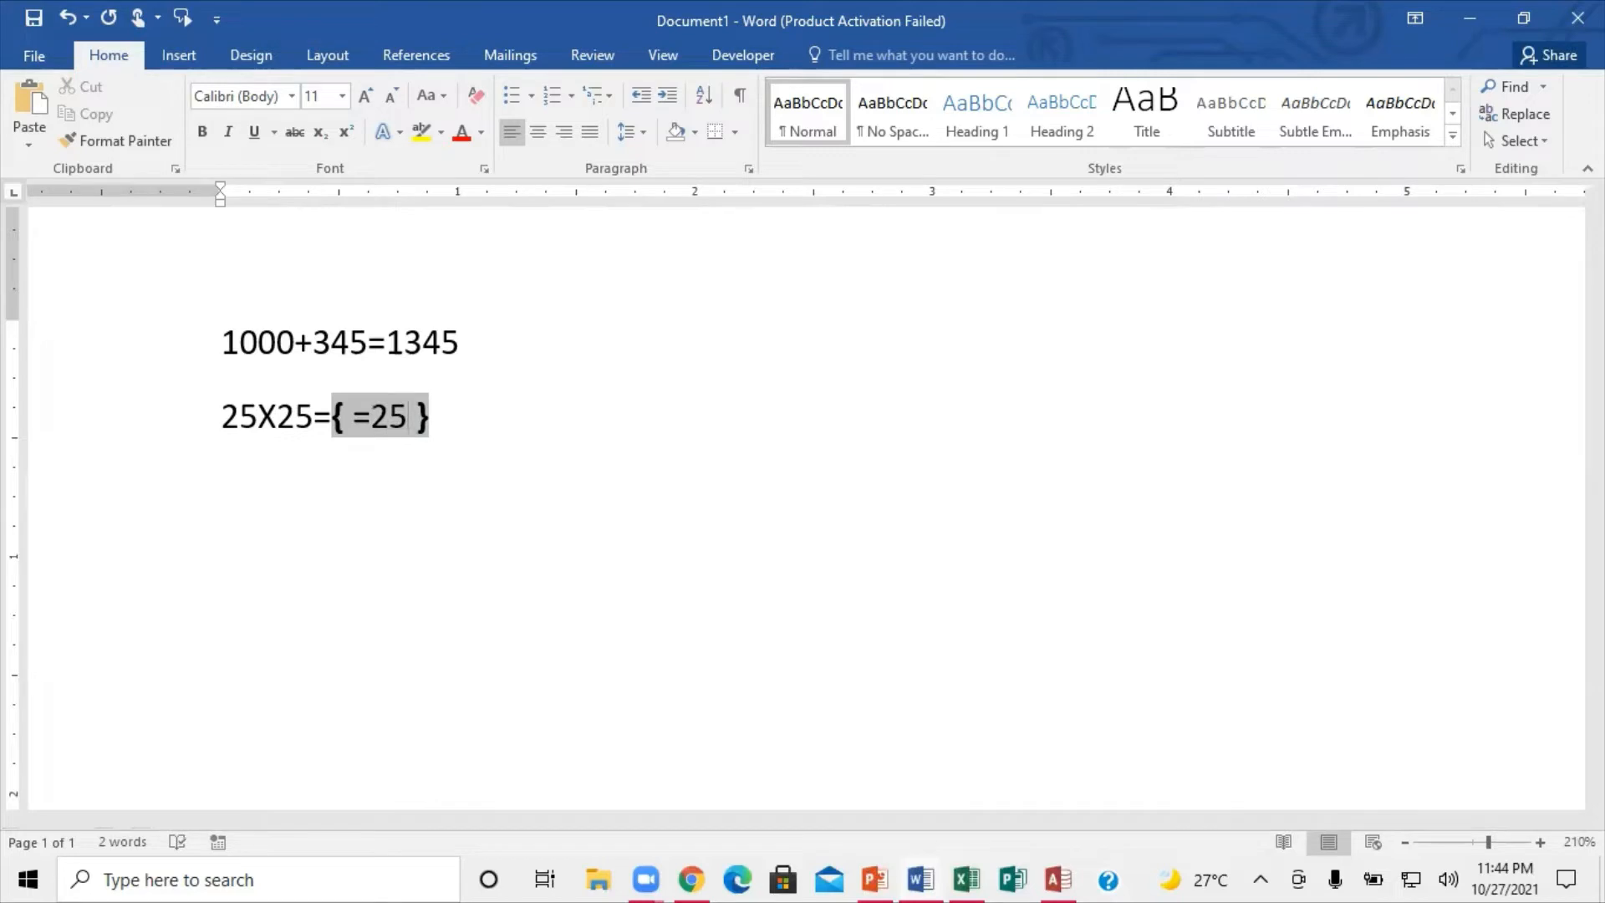
text(*2)
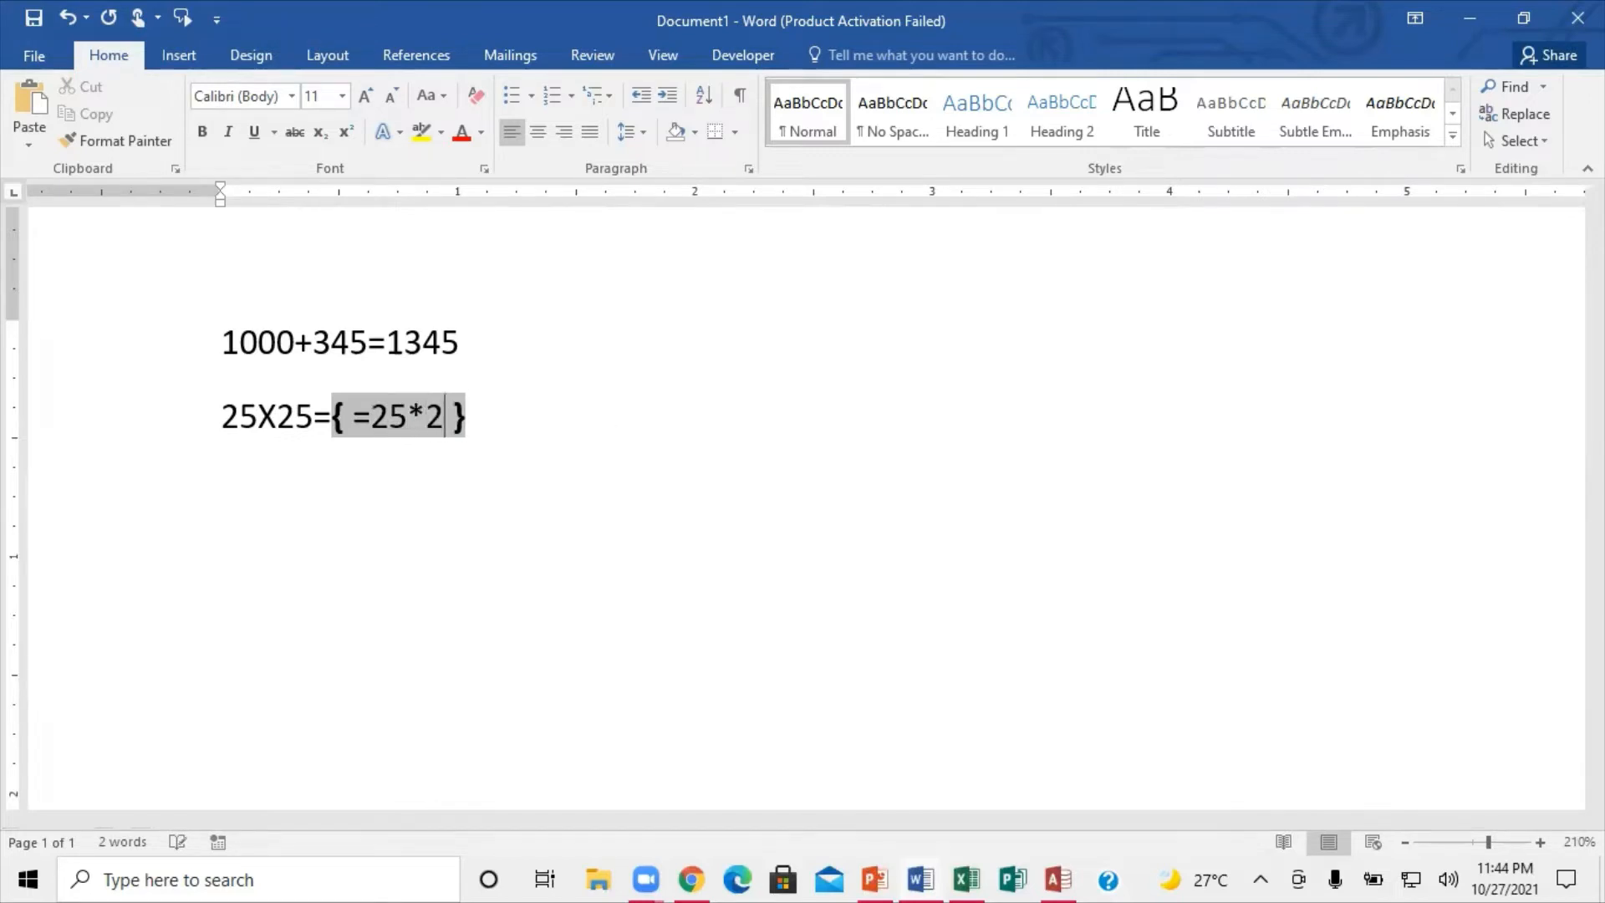
text(5)
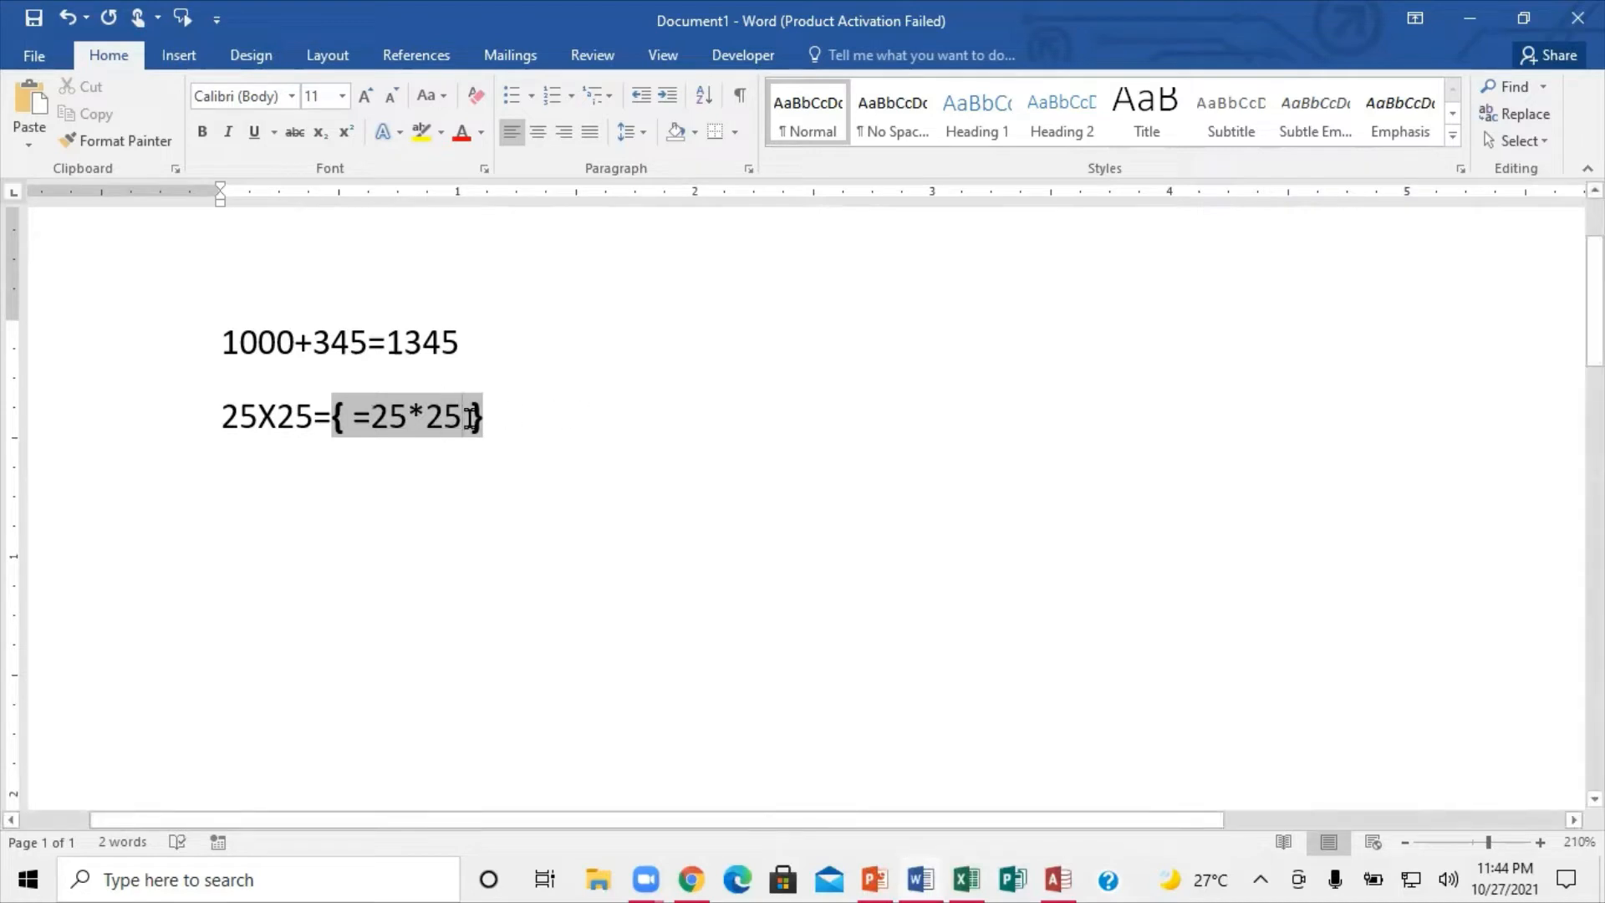
right_click(403, 416)
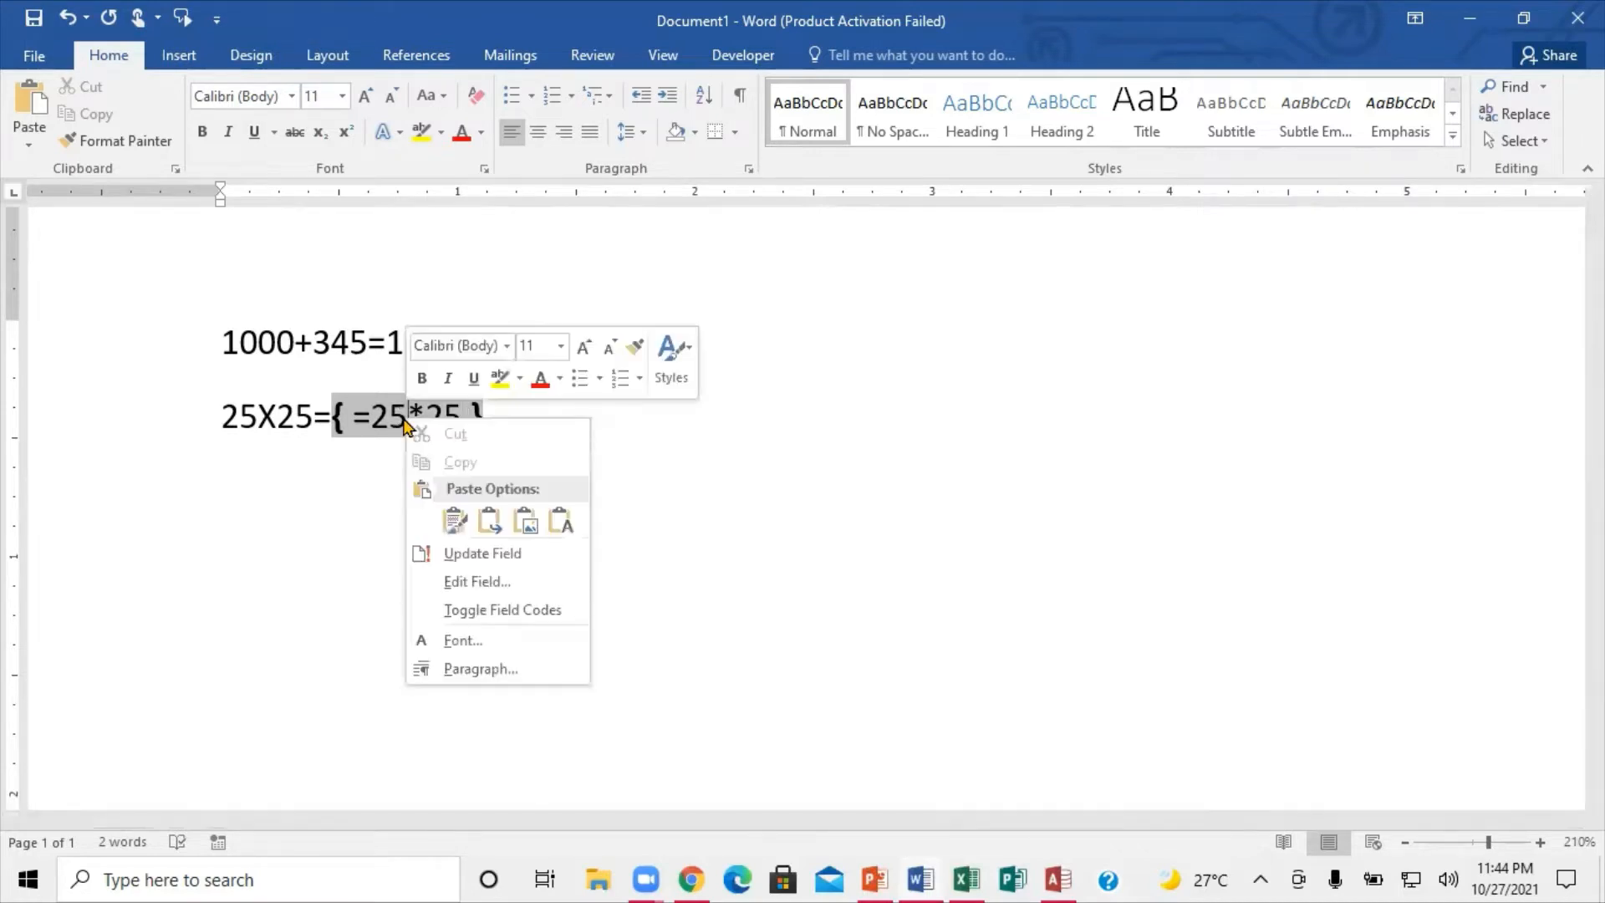
click(483, 553)
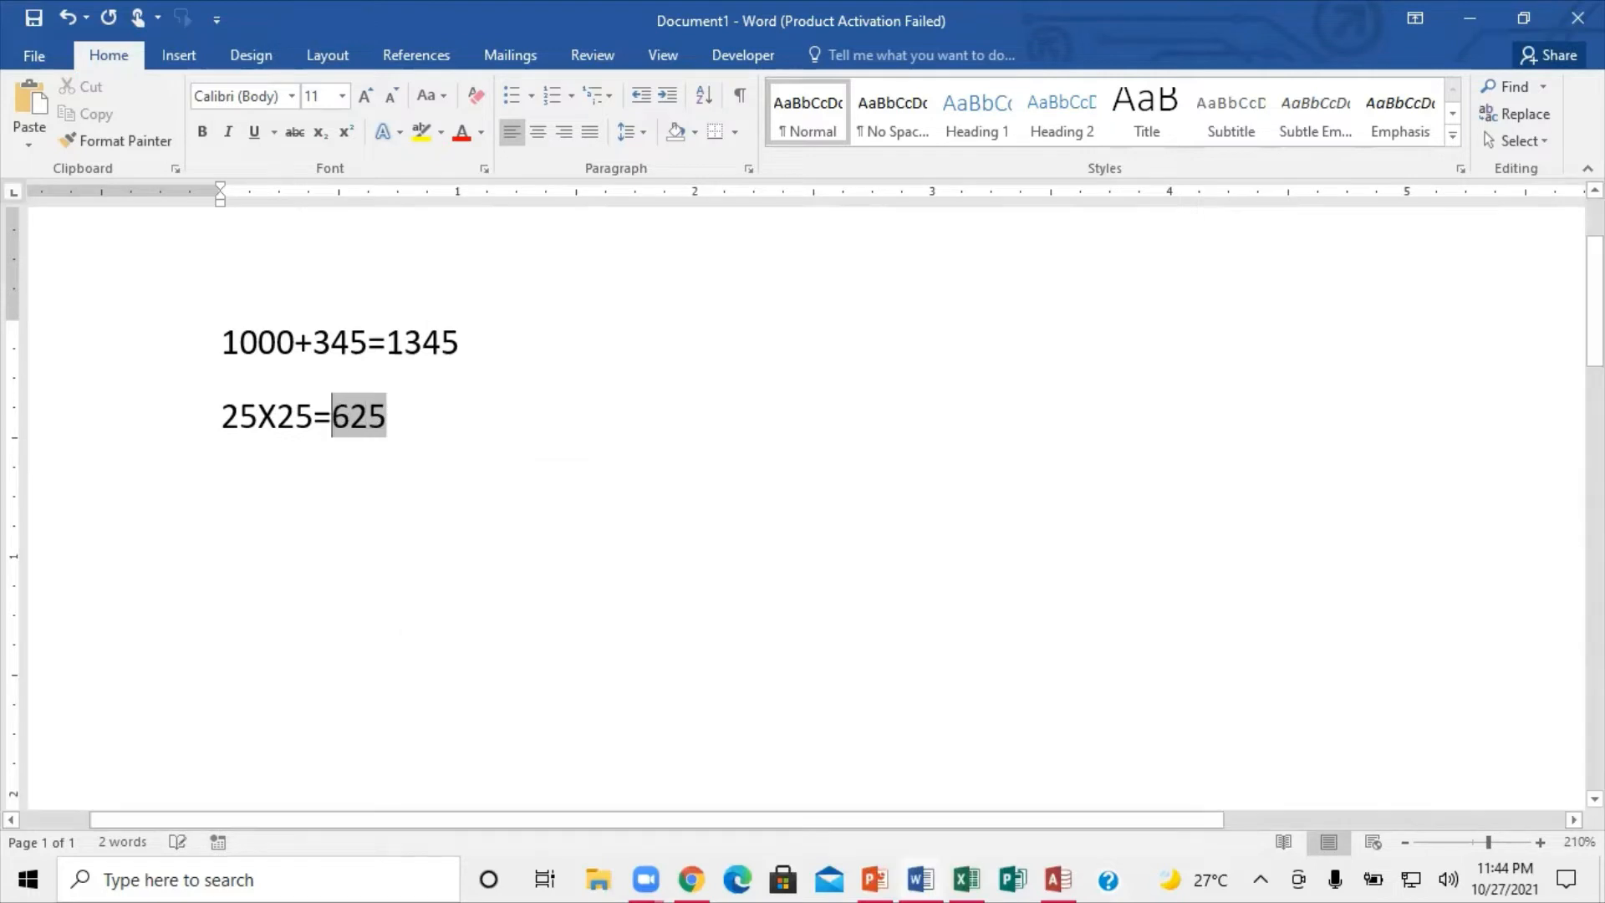
click(410, 418)
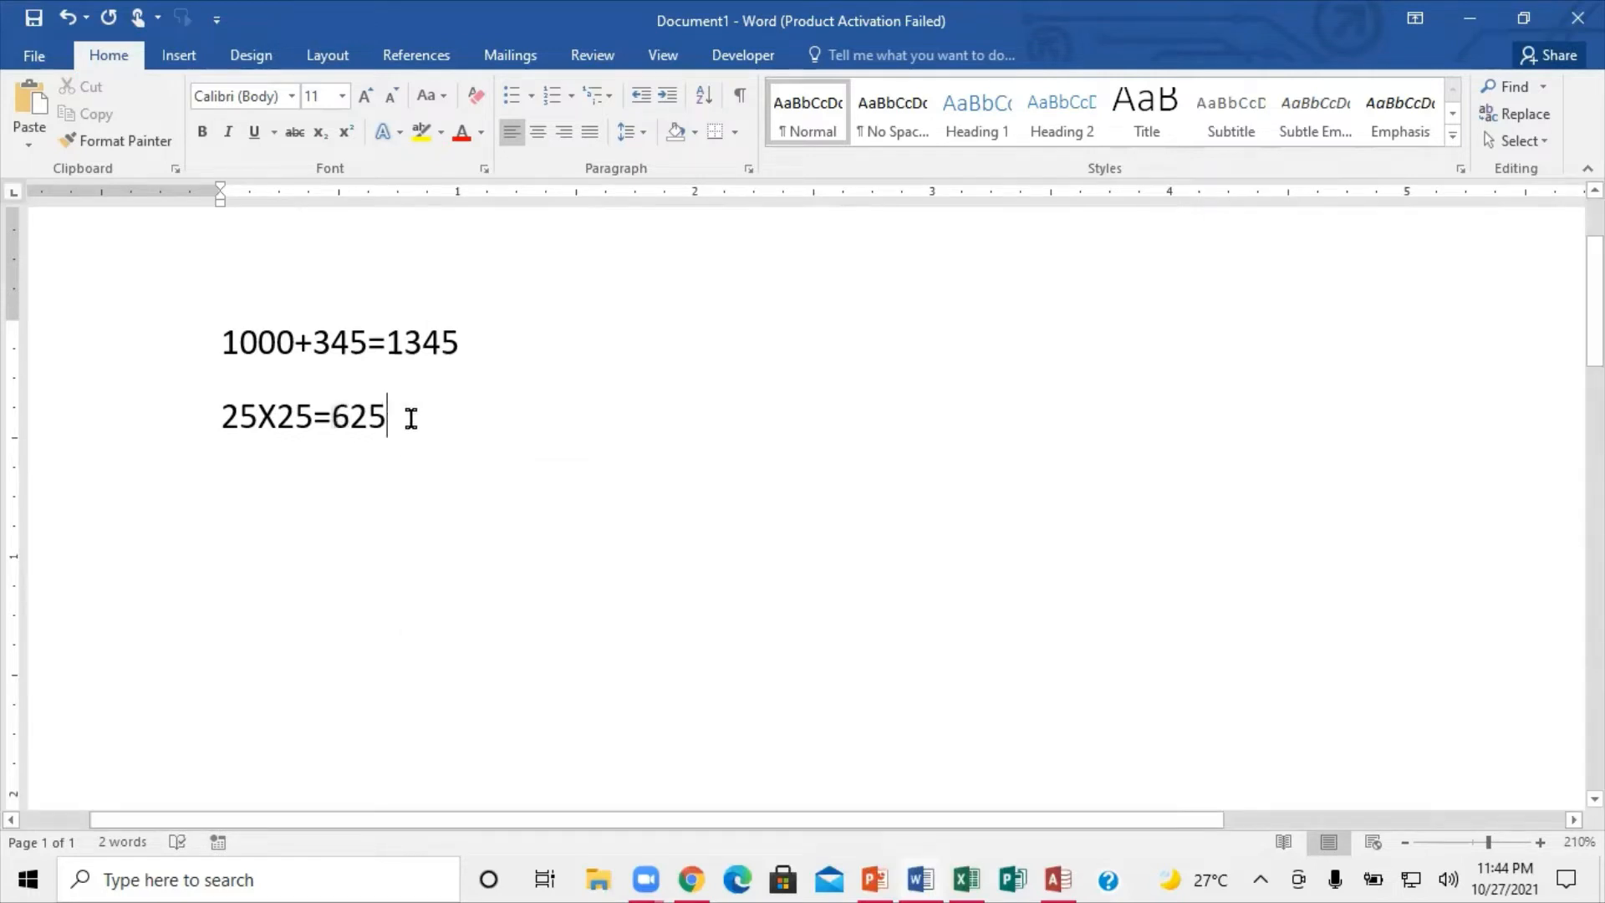
Start a new line below the multiplication and enter the division 1000/100=.
key(Return)
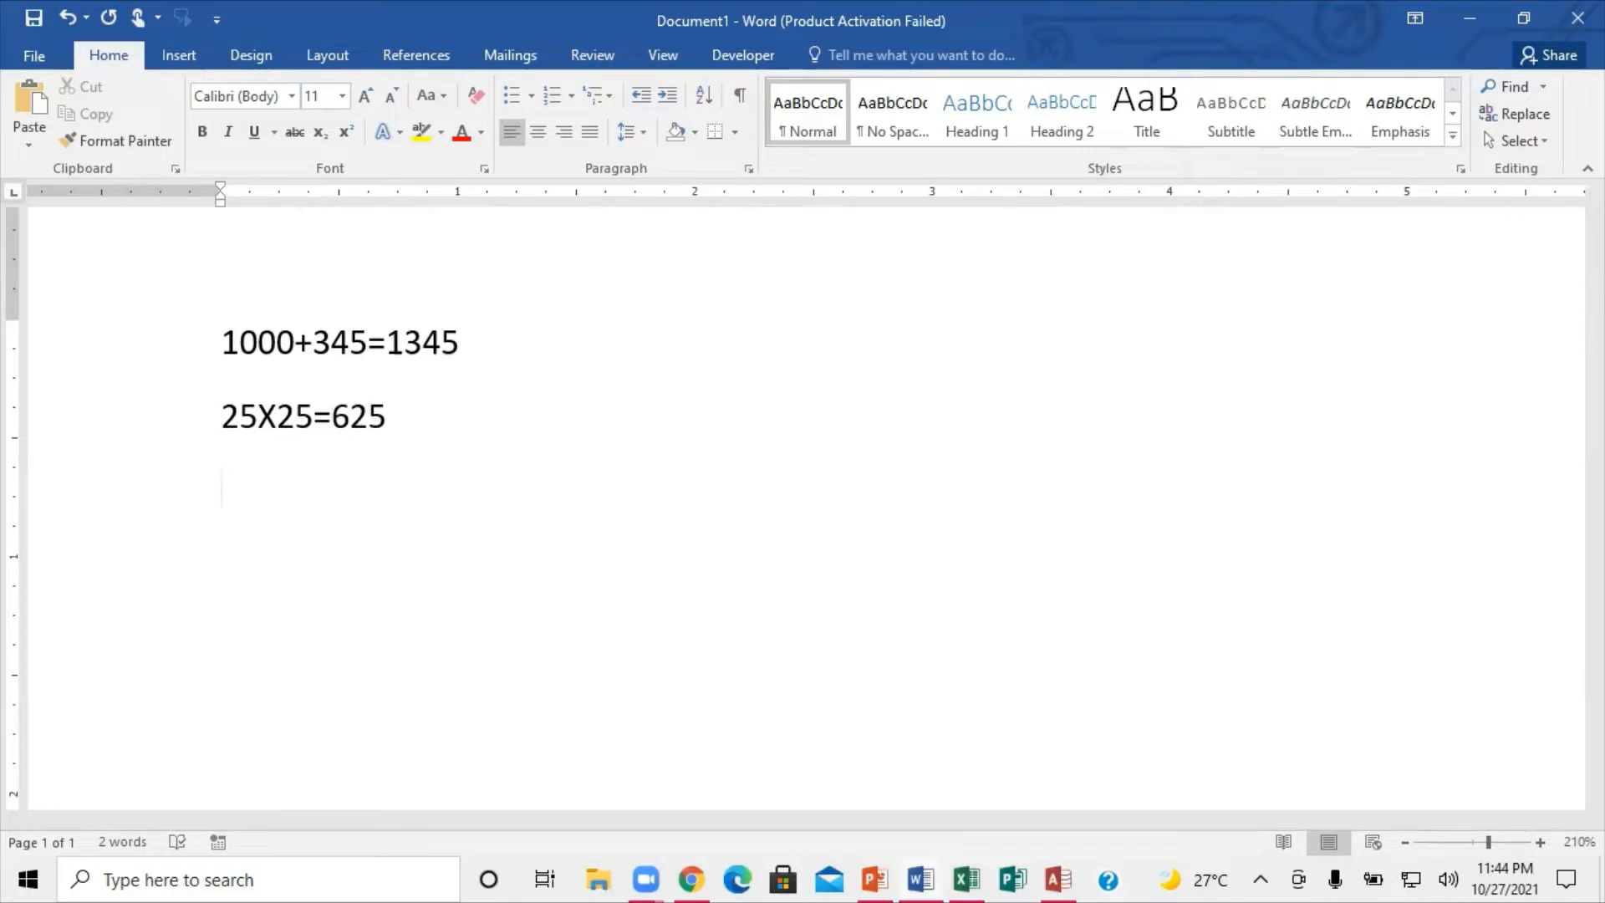
text(100)
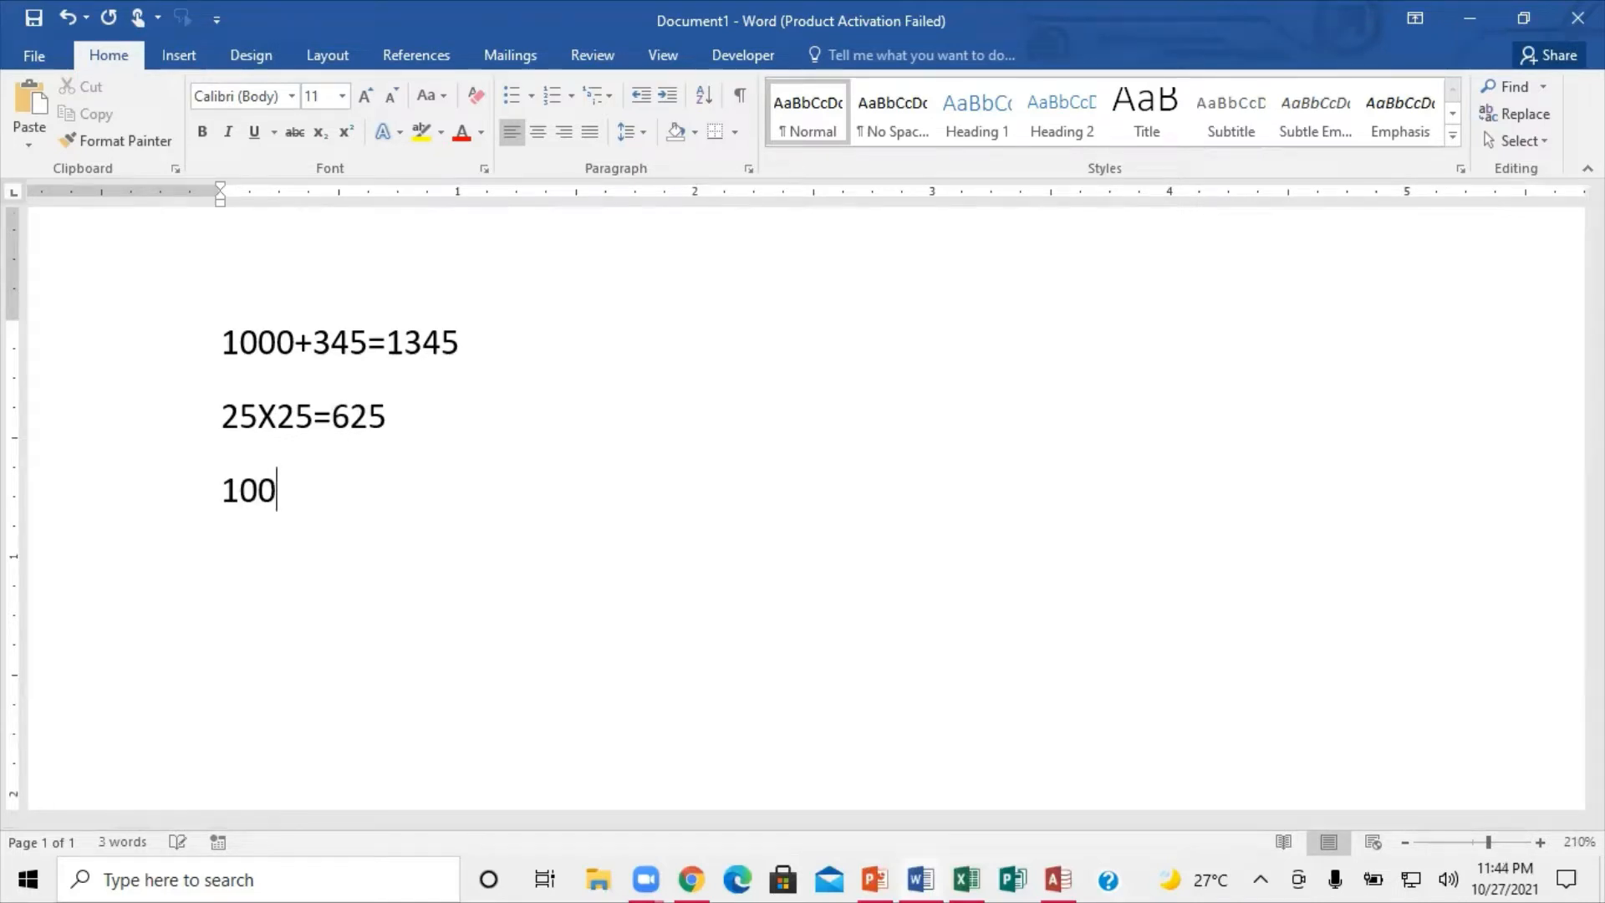
text(0/100)
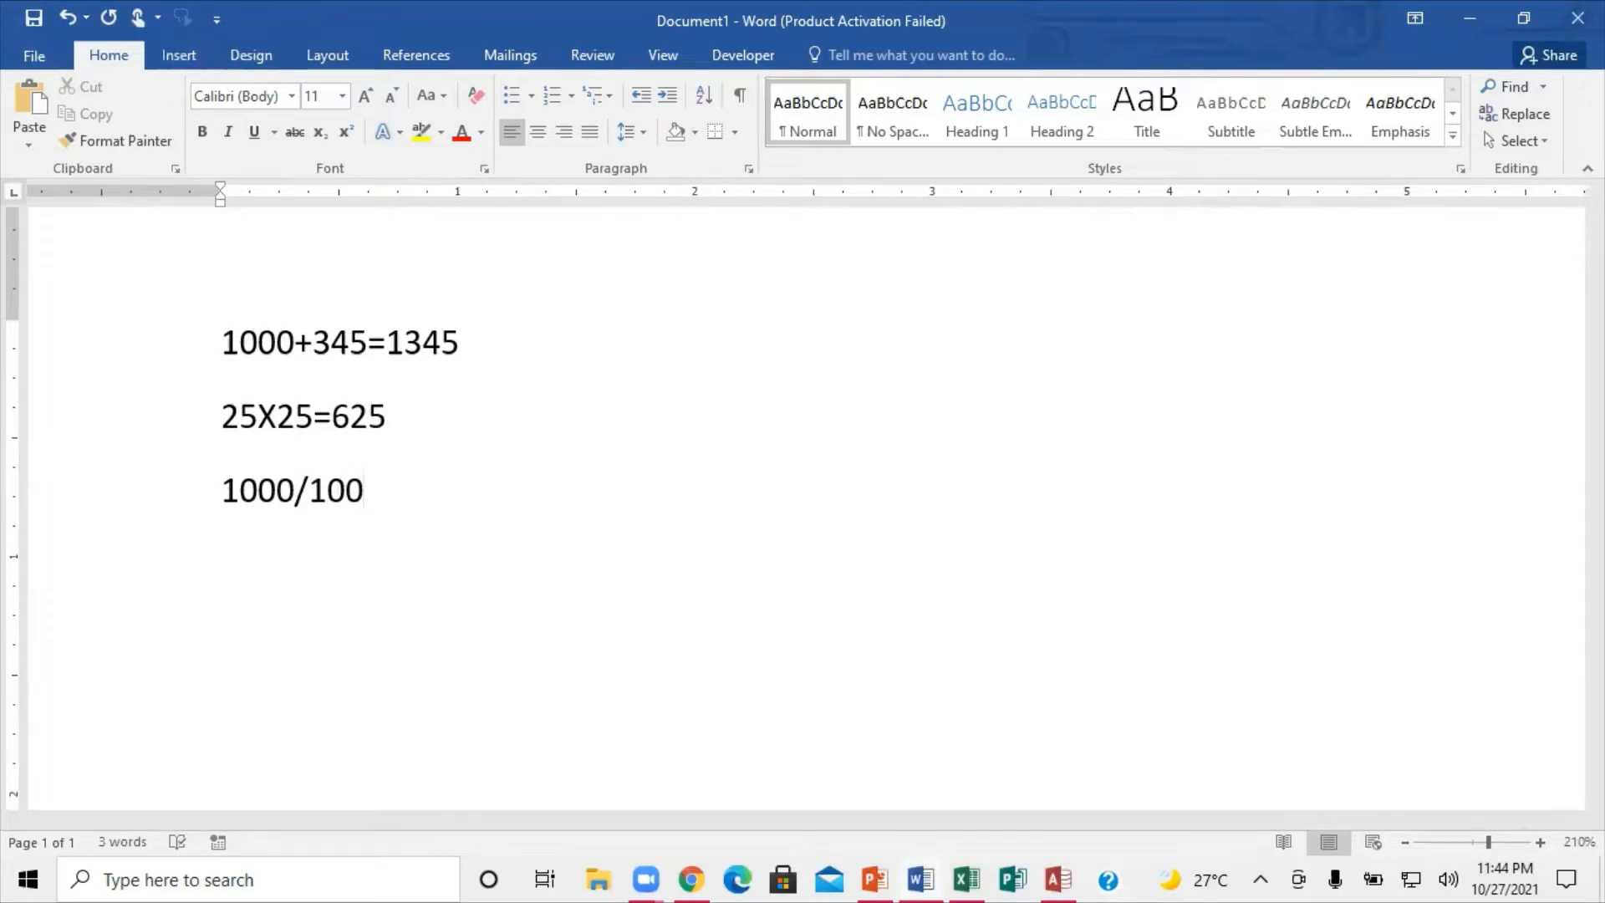
text(=)
Insert a field with the formula =1000/100 after the division's equals sign and update the field.
key(ctrl+F9)
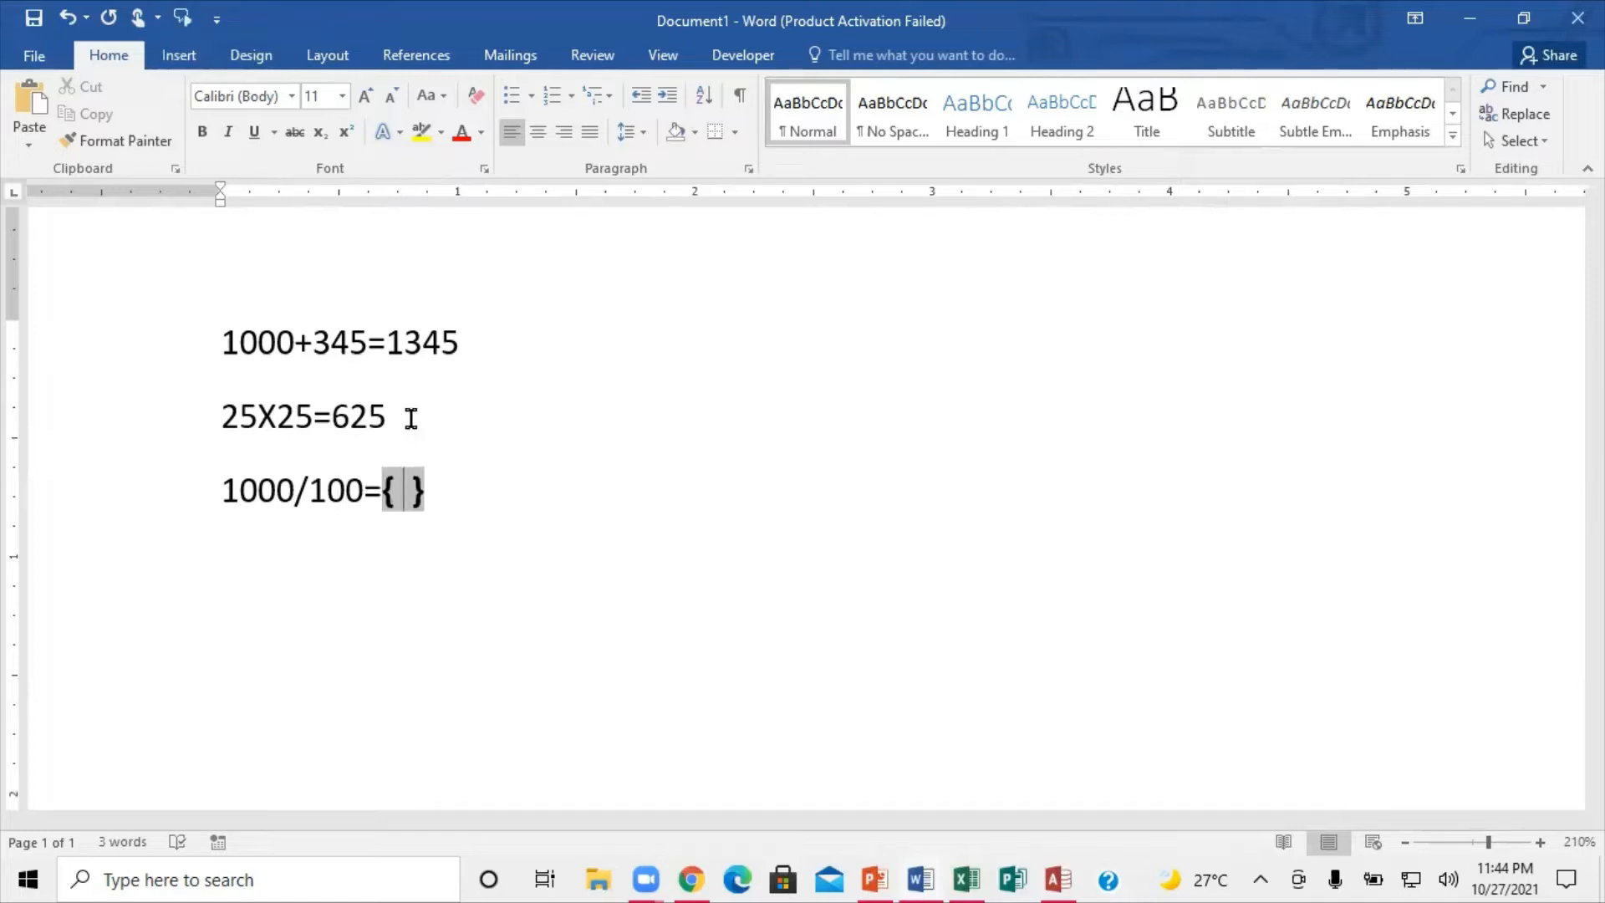
text(= )
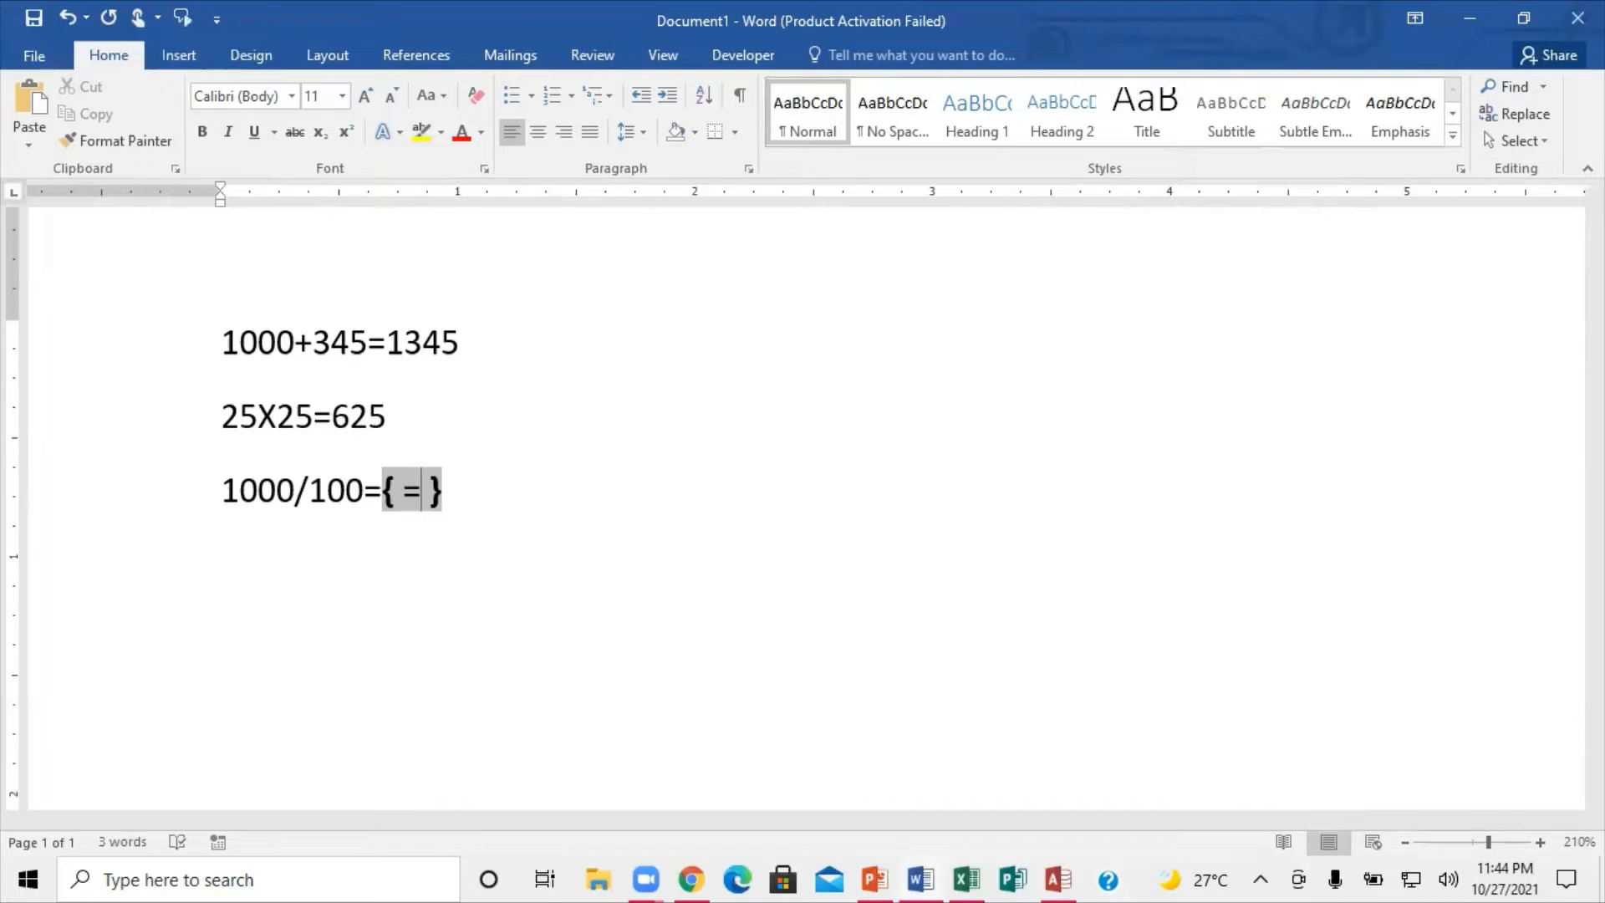
text(100)
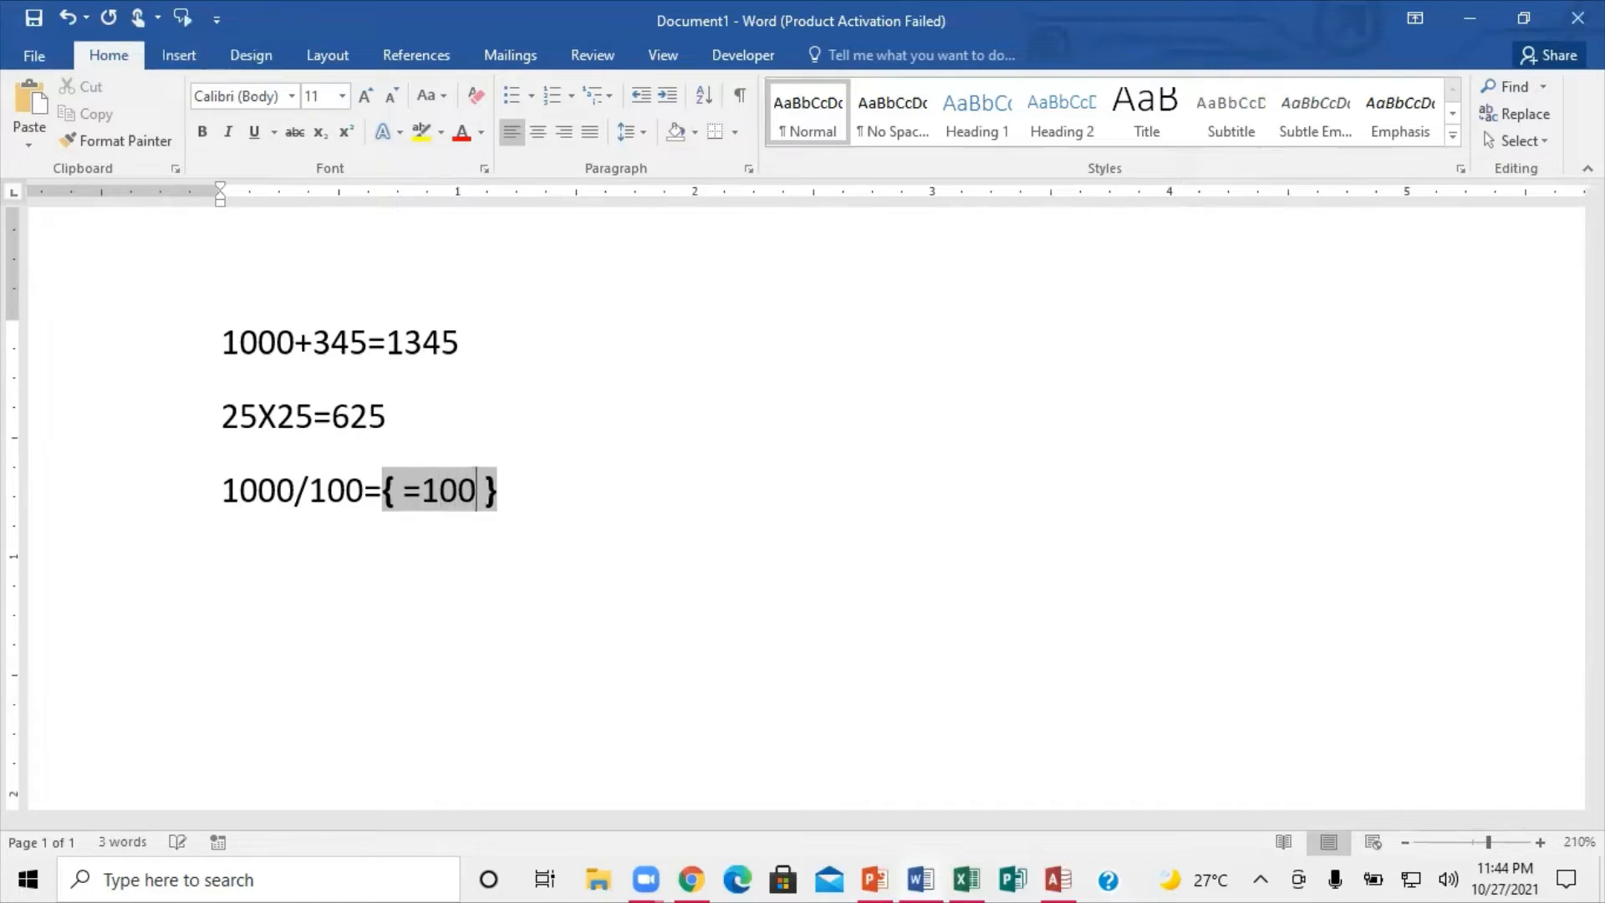
text(0/)
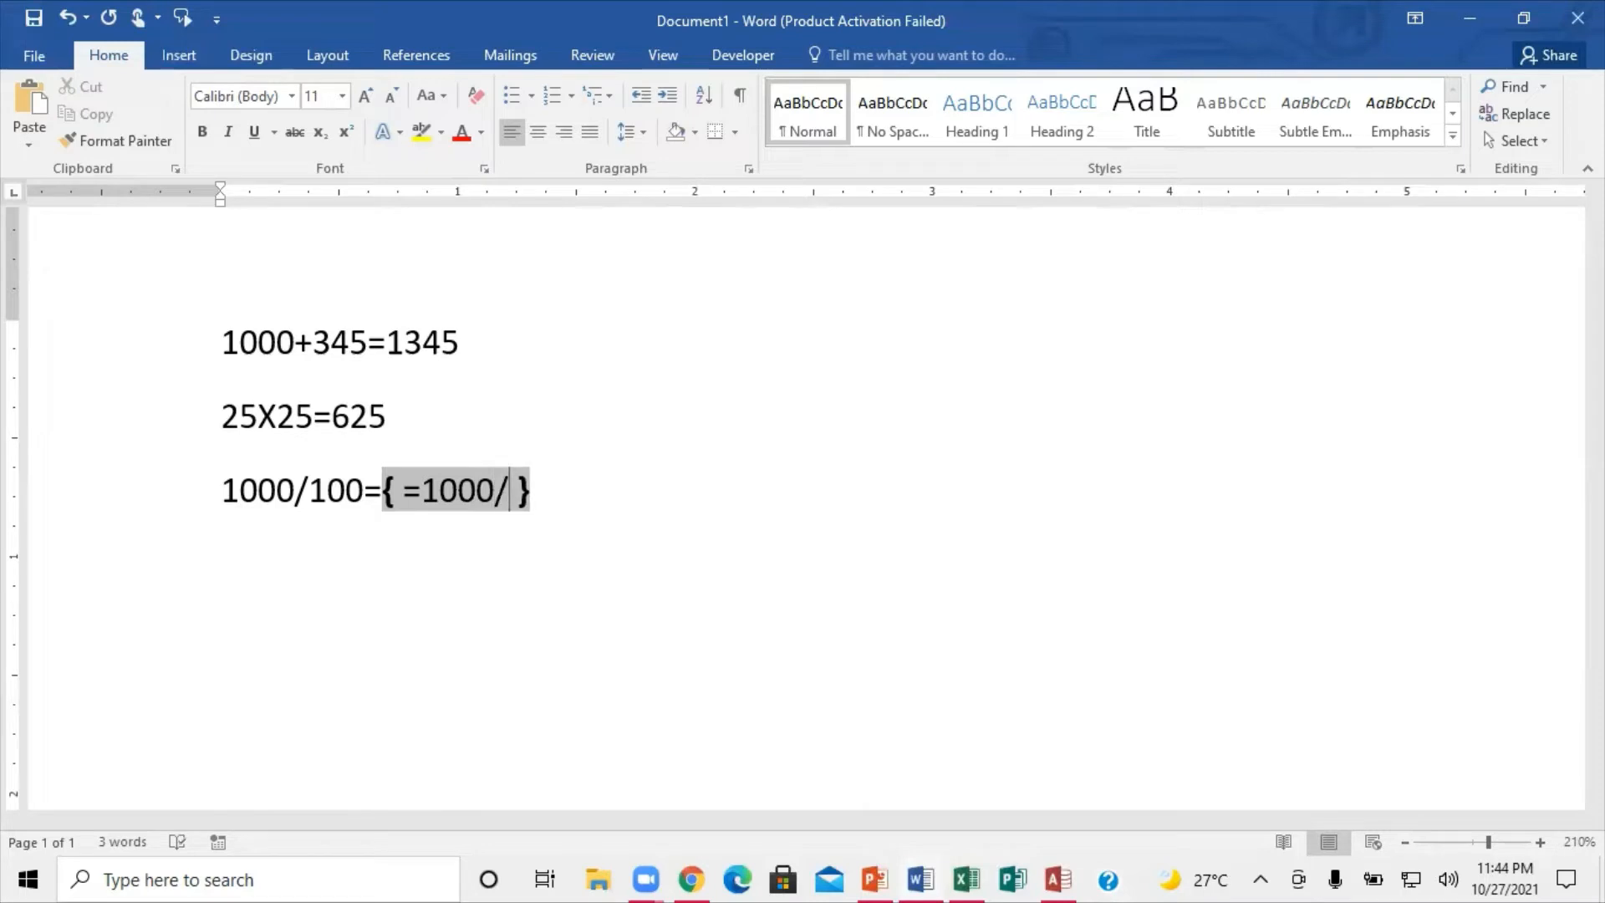
text(100)
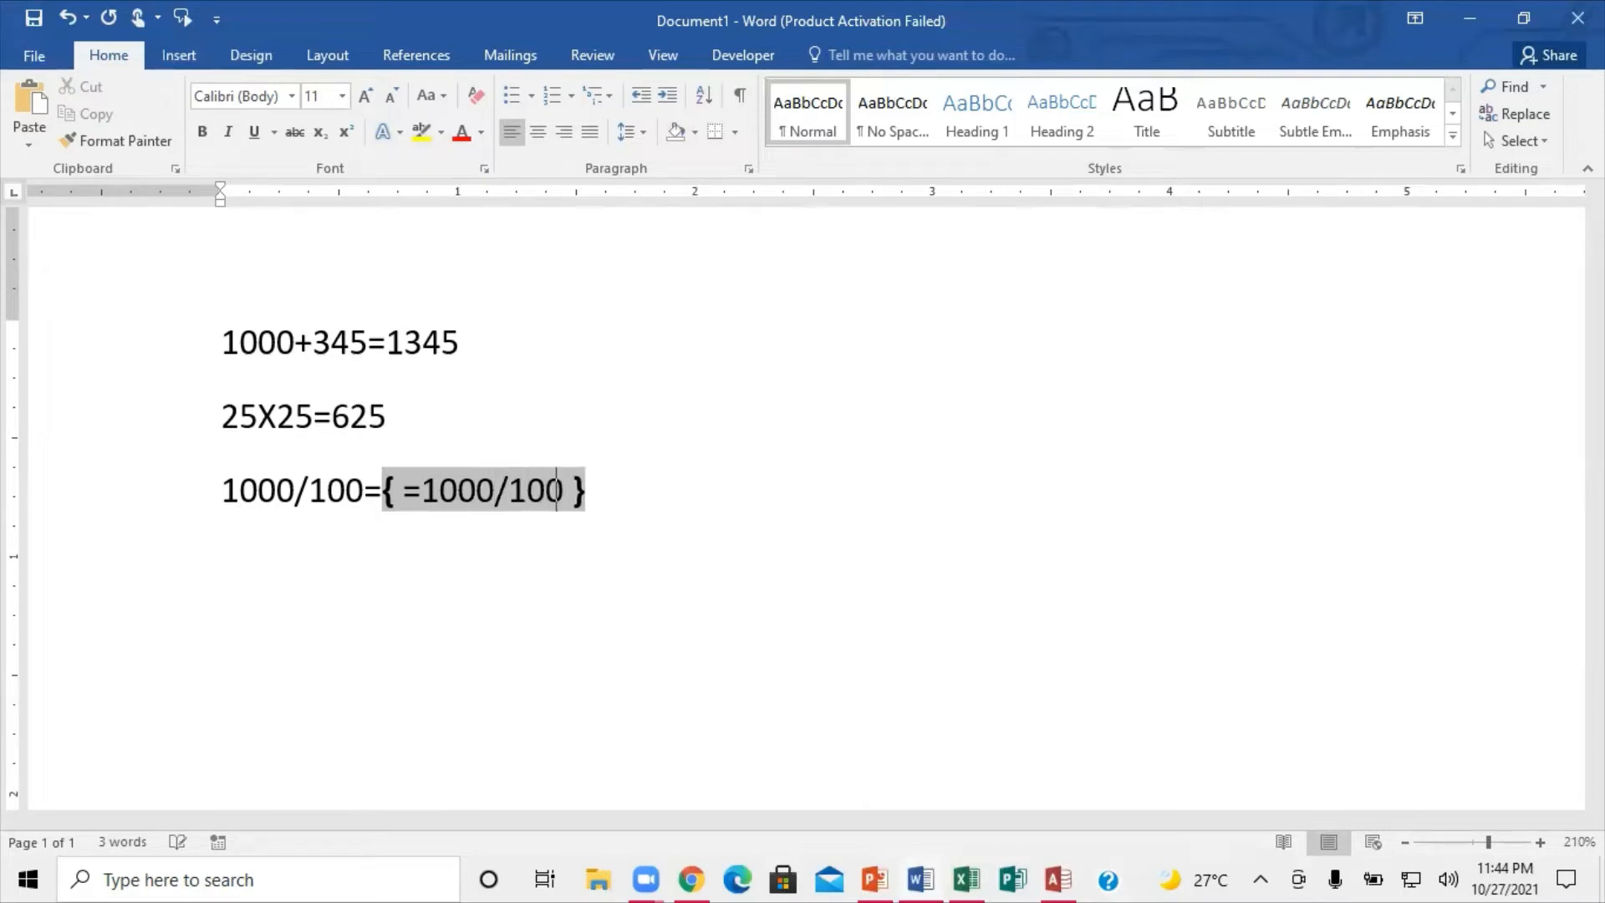
right_click(485, 498)
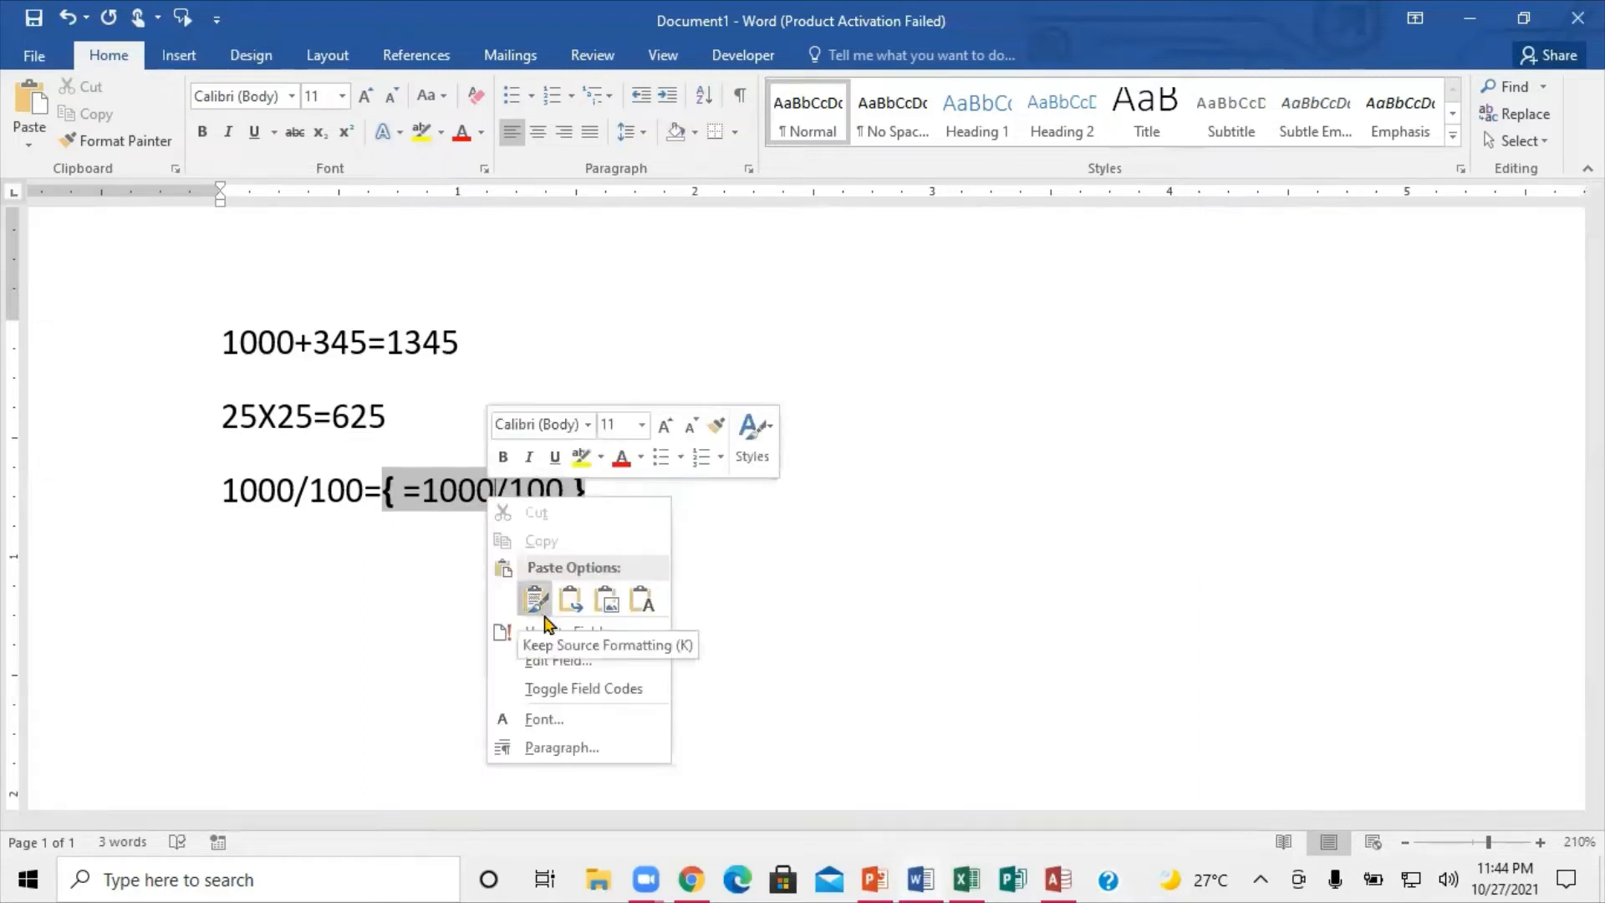
click(557, 632)
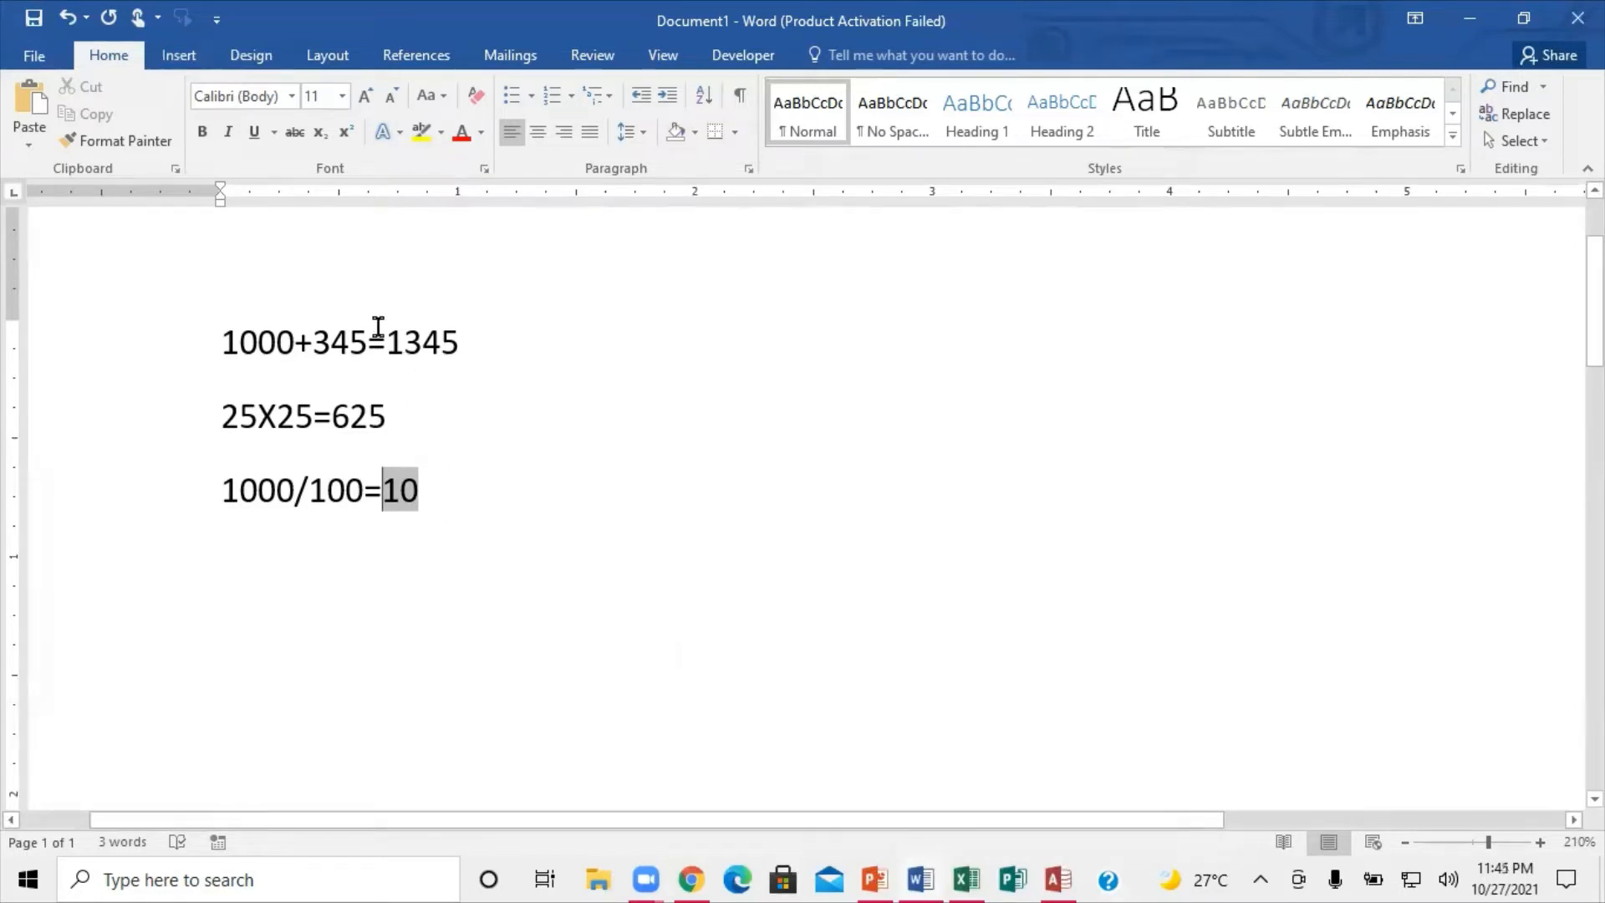
click(448, 490)
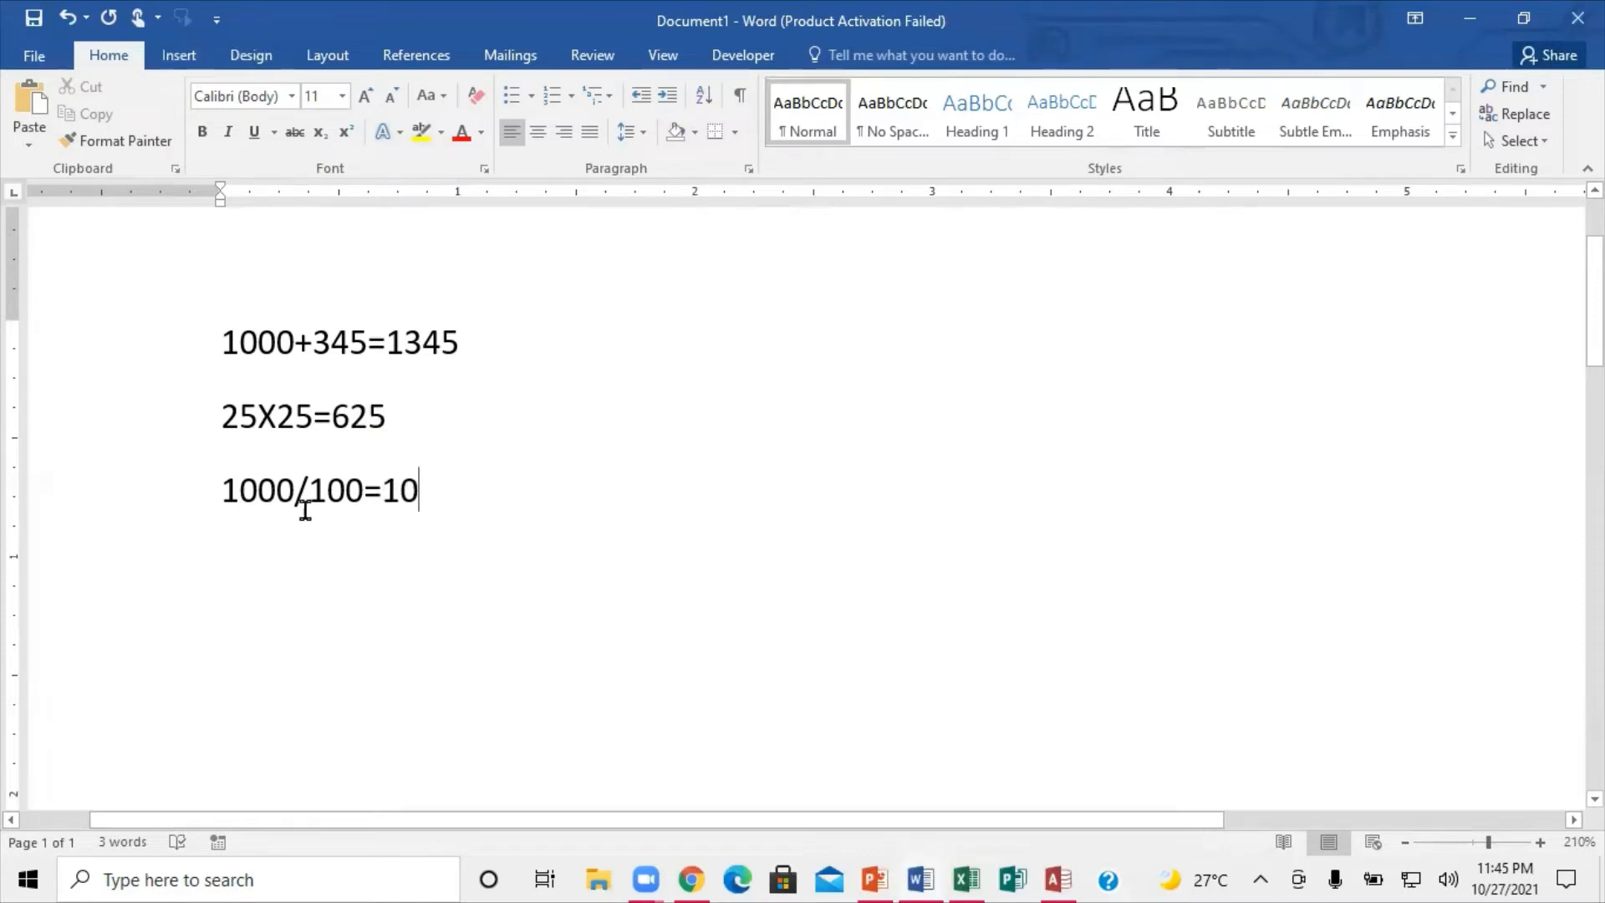
Start a new line below the division and enter the mixed calculation 100+50-50=.
key(Return)
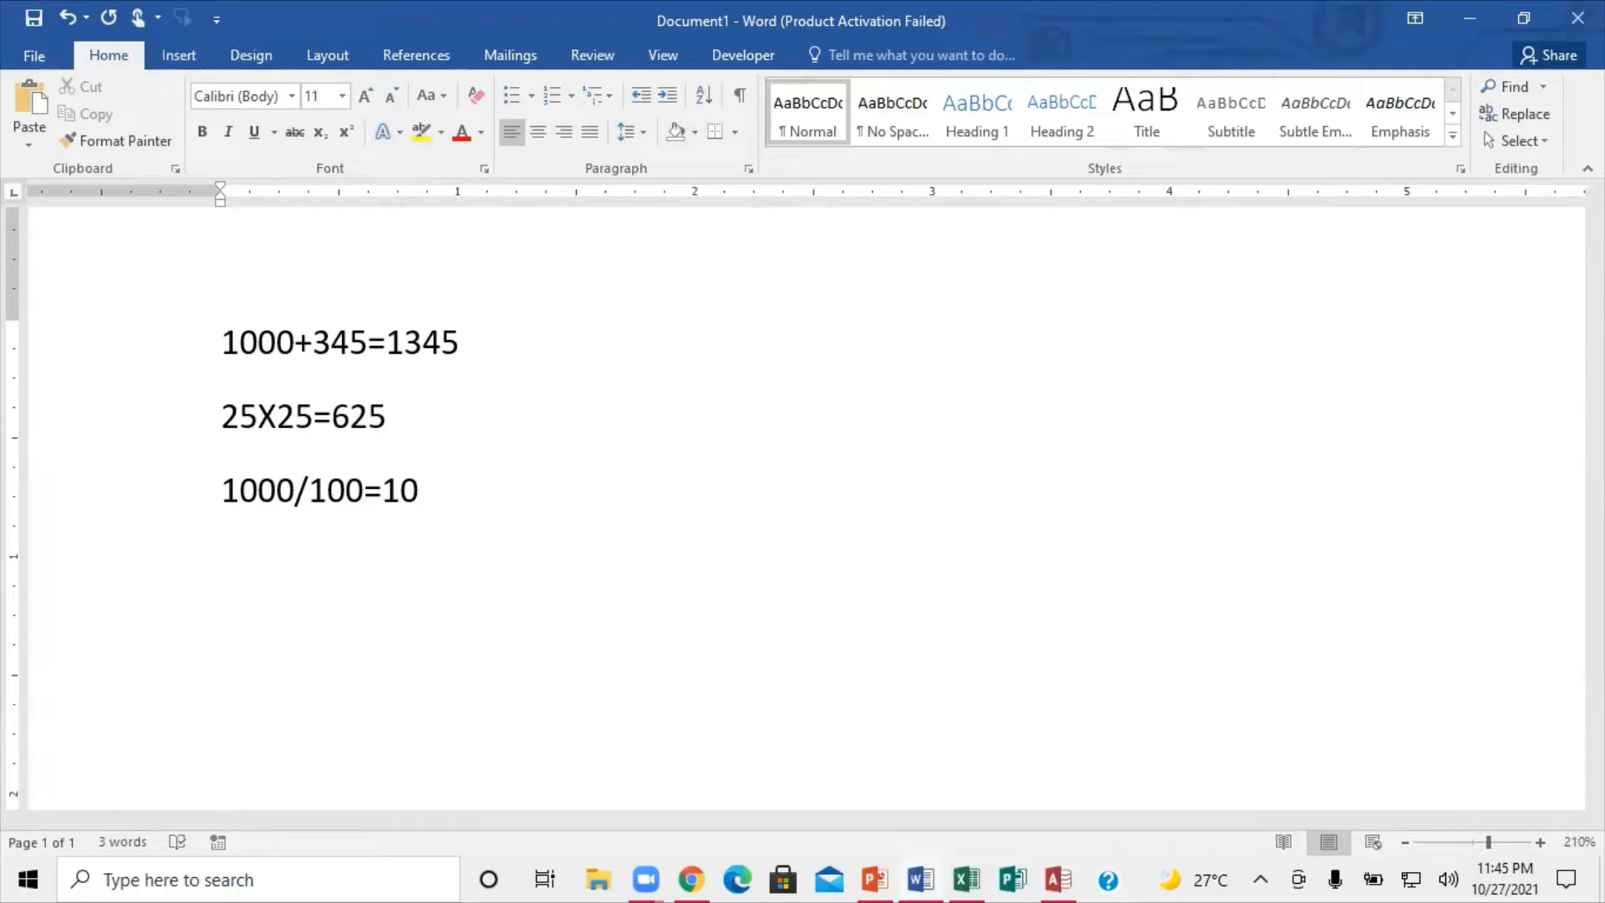
text(100+50)
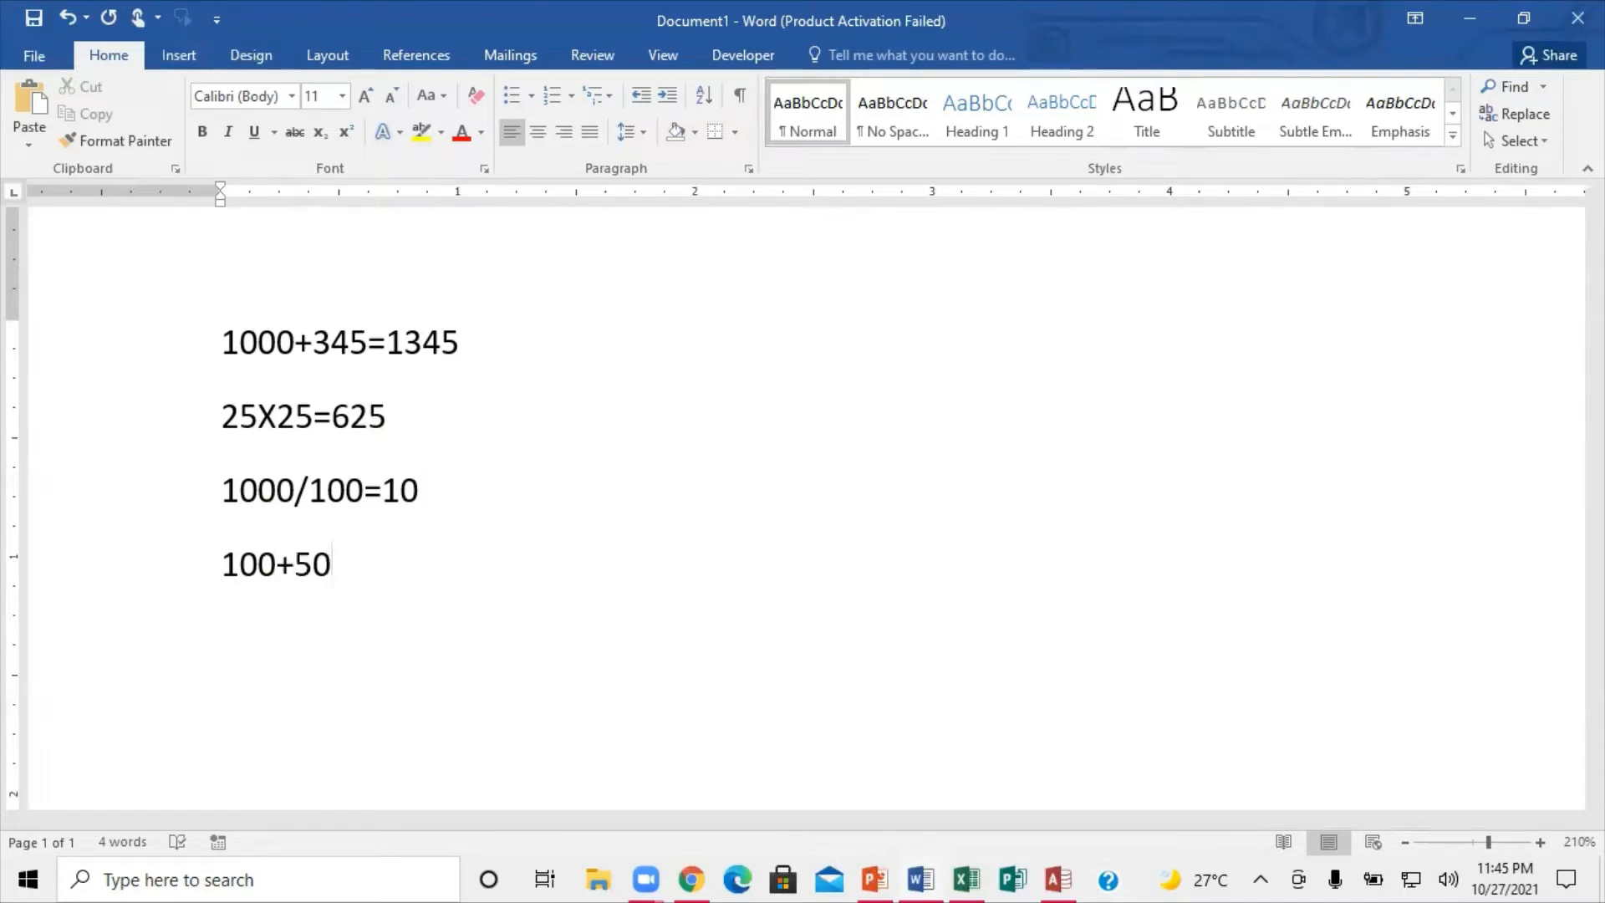
text(-50=)
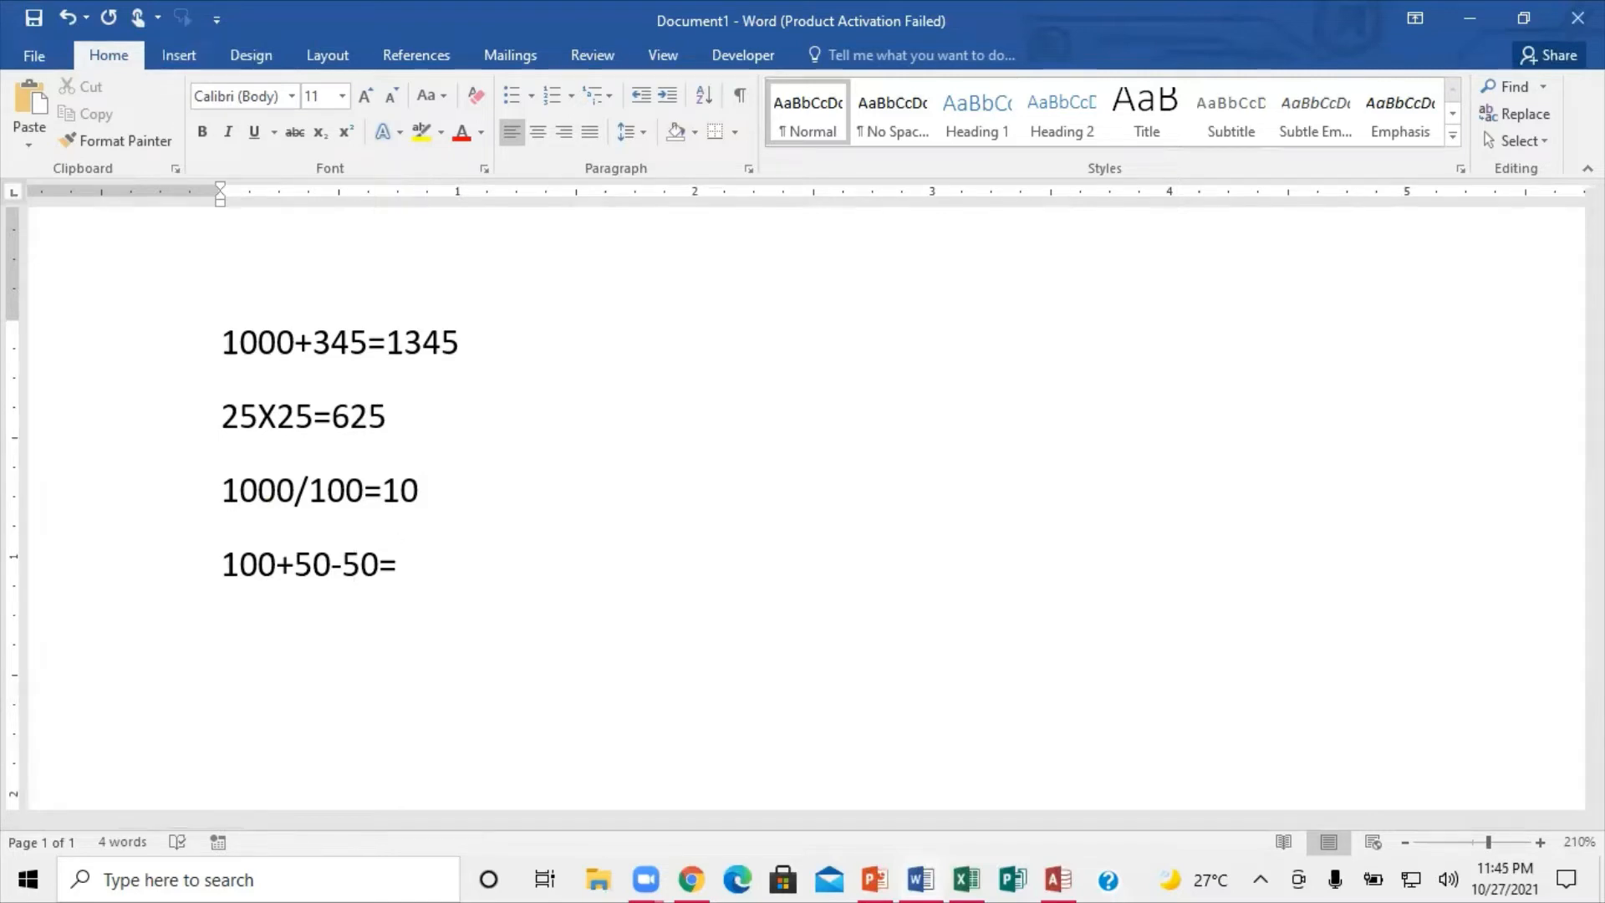
Insert a field with the formula =100+50-50 after the mixed calculation's equals sign and update the field.
key(ctrl+F9)
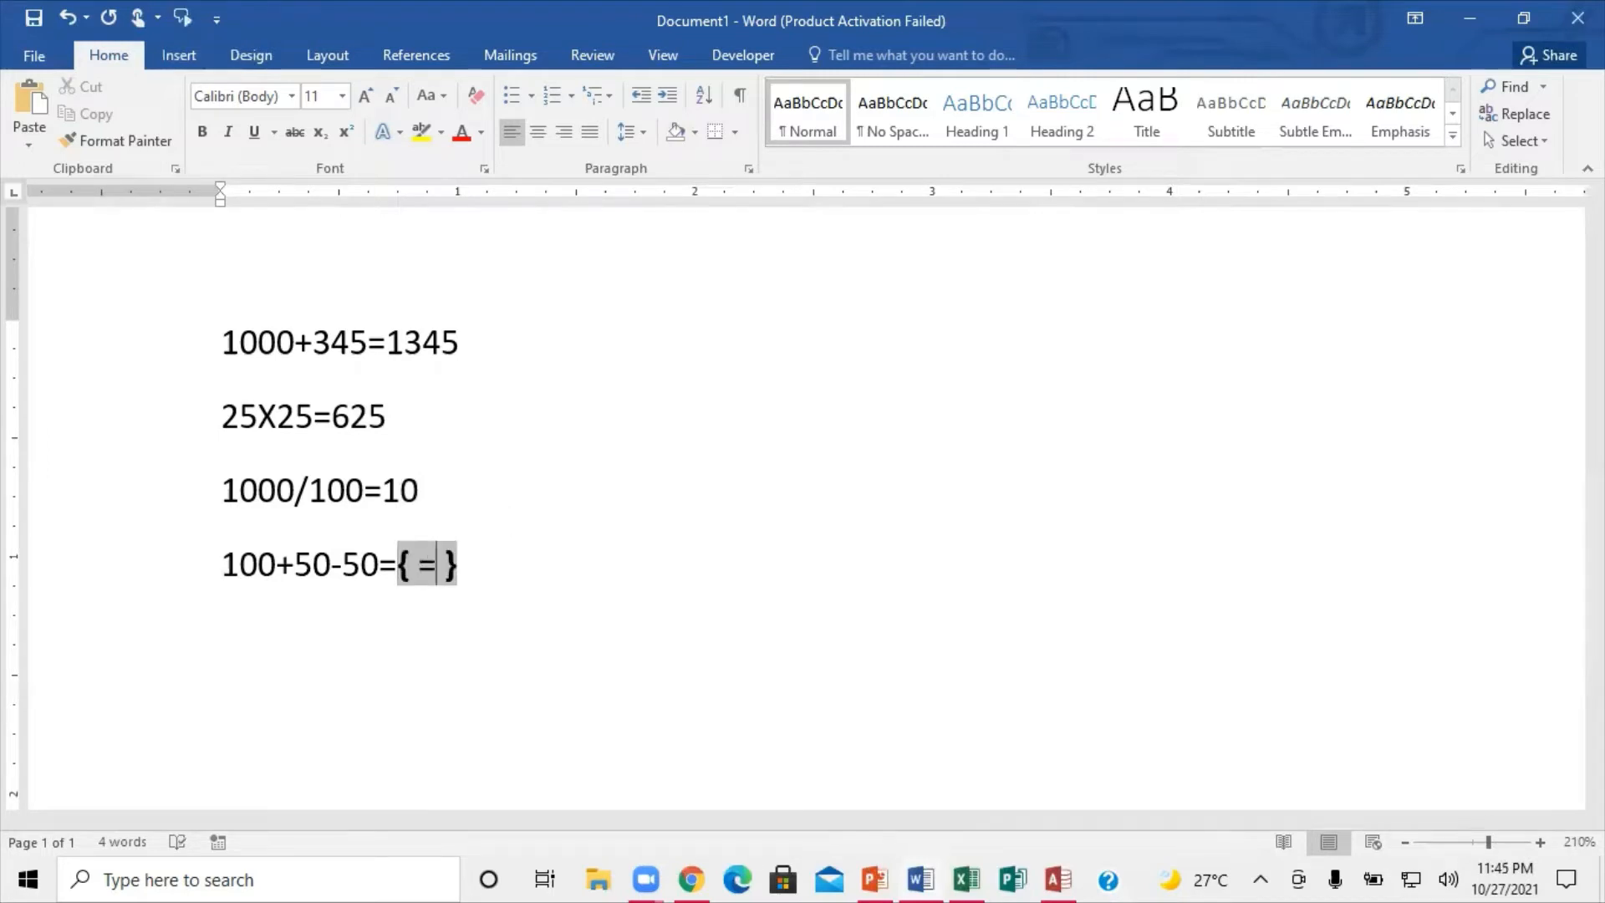
text(100)
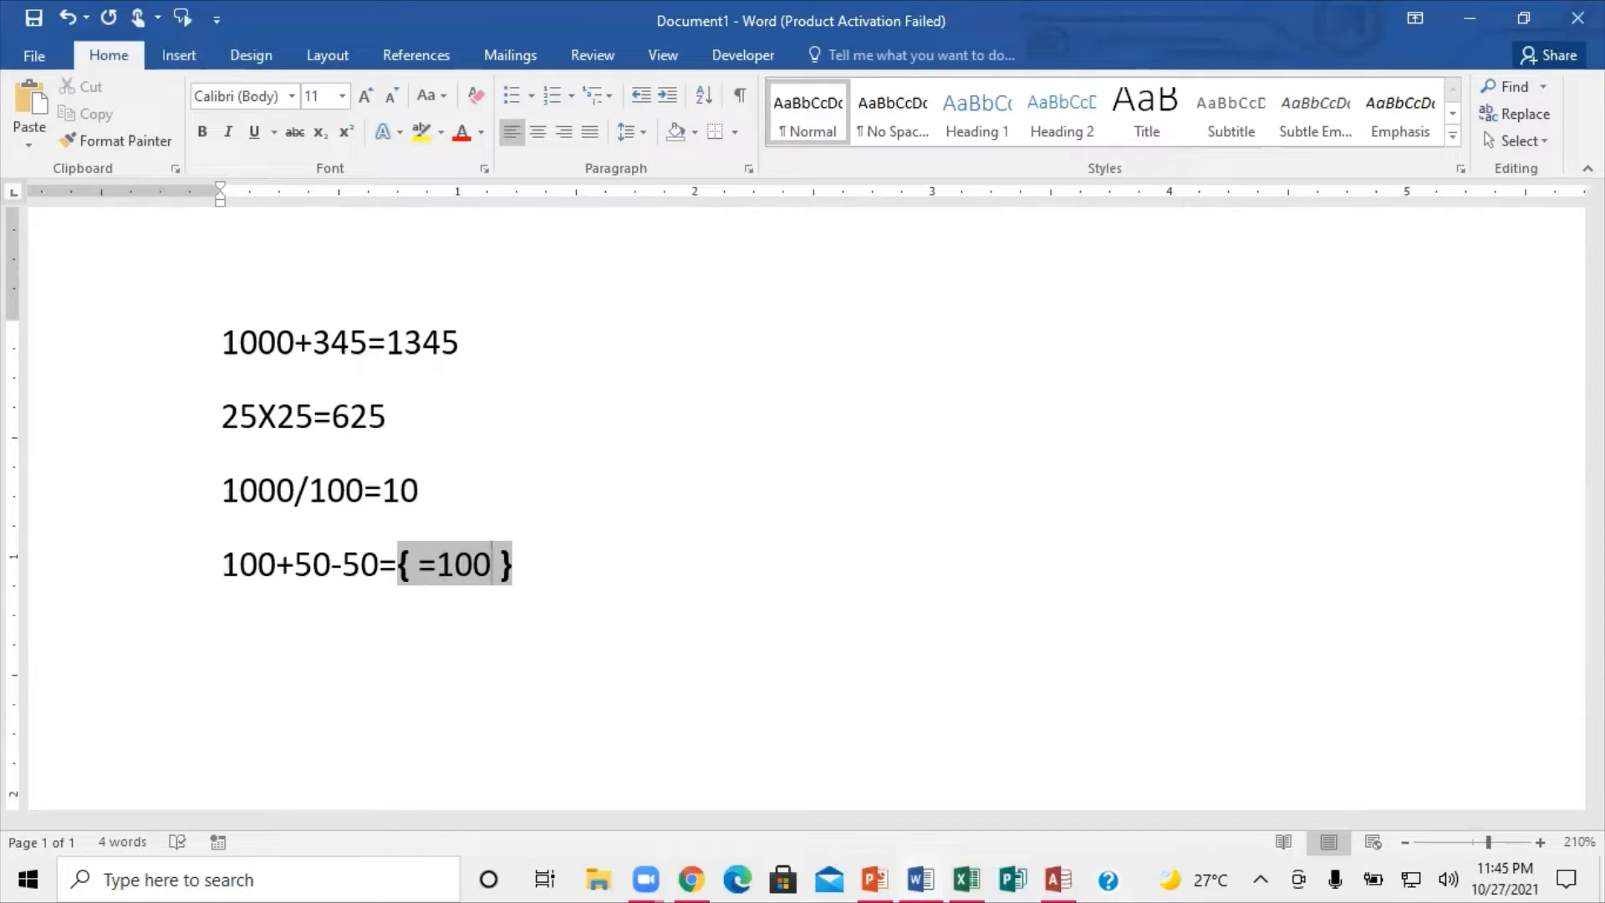
text(+5)
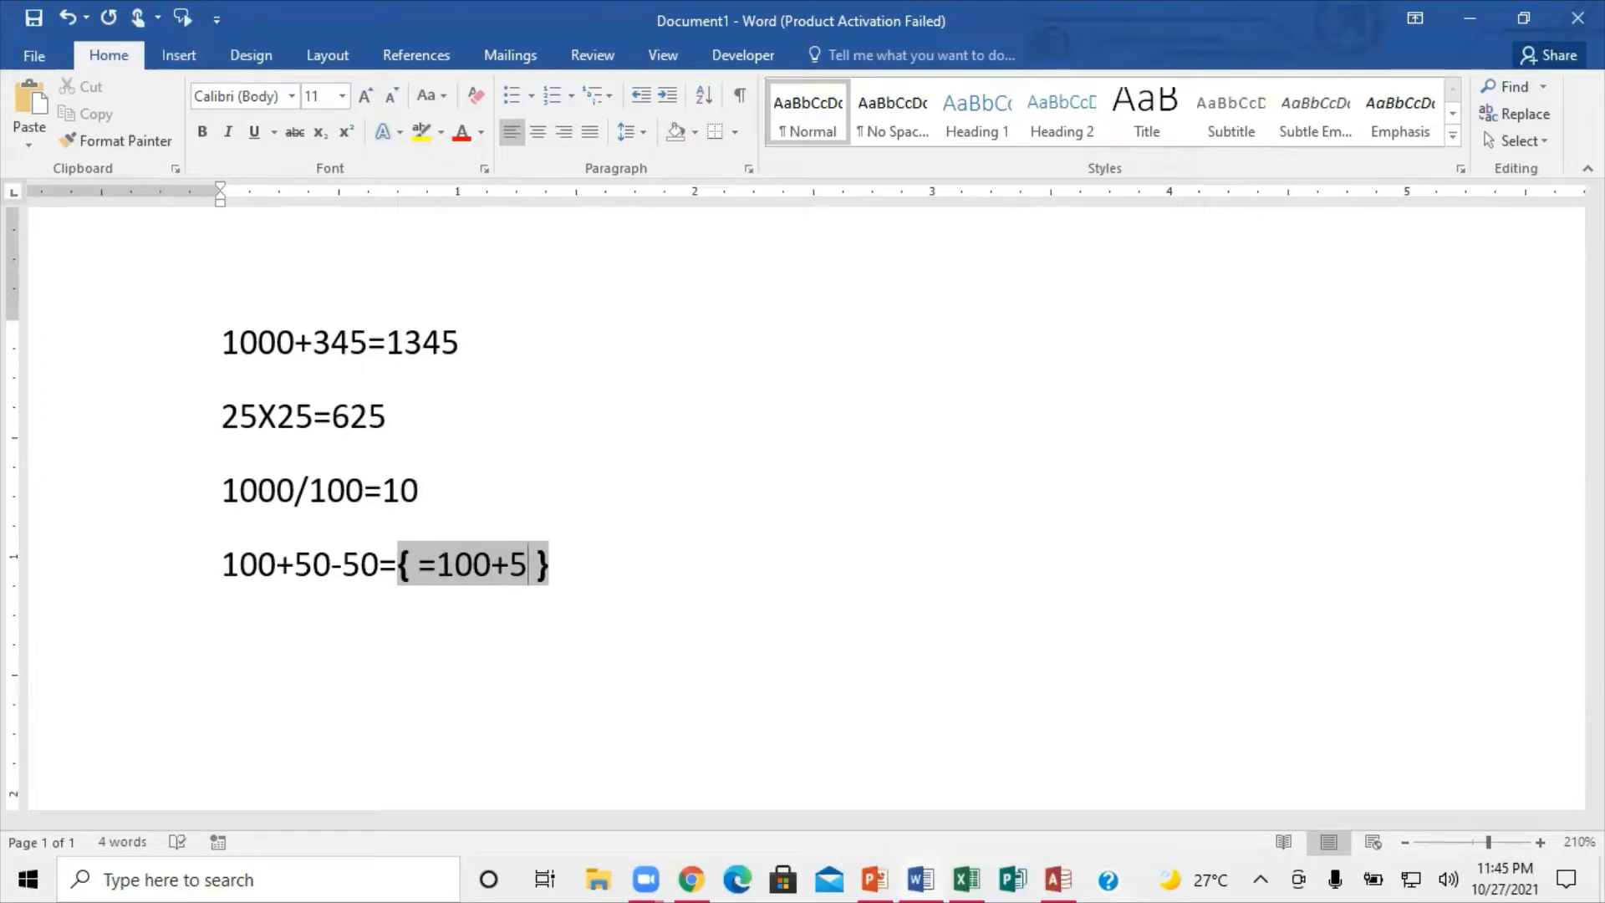
text(0)
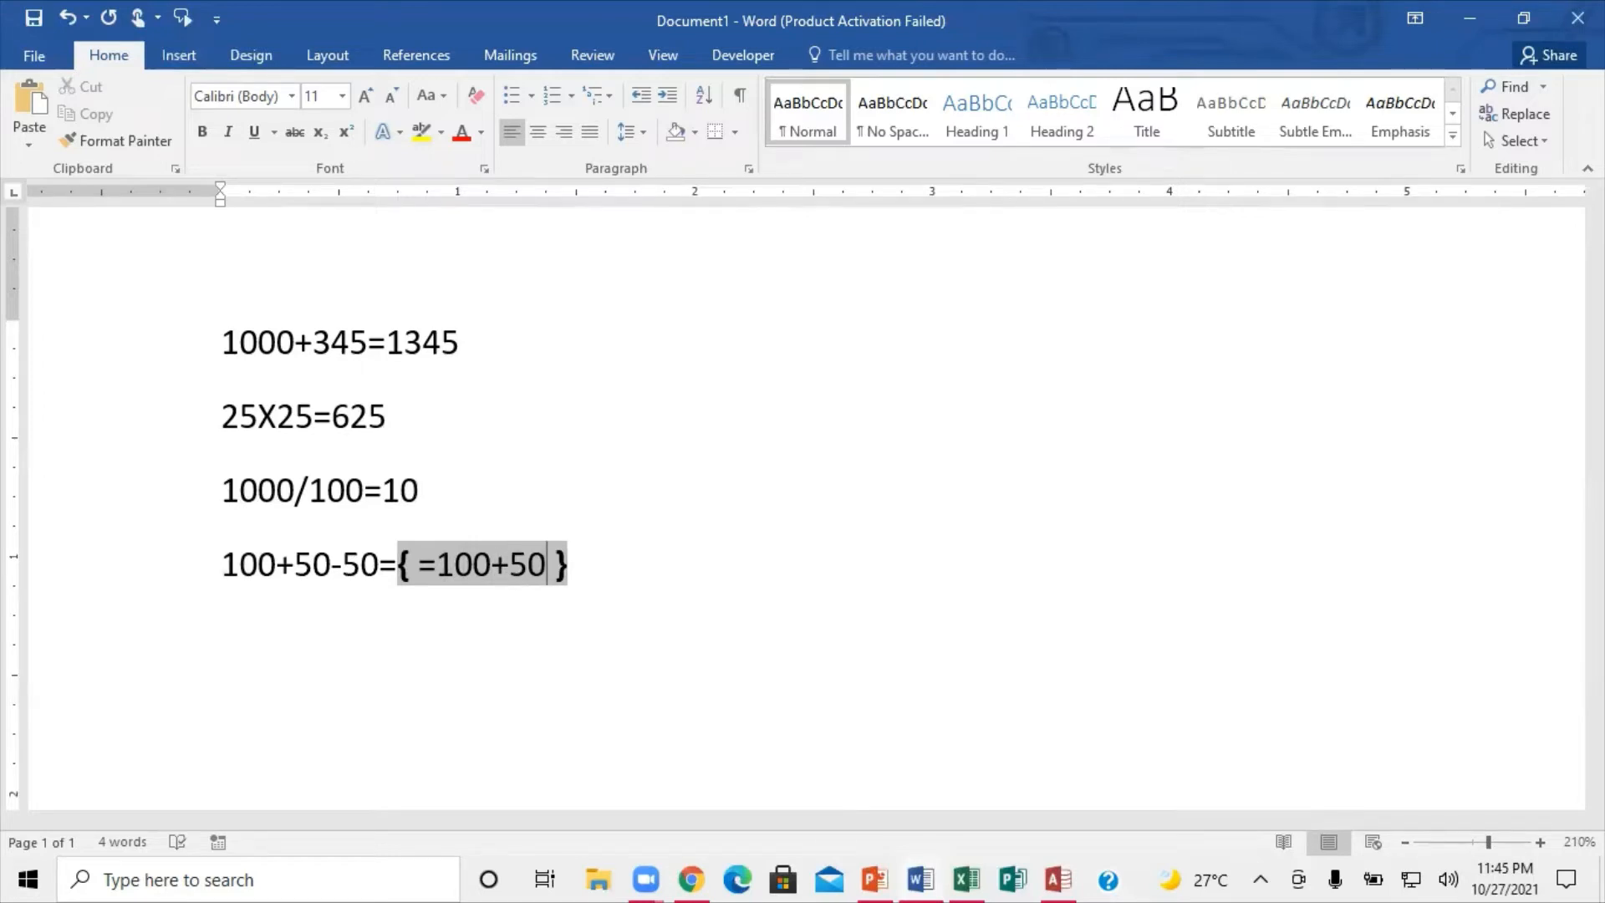
text(-50)
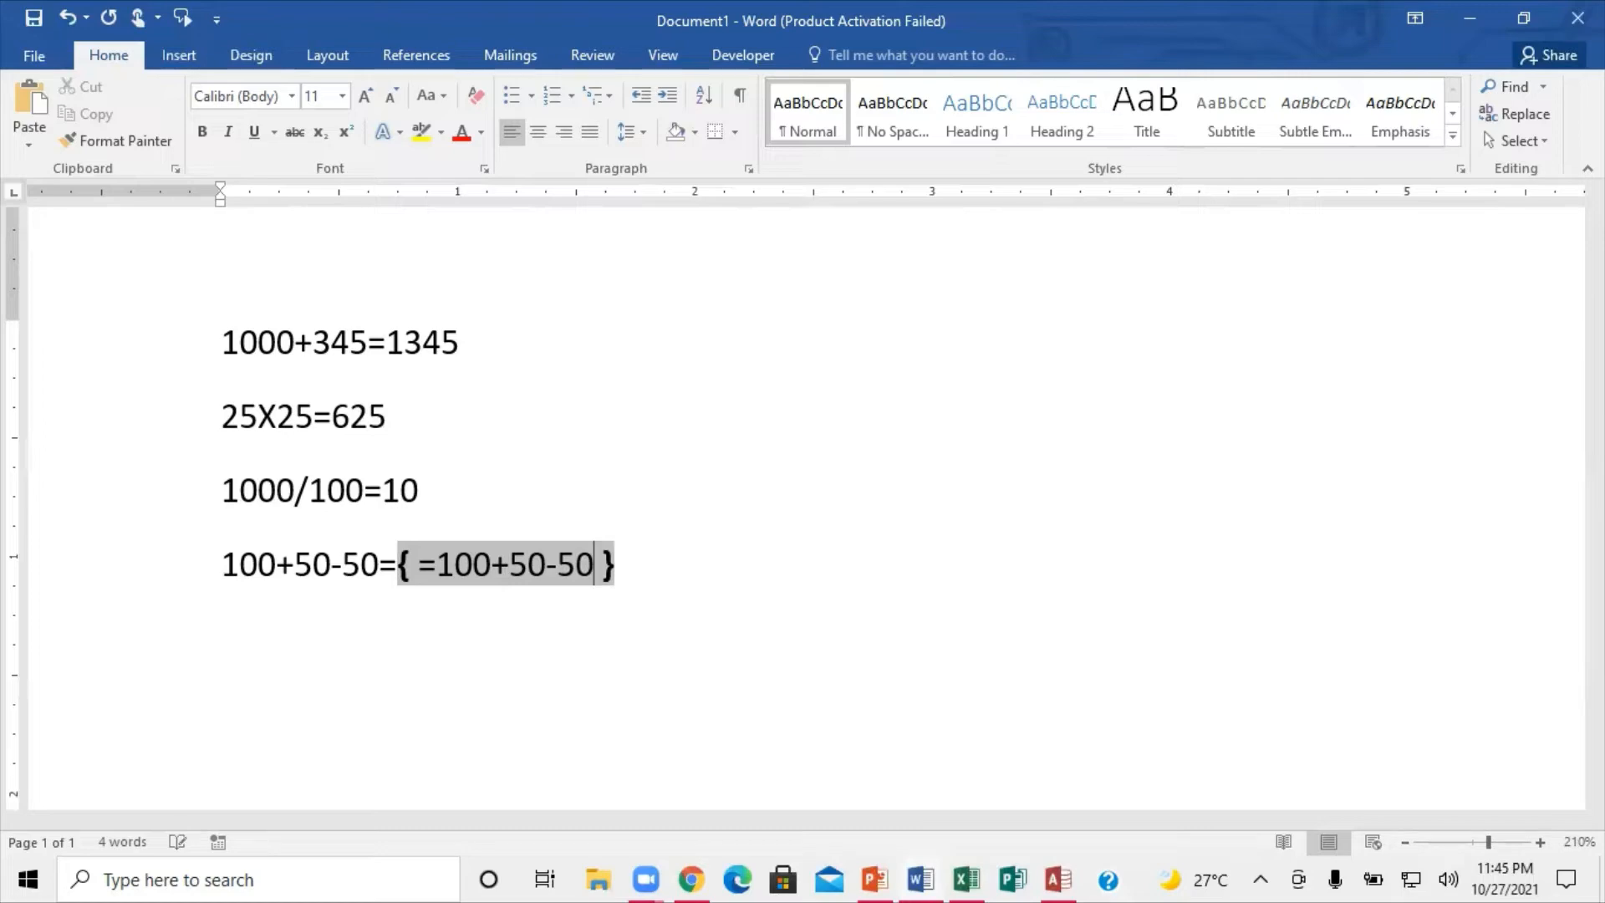
right_click(501, 569)
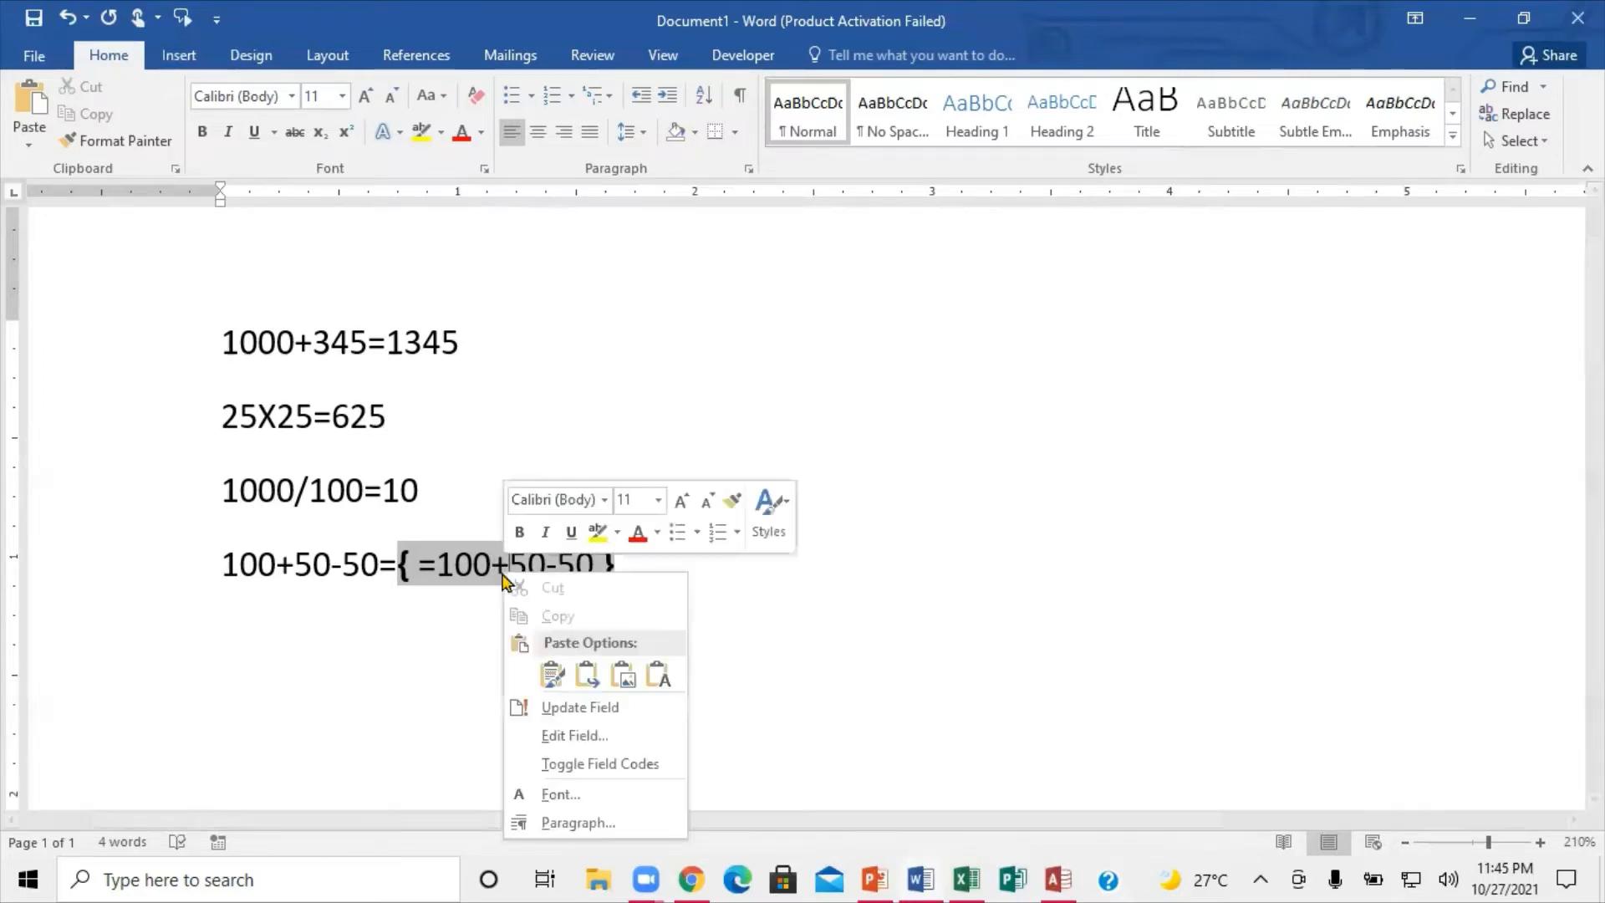
click(577, 736)
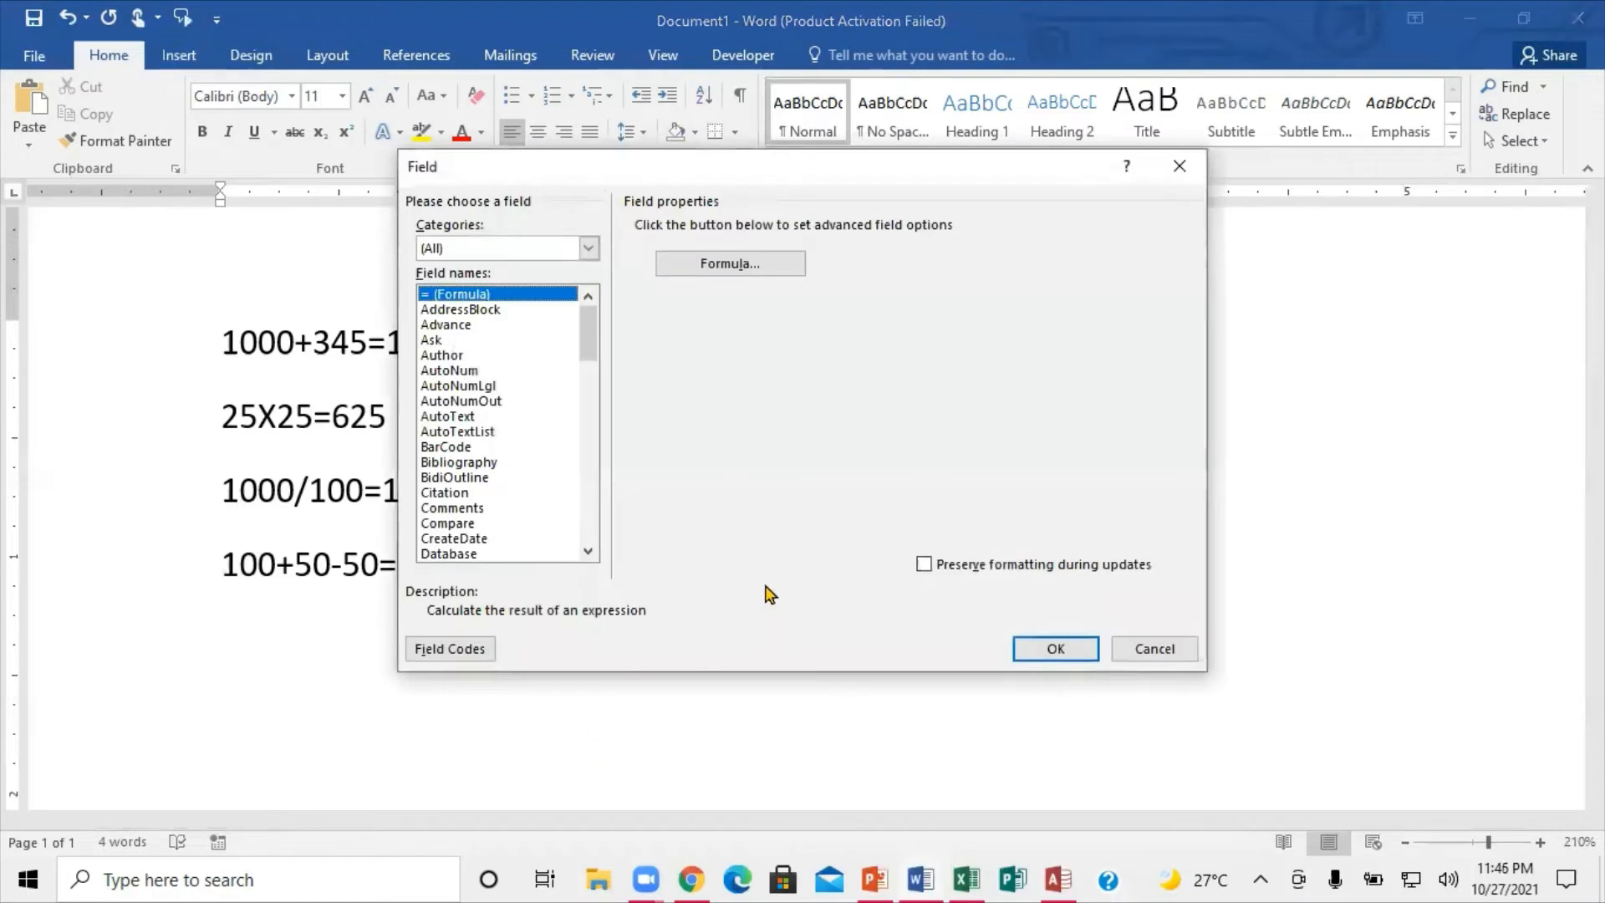
click(1037, 652)
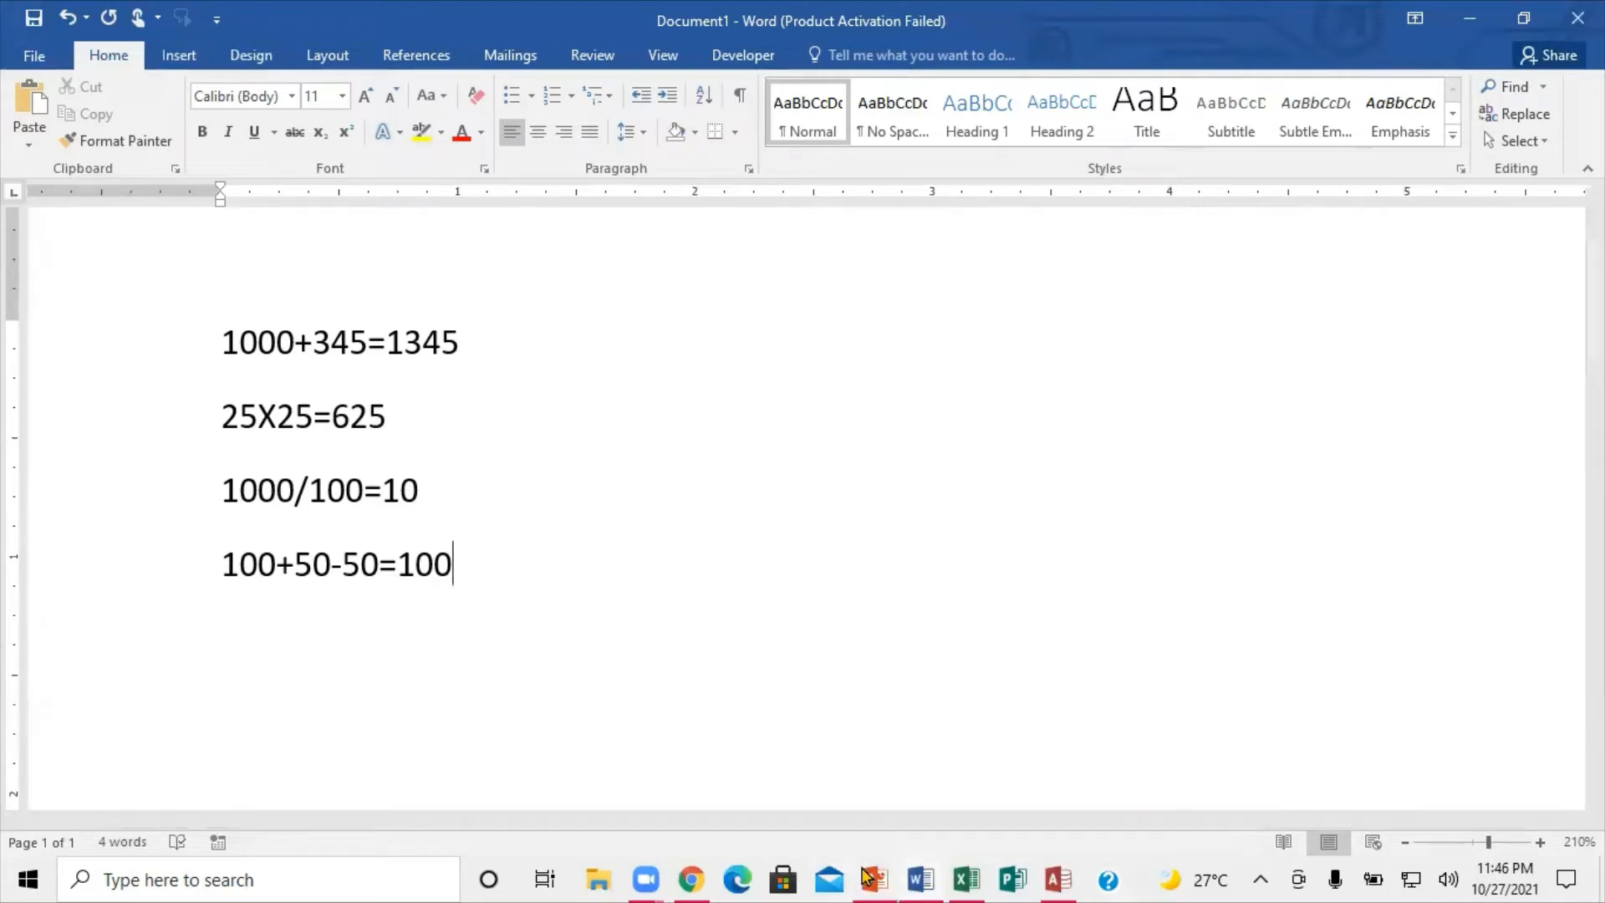
Bring up the PowerPoint slide listing the calculation programs, and switch to Excel to create a blank workbook.
mouse_move(874, 878)
click(906, 790)
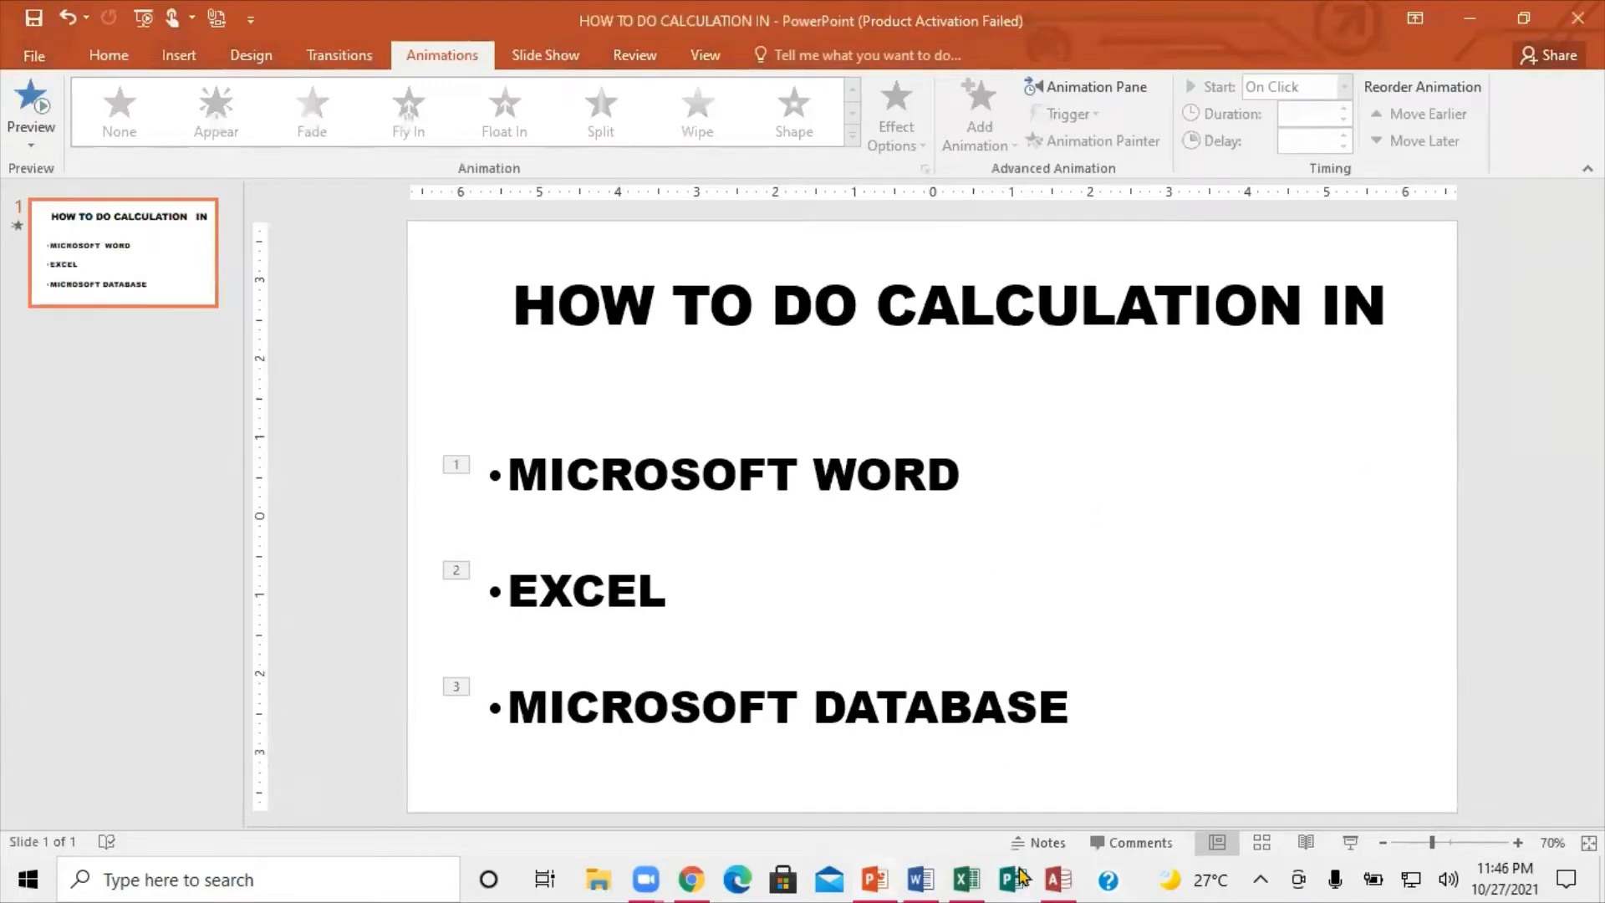
click(968, 876)
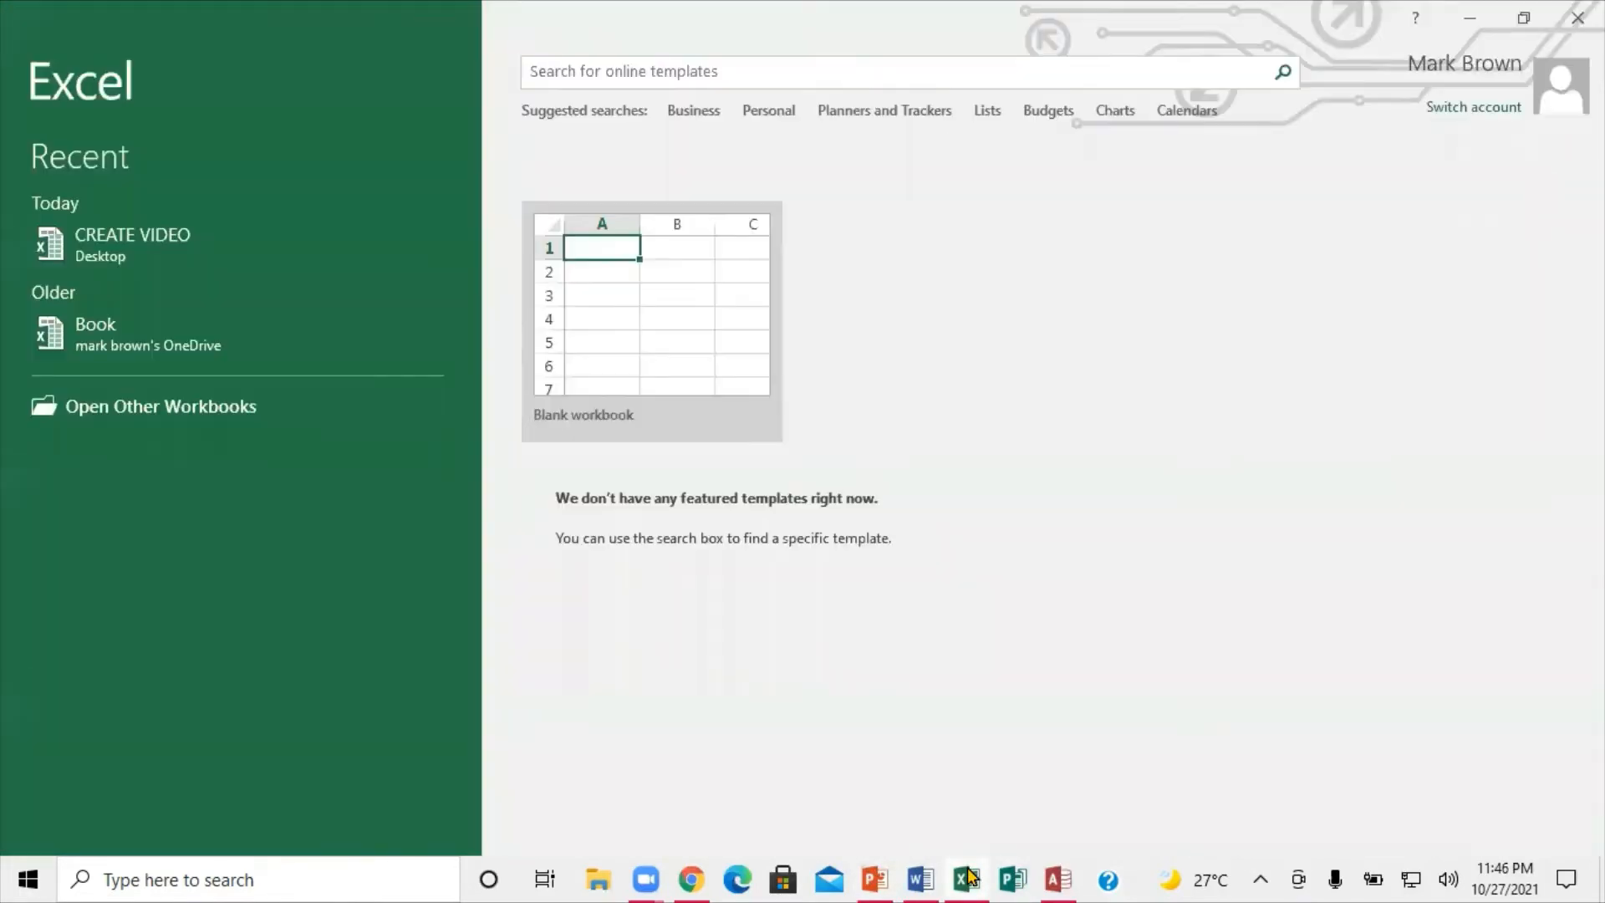
click(658, 289)
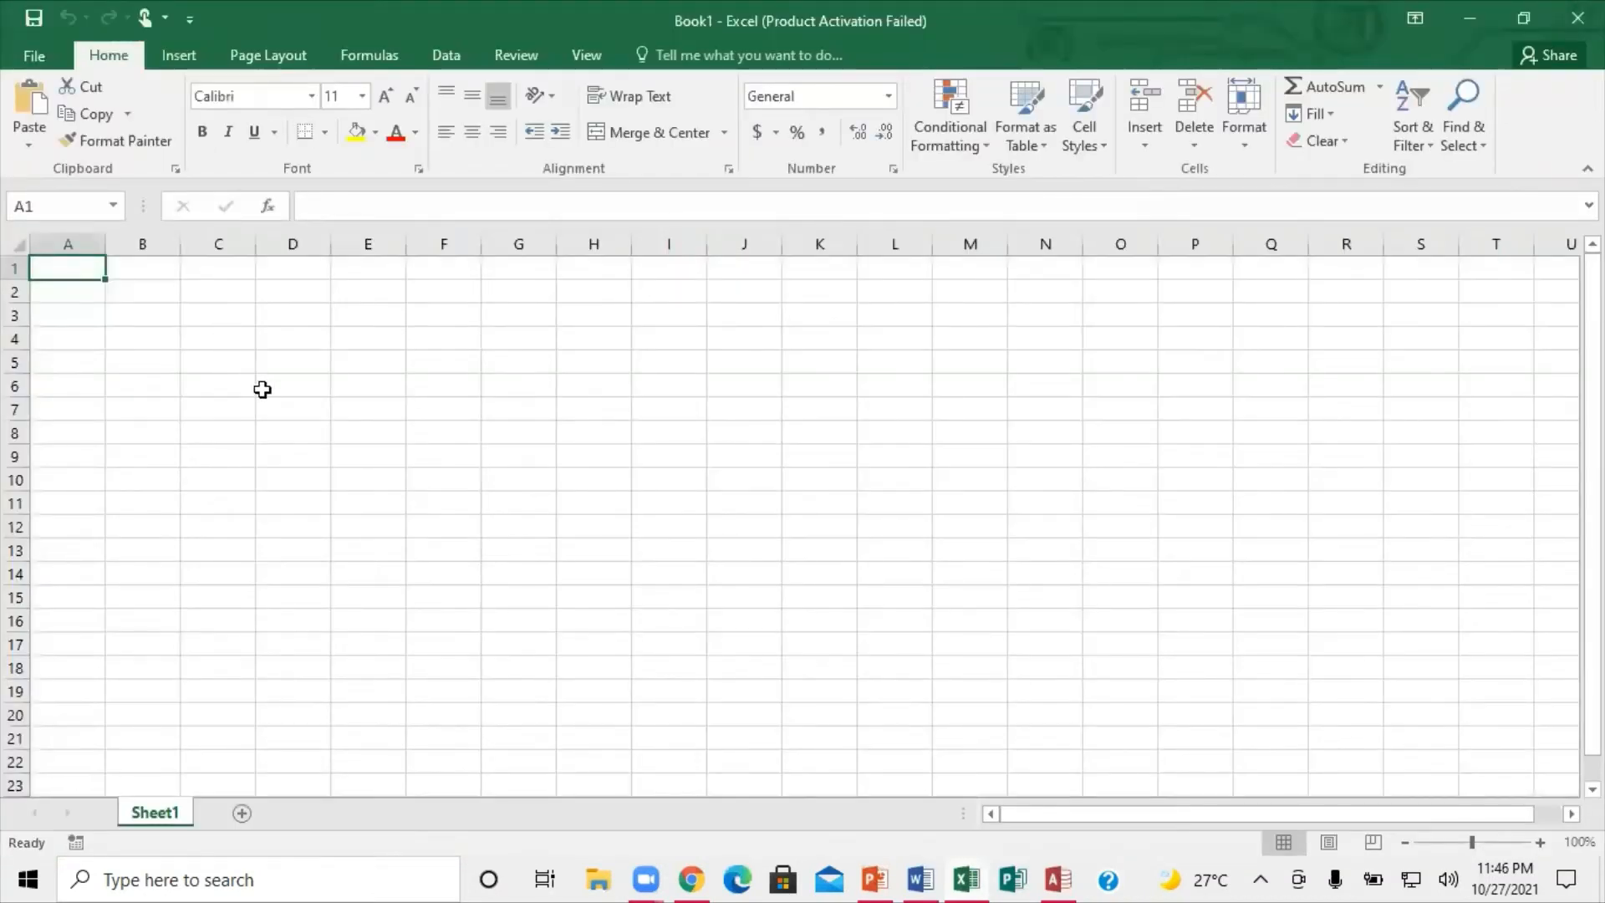
Enter 3 in cell A2 and 9 in cell B2.
key(Return)
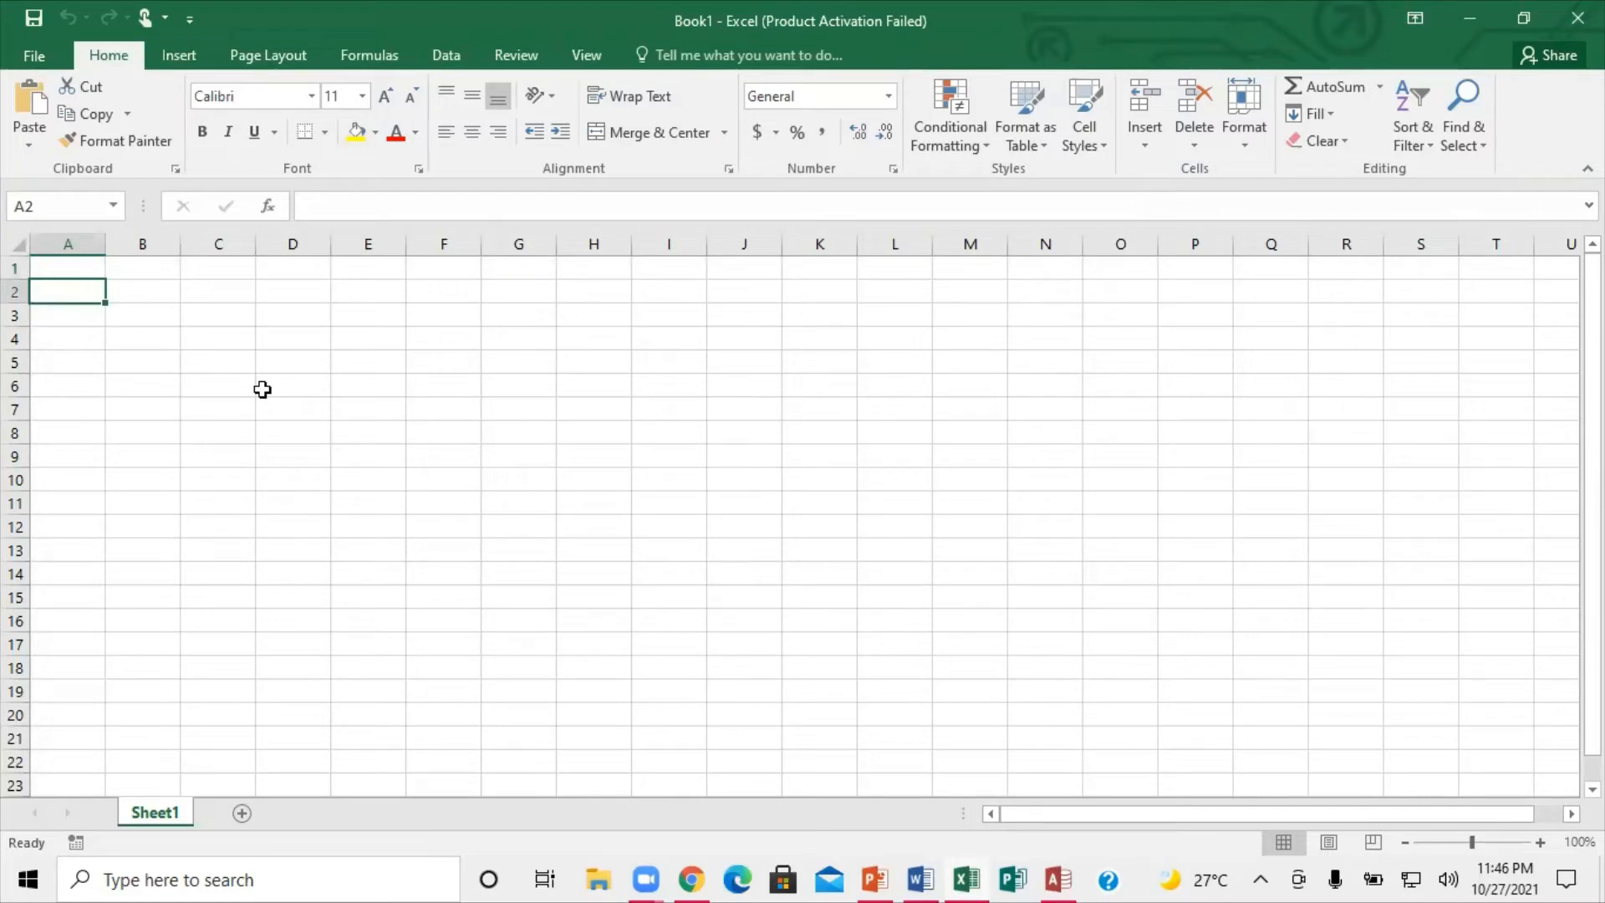
text(3)
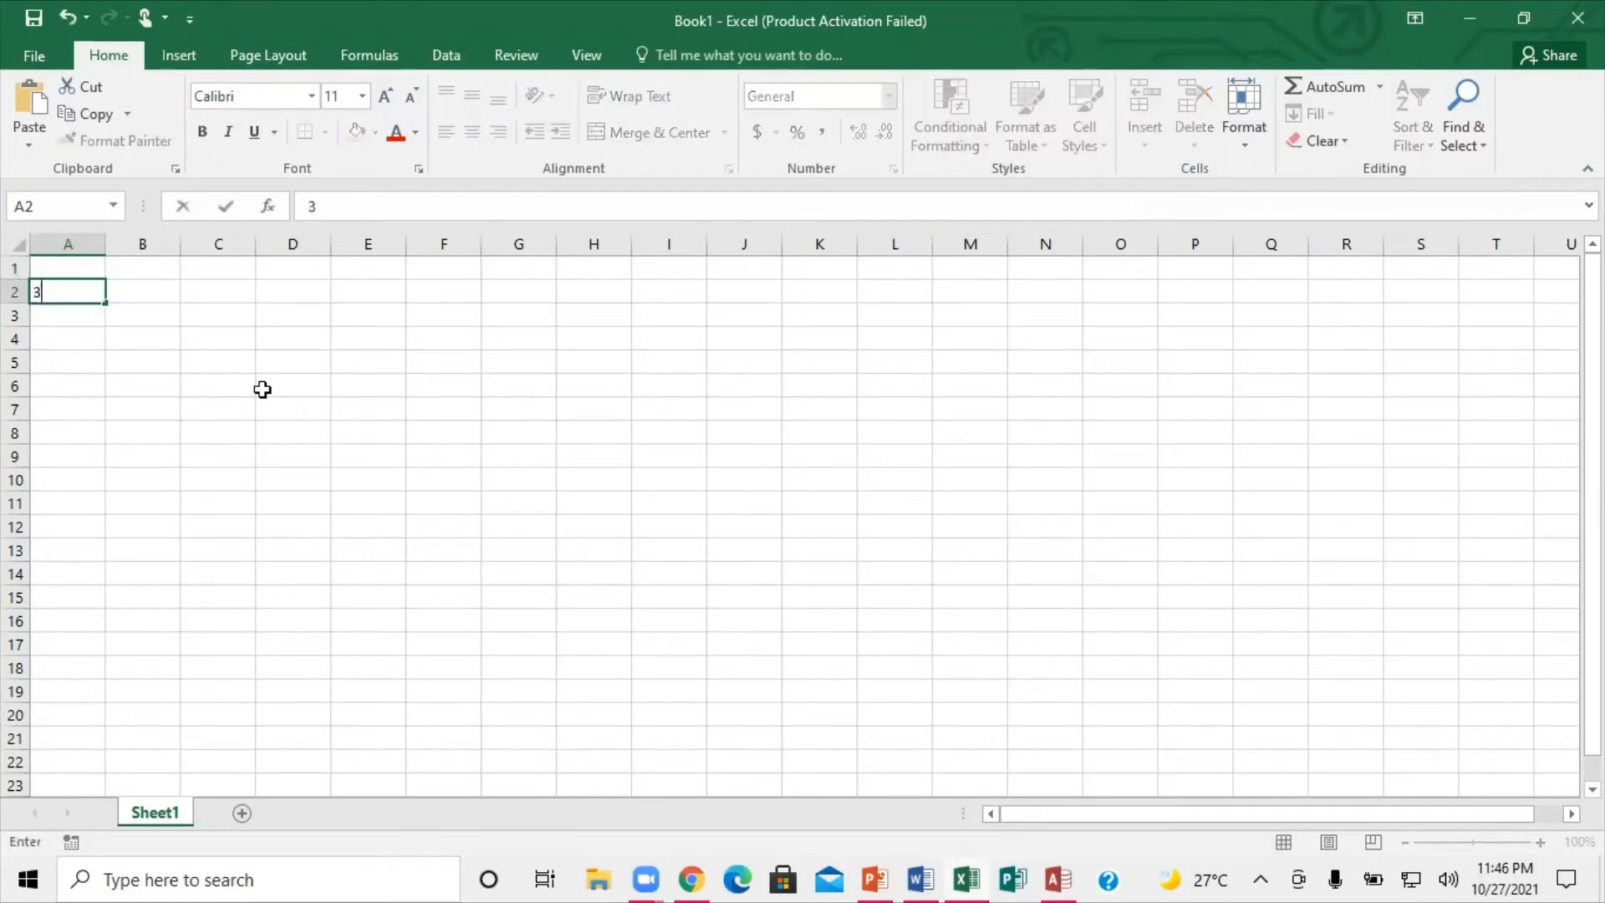
key(Tab)
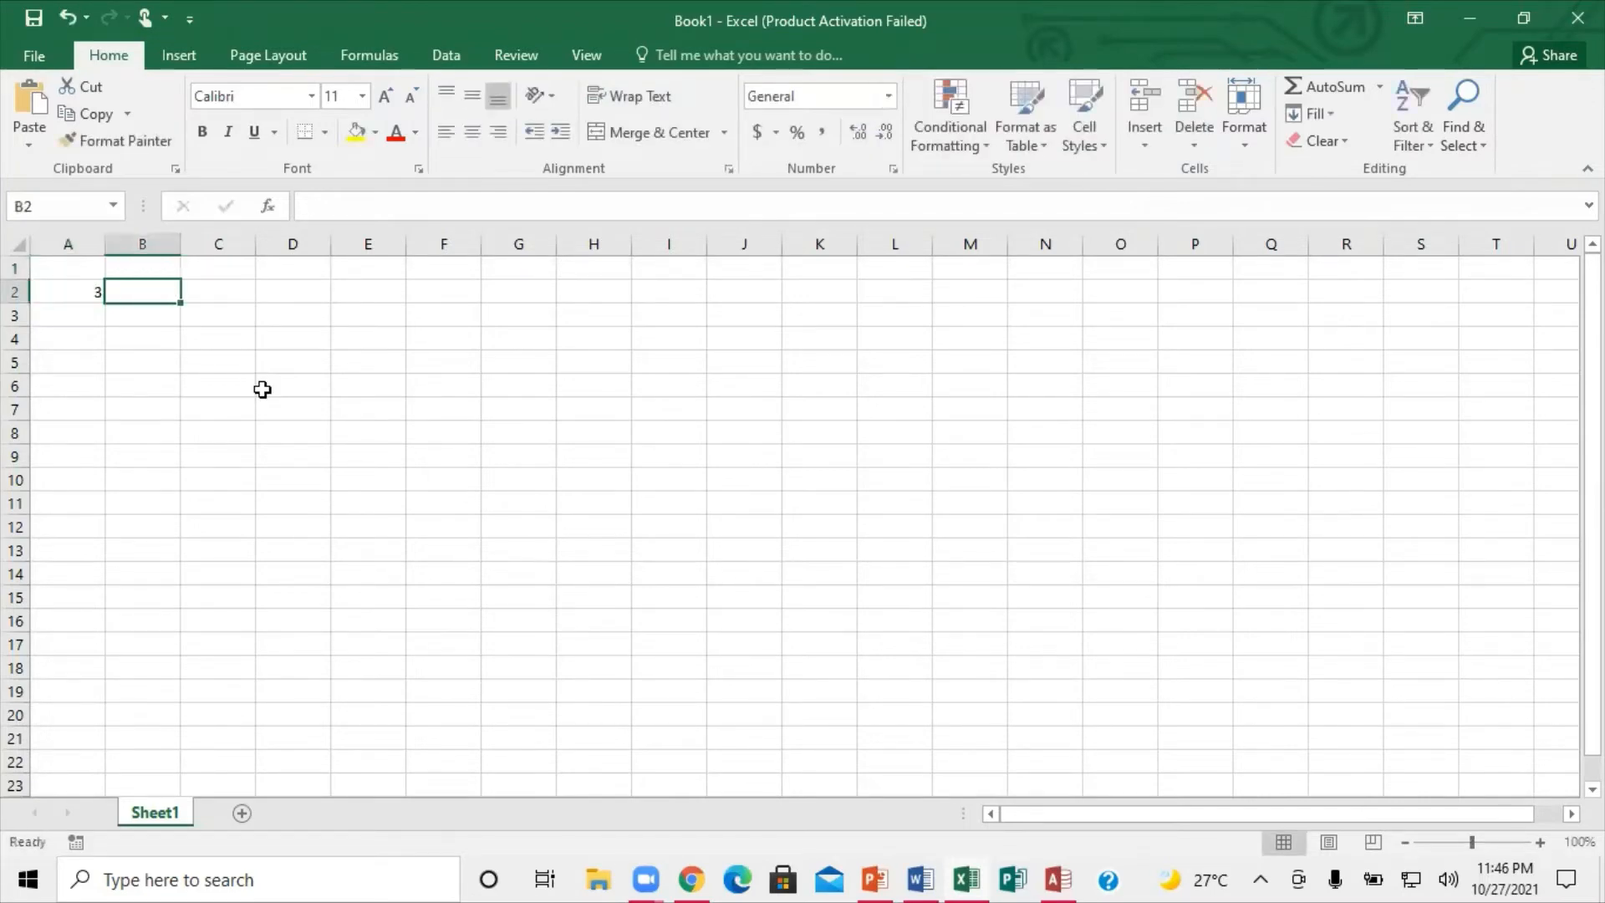
text(9)
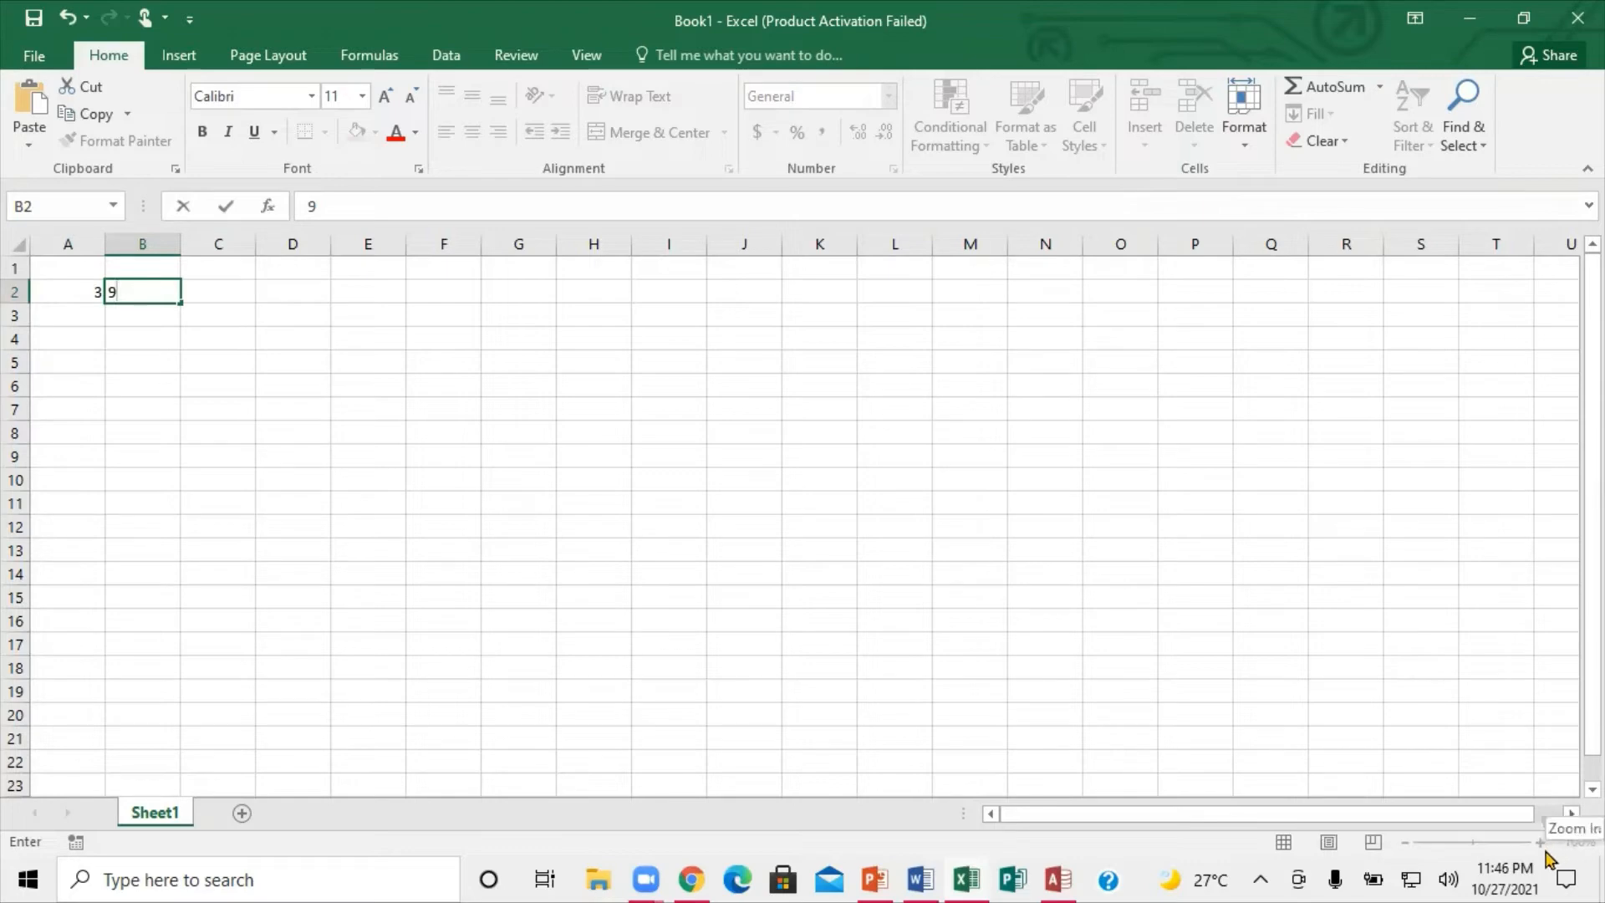
click(216, 298)
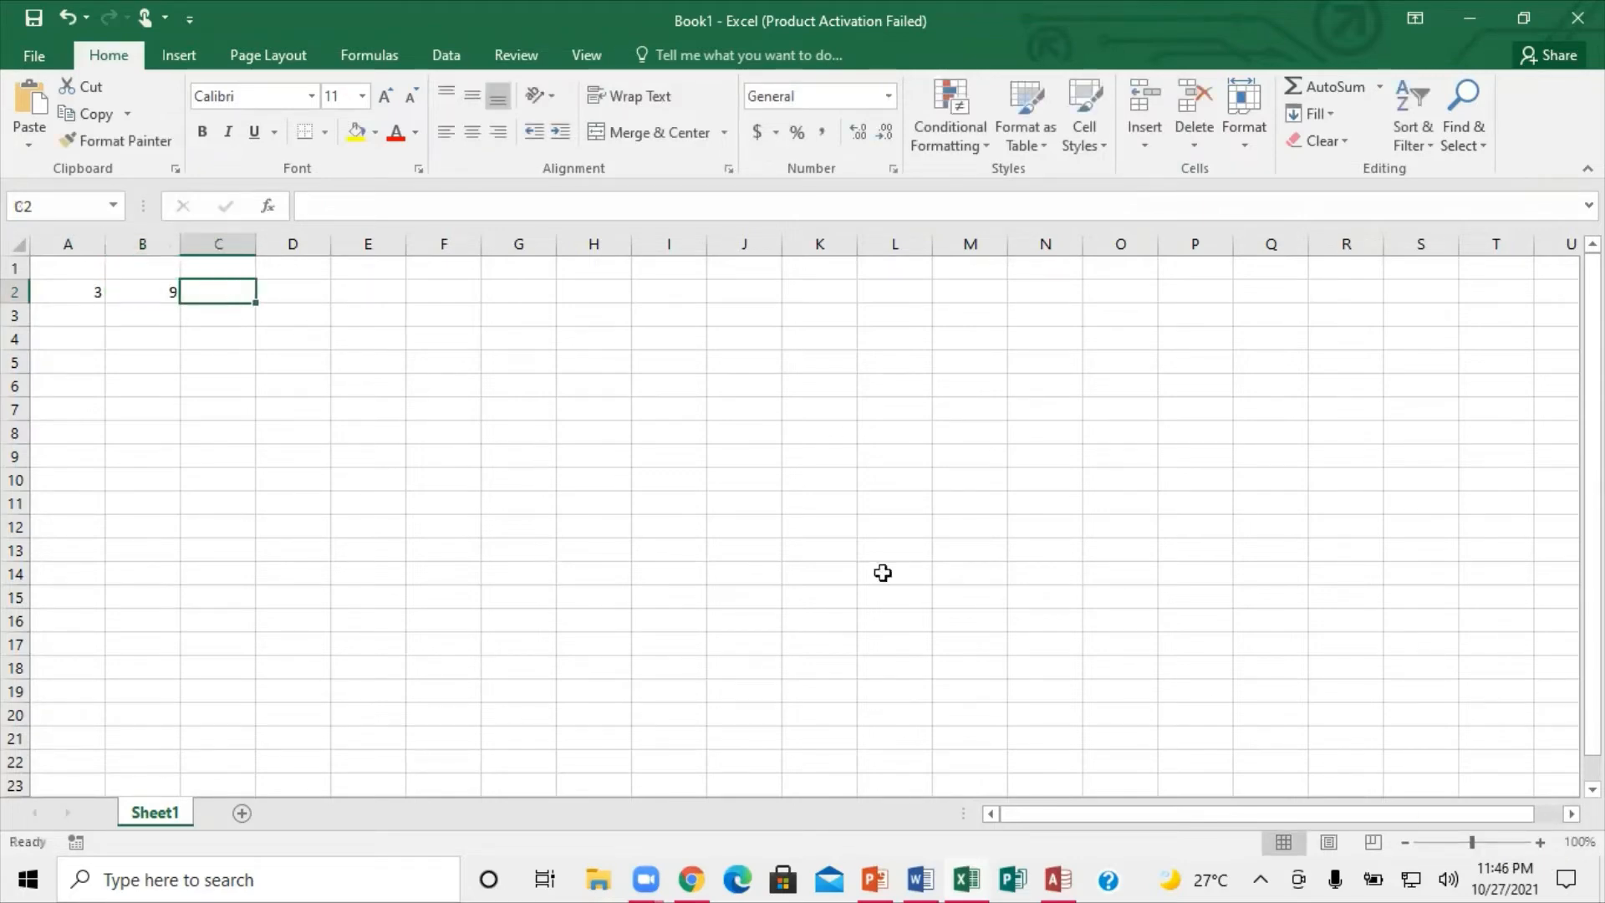
Multiply the two numbers in cell C2 with the formula =3*9.
click(1540, 841)
click(1540, 842)
click(1539, 841)
click(1540, 842)
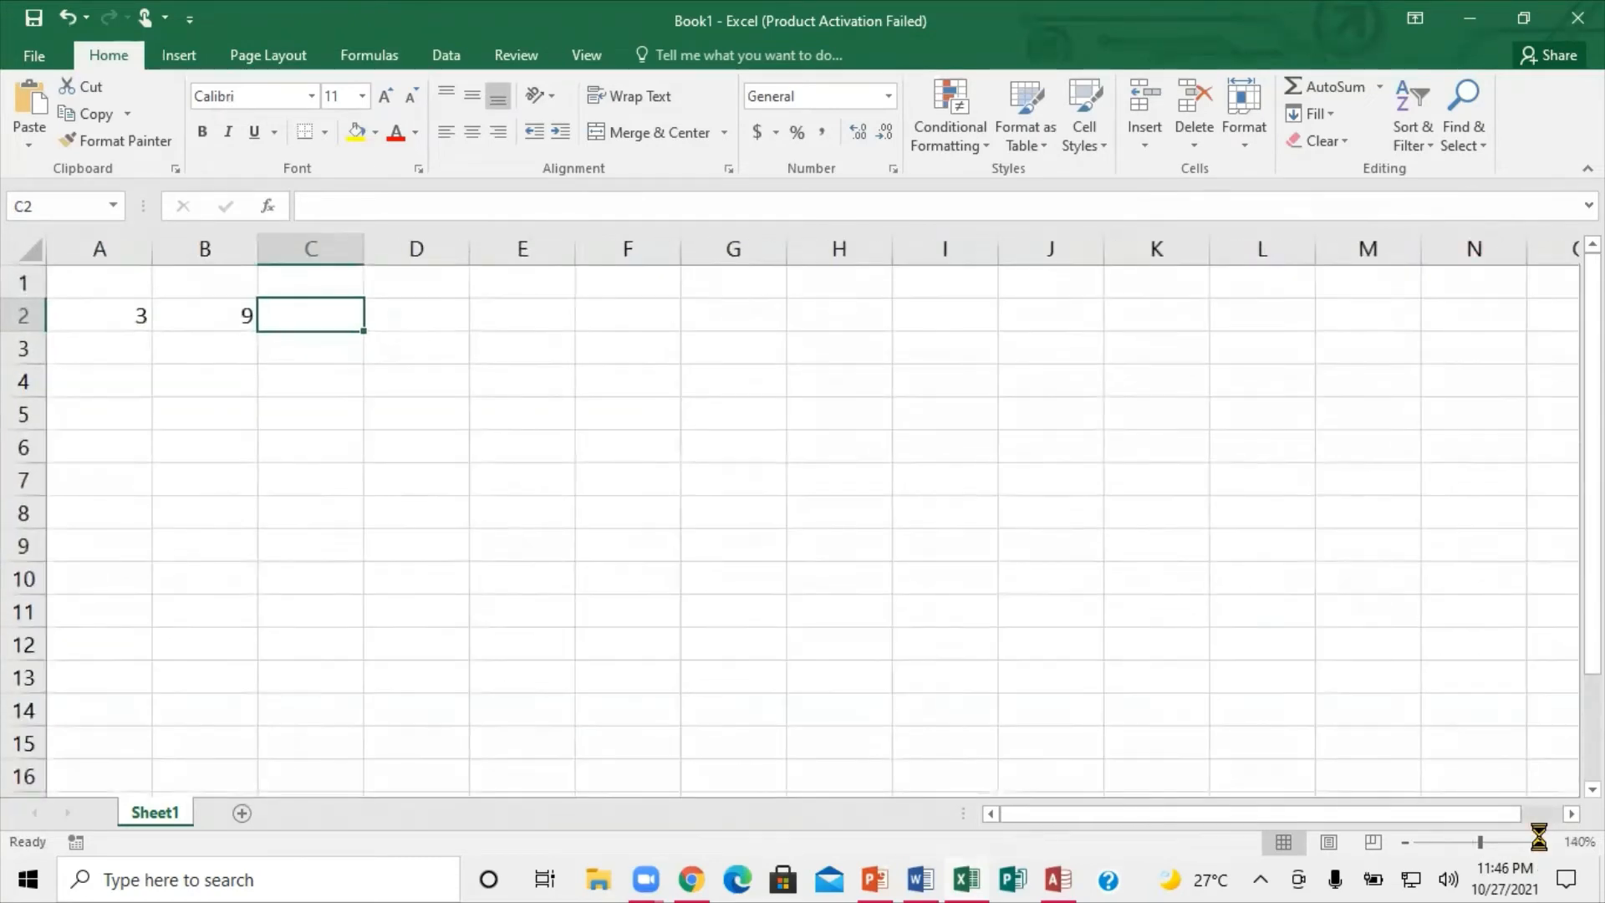
click(1539, 842)
click(1539, 842)
click(1539, 842)
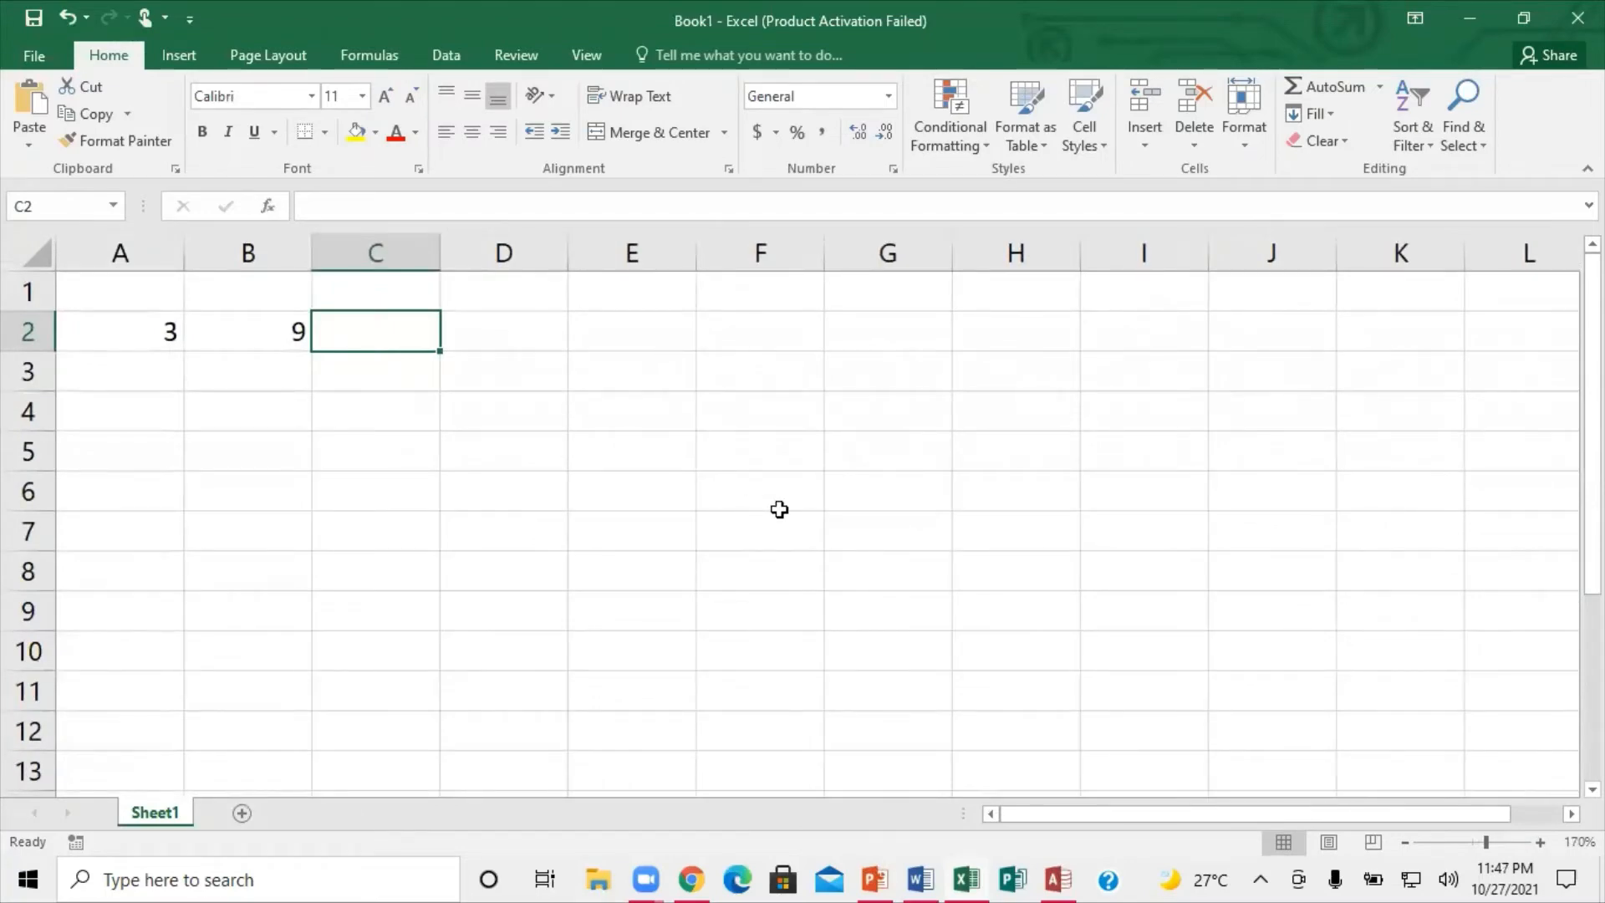
text(=)
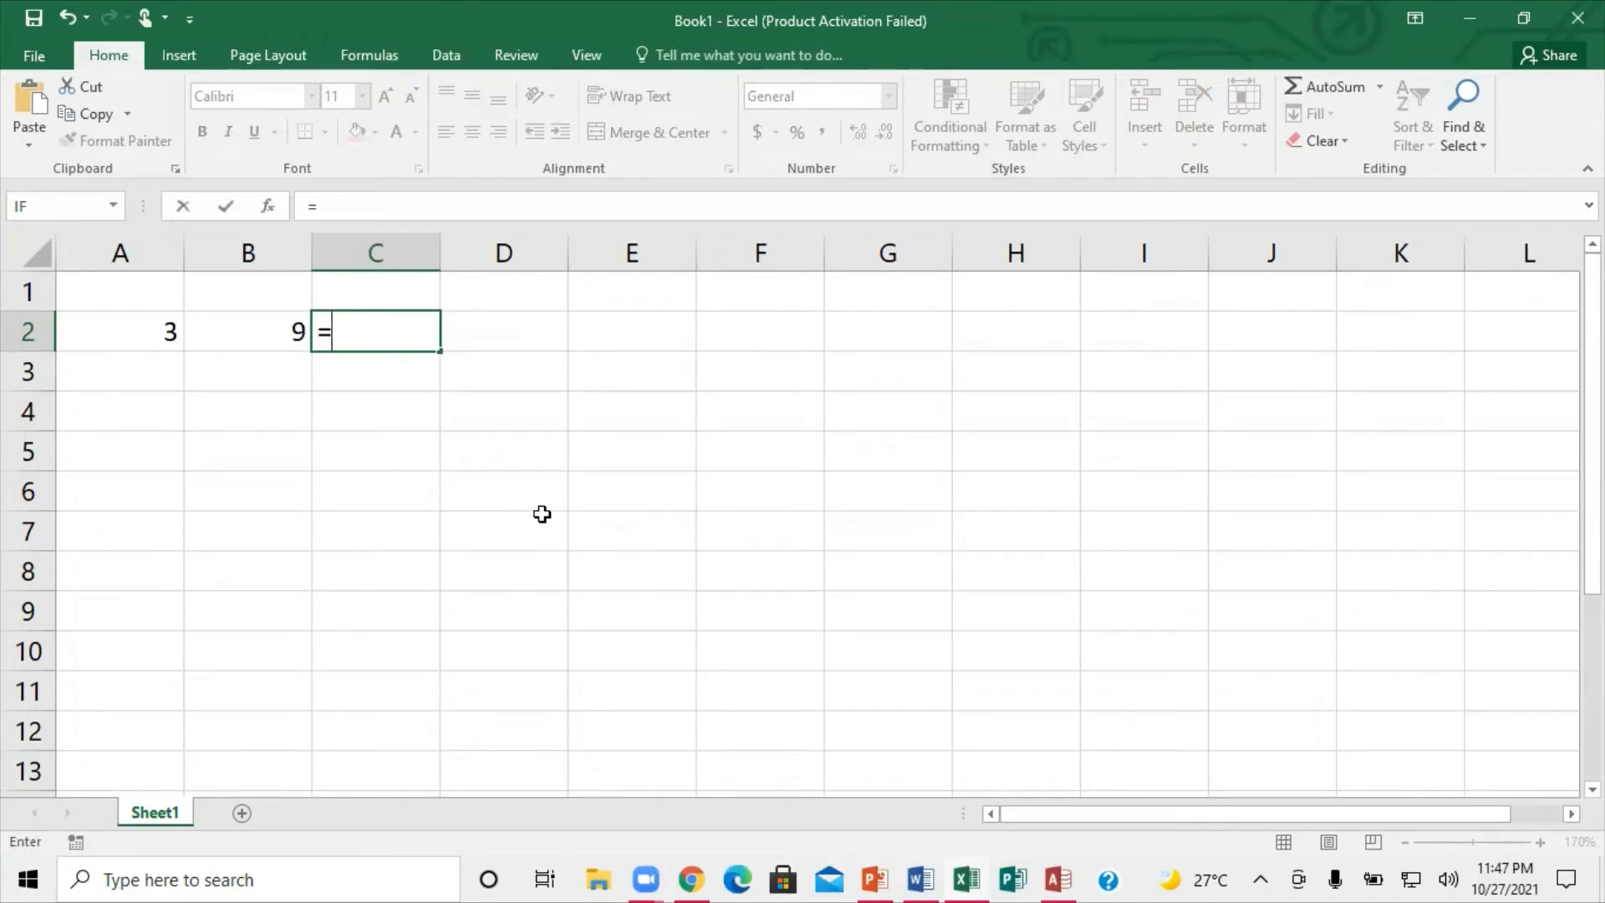
text(3*9)
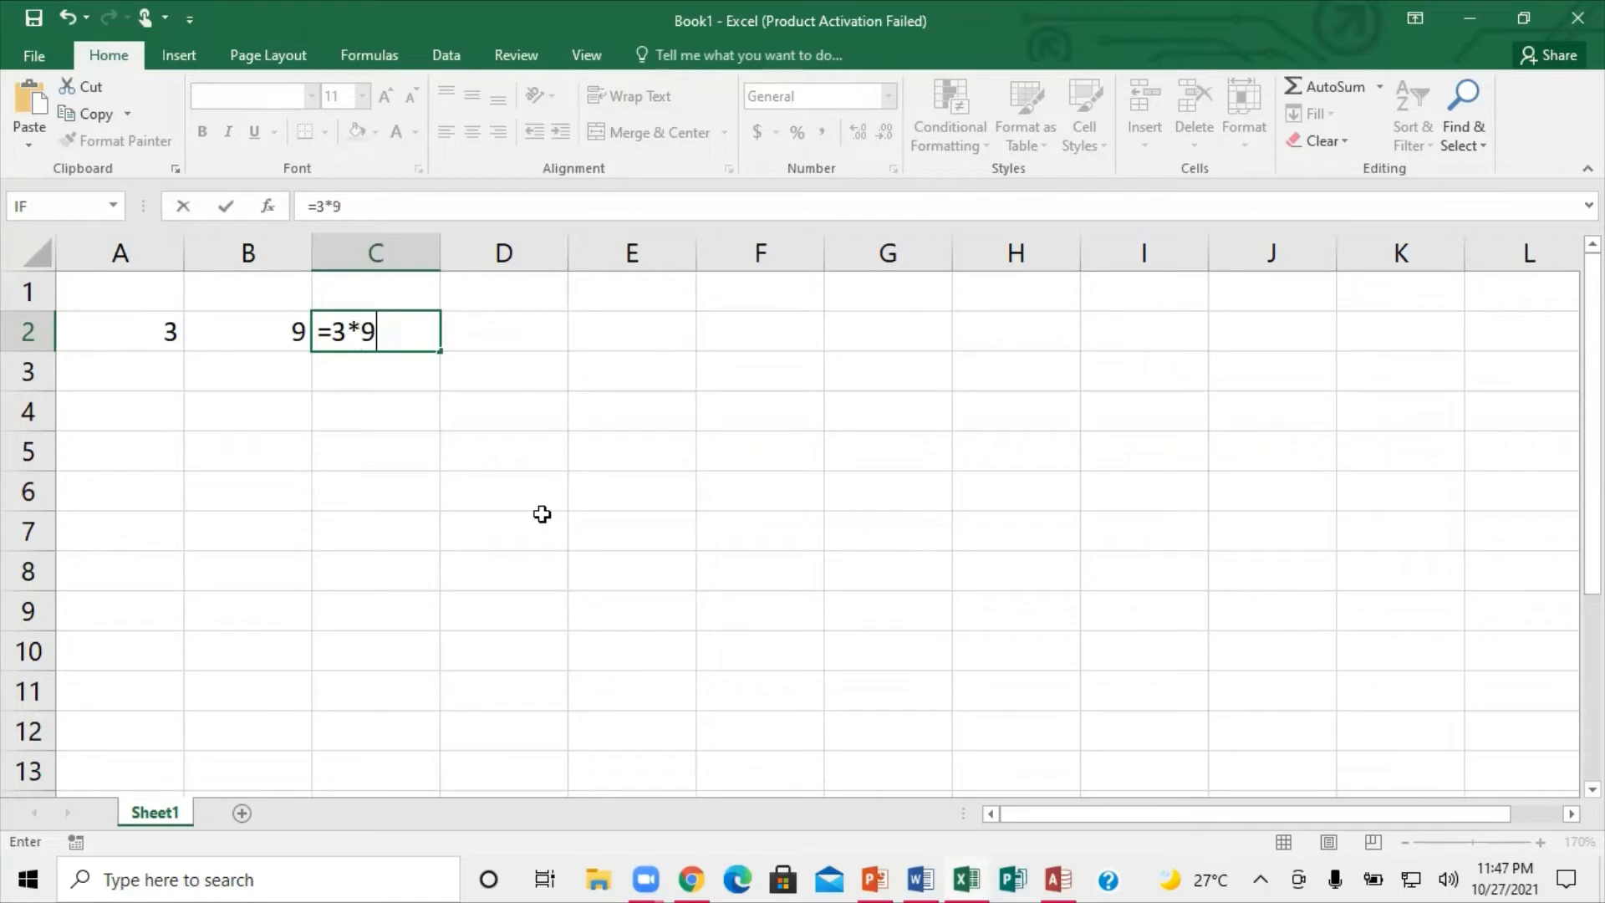
key(Return)
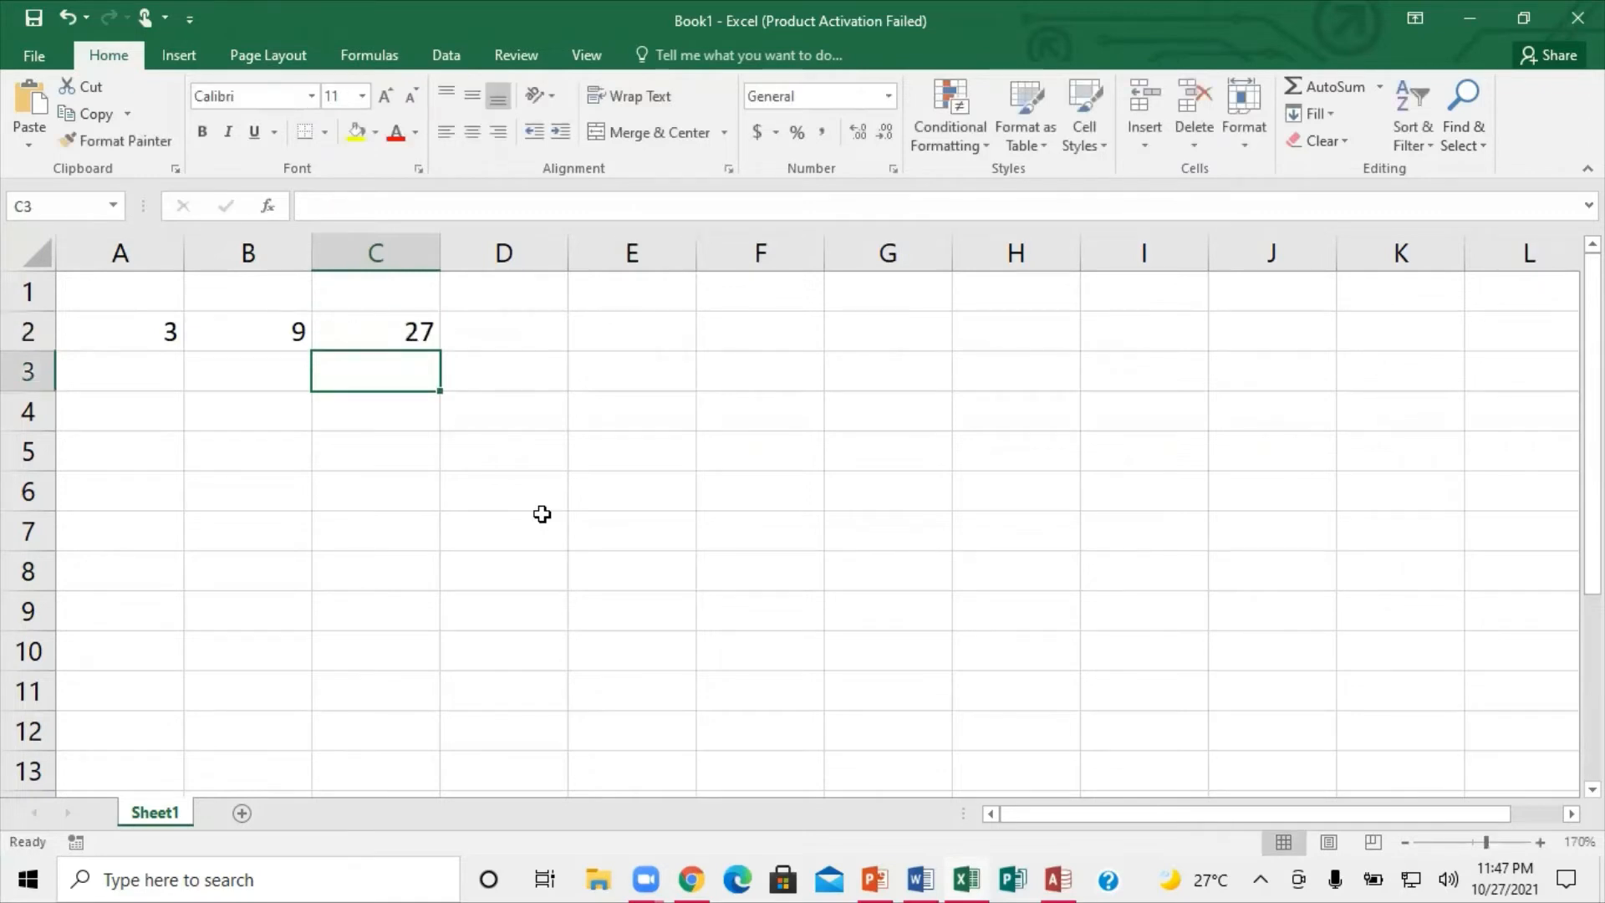
Replace the multiplication in cell C2 with the formula =SUM(A2:B2).
click(418, 333)
key(BackSpace)
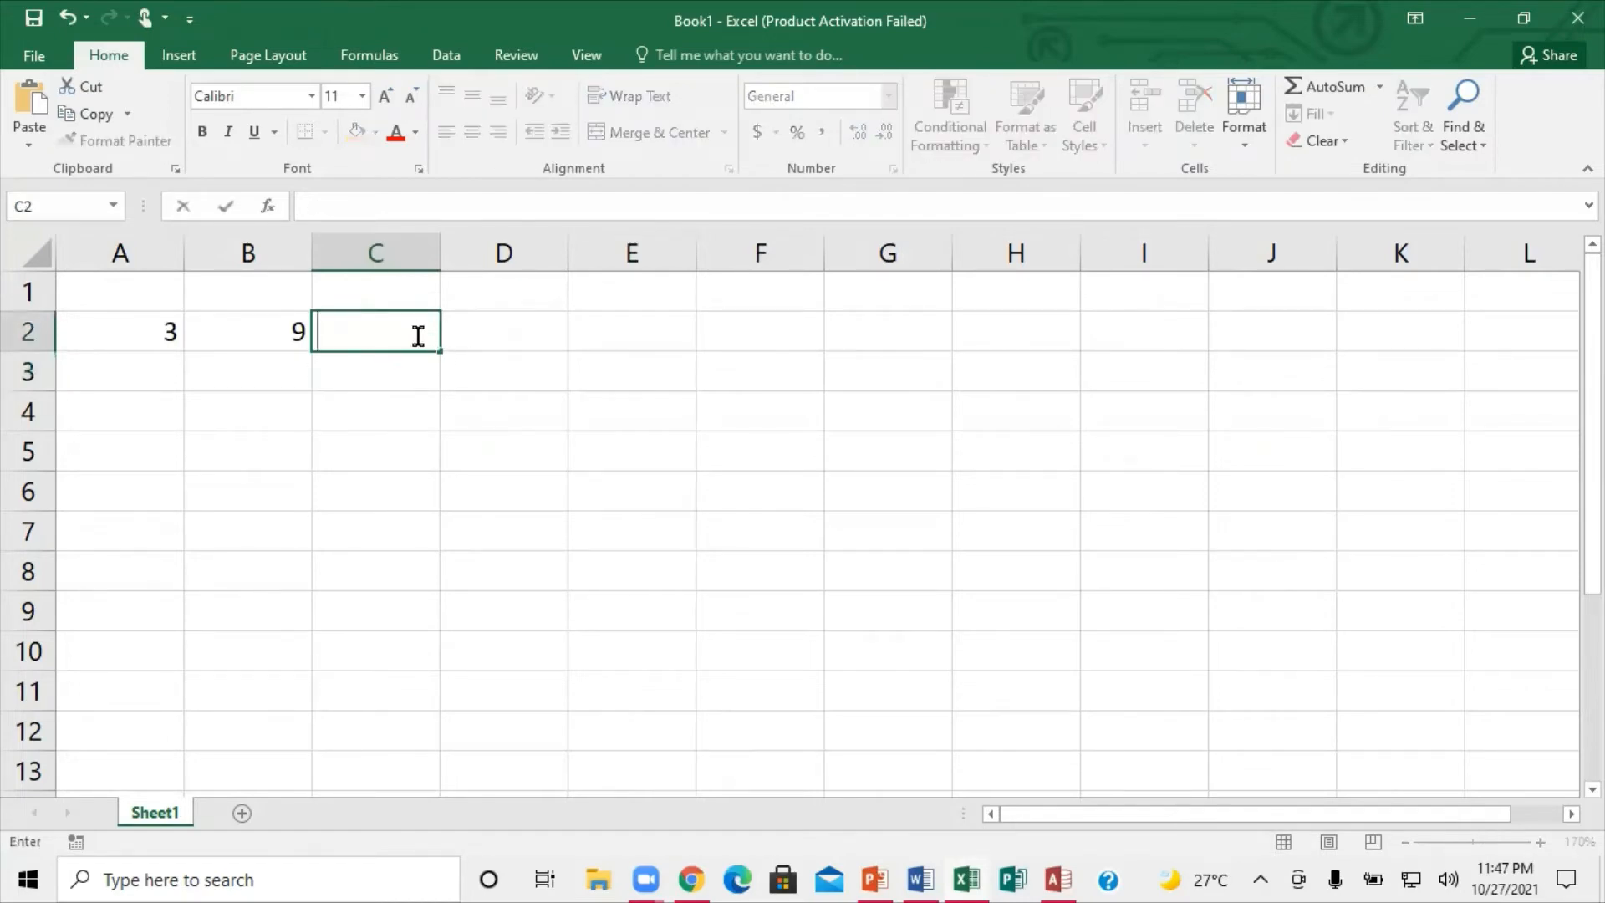
text(=)
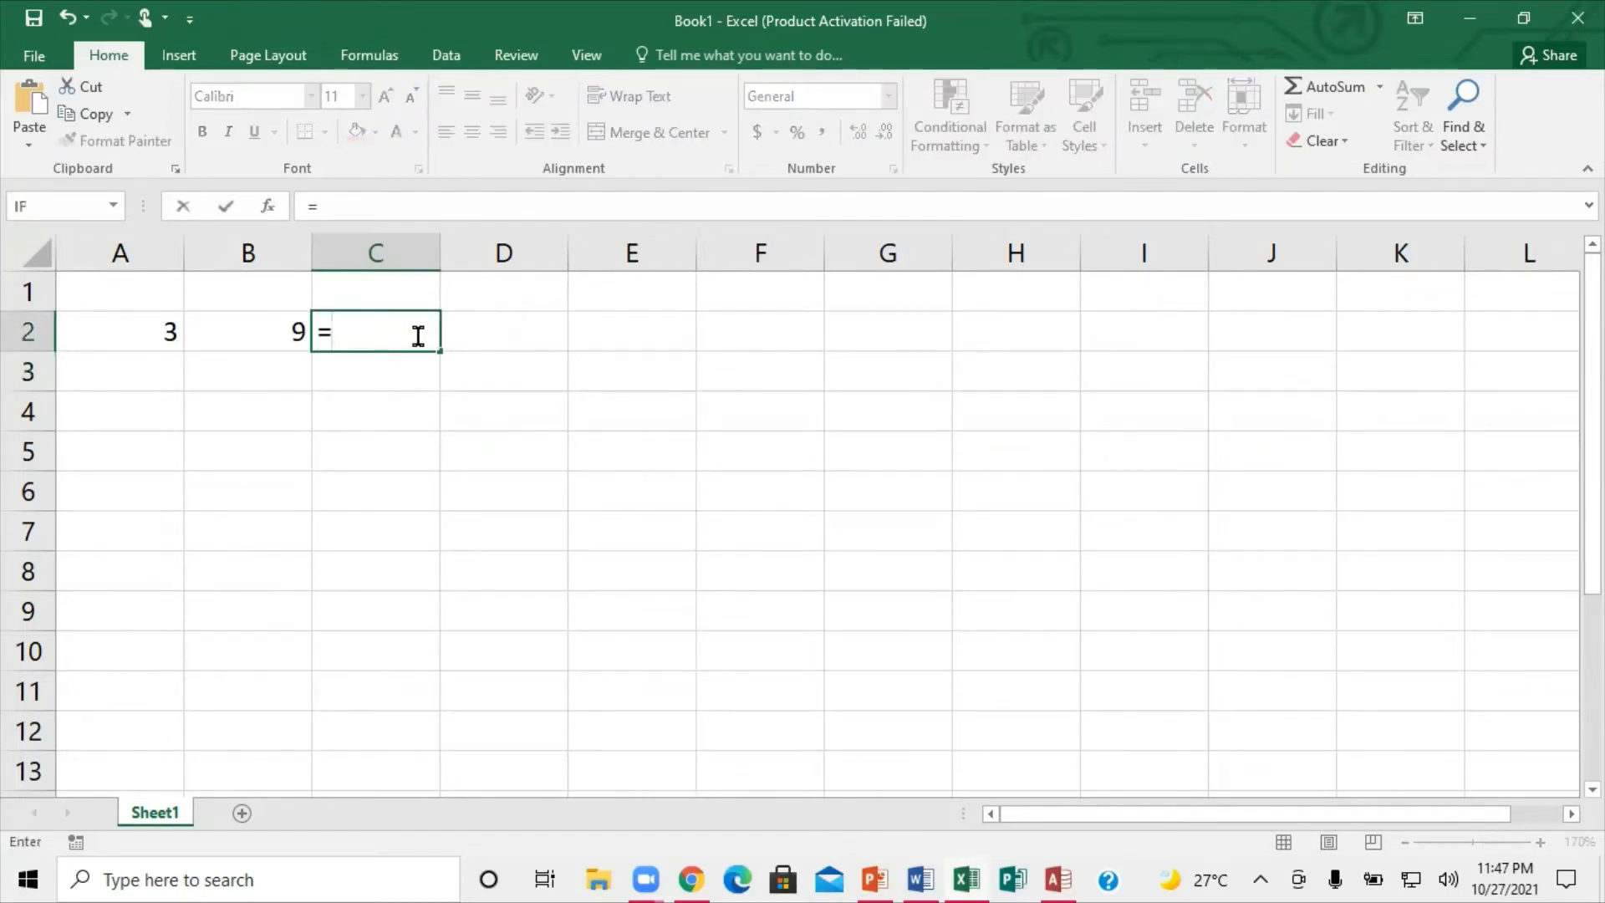
text(SUM)
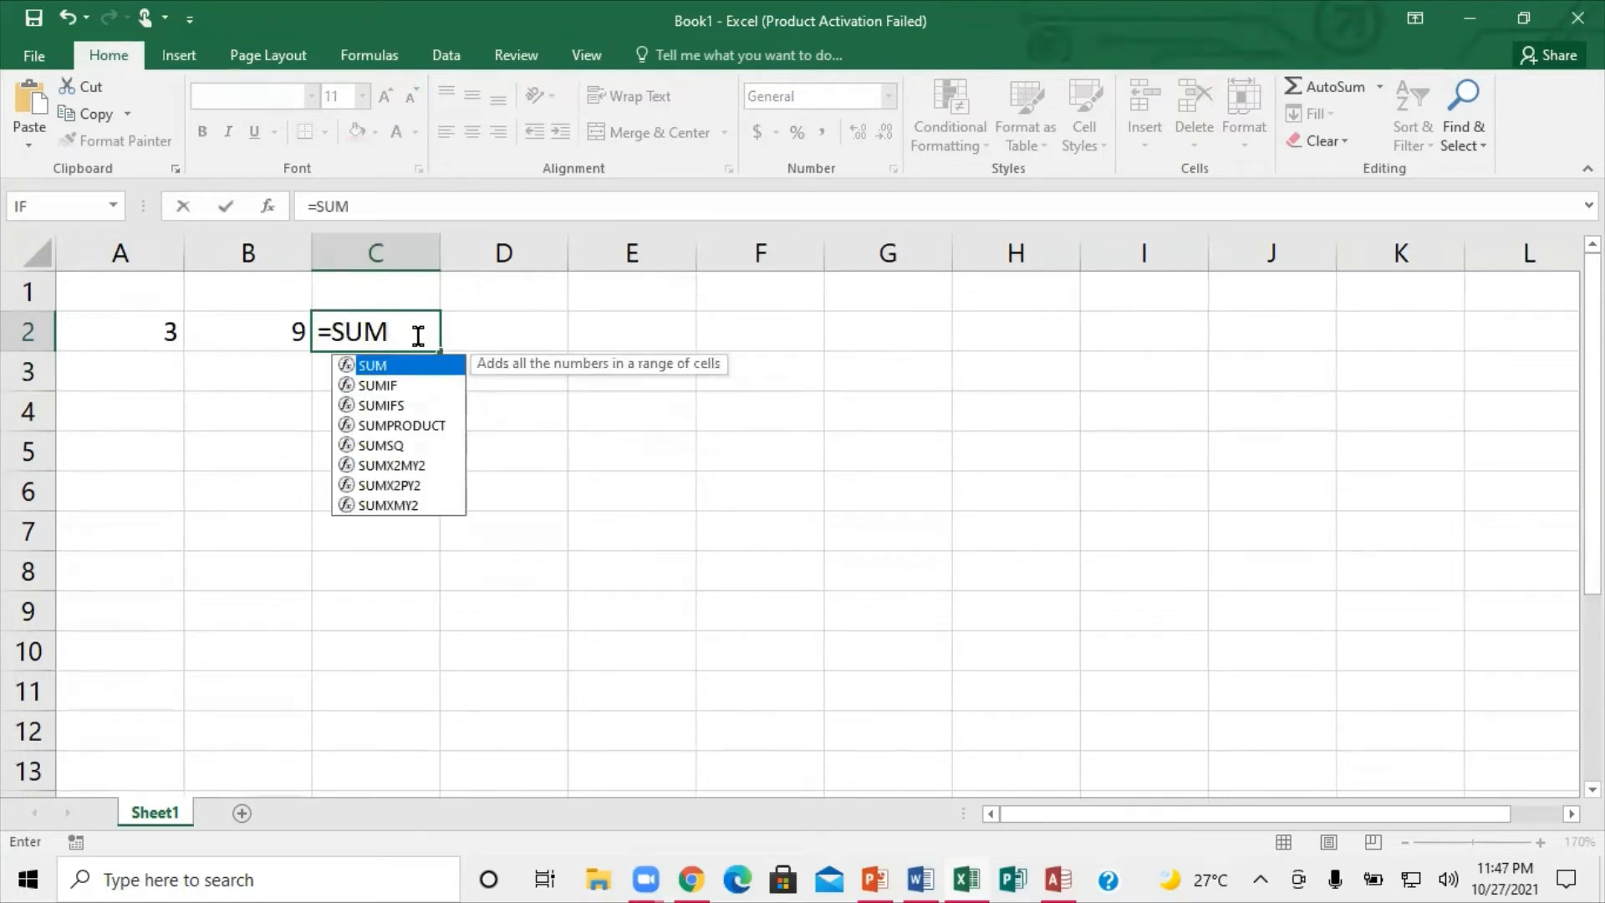
text(()
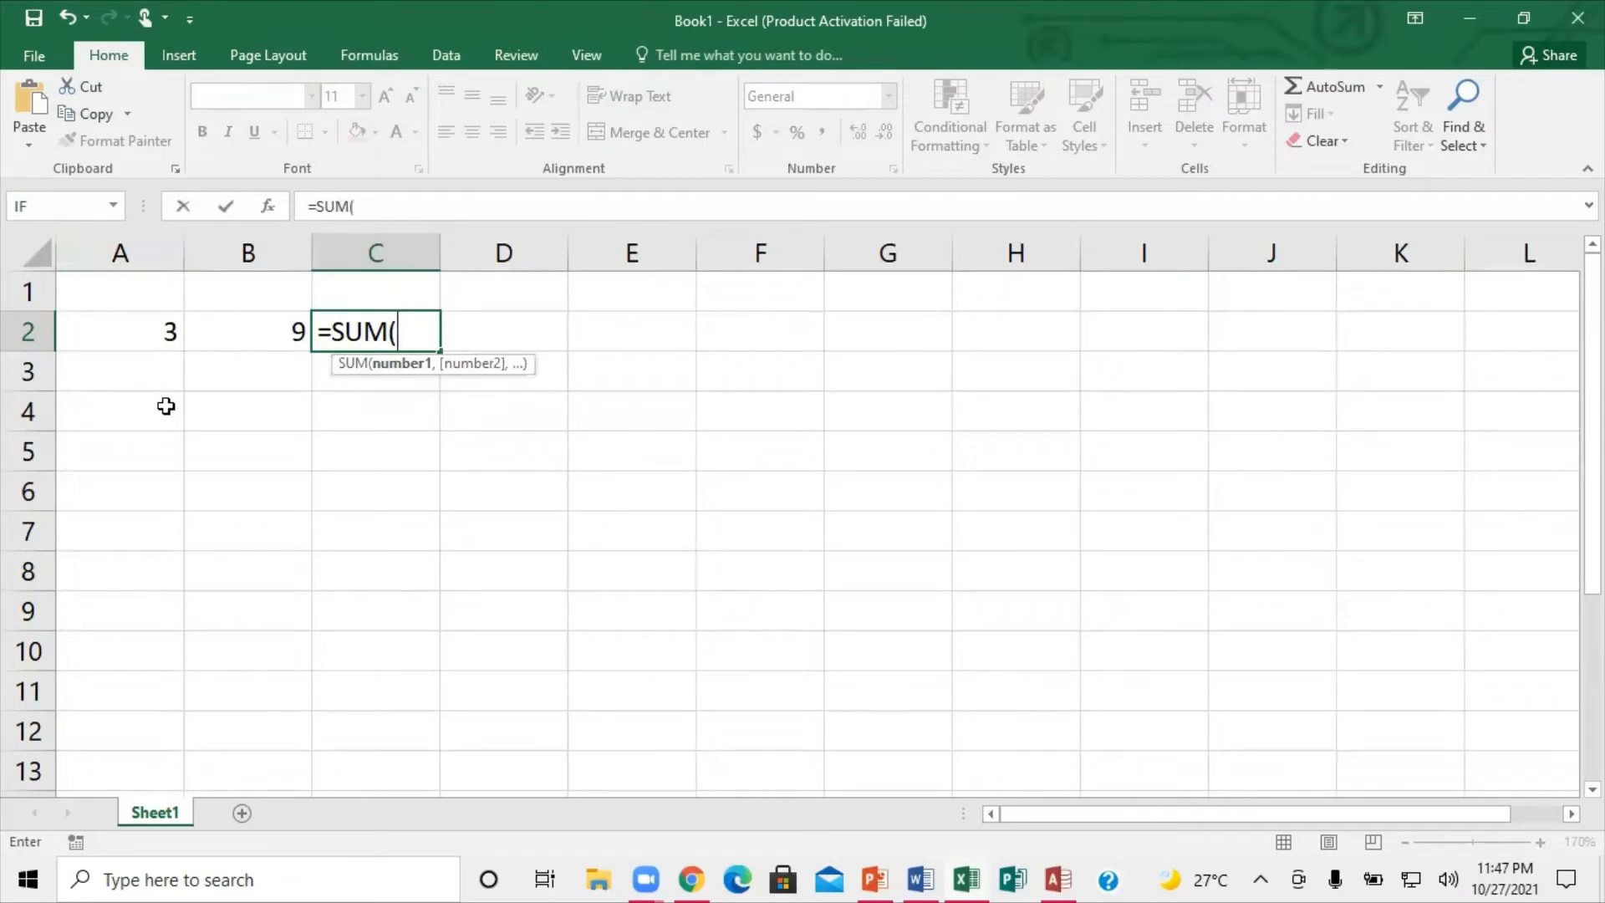
text(A2)
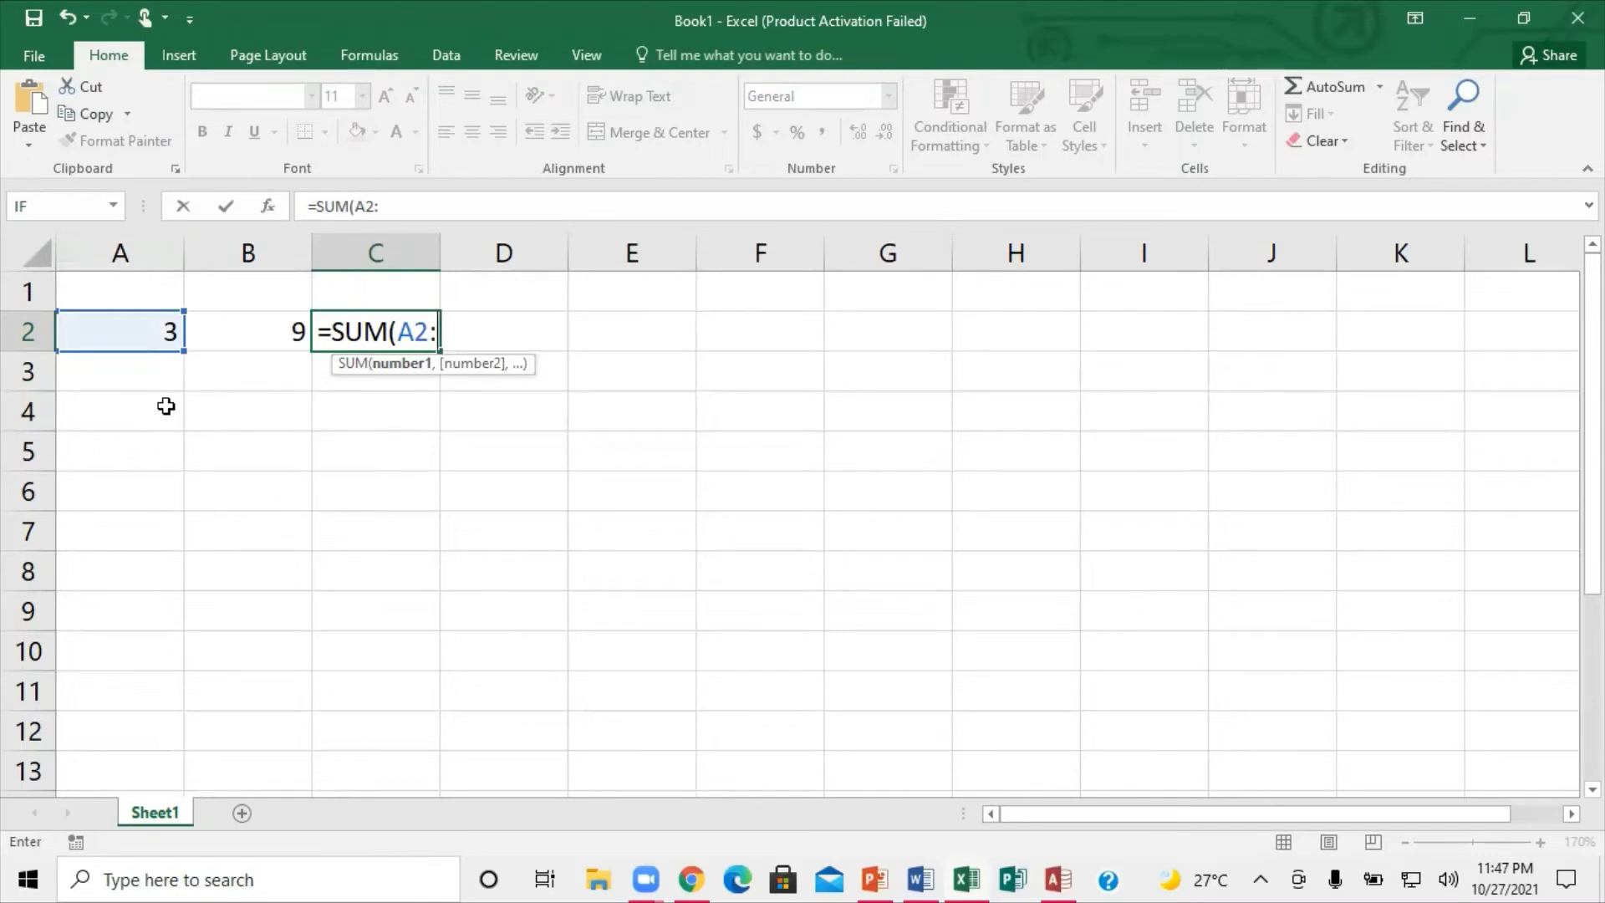
text(:B2)
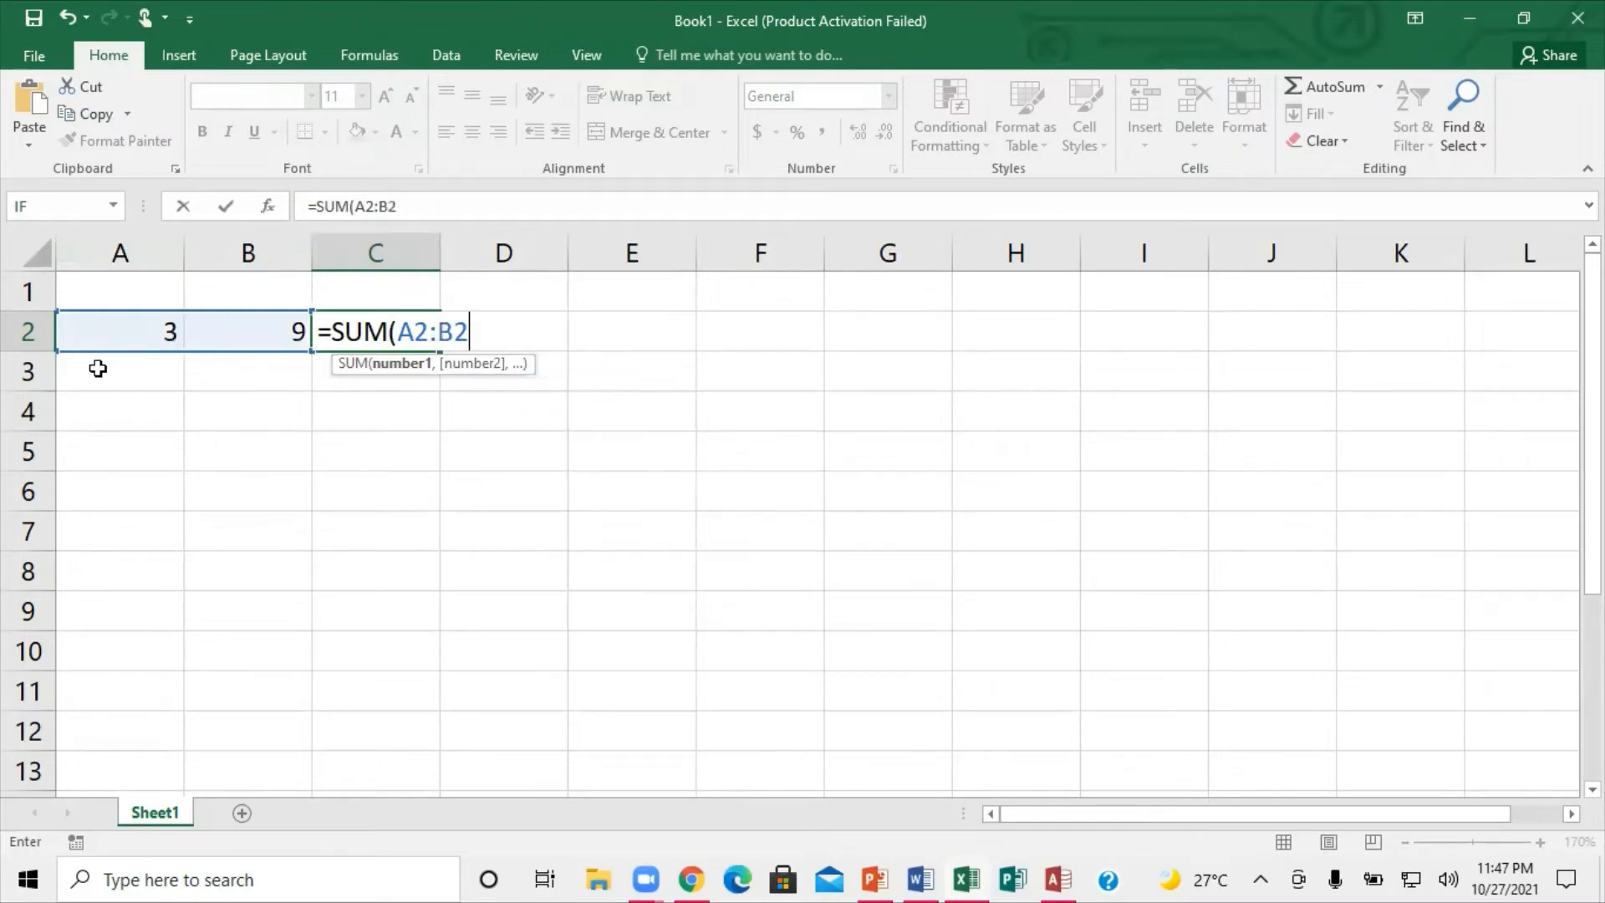
text())
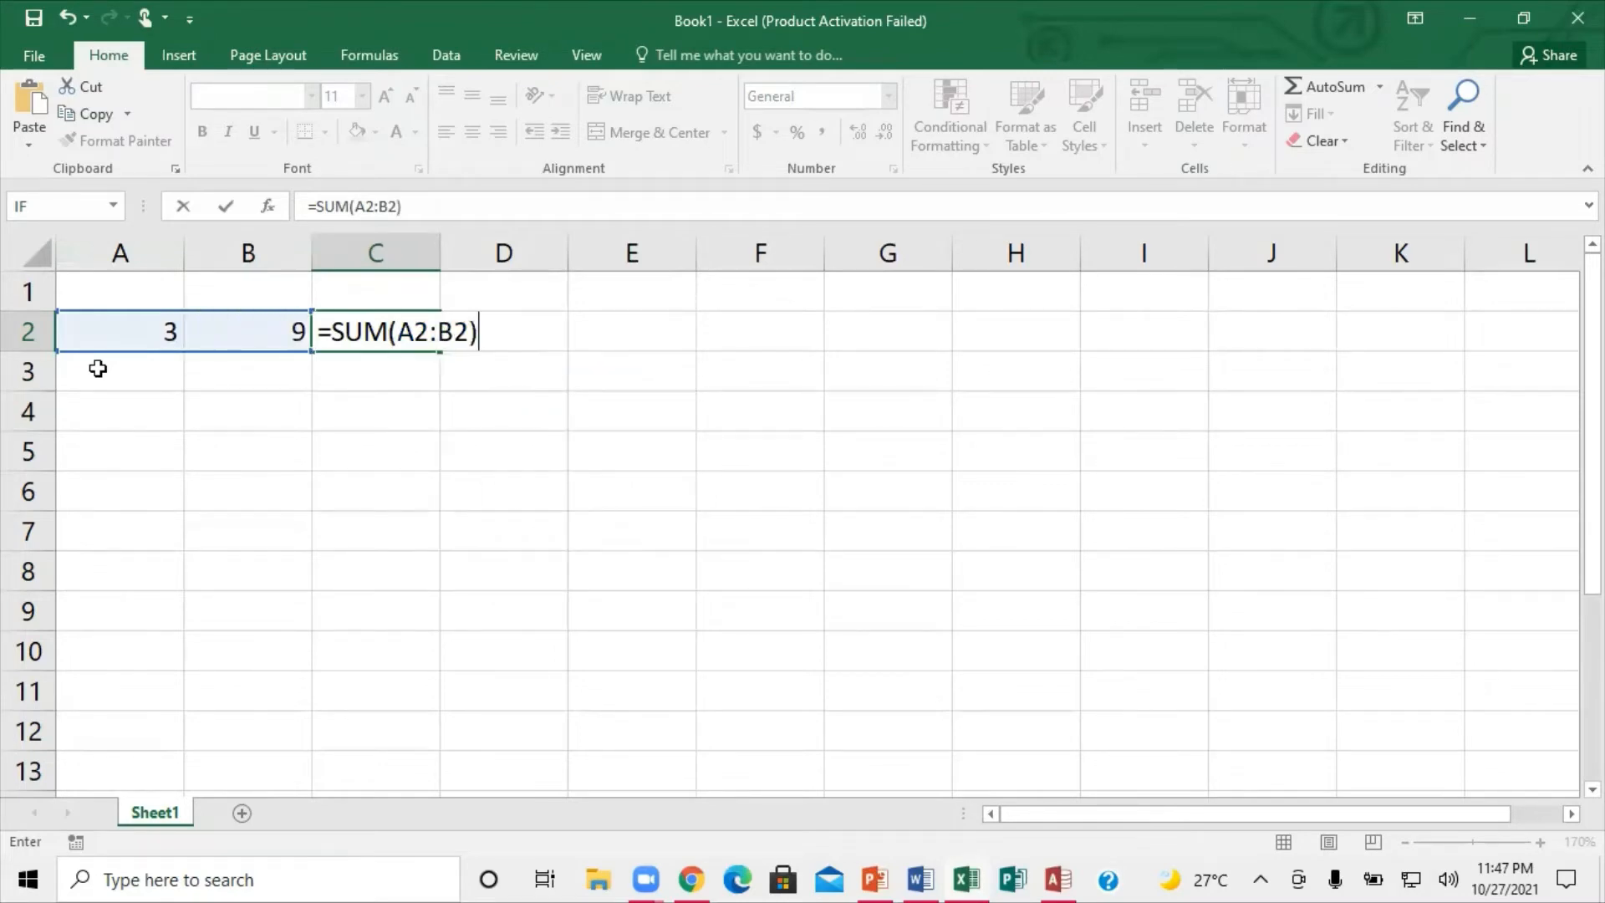
key(Return)
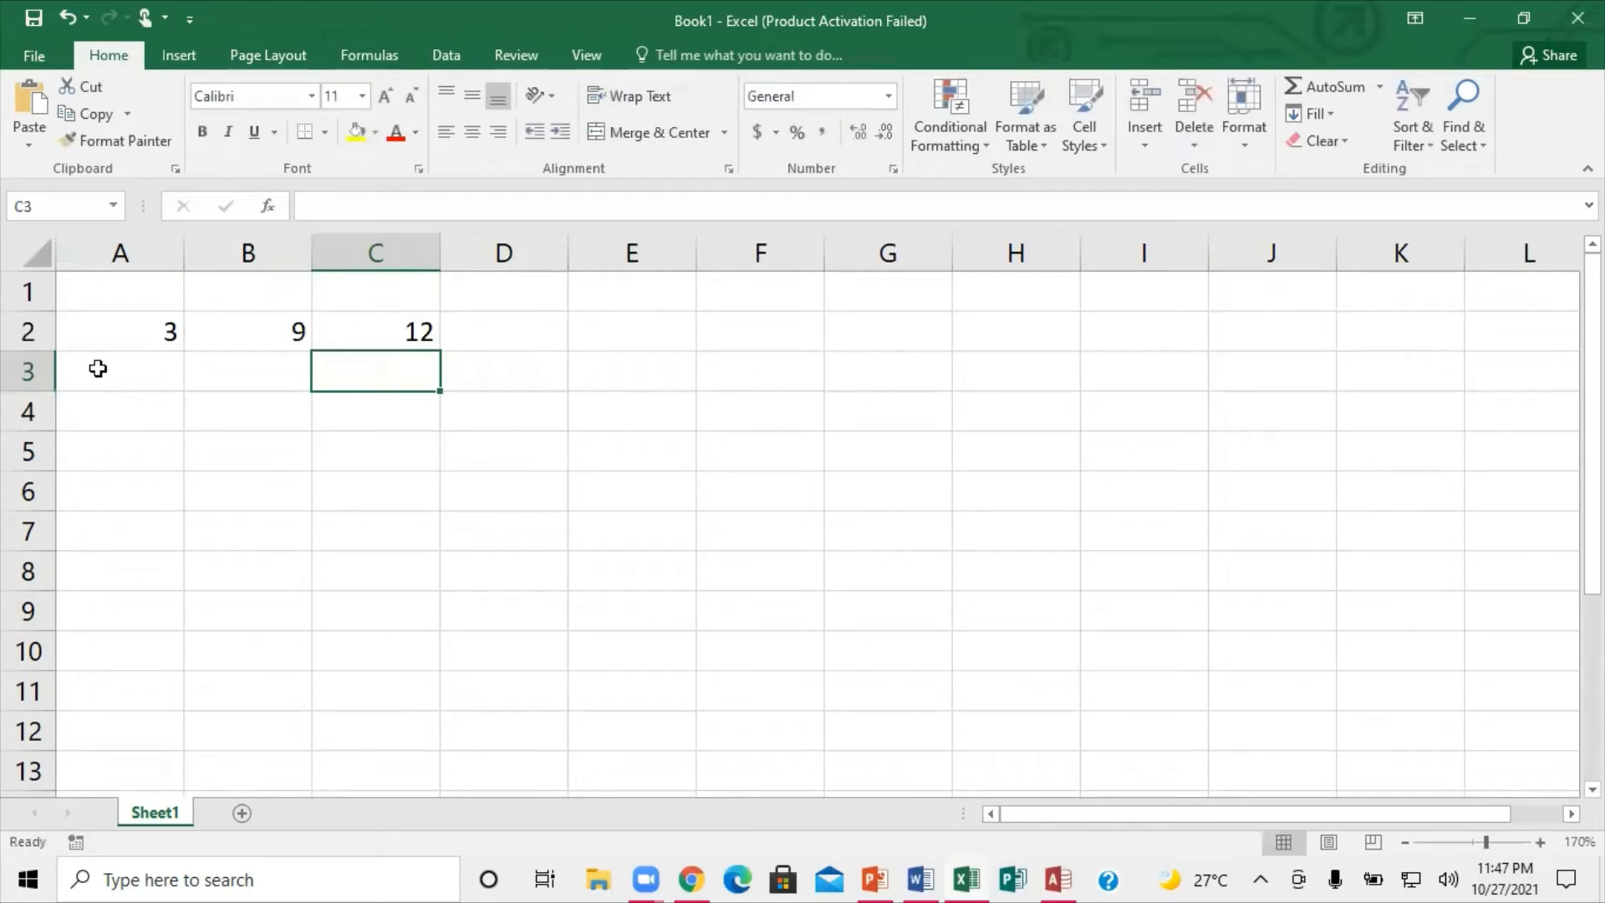
Clear the sum formula from cell C2.
key(Up)
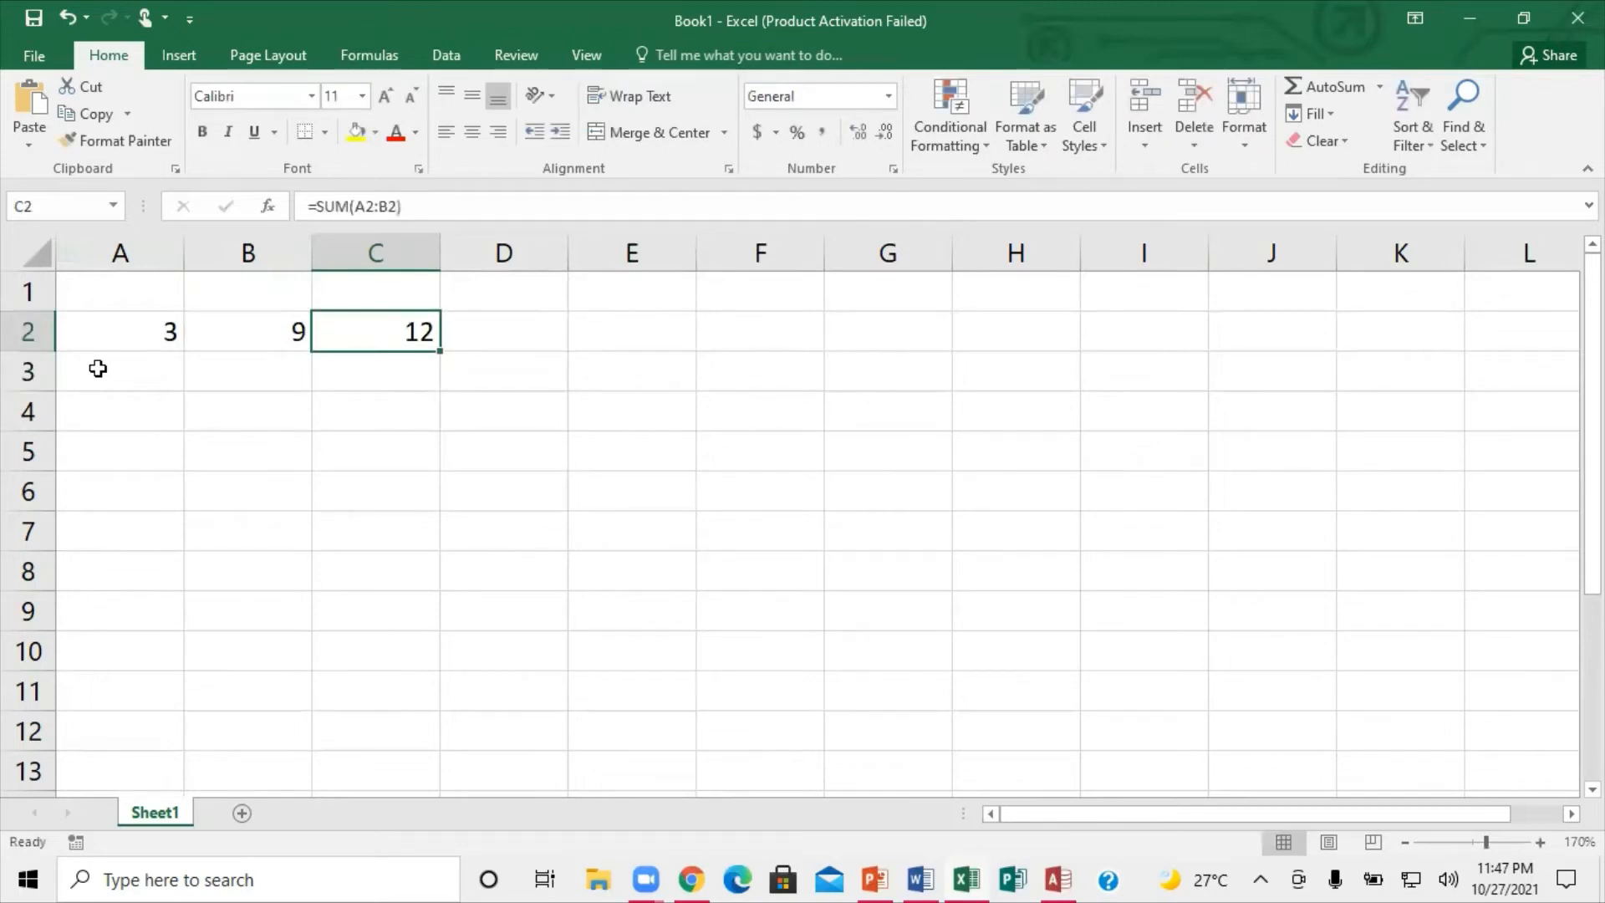
key(BackSpace)
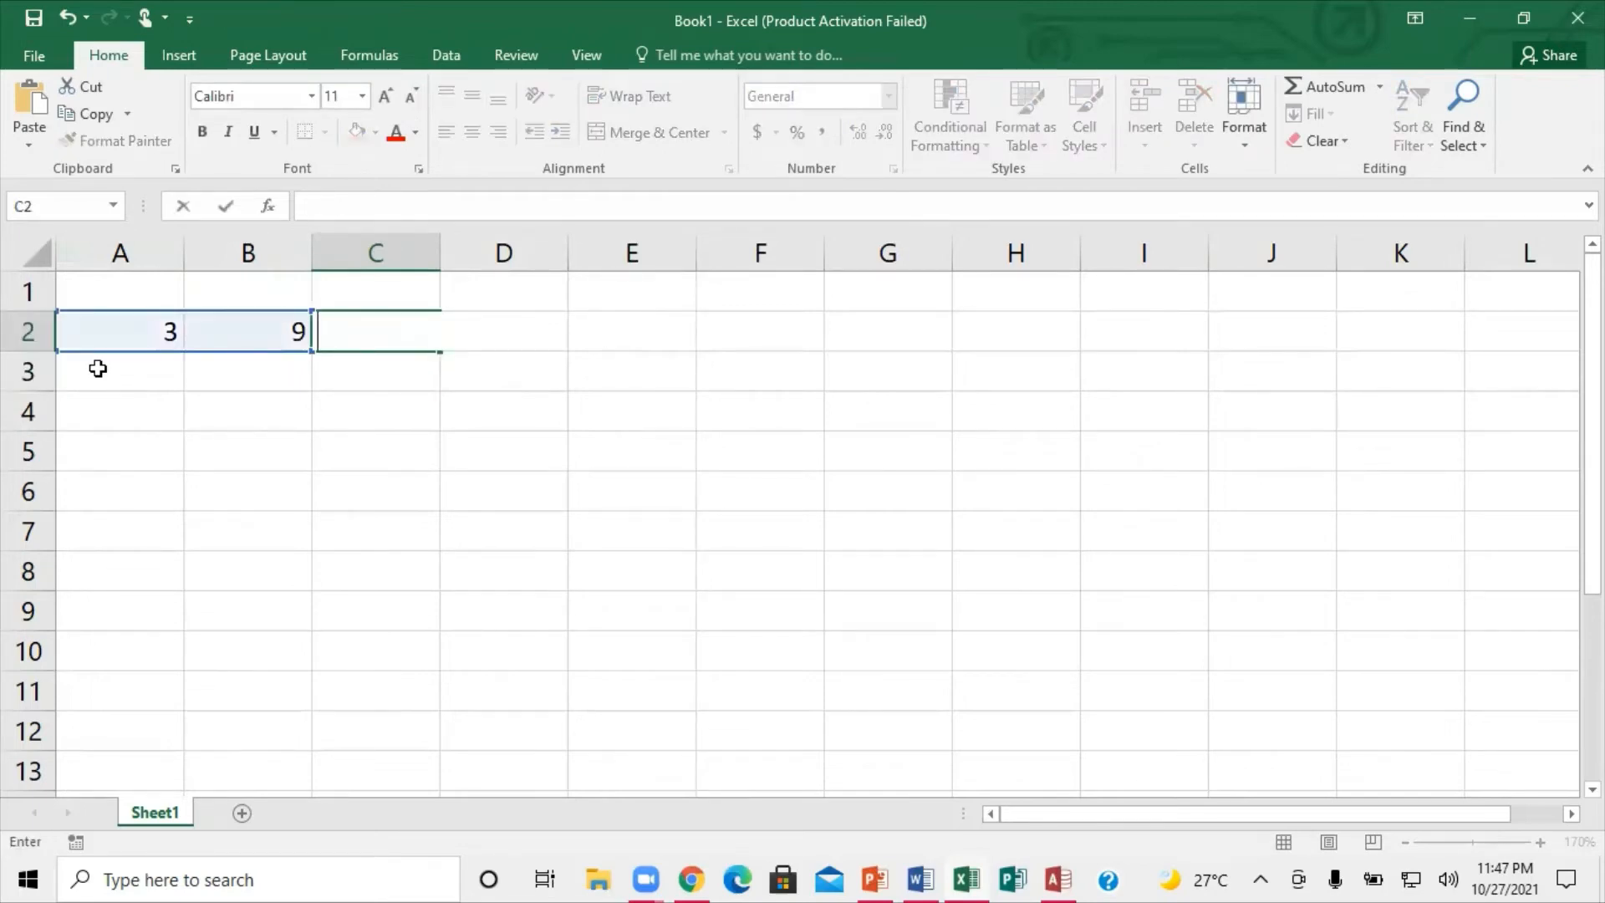
key(Return)
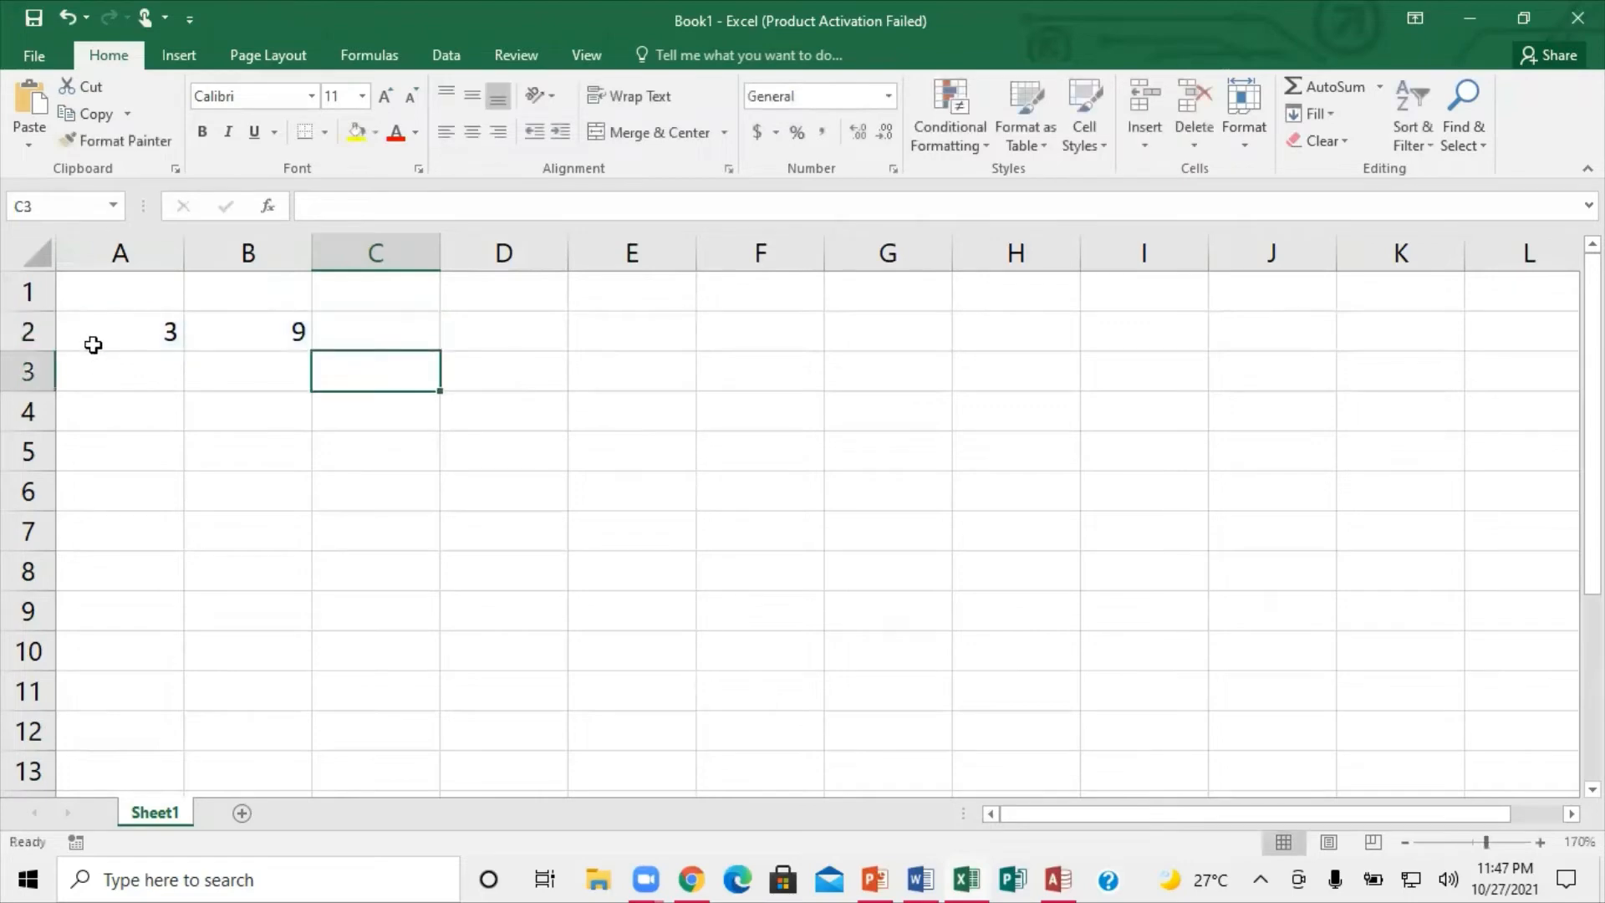
Multiply the two numbers by cell reference in cell C2 with the formula =A2*B2.
click(351, 322)
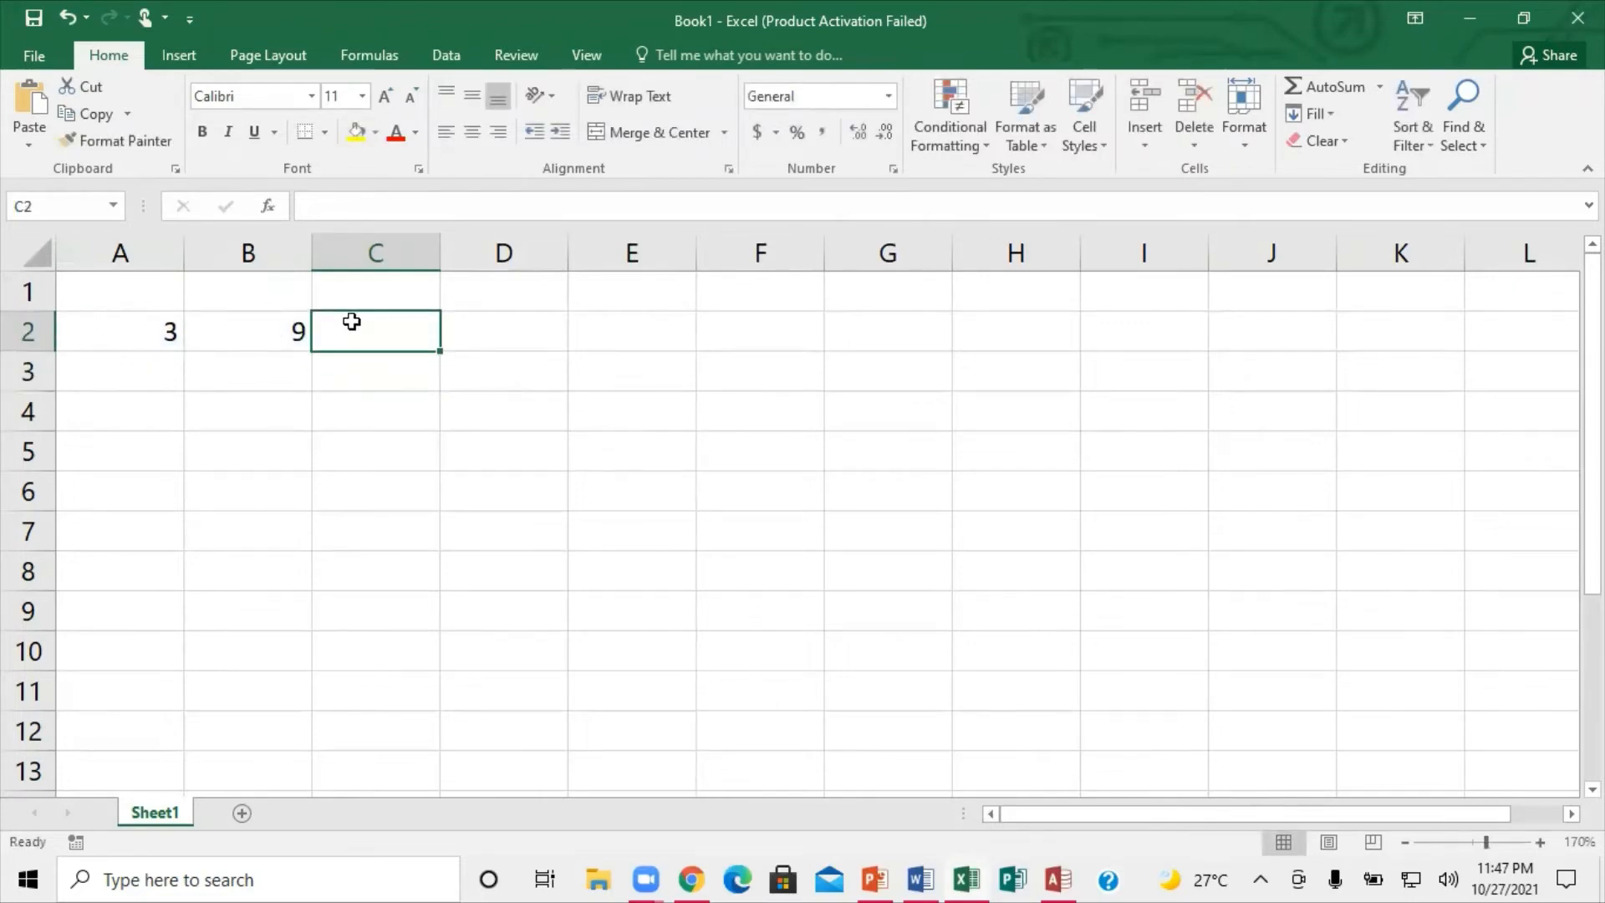
text(=)
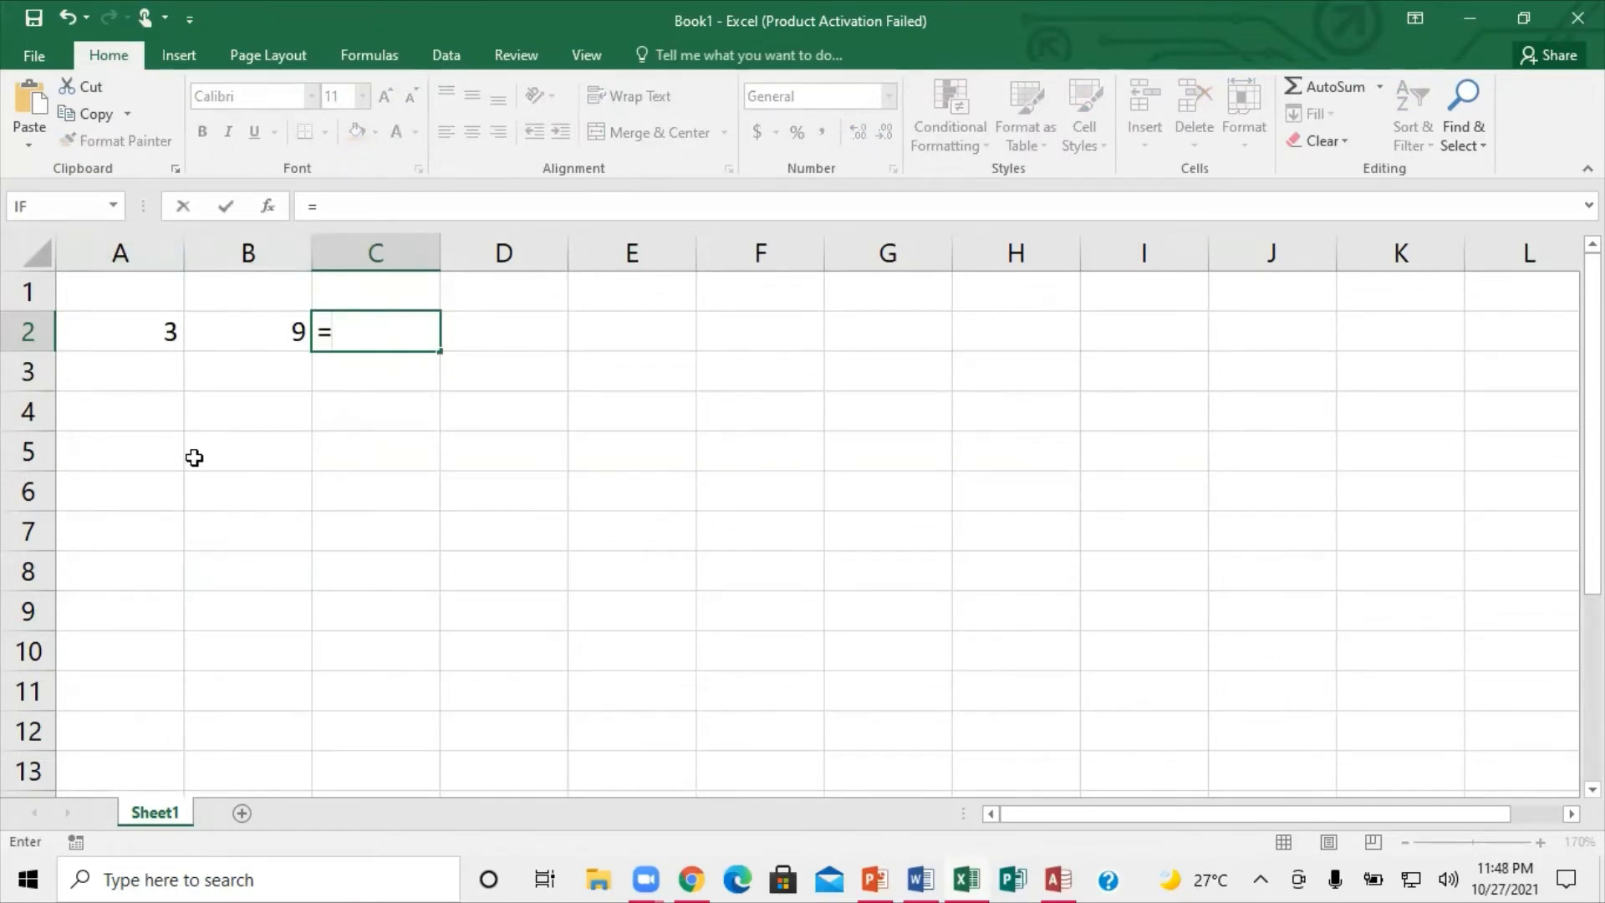
text(A2)
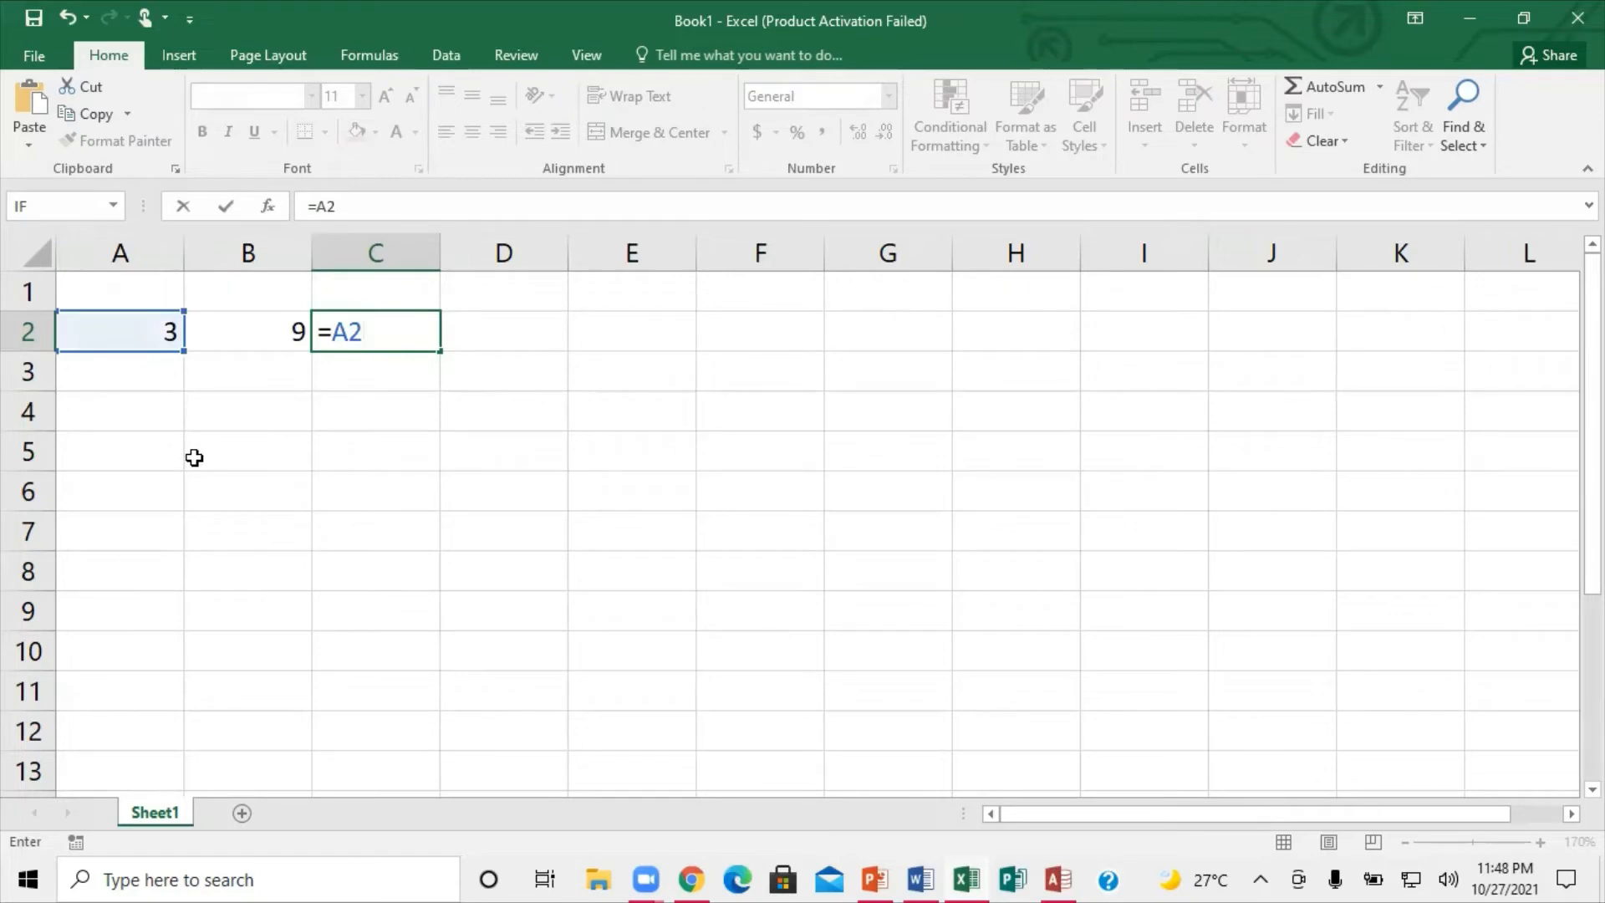
text(*B)
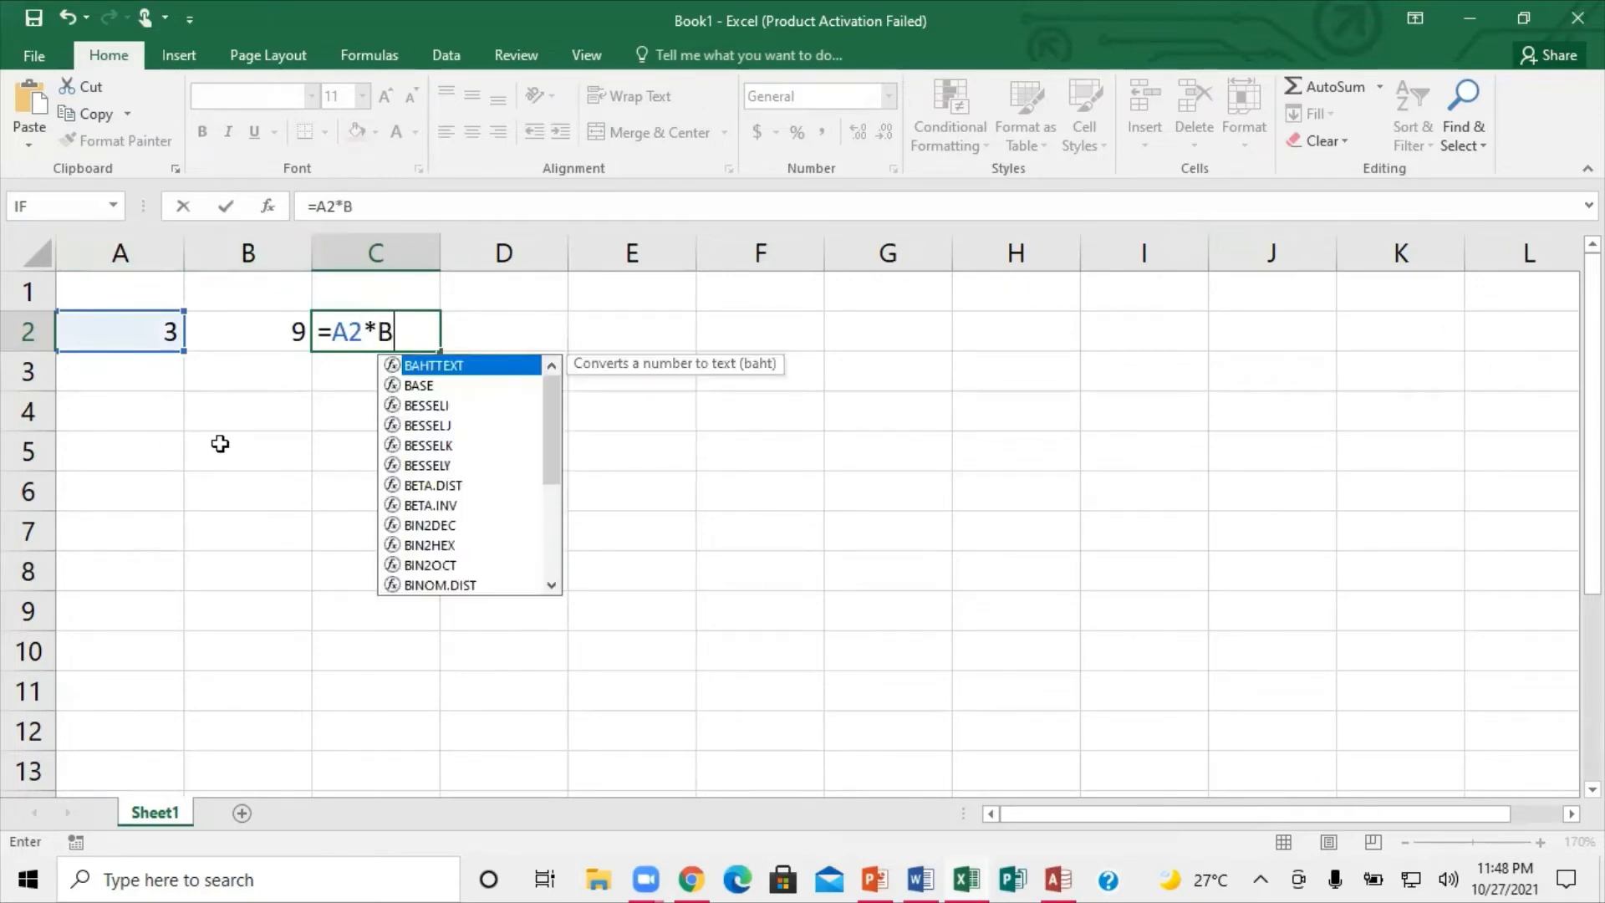
text(2)
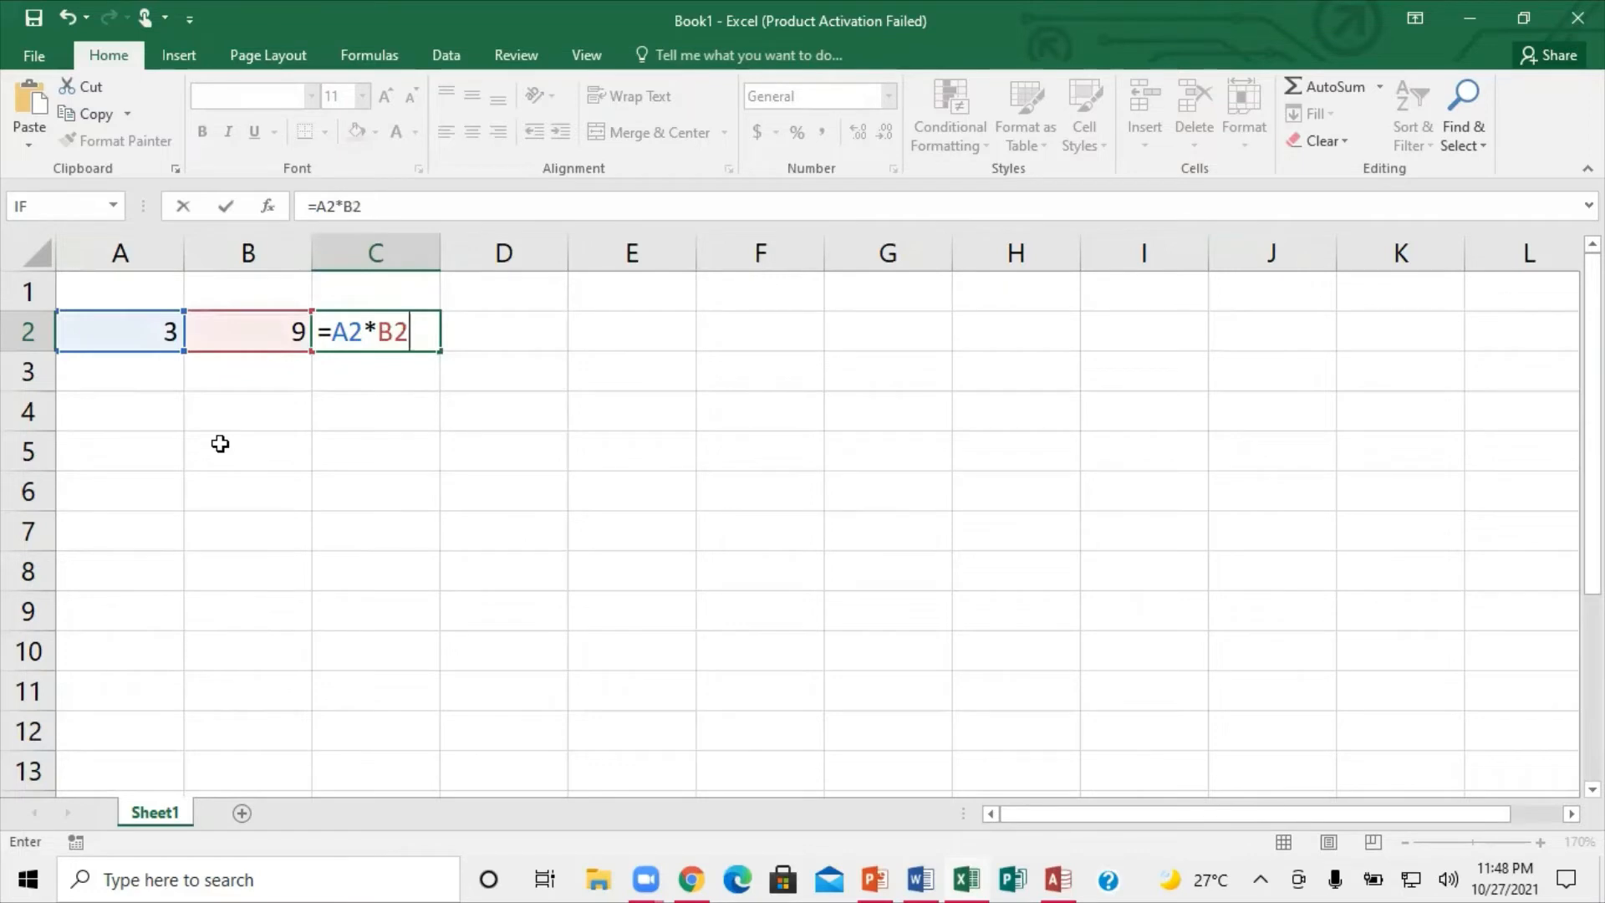
key(Return)
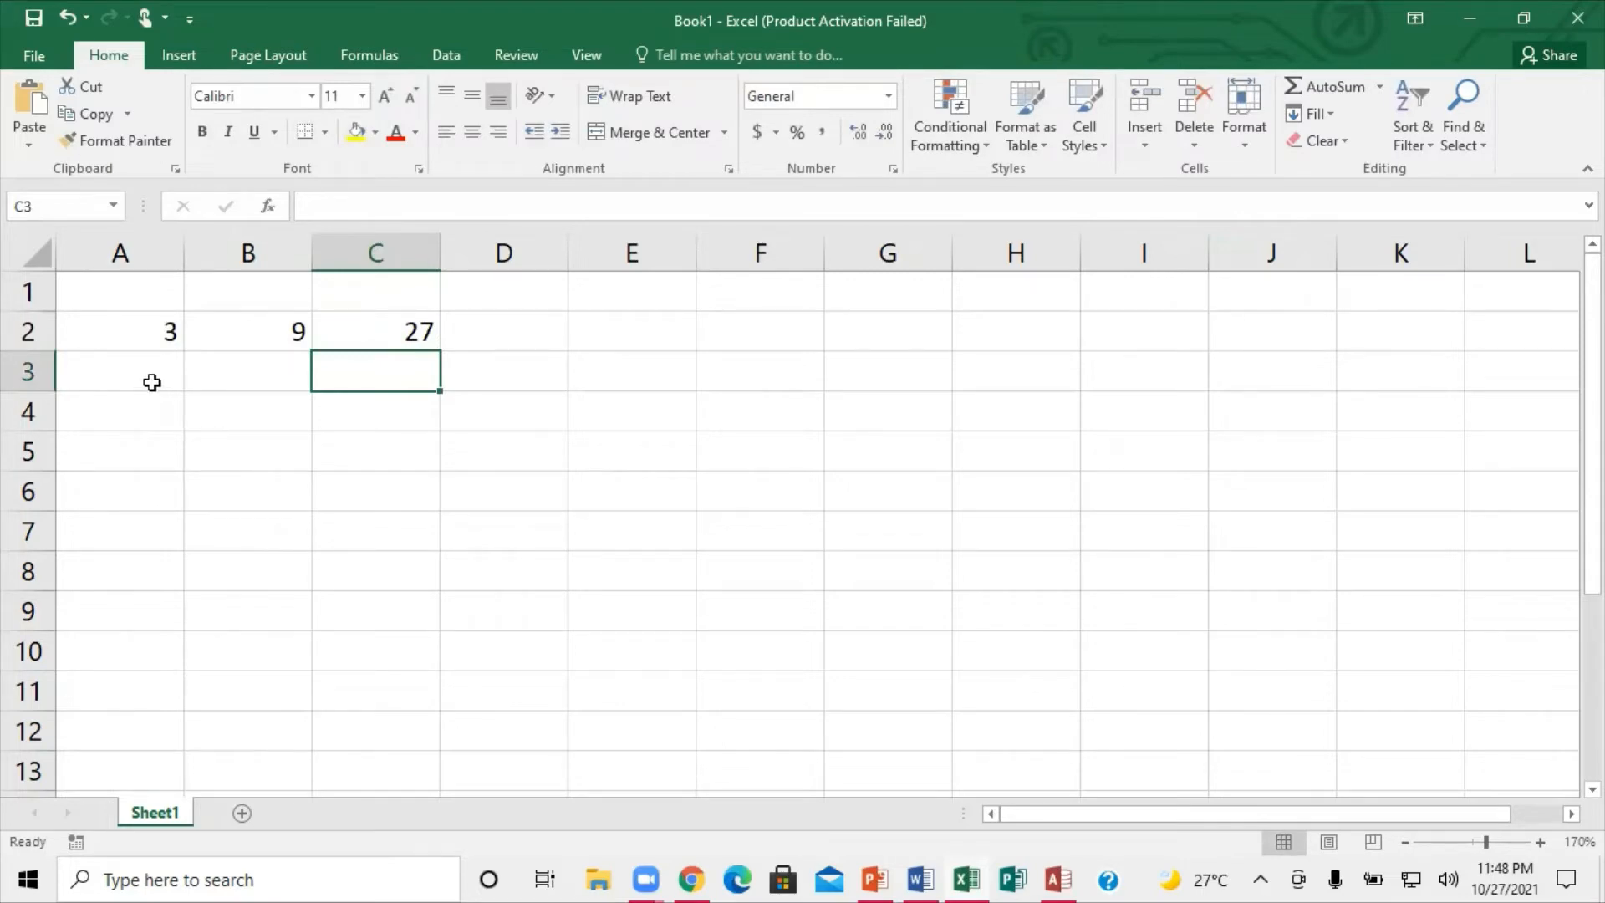
Add up cells A2 through C2 in cell D2 with the AutoSum function.
click(523, 335)
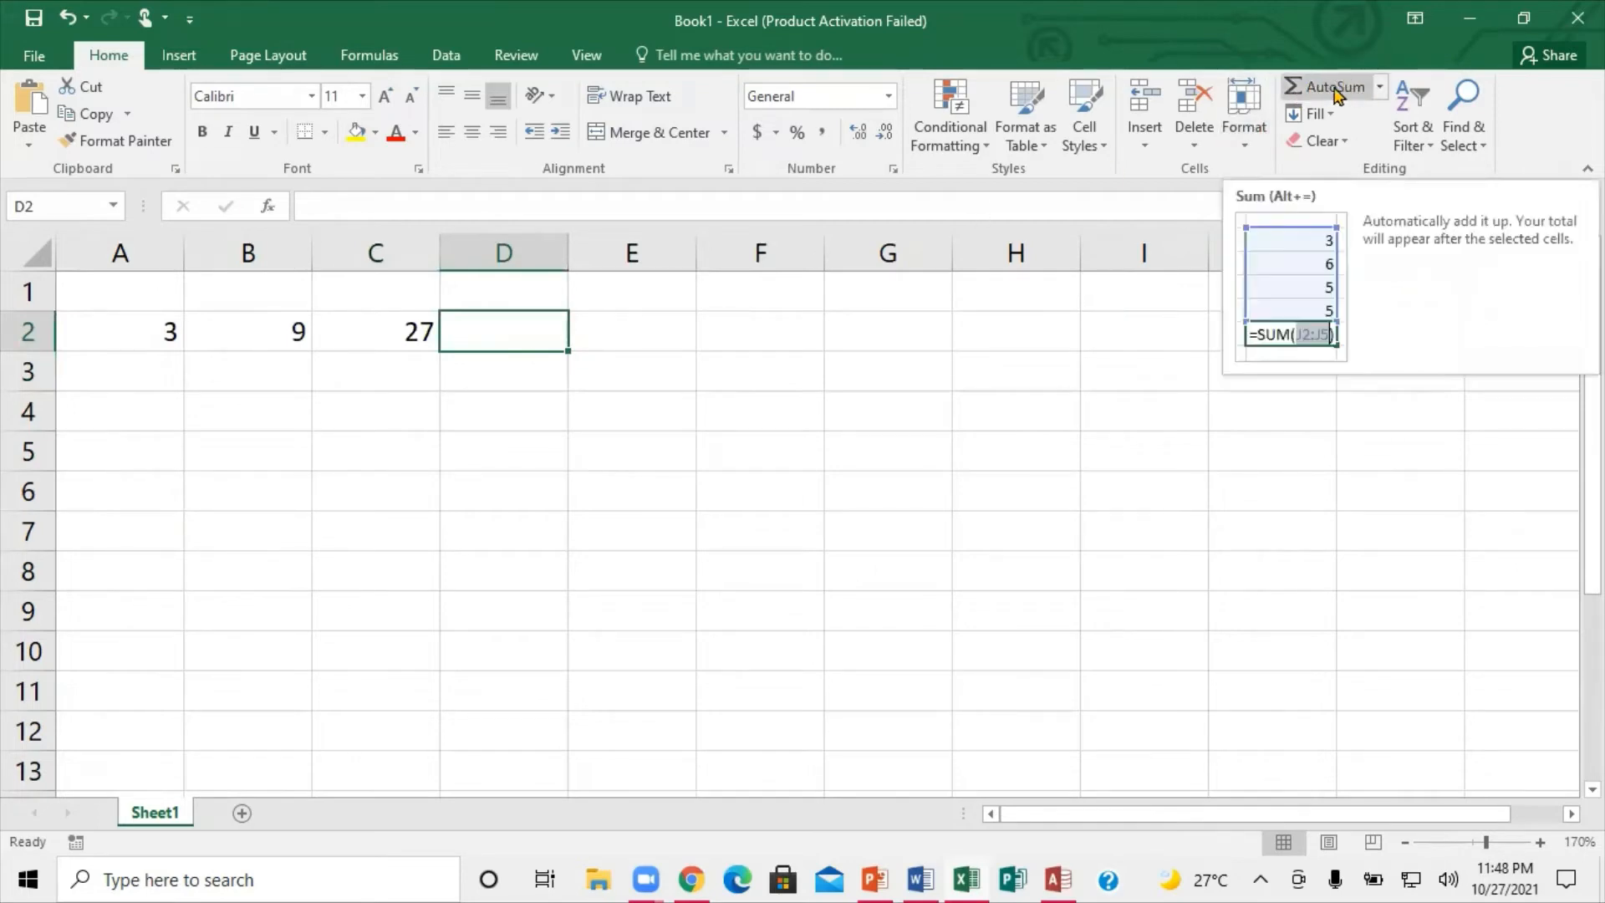
click(1380, 88)
click(1336, 119)
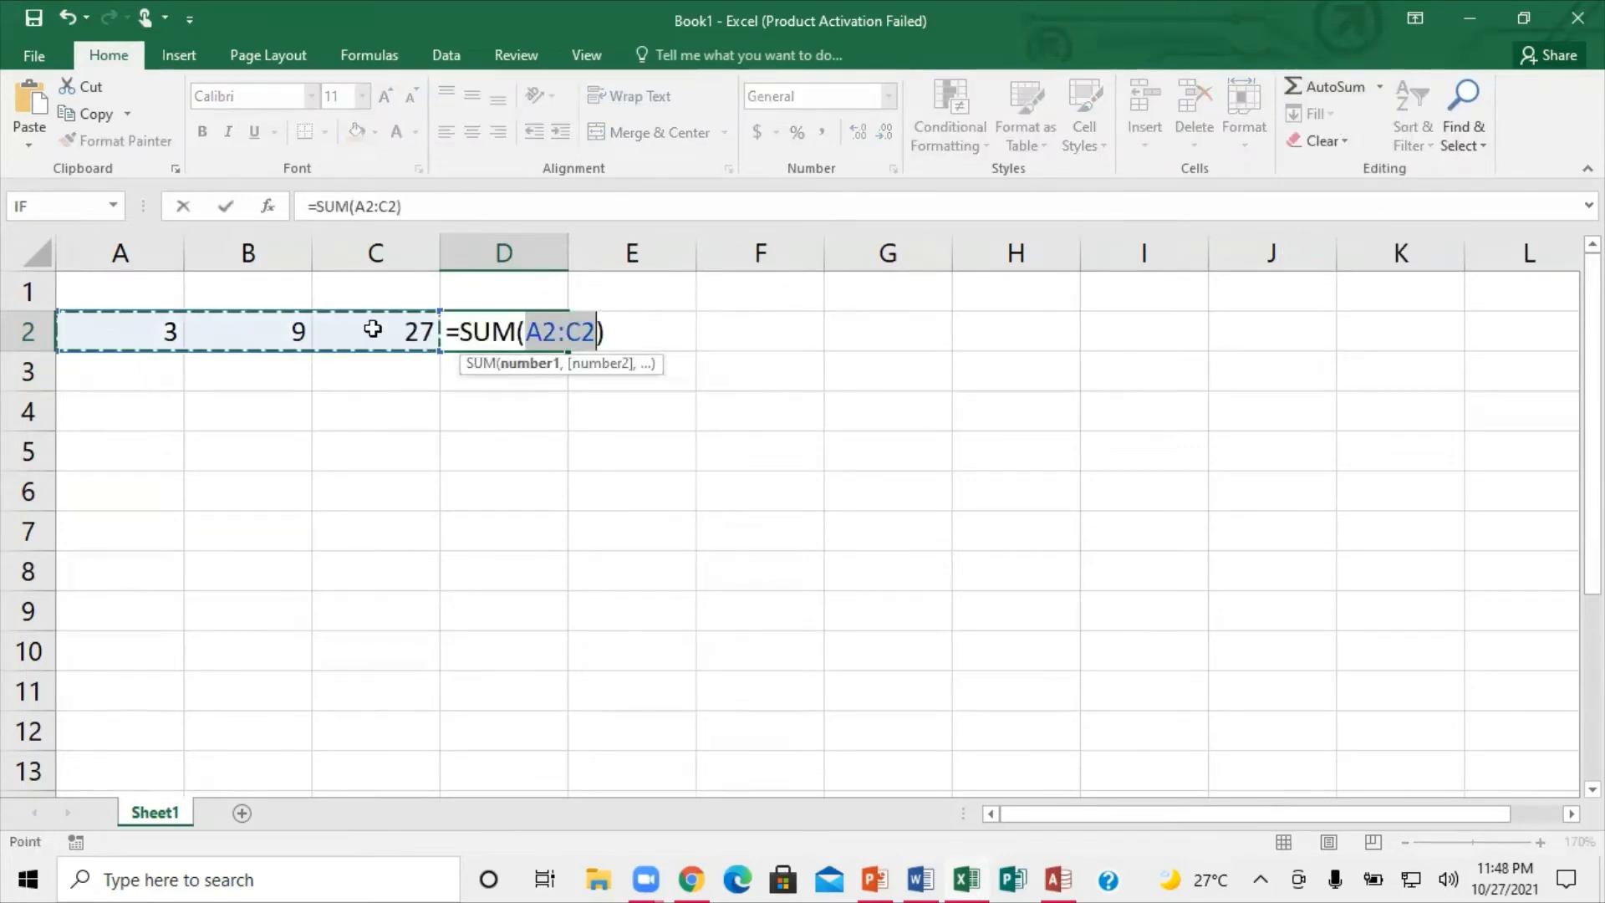
key(Return)
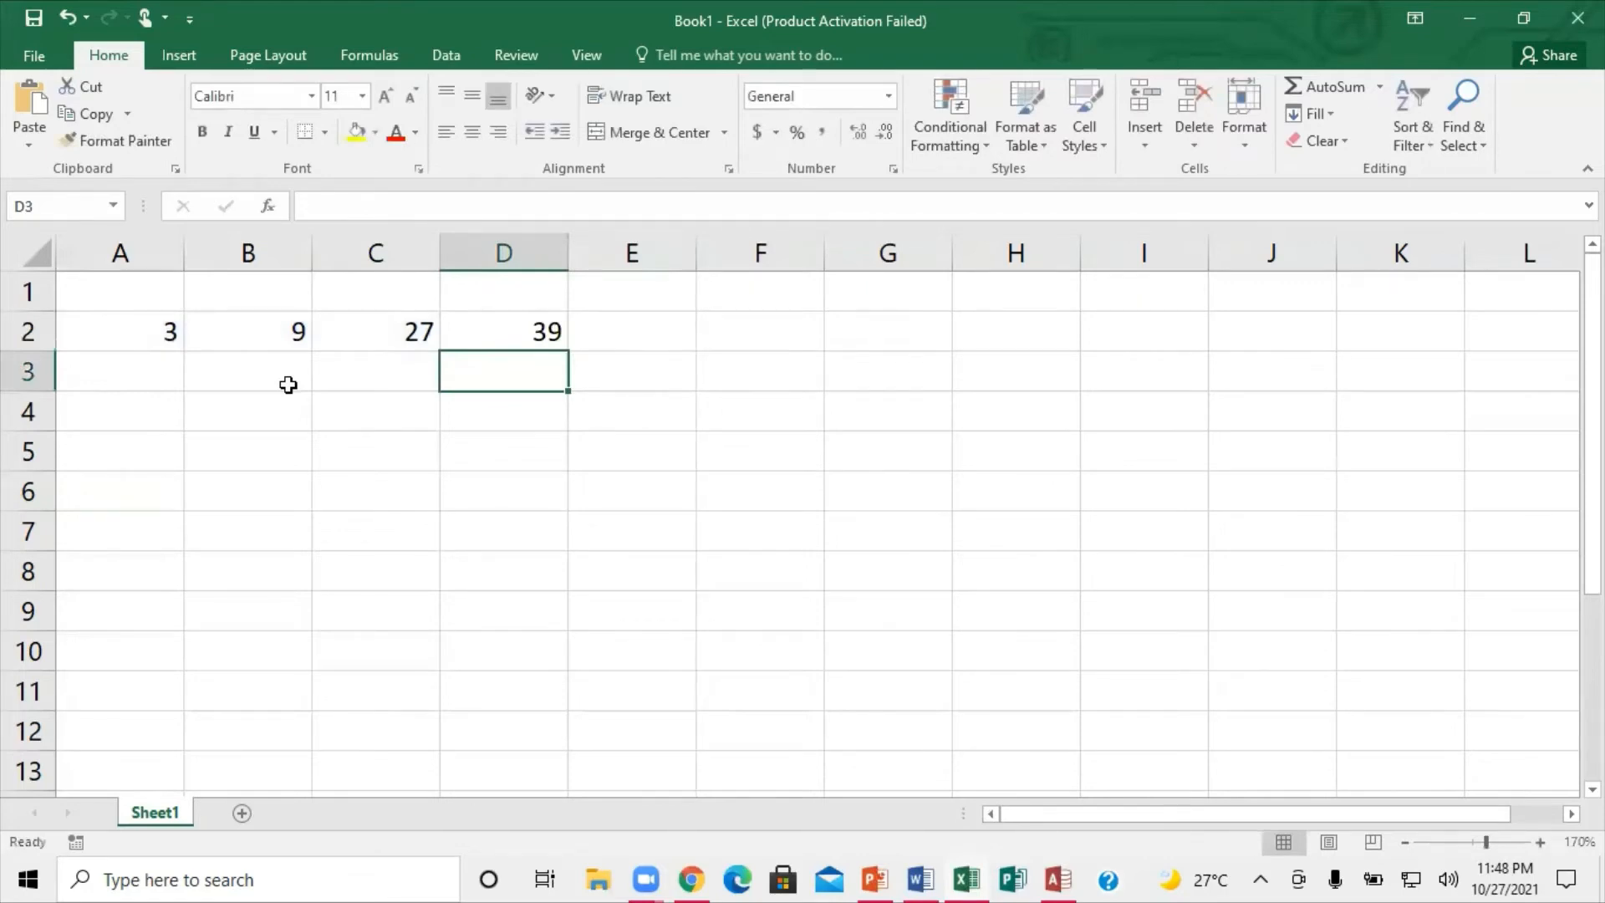
Enter 5 in cell A3 and 6 in cell A4.
click(159, 370)
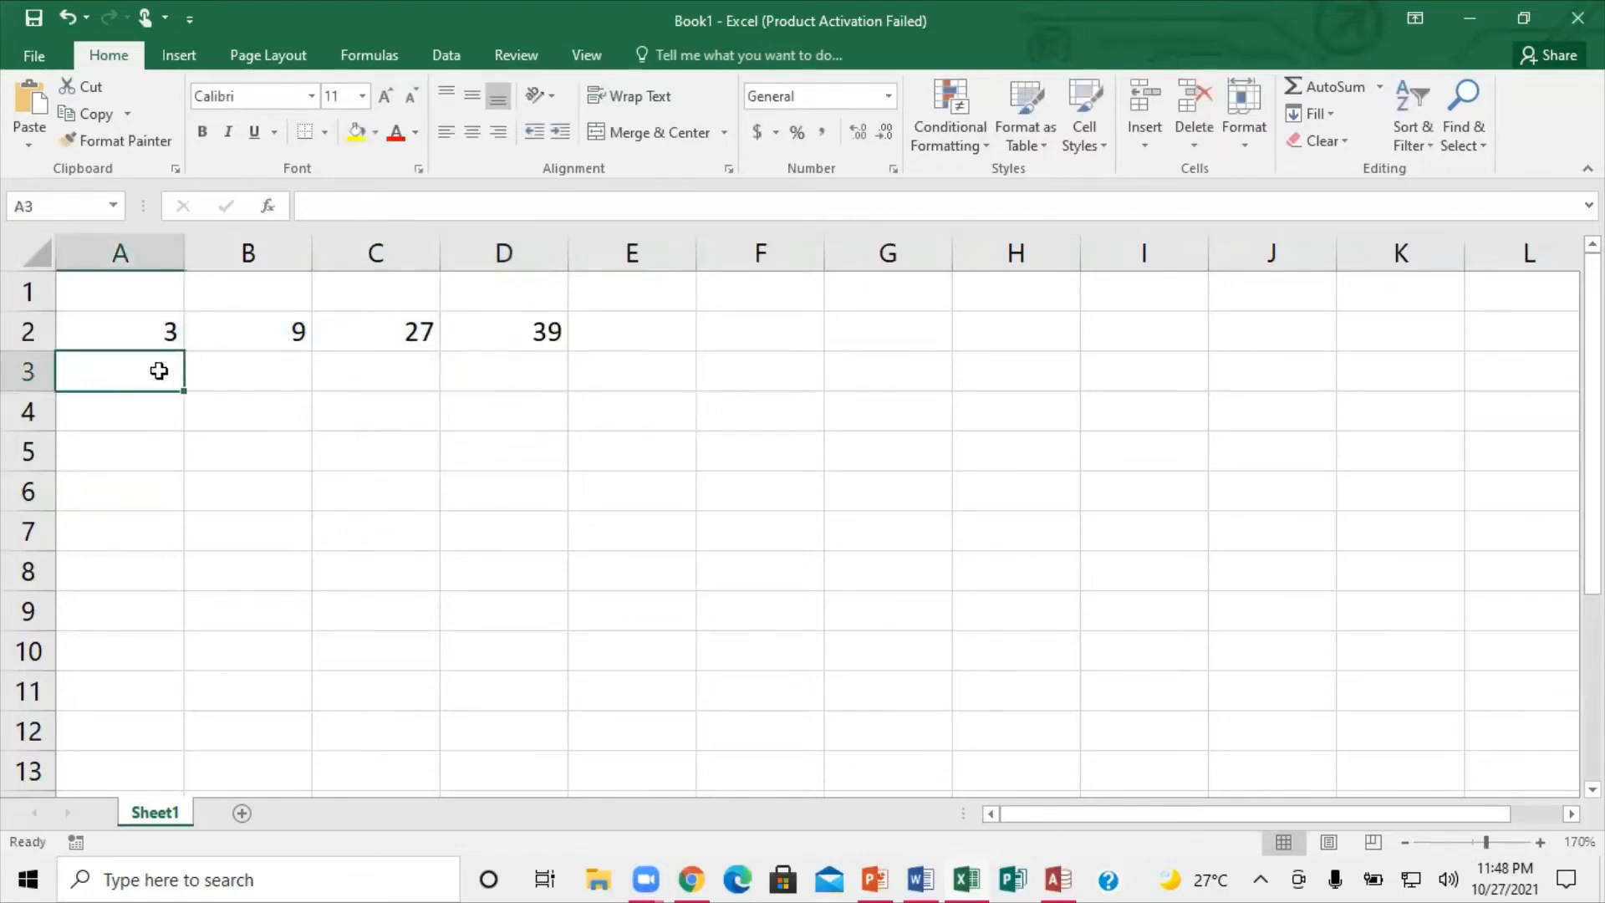
text(5)
key(Return)
text(6)
key(Return)
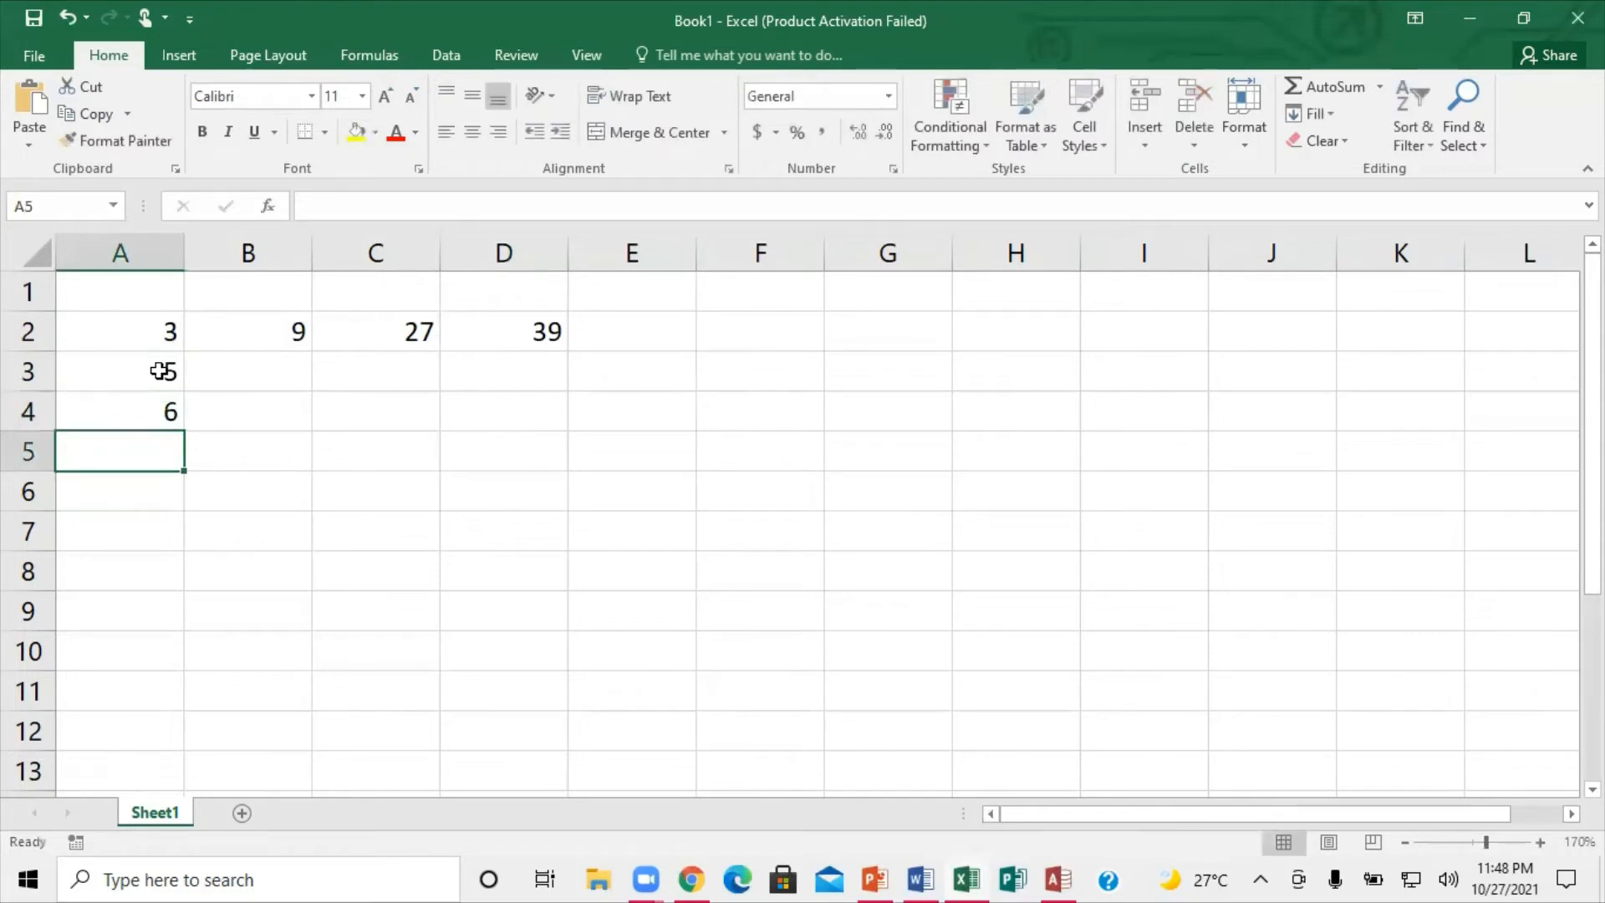
Fill row 5 with the numbers 6, 7, 9 and 4 in cells A5 through D5.
text(6)
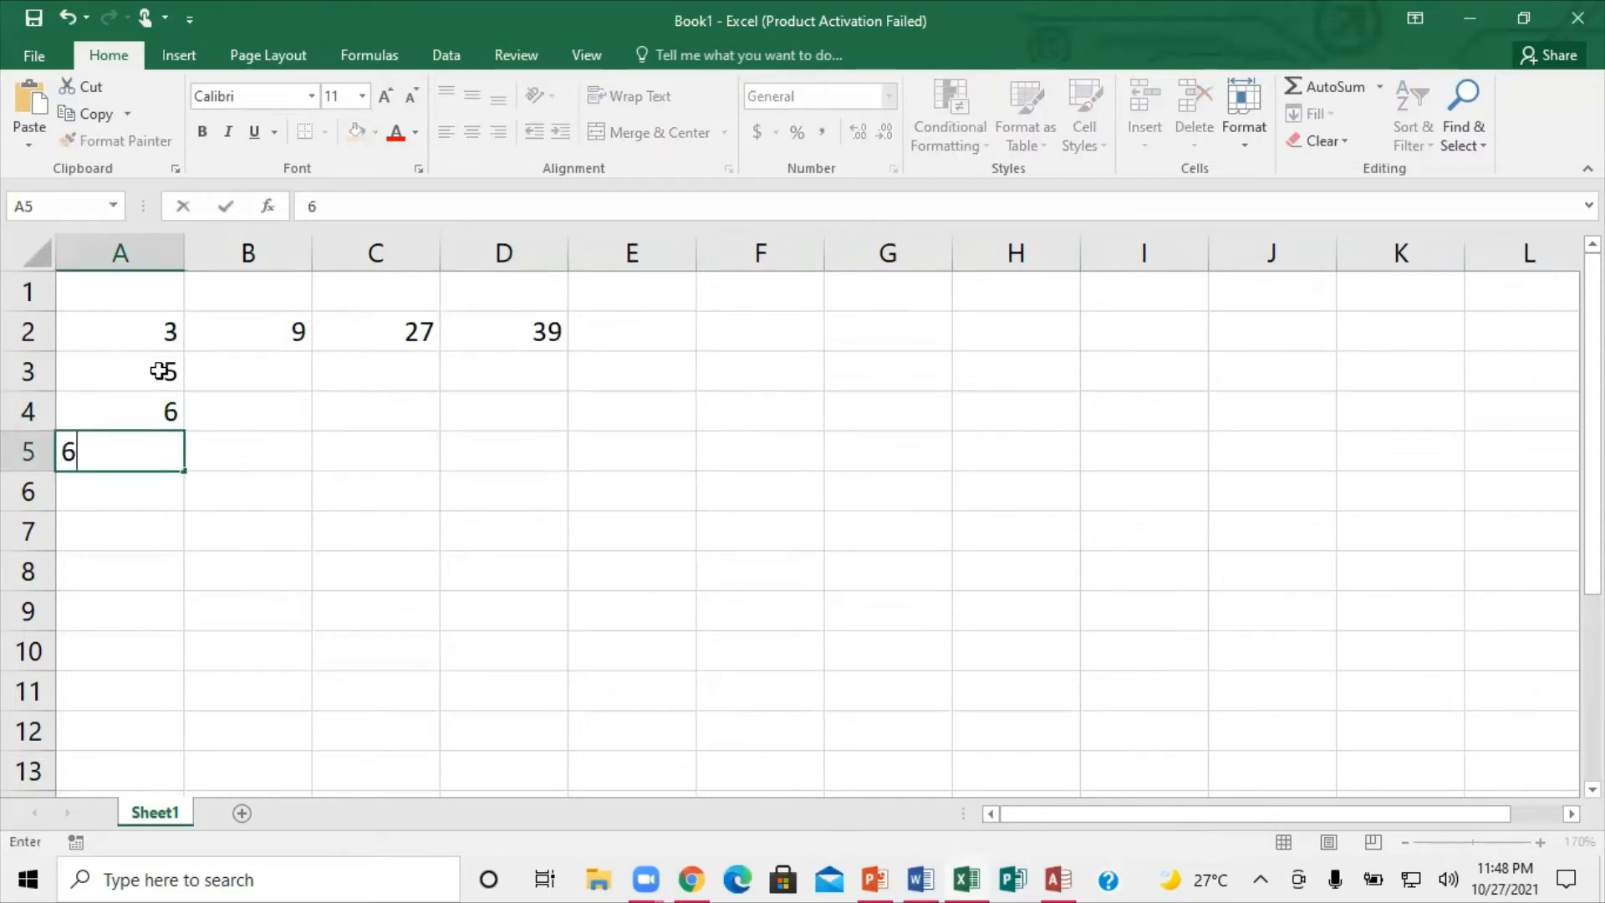
key(Tab)
text(7)
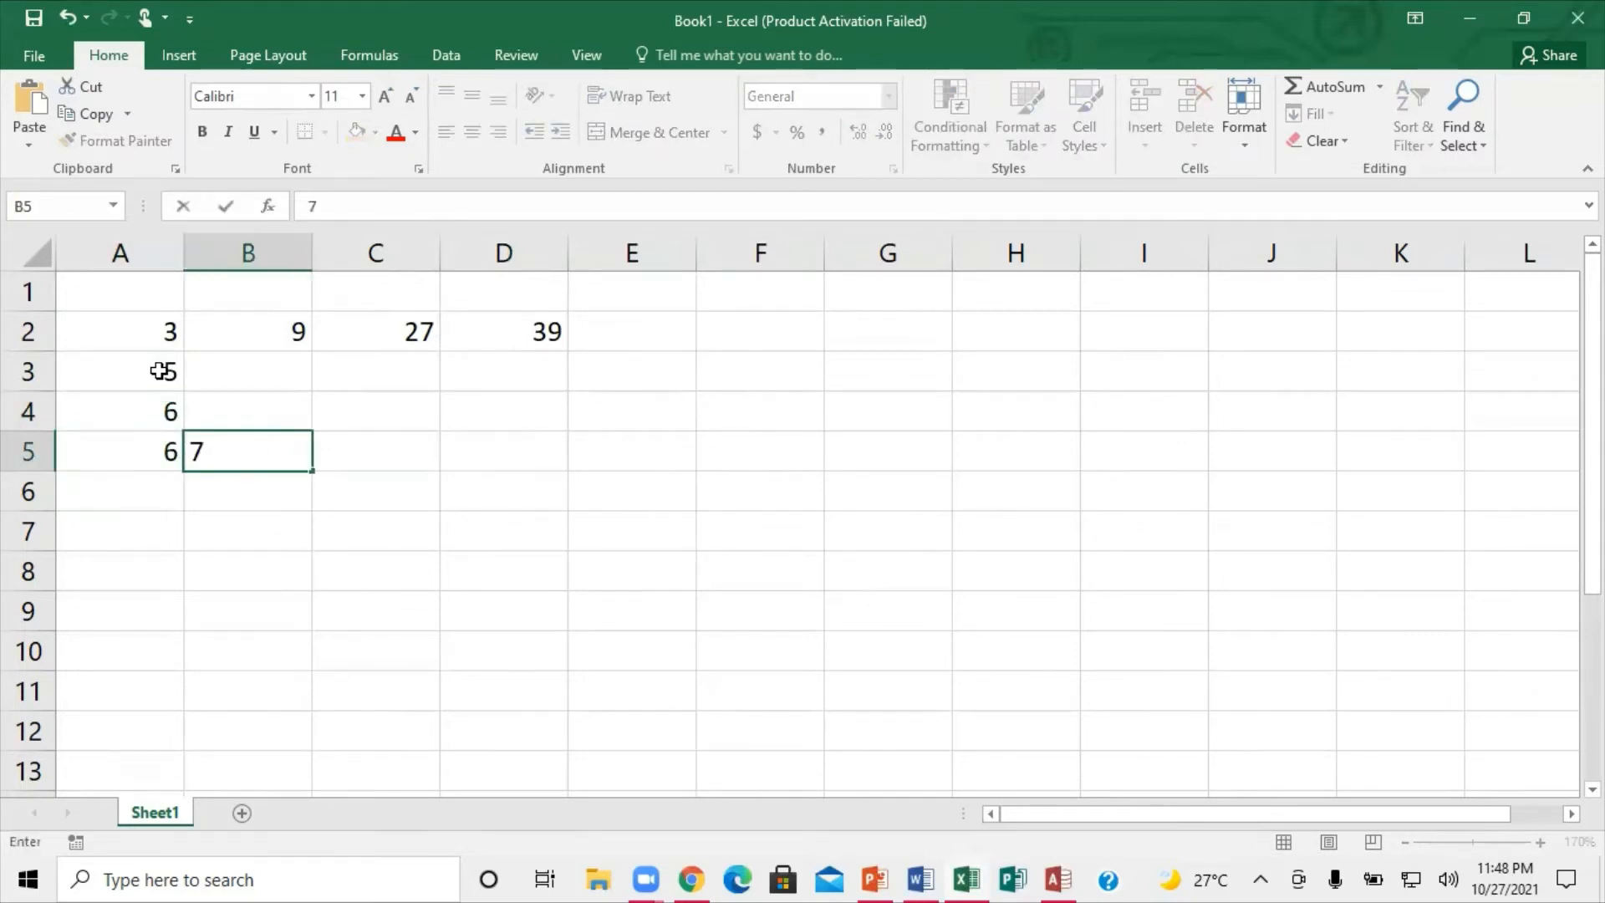
key(Tab)
text(9)
key(Tab)
text(4)
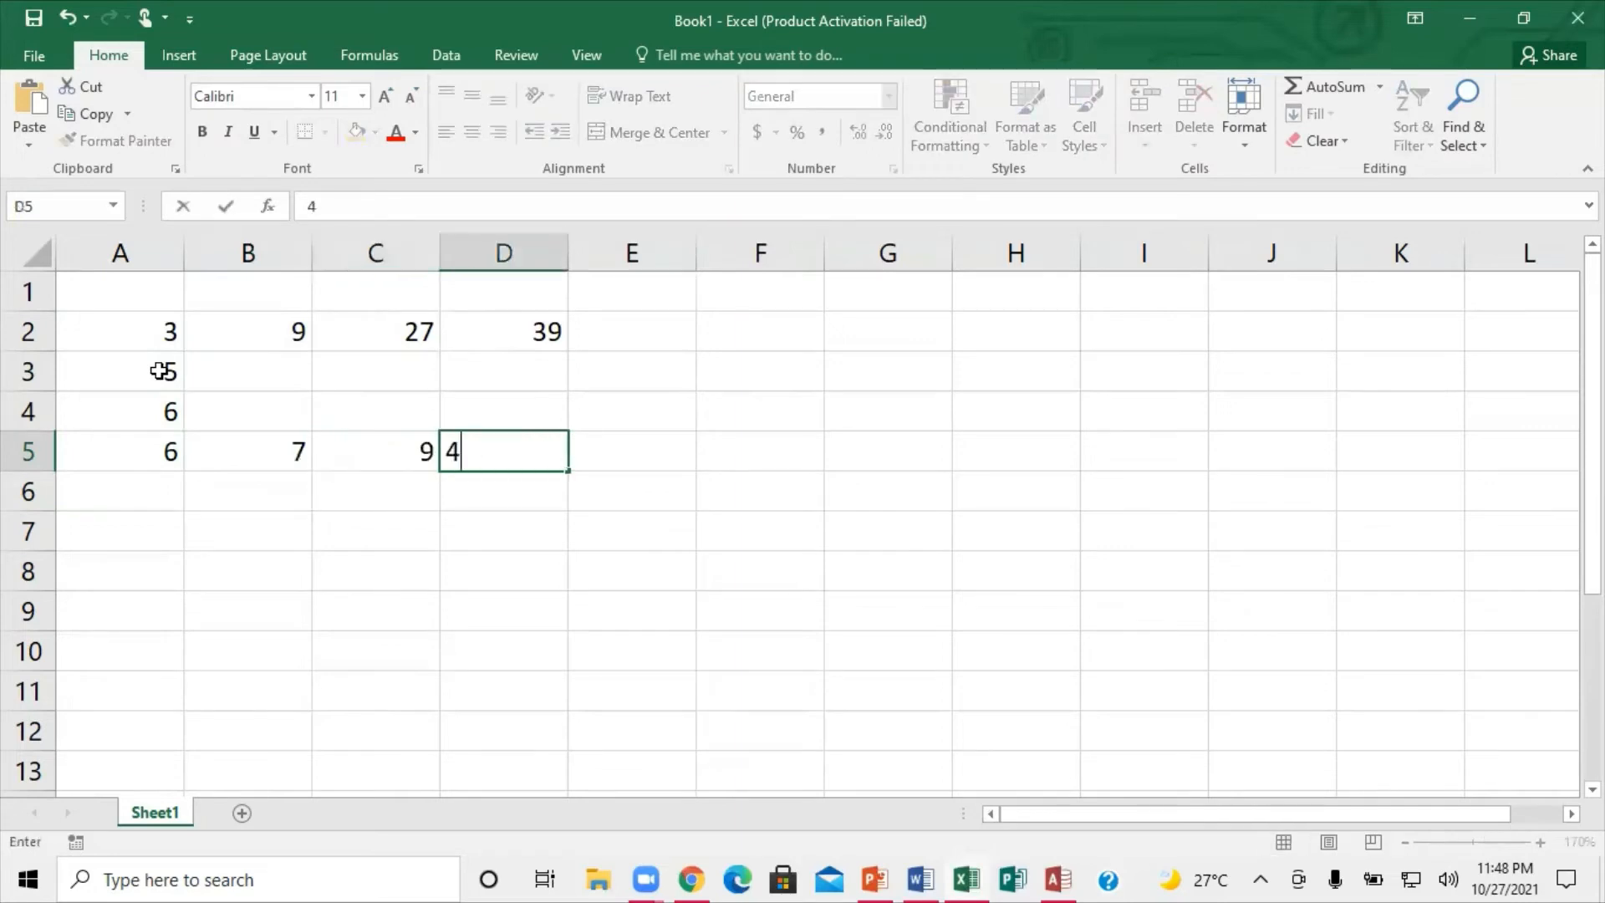
key(Tab)
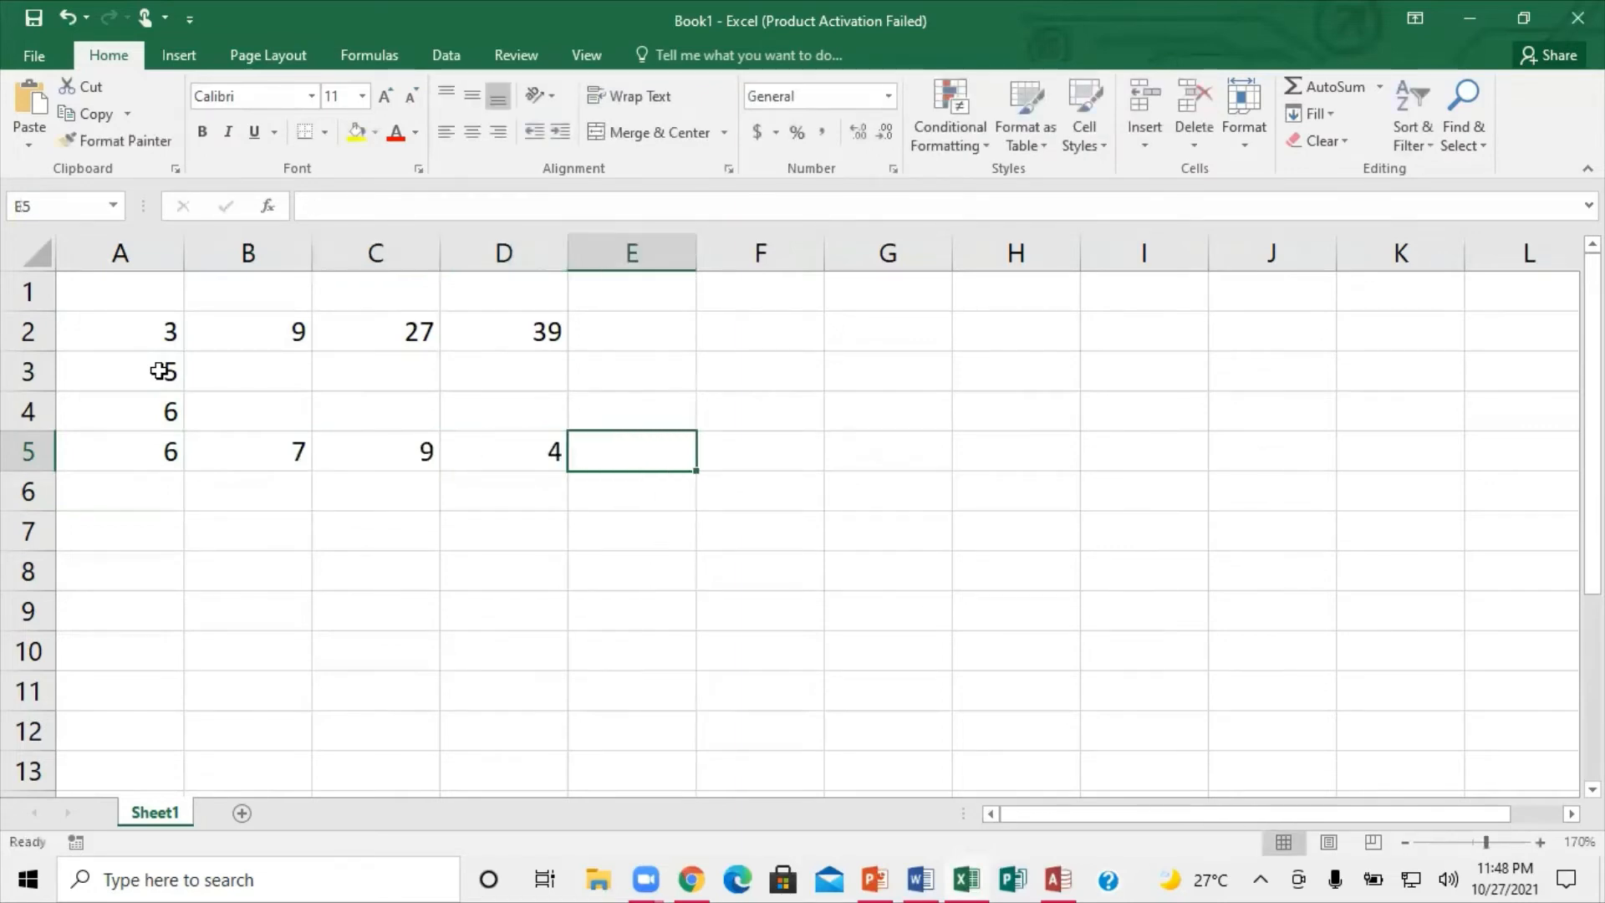
Enter 7 in cell D4 and 8 in cell D3.
key(Left)
key(Up)
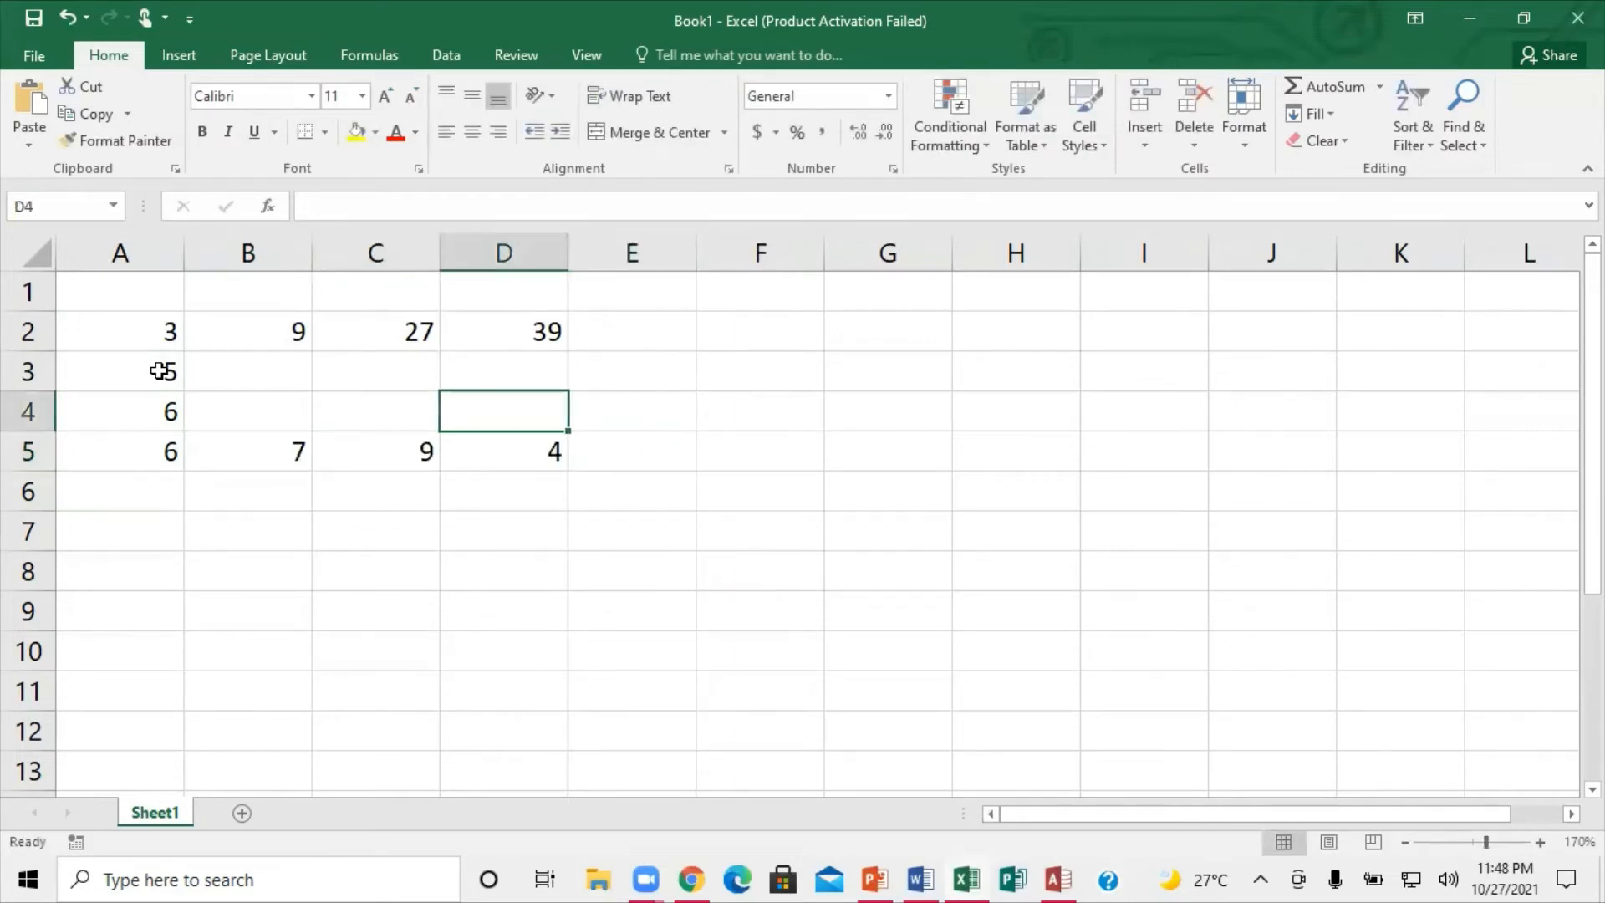
text(7)
key(Up)
text(8)
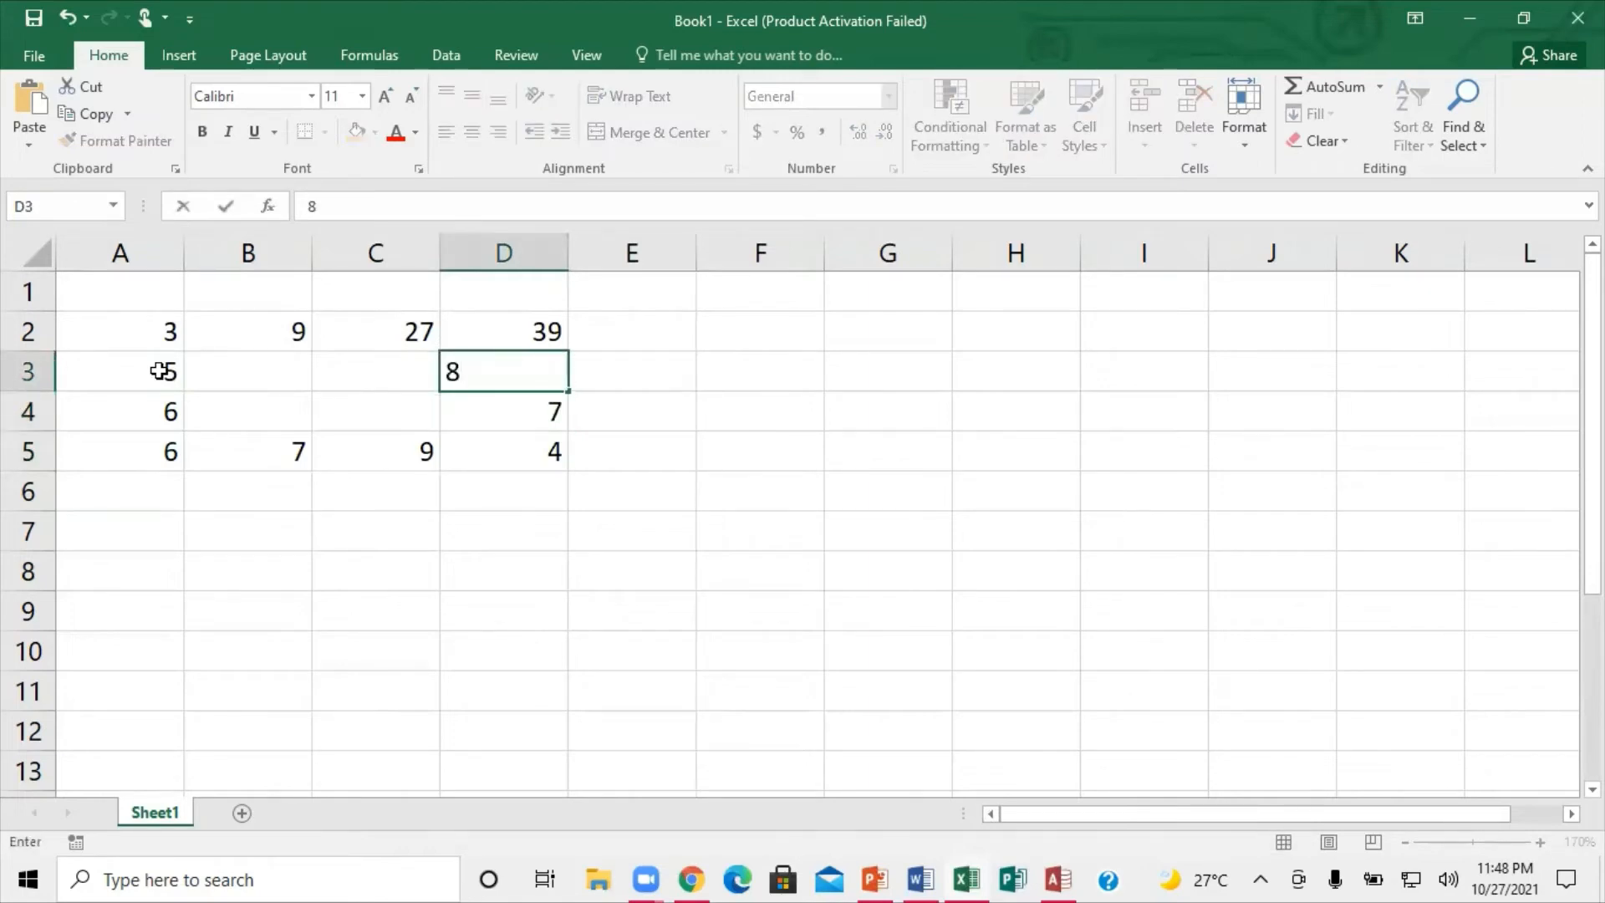
Complete the number grid with 7 in C3, 6 in B3, 8 in B4 and 9 in C4.
key(Left)
text(7)
key(Left)
text(6)
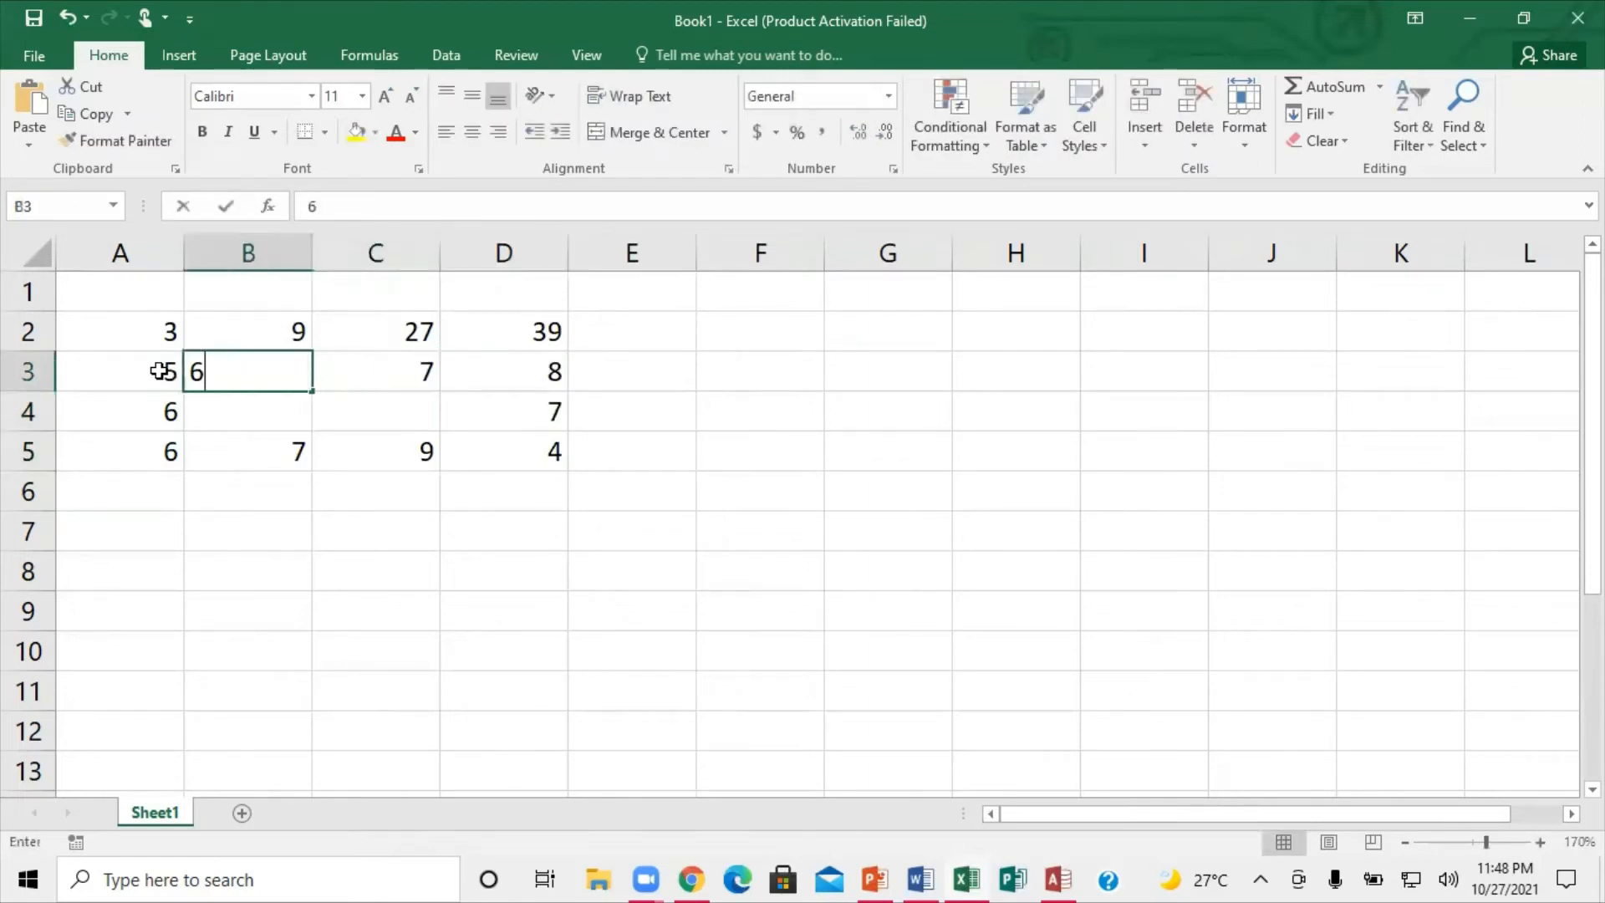
text(8)
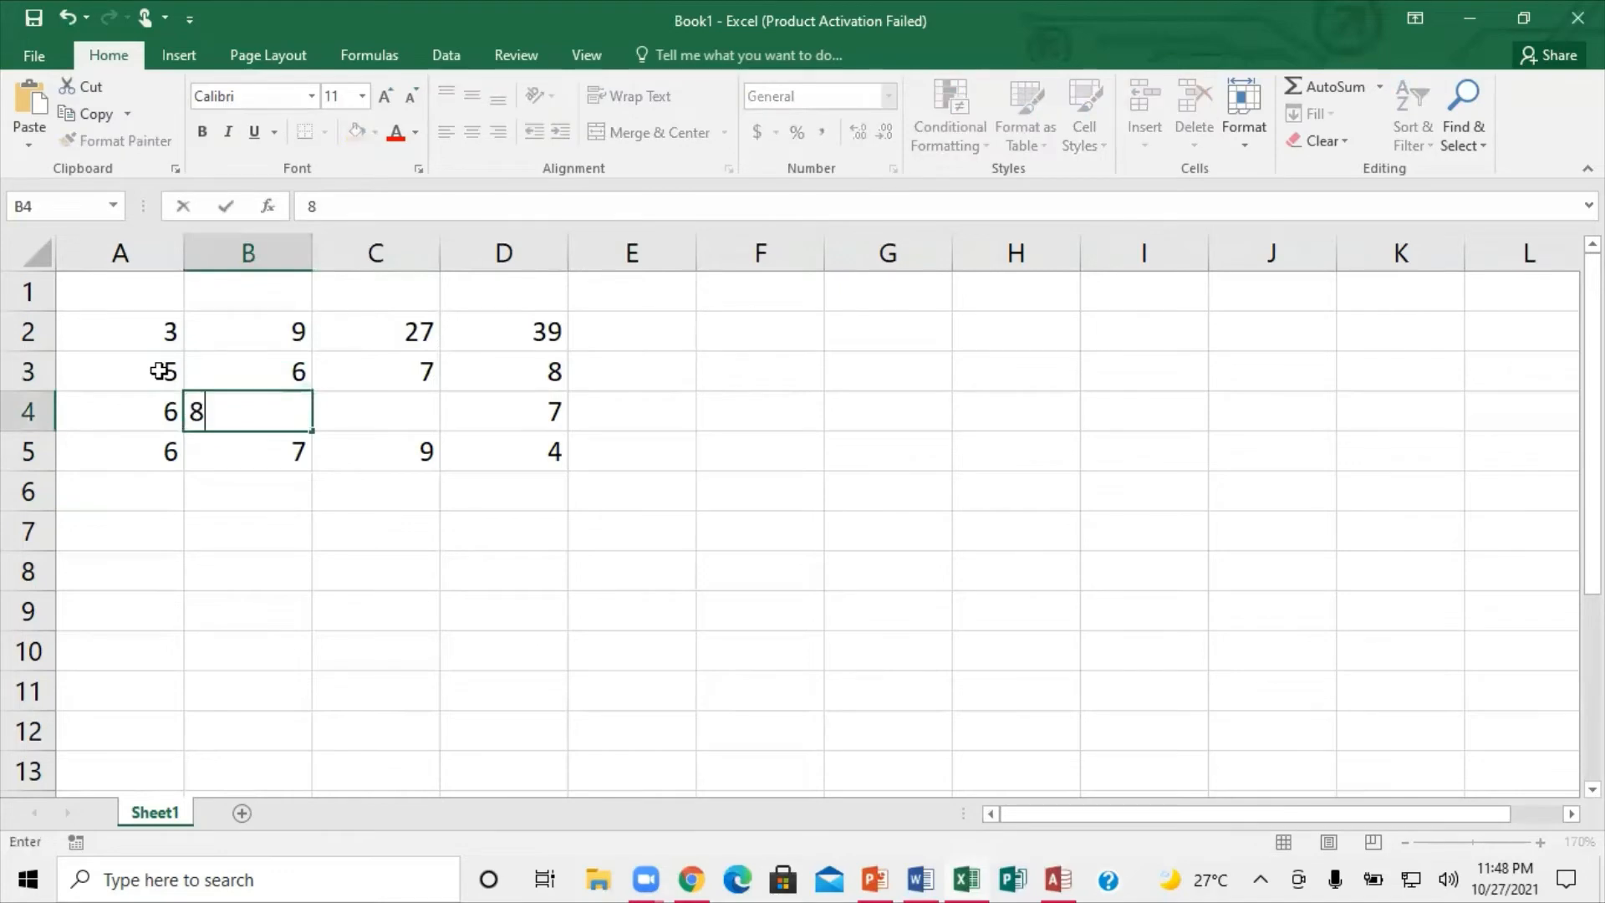
key(Tab)
text(9)
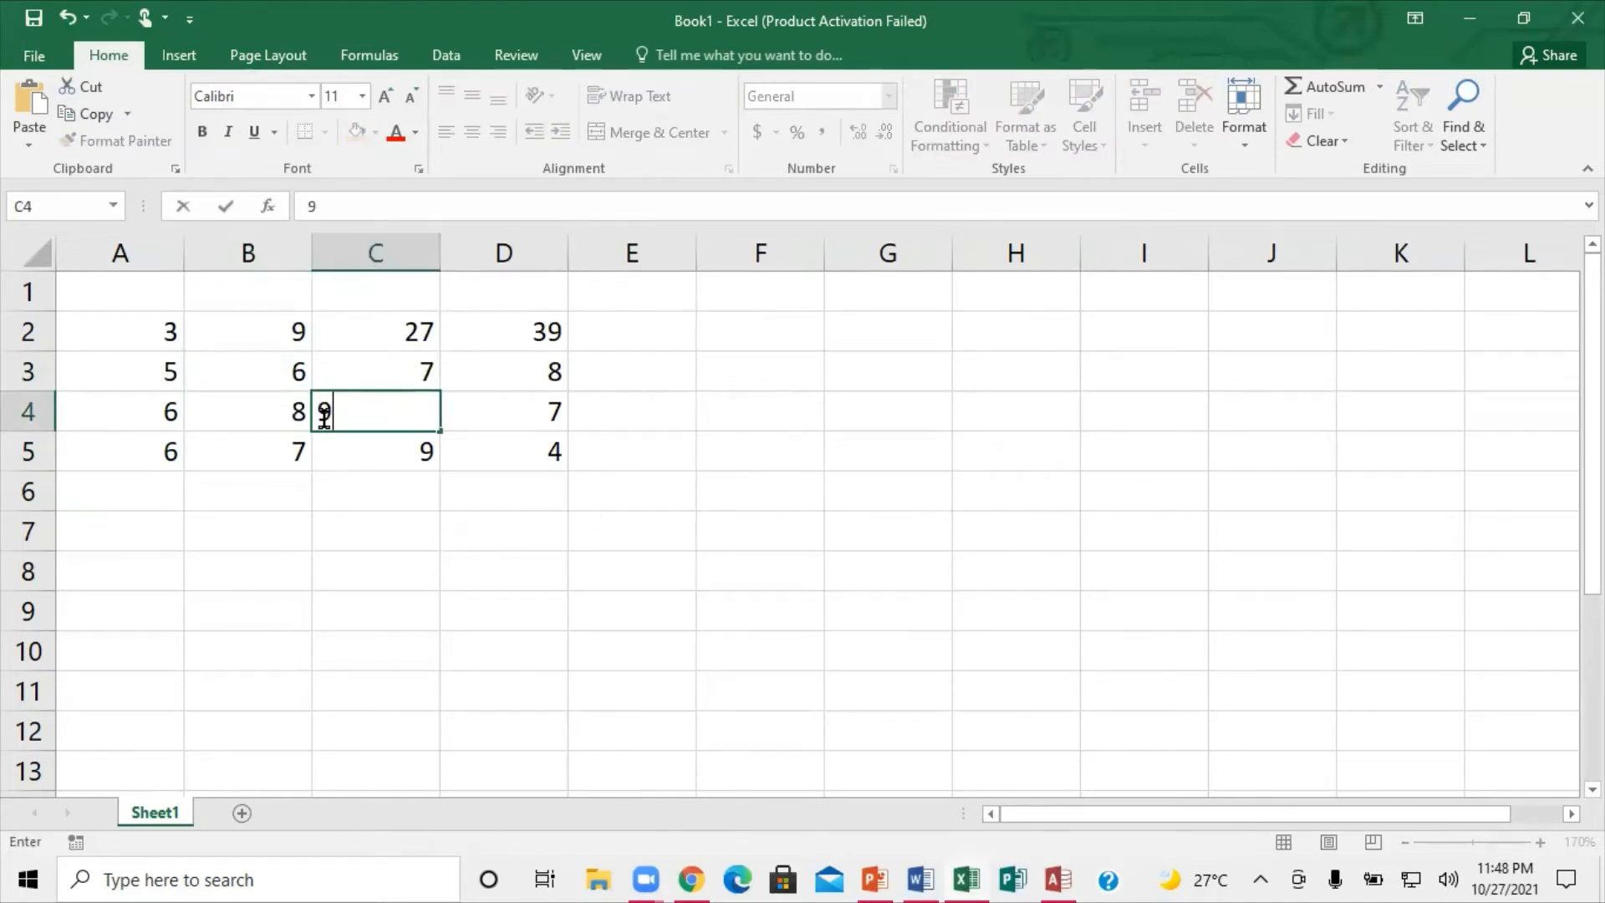
key(Return)
Total row 2 in cell E2 with the formula =SUM(A2:D2).
click(636, 333)
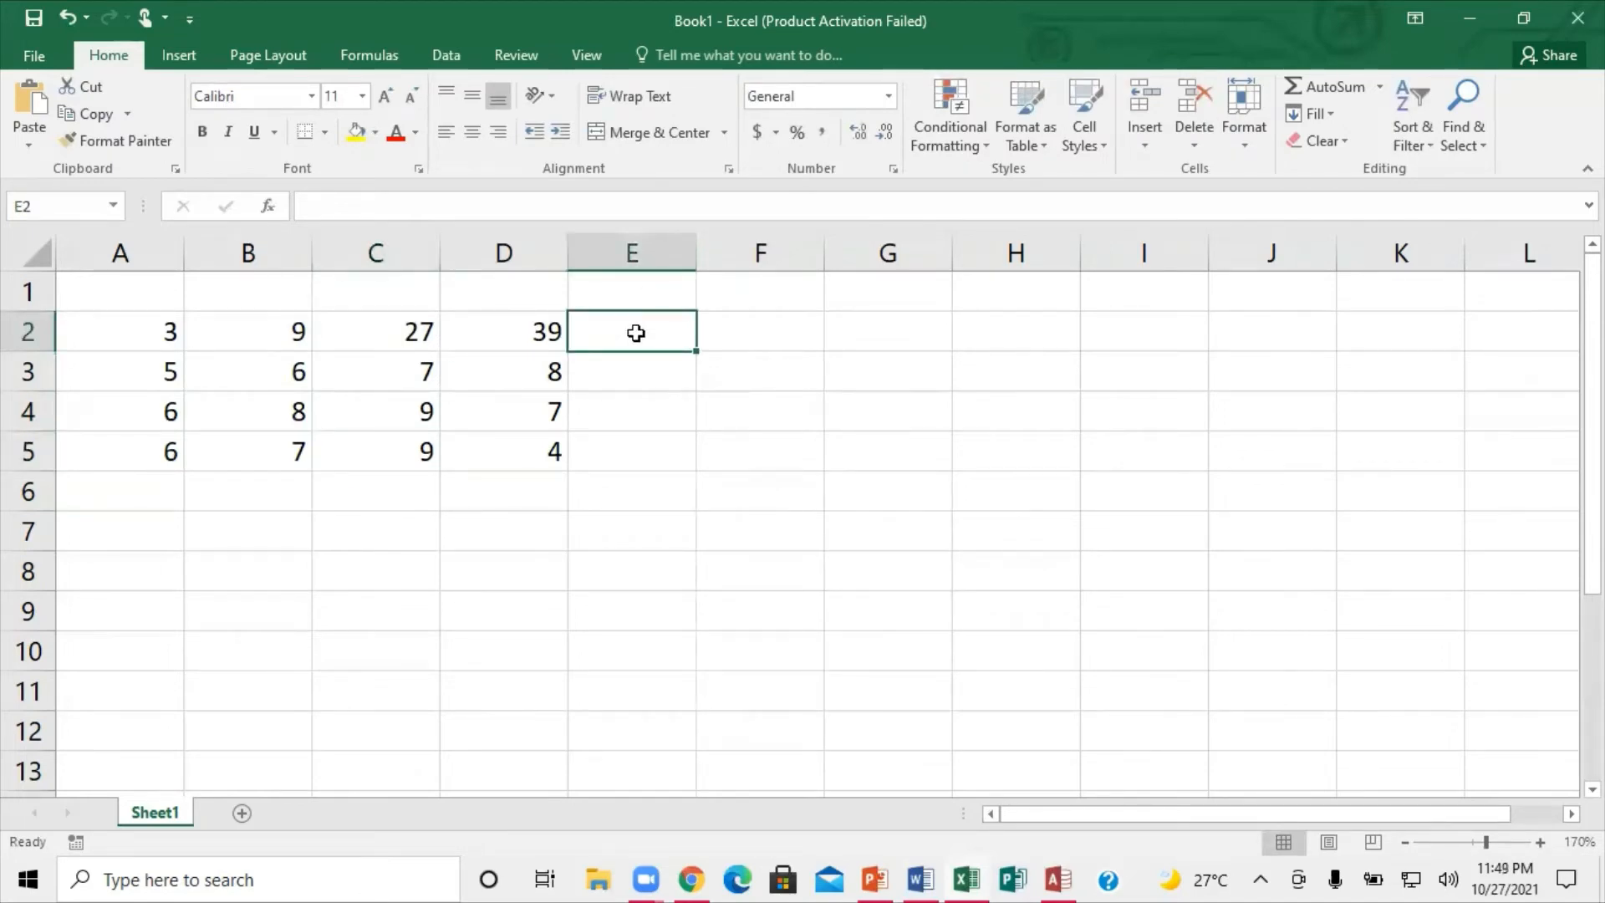
text(=)
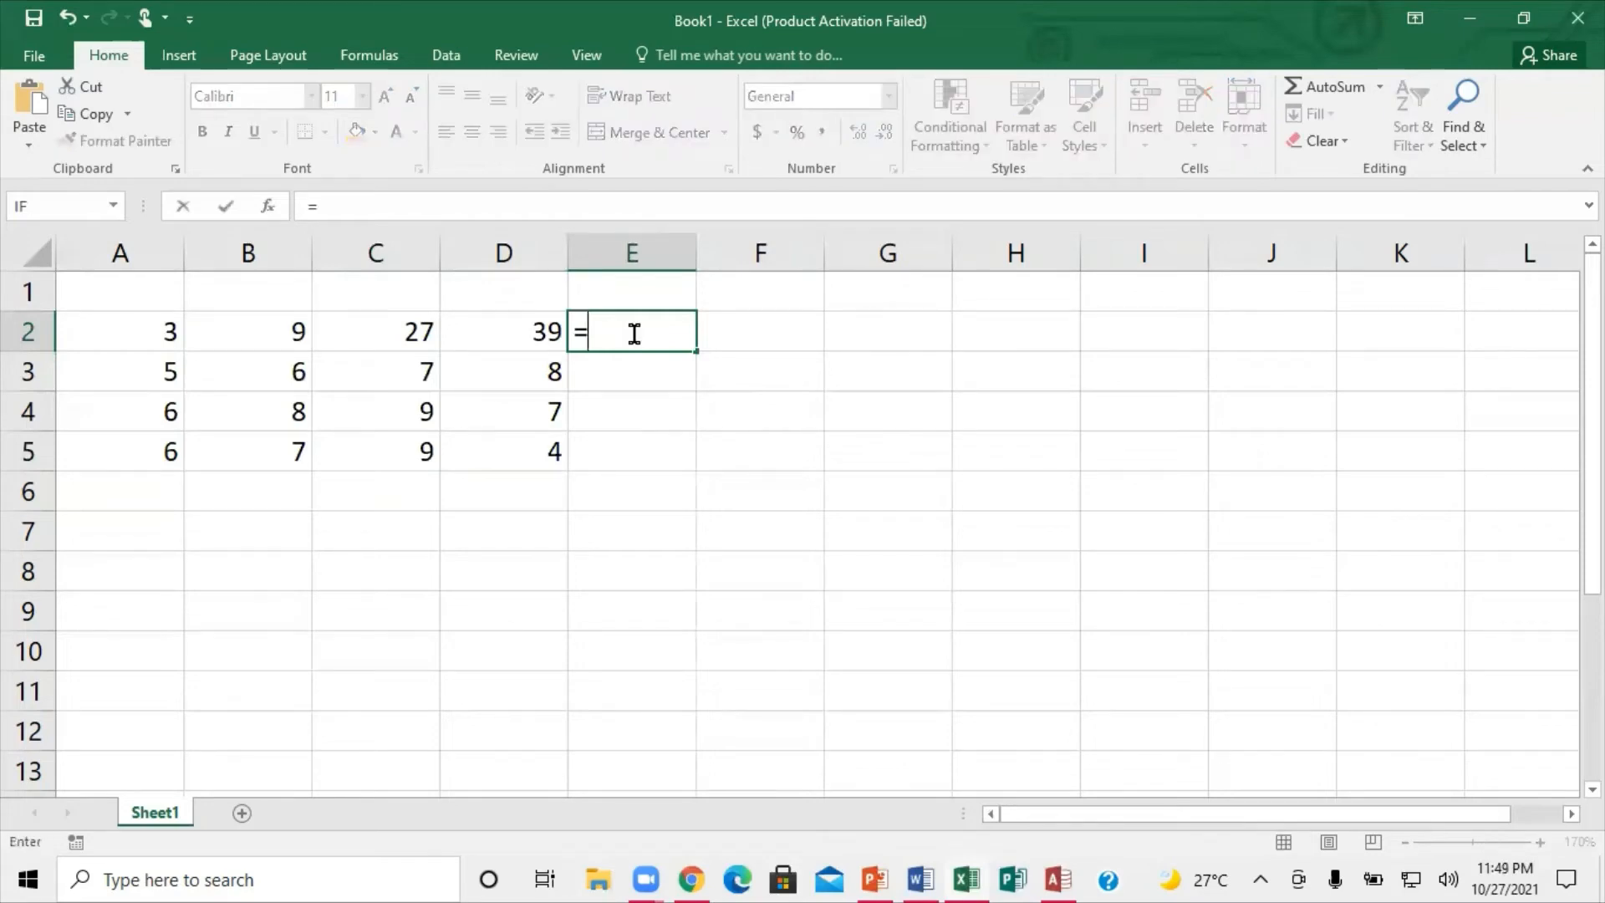
text(SUM)
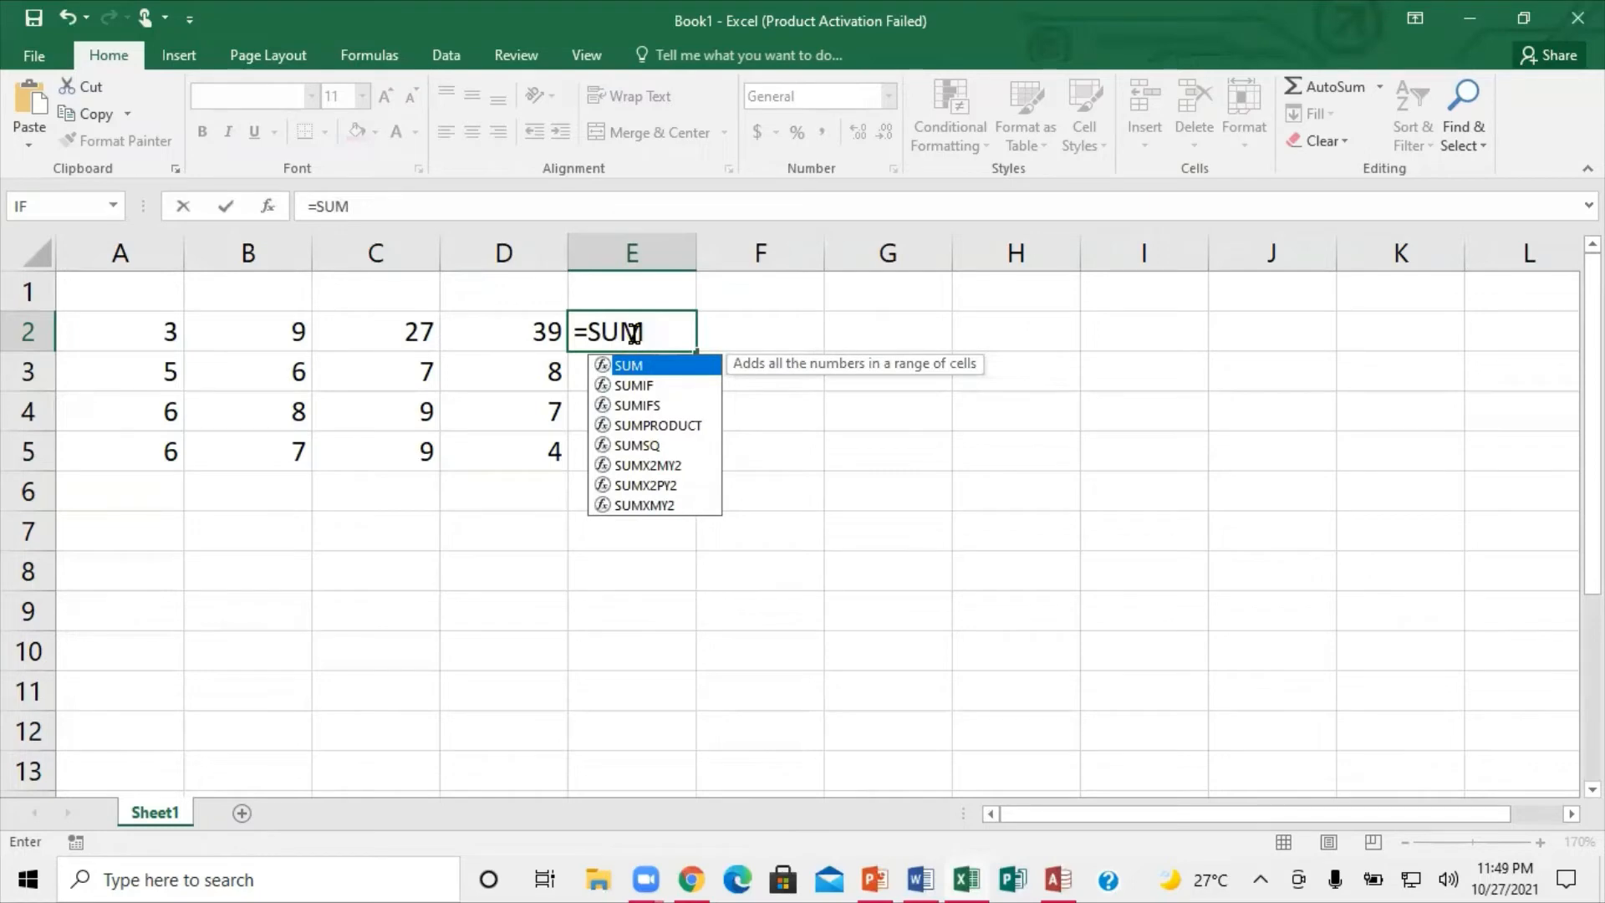
text(()
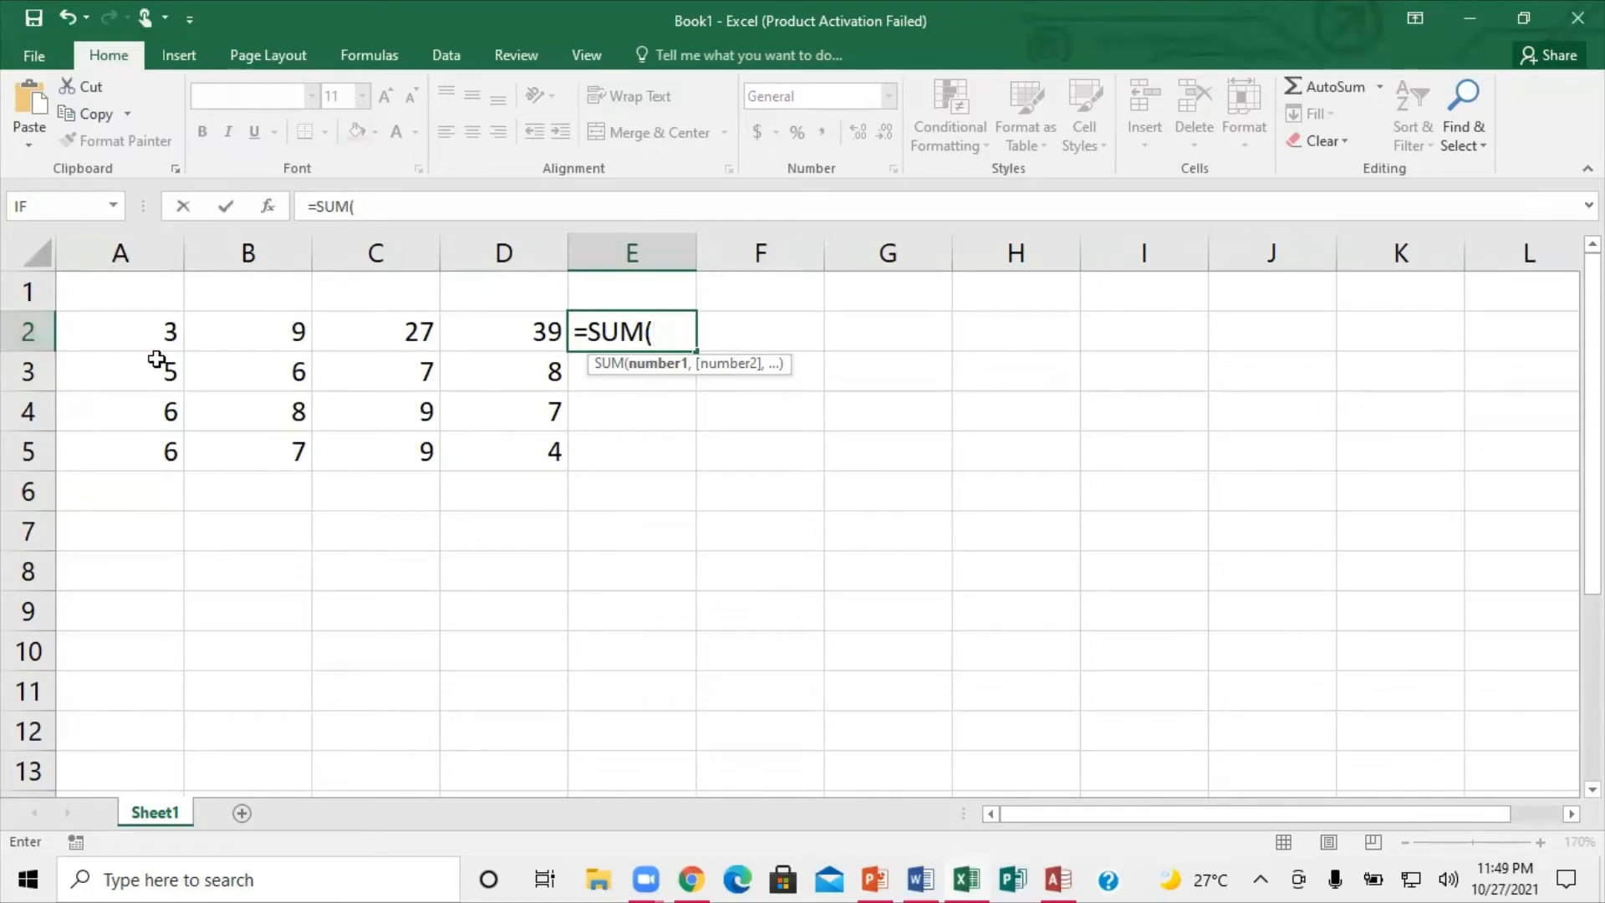
text(A2)
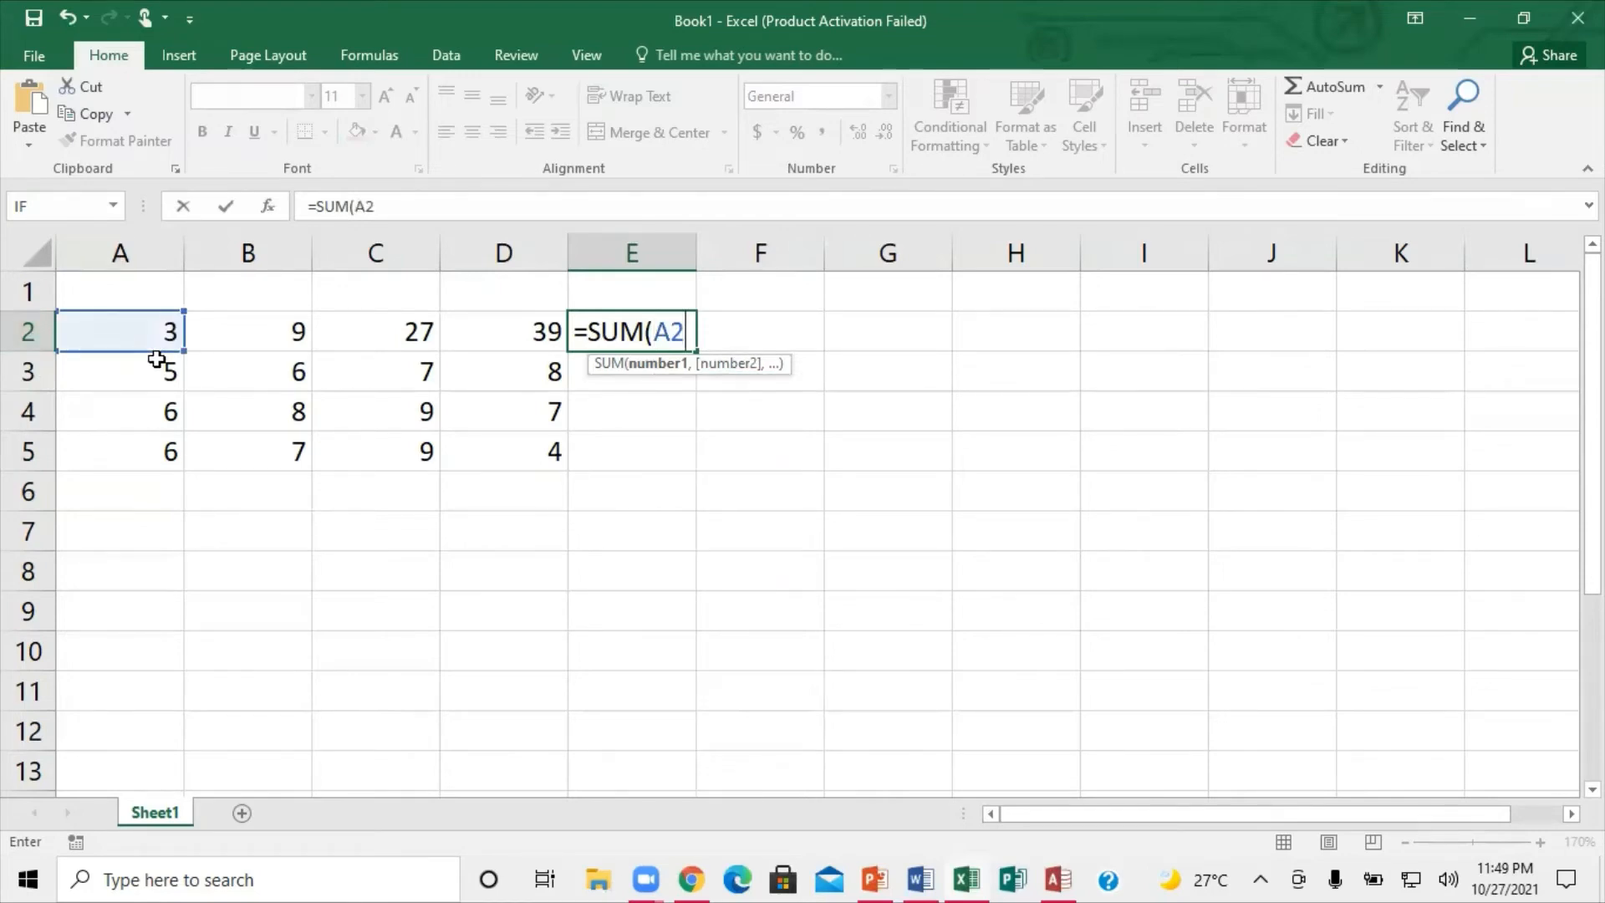
text(:)
text(D2)
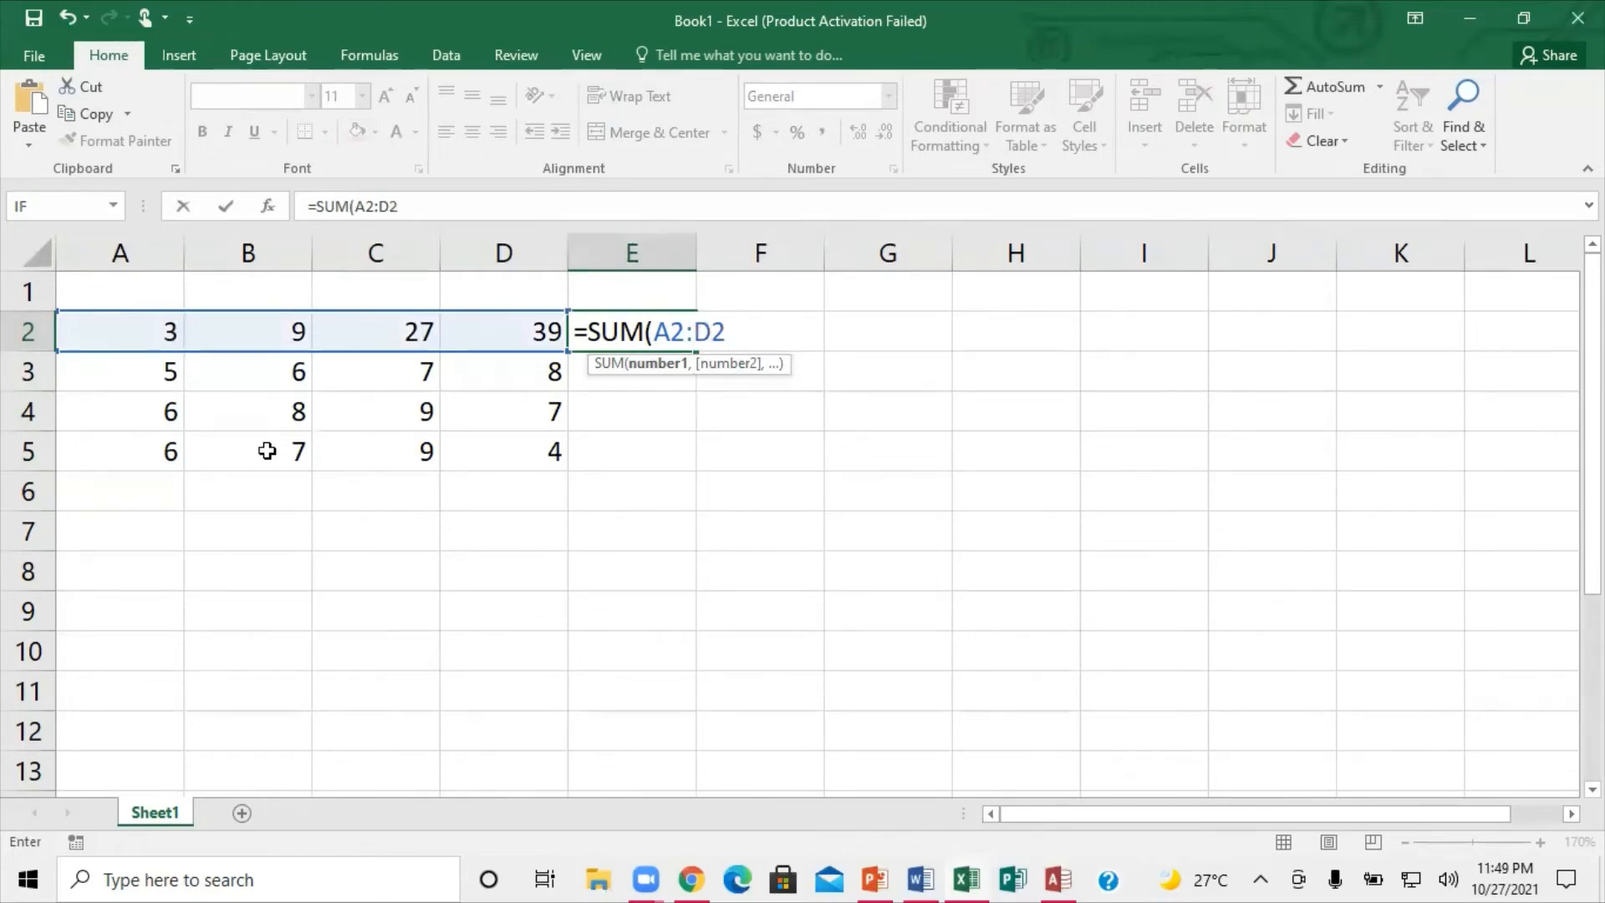
text())
key(Return)
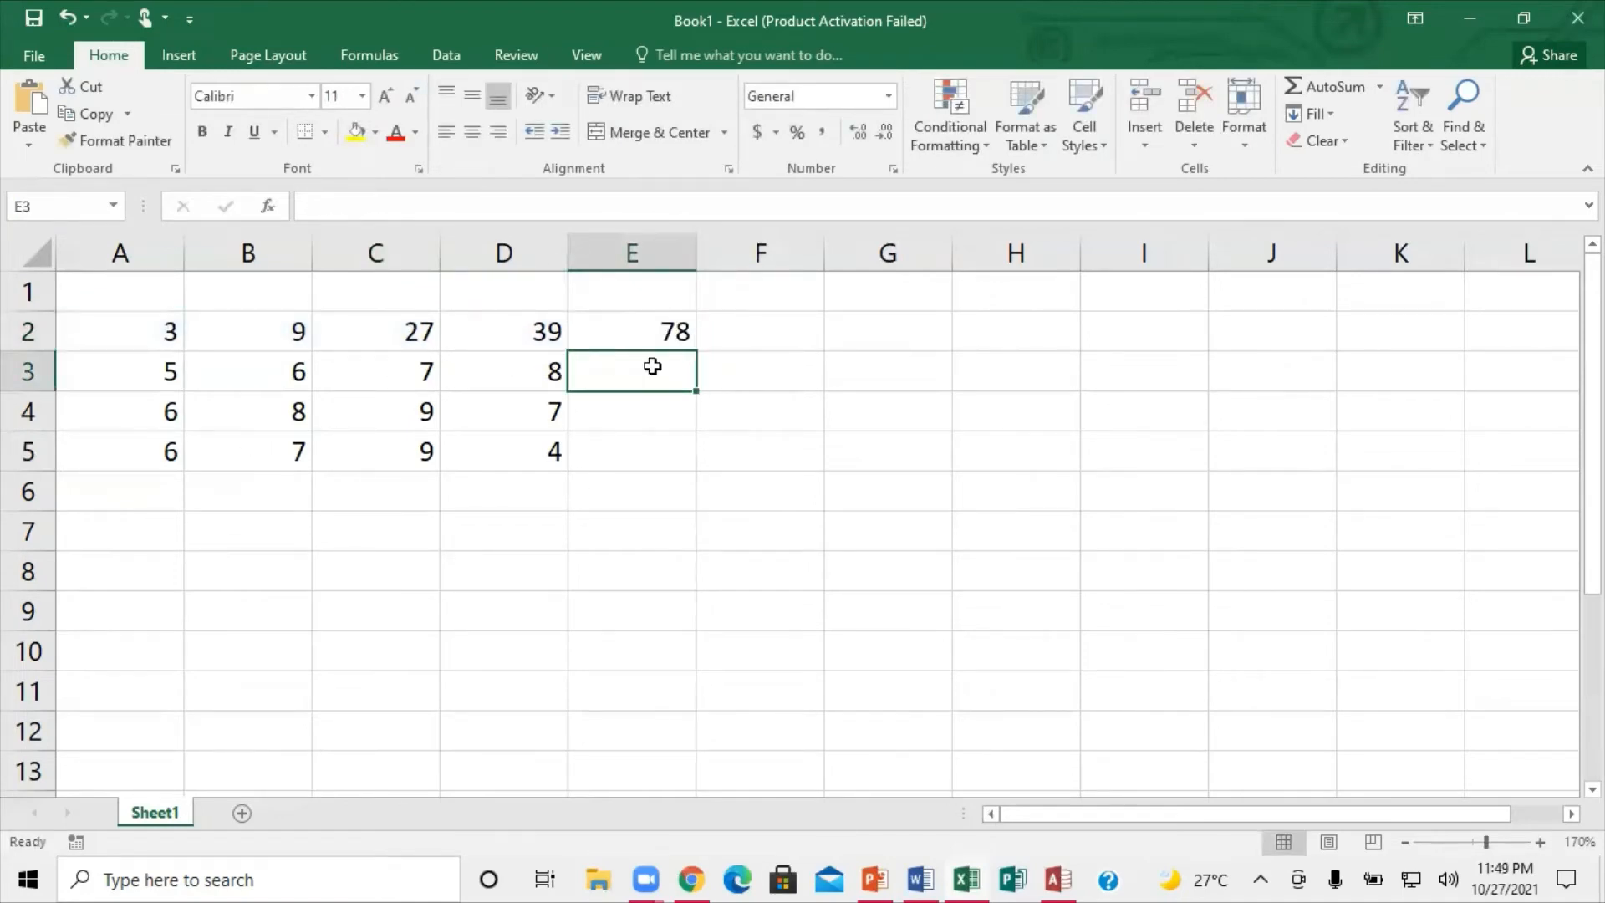
Copy the sum formula from cell E2 down through cell E5.
click(679, 328)
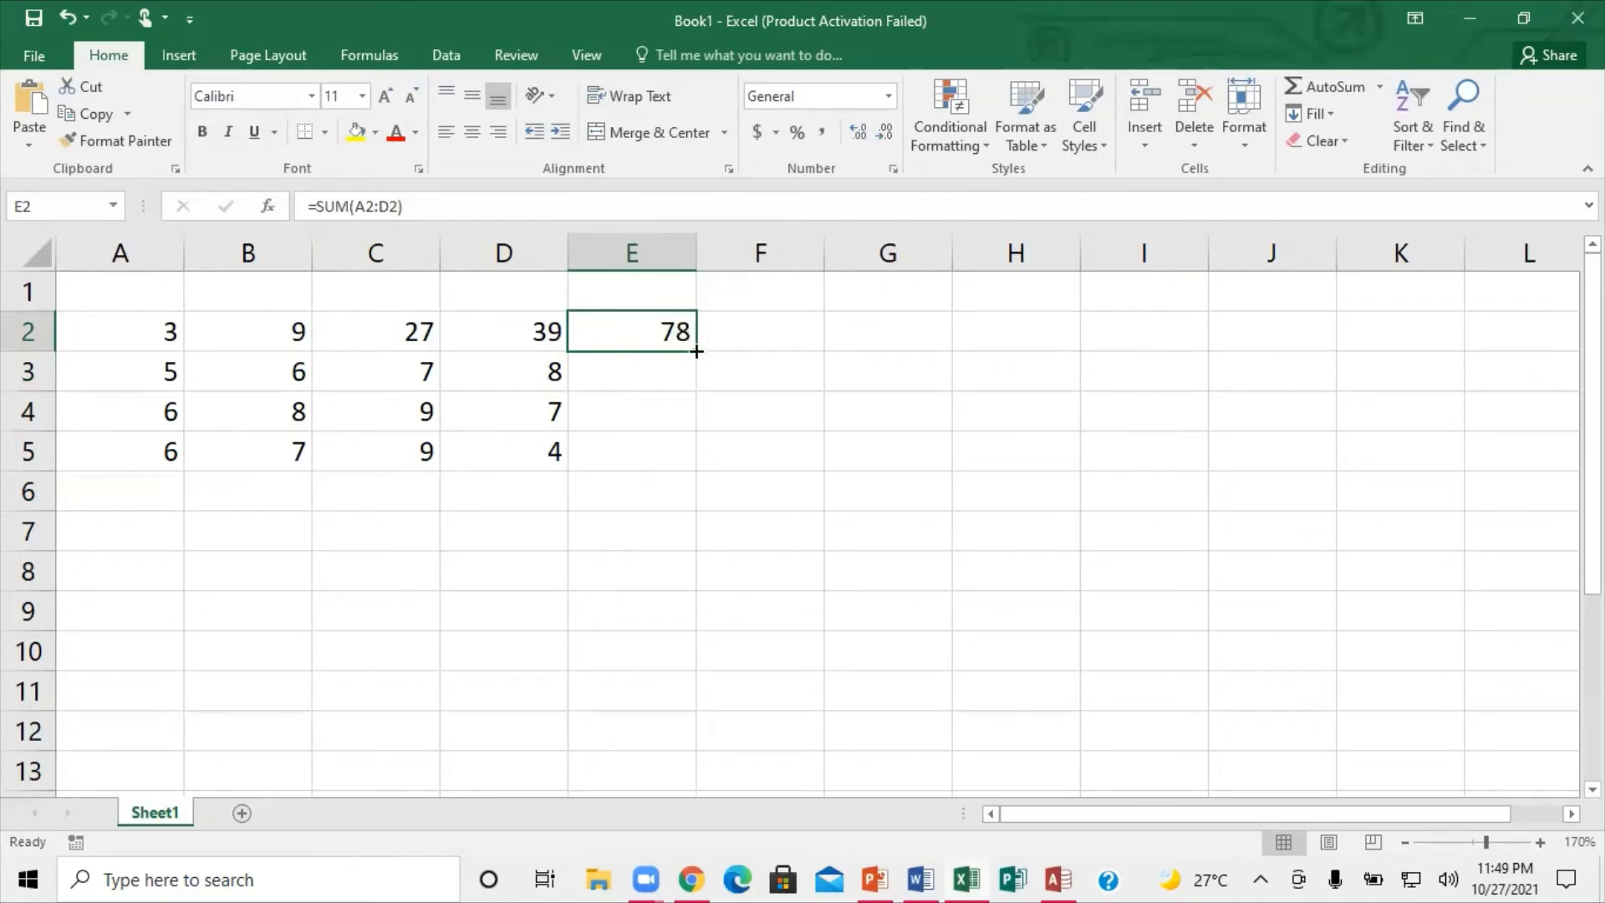
drag(696, 352, 687, 458)
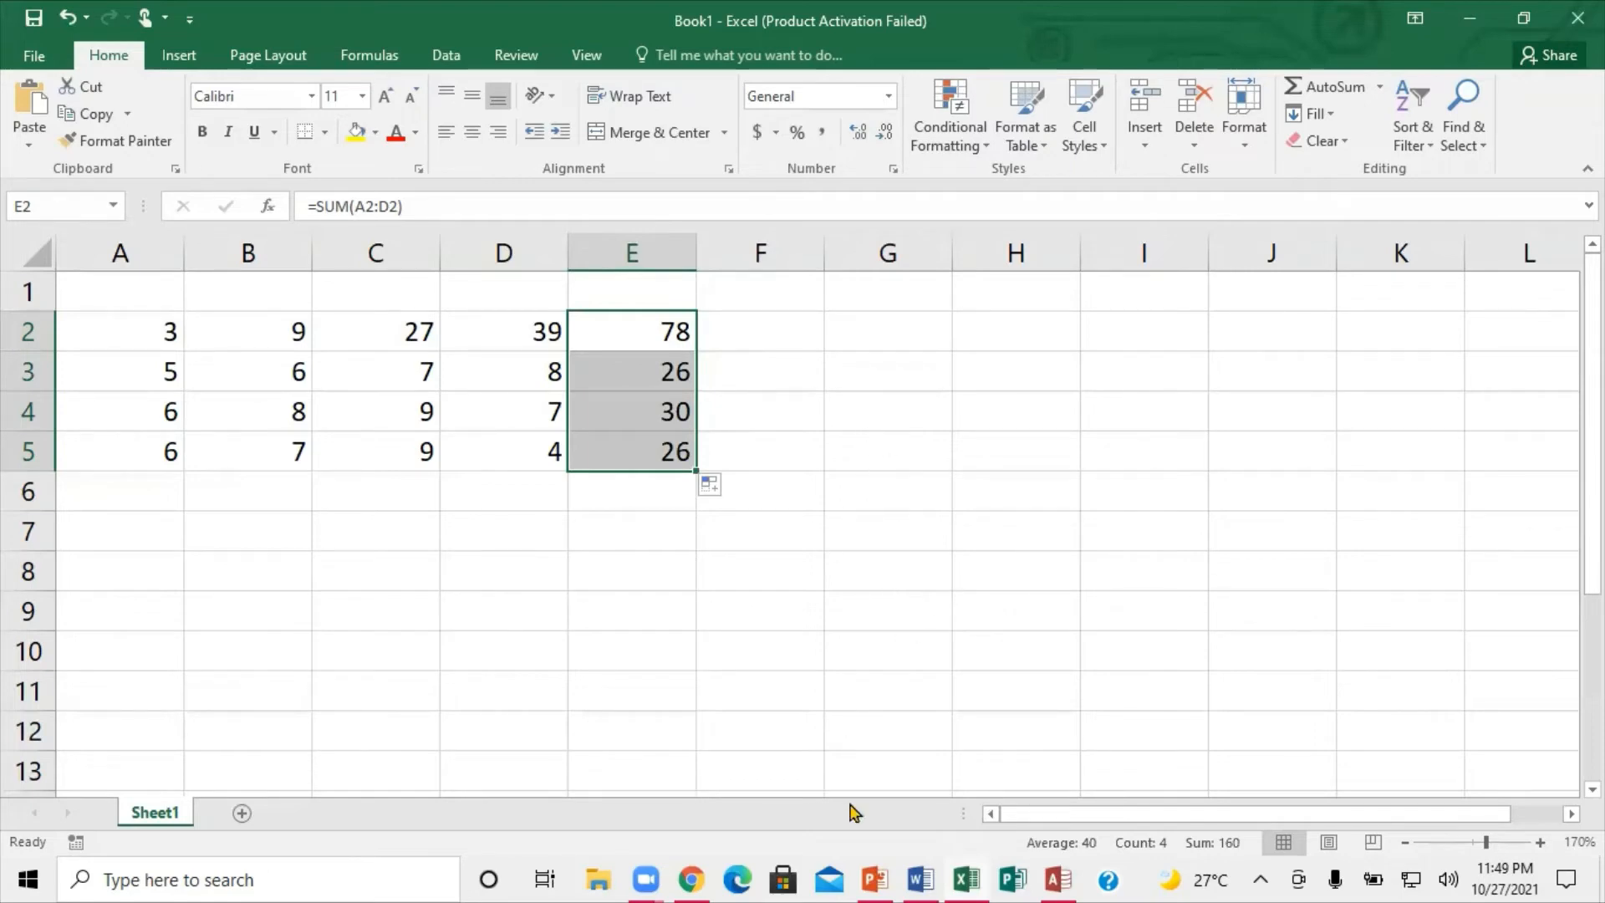
Switch to the PowerPoint presentation and view the slide listing the programs for calculation.
mouse_move(875, 878)
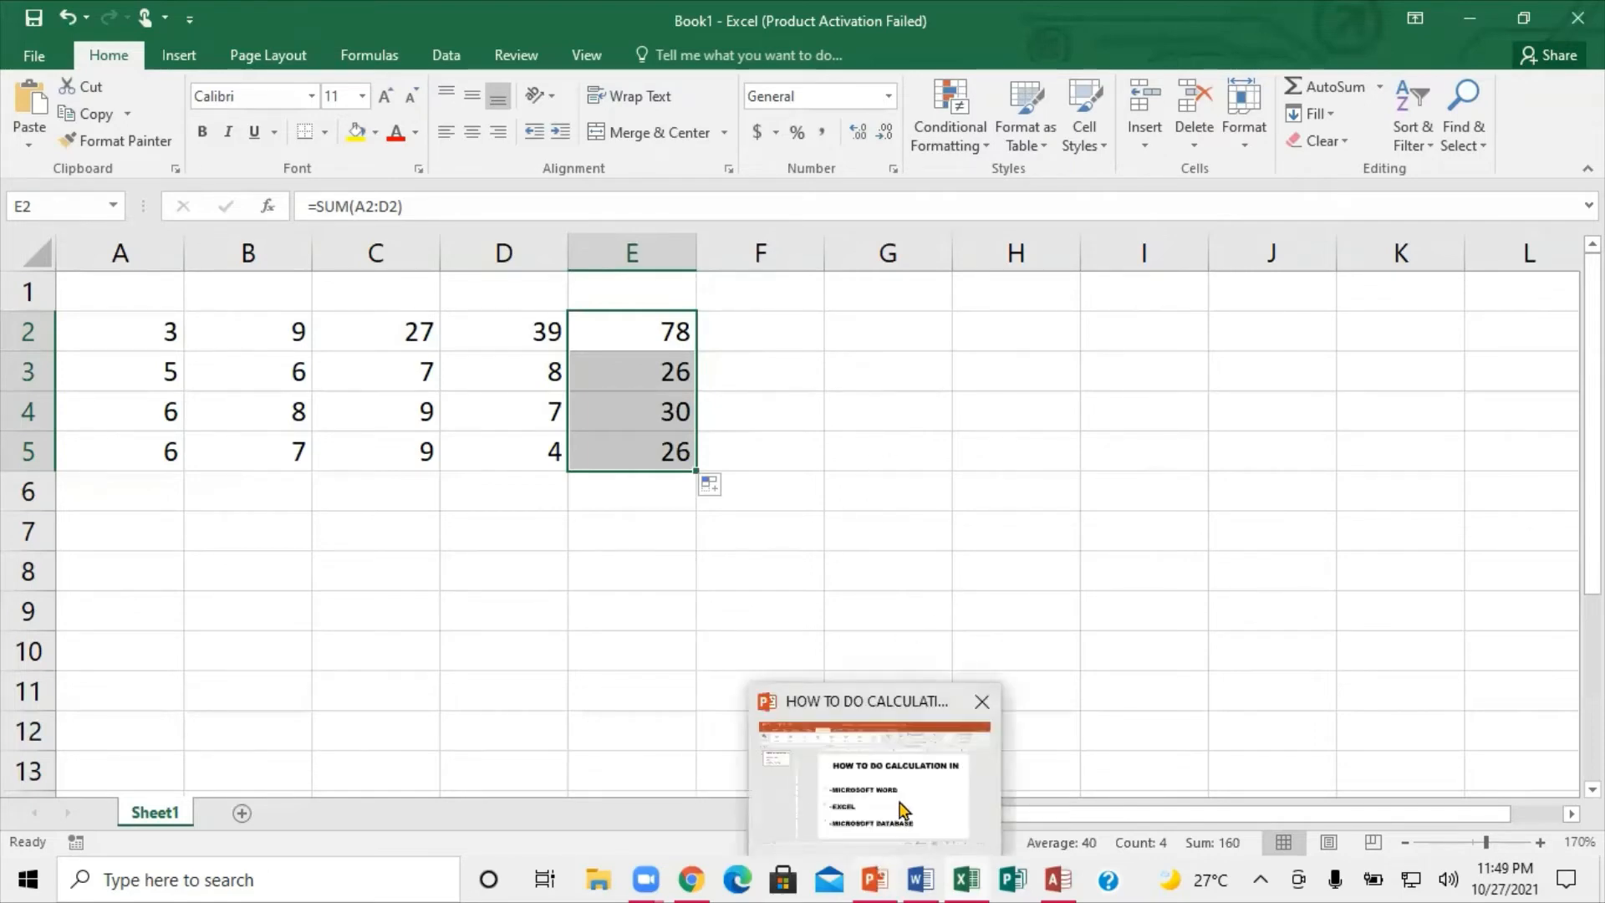
click(903, 809)
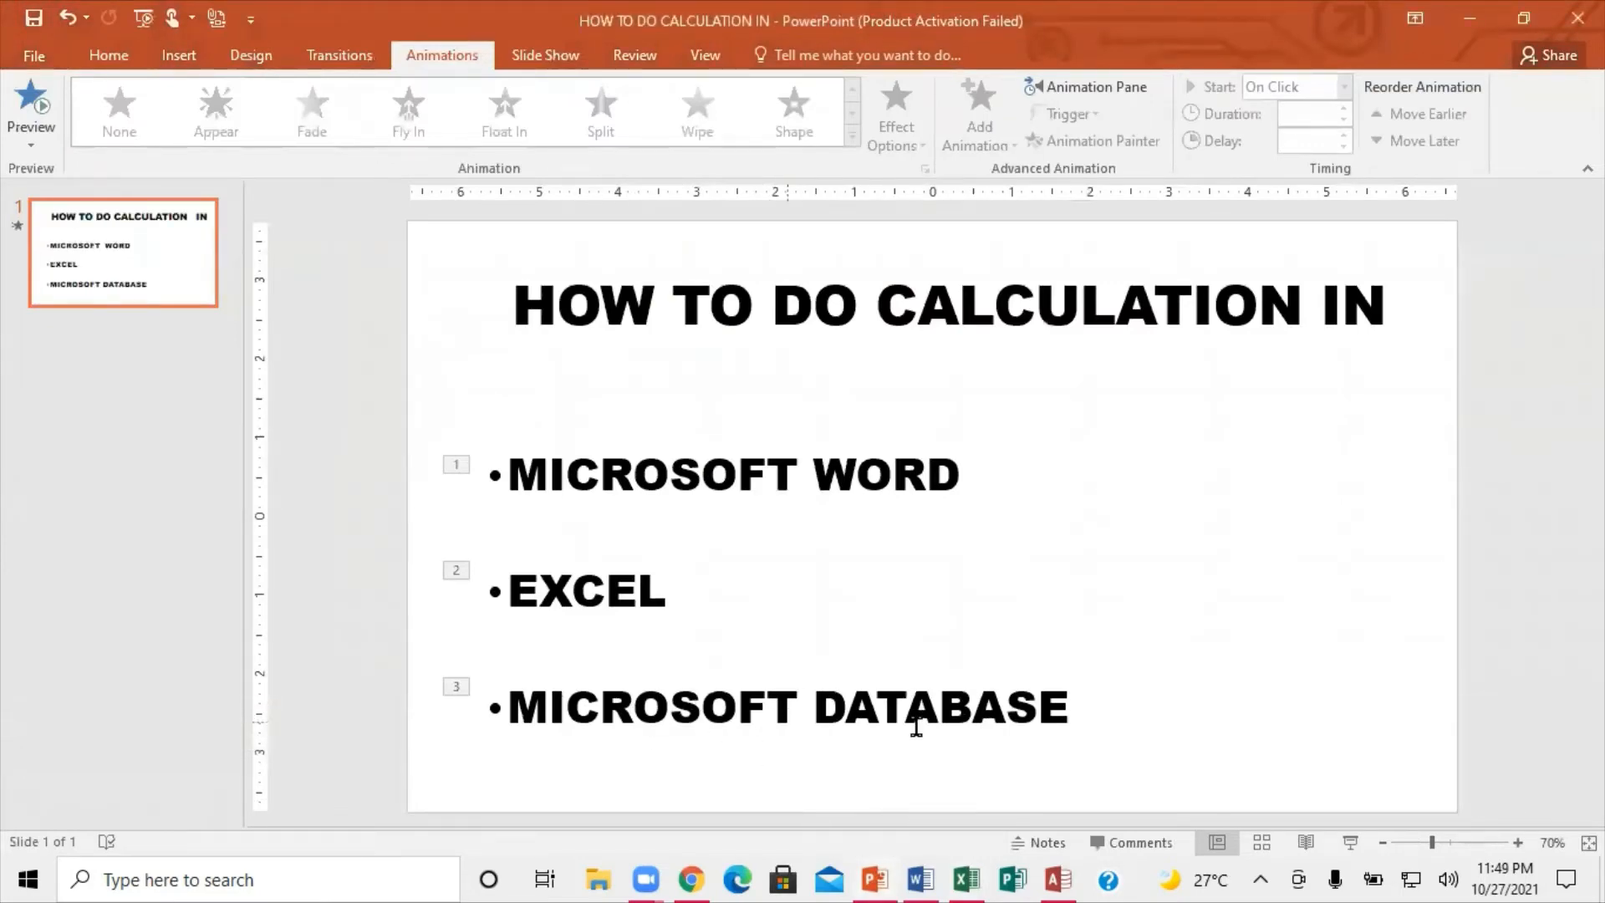
Switch to Access and create a blank desktop database with the file name Database3.
click(1061, 877)
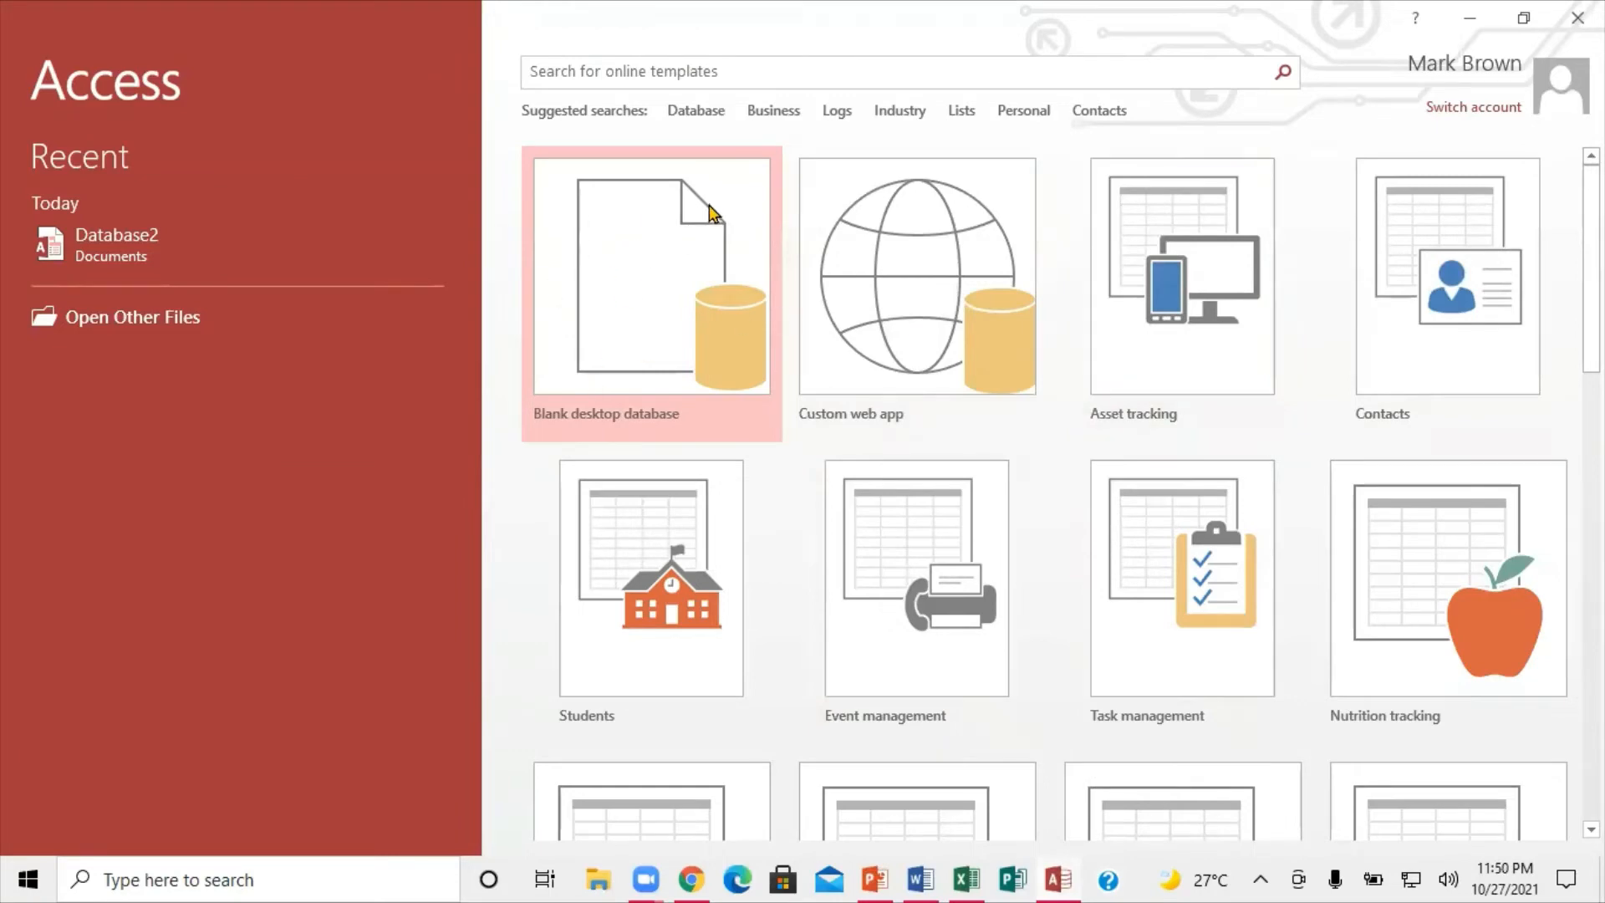
click(622, 284)
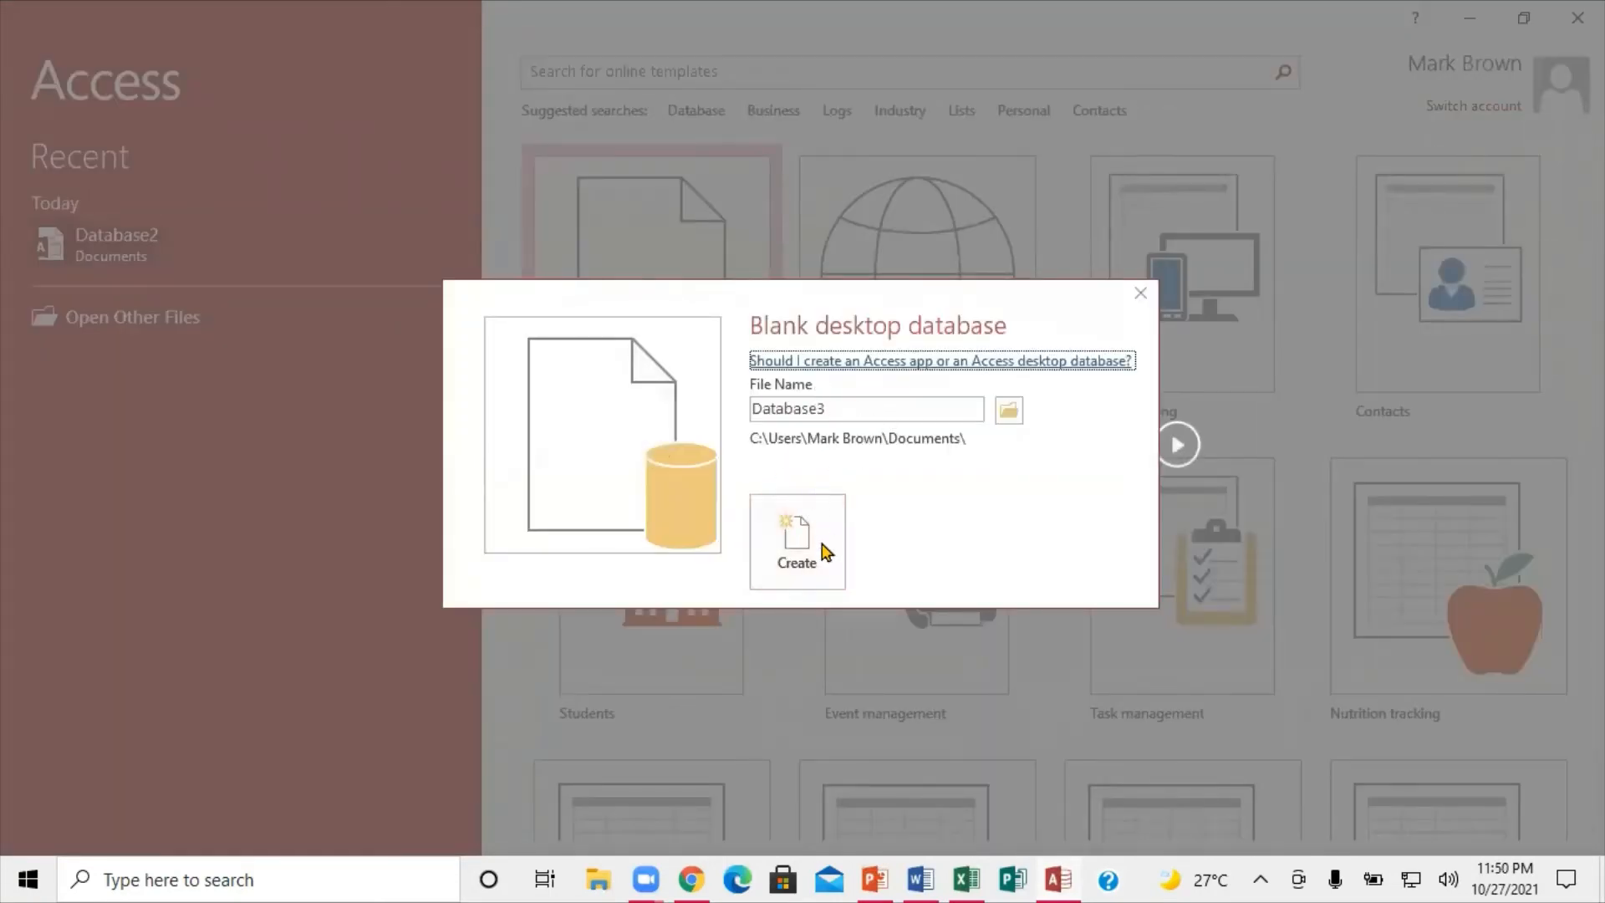
click(800, 549)
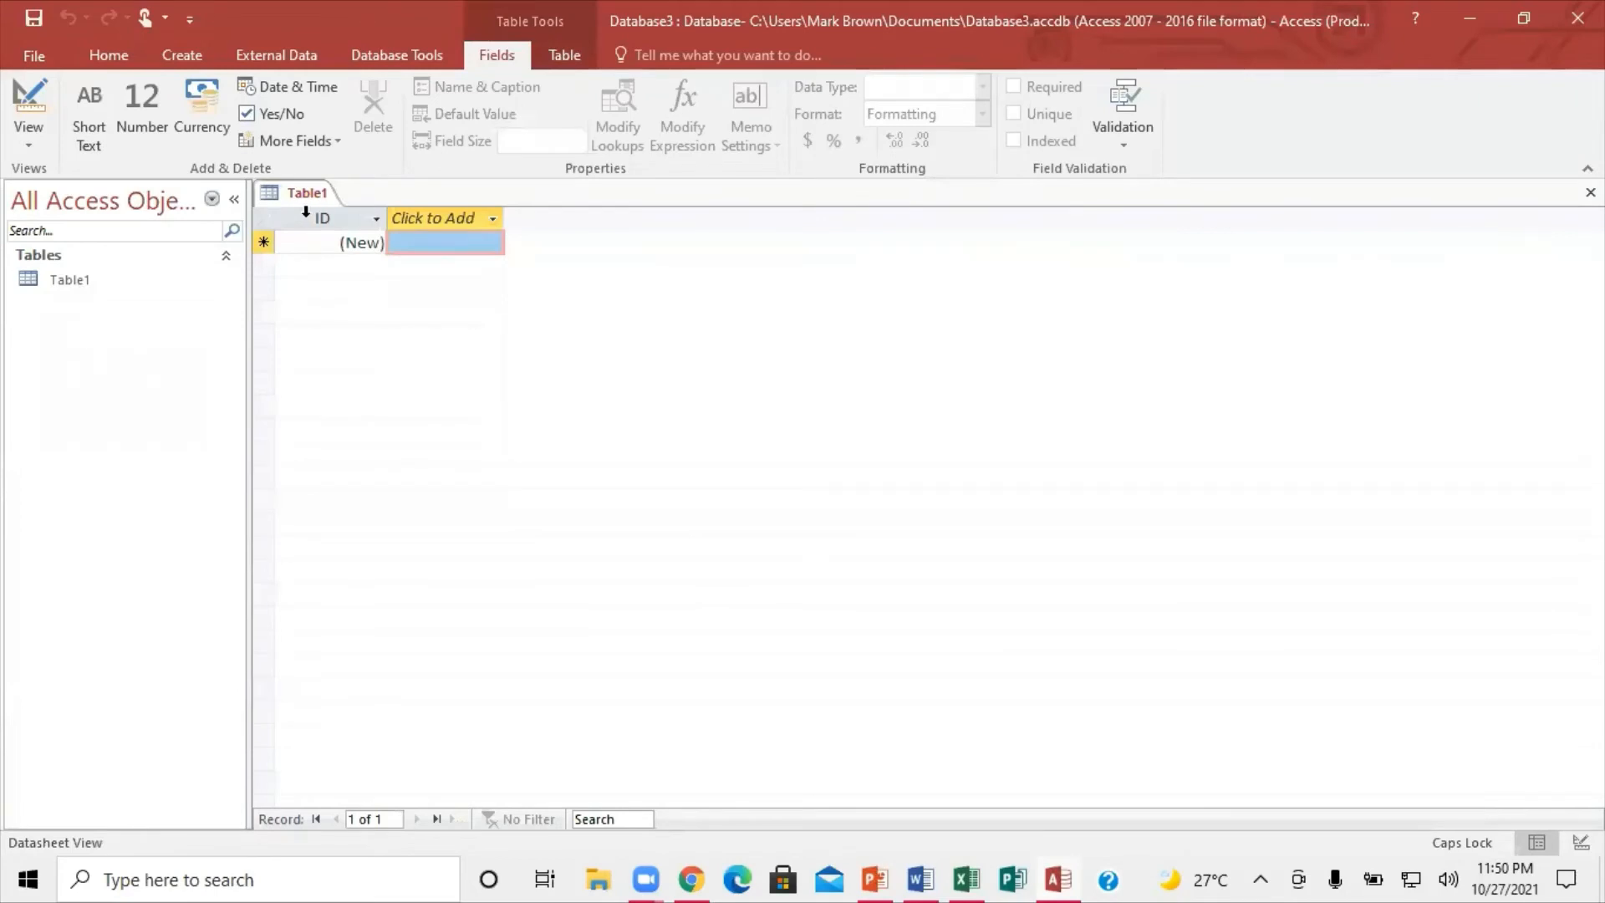
Close the open default table and start a new table in Design view.
right_click(298, 201)
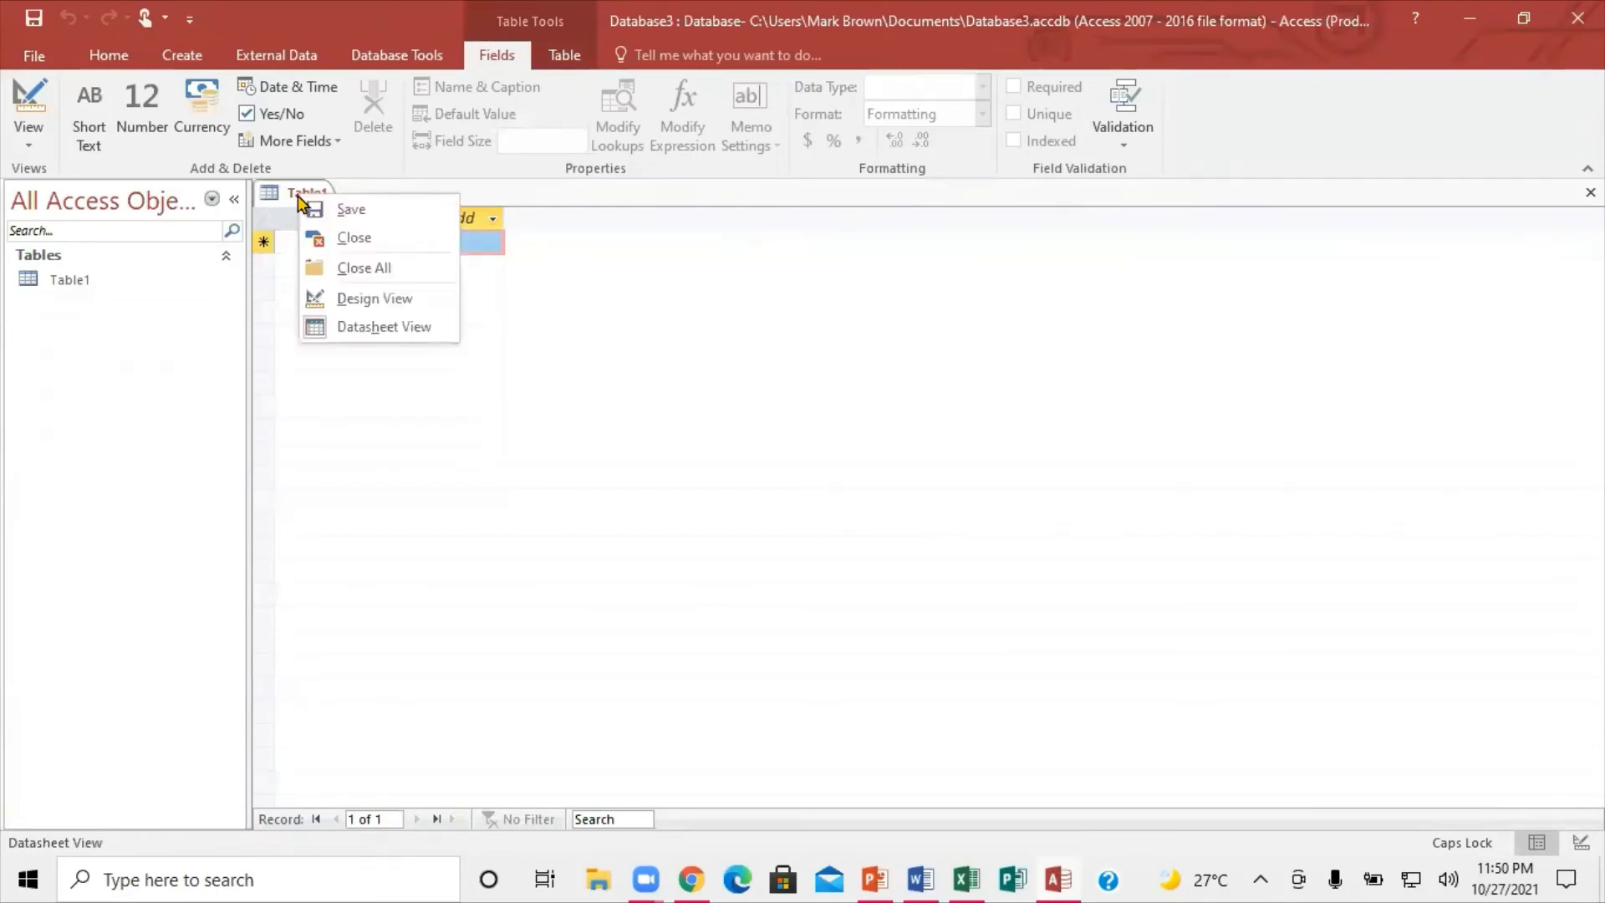
click(368, 269)
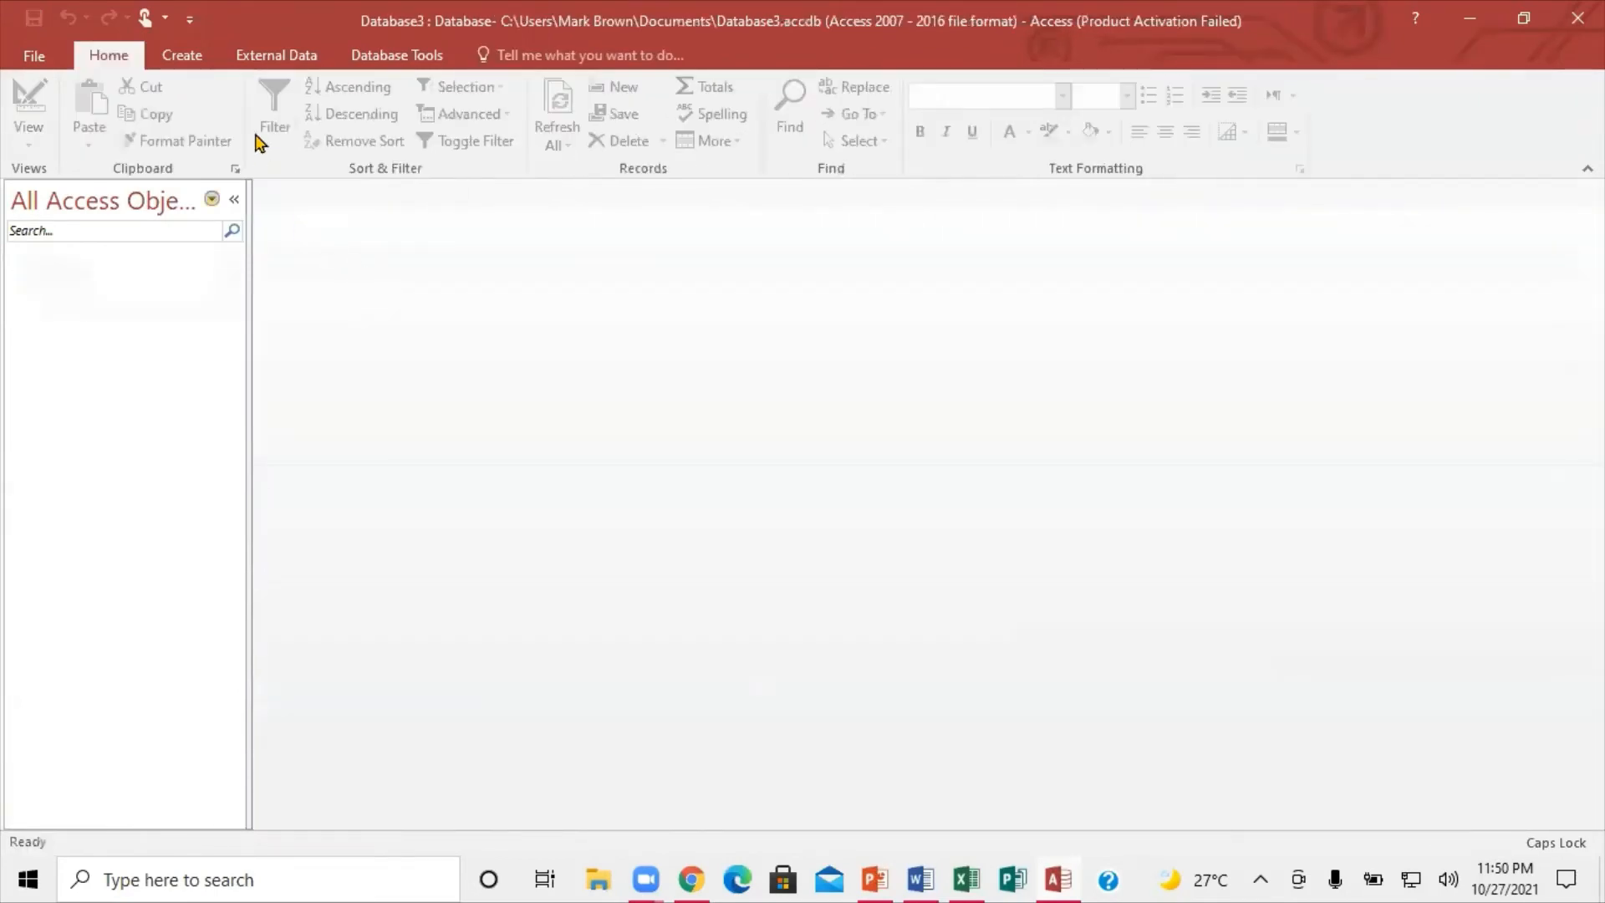
click(184, 57)
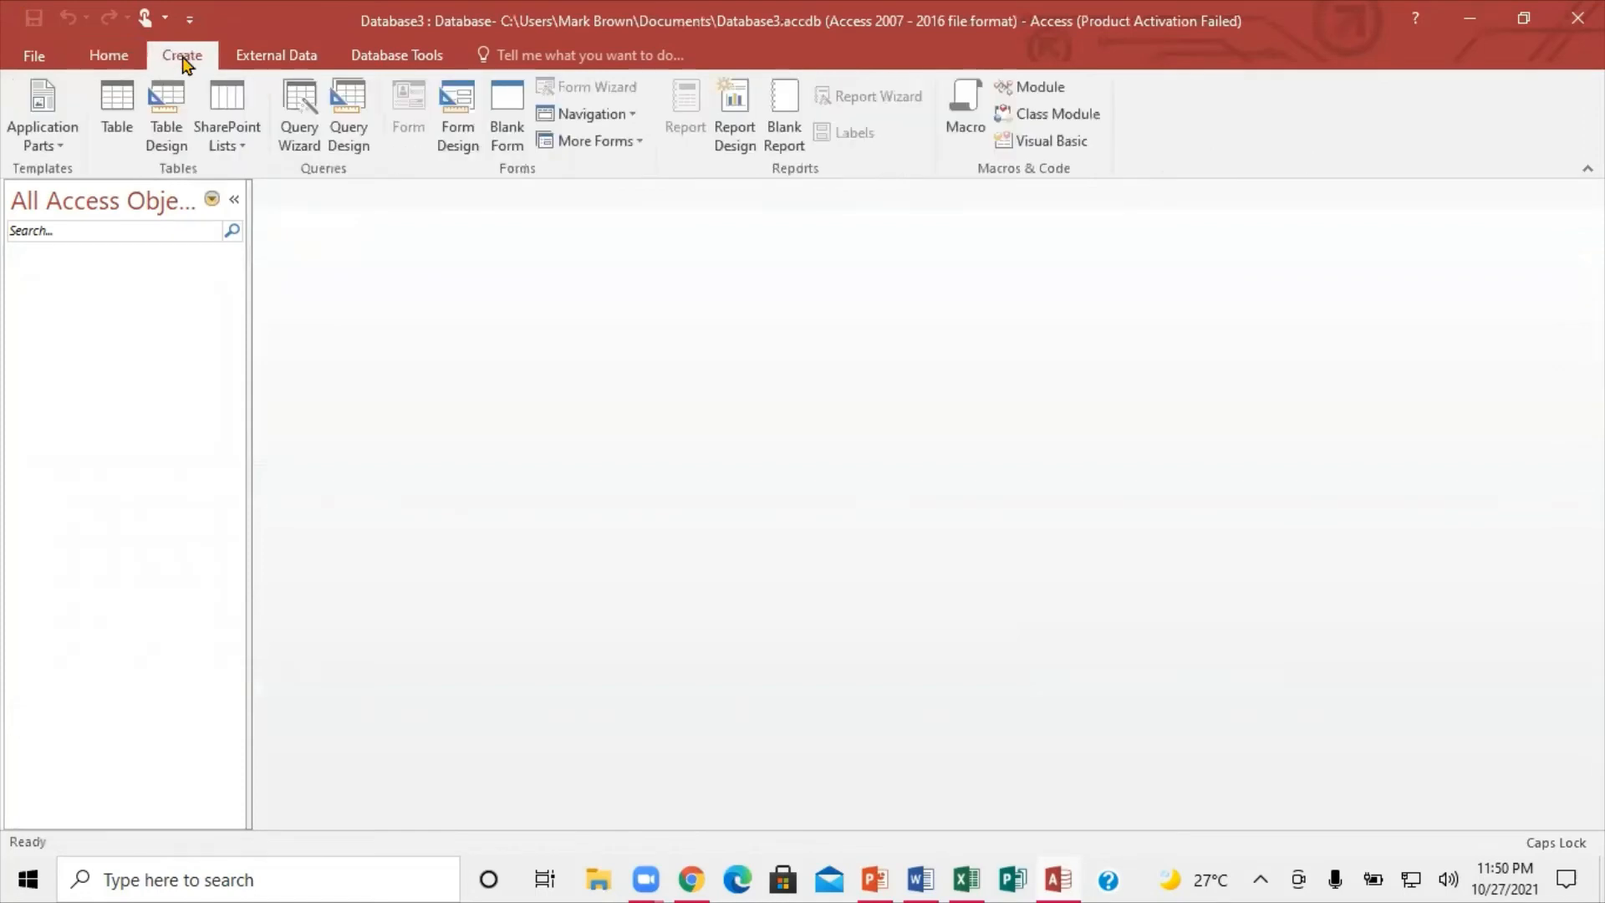
click(155, 96)
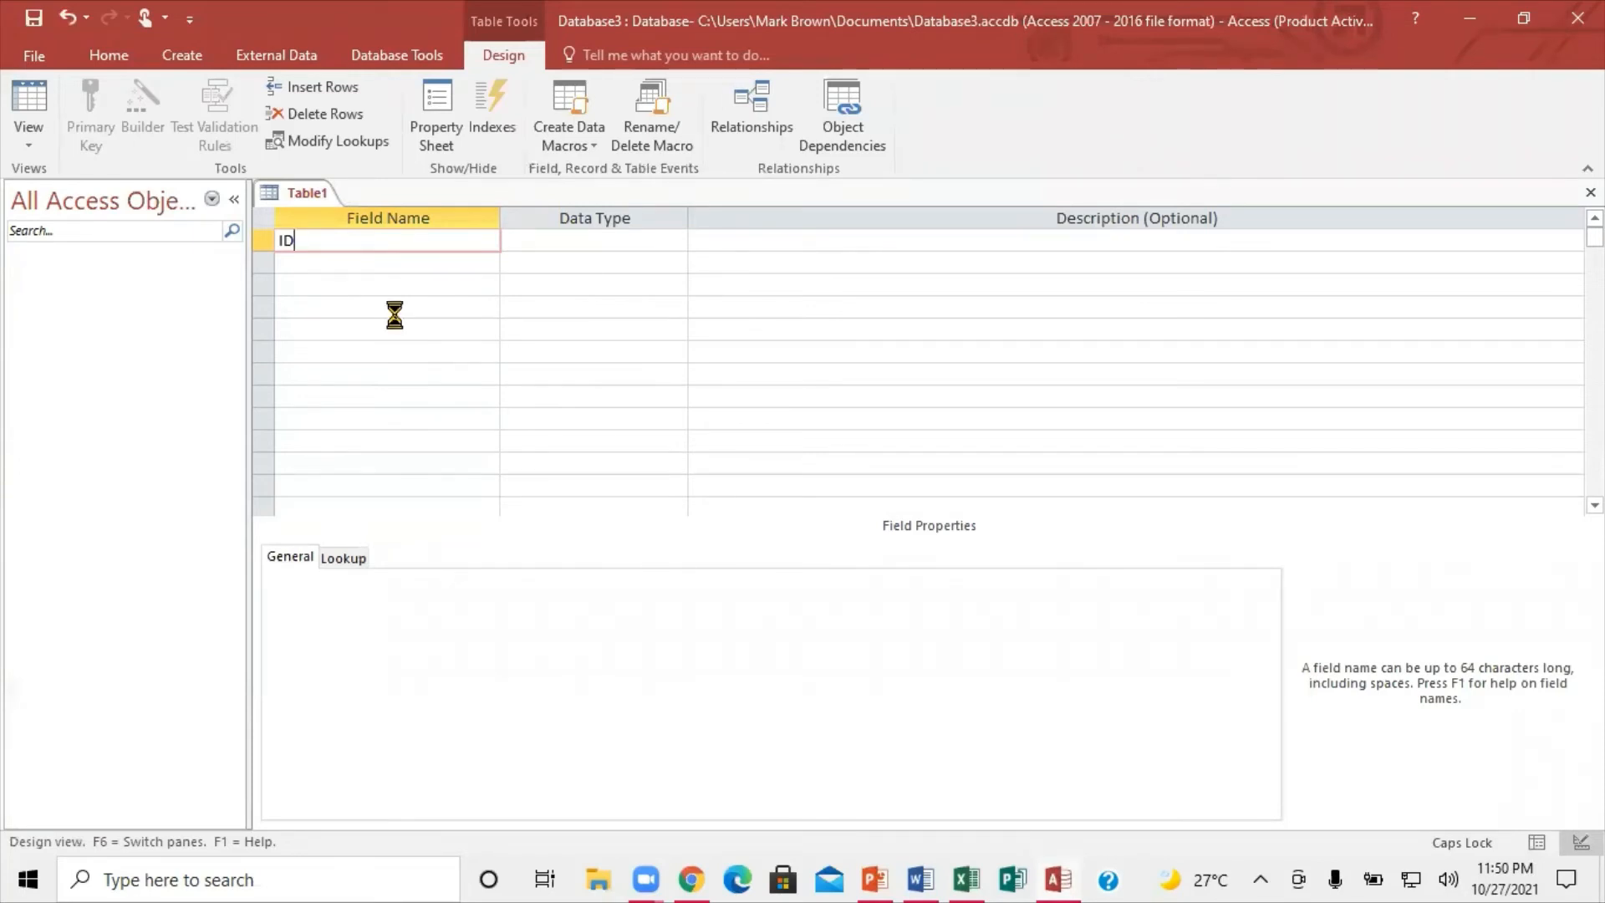
Define the first field, ID, with the AutoNumber data type.
click(554, 241)
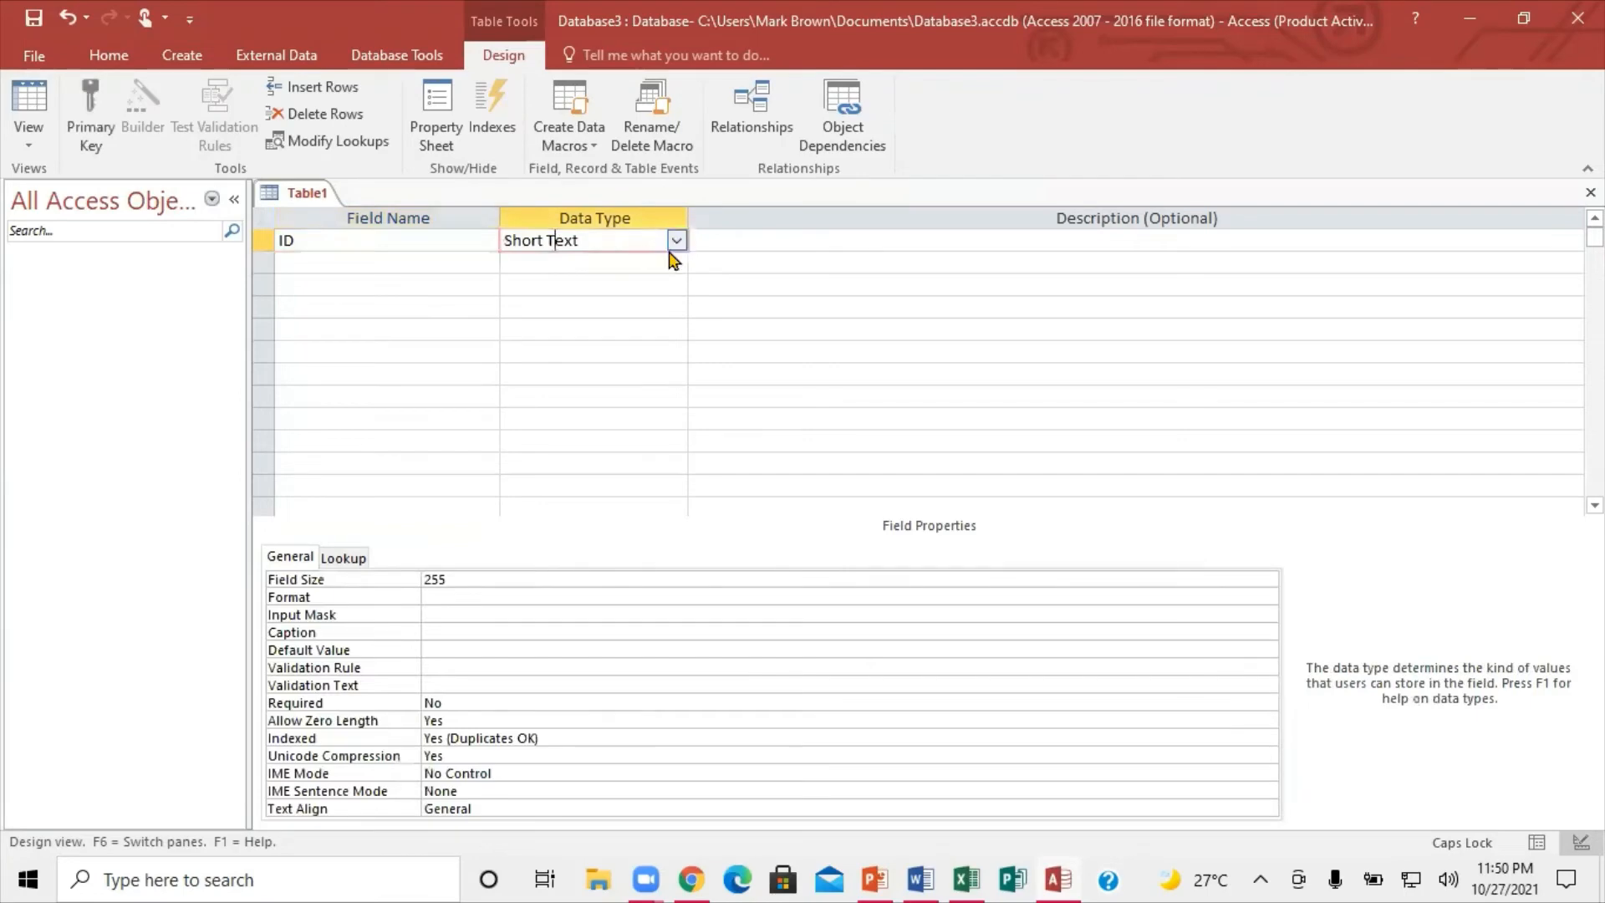
click(677, 241)
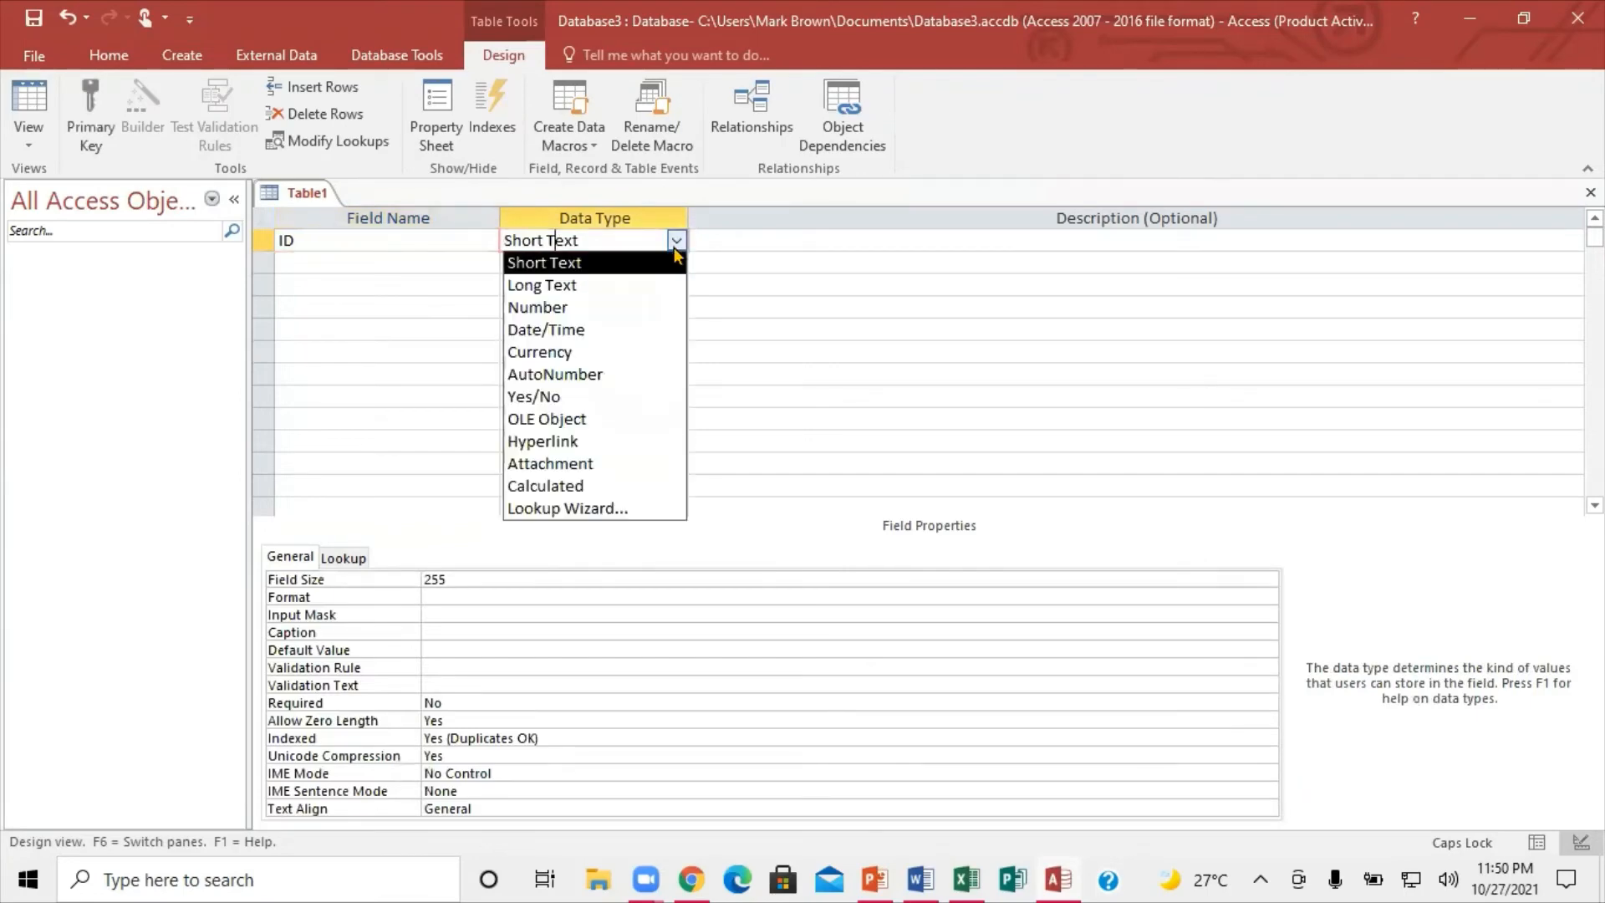
click(581, 373)
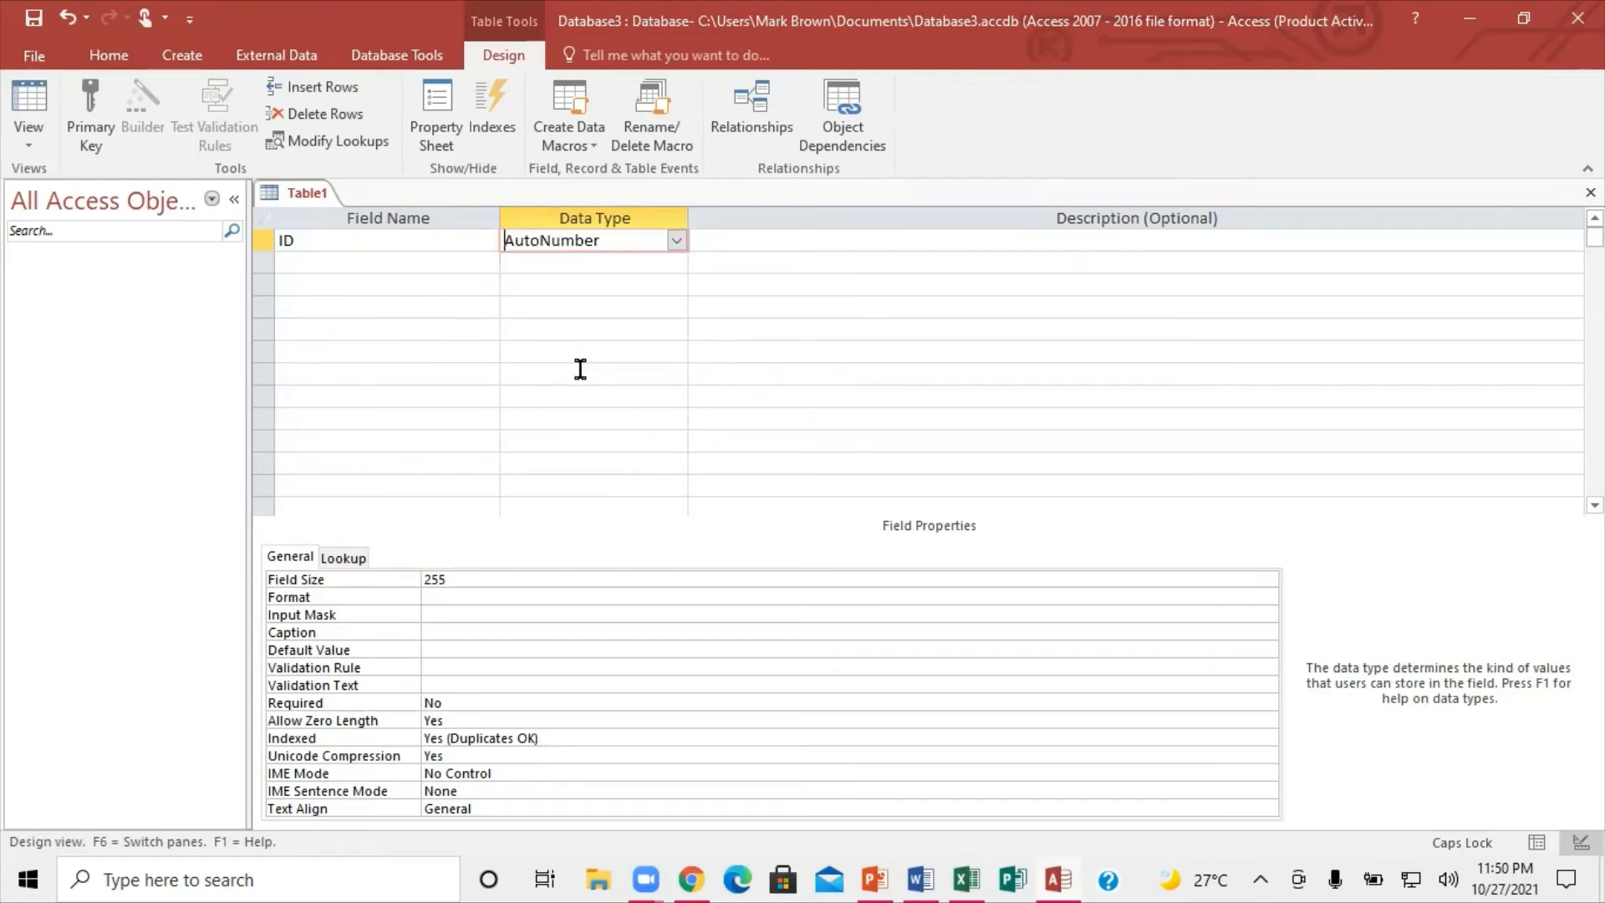
Add a second field named ITEM with the Short Text data type and reduce its field size.
click(319, 263)
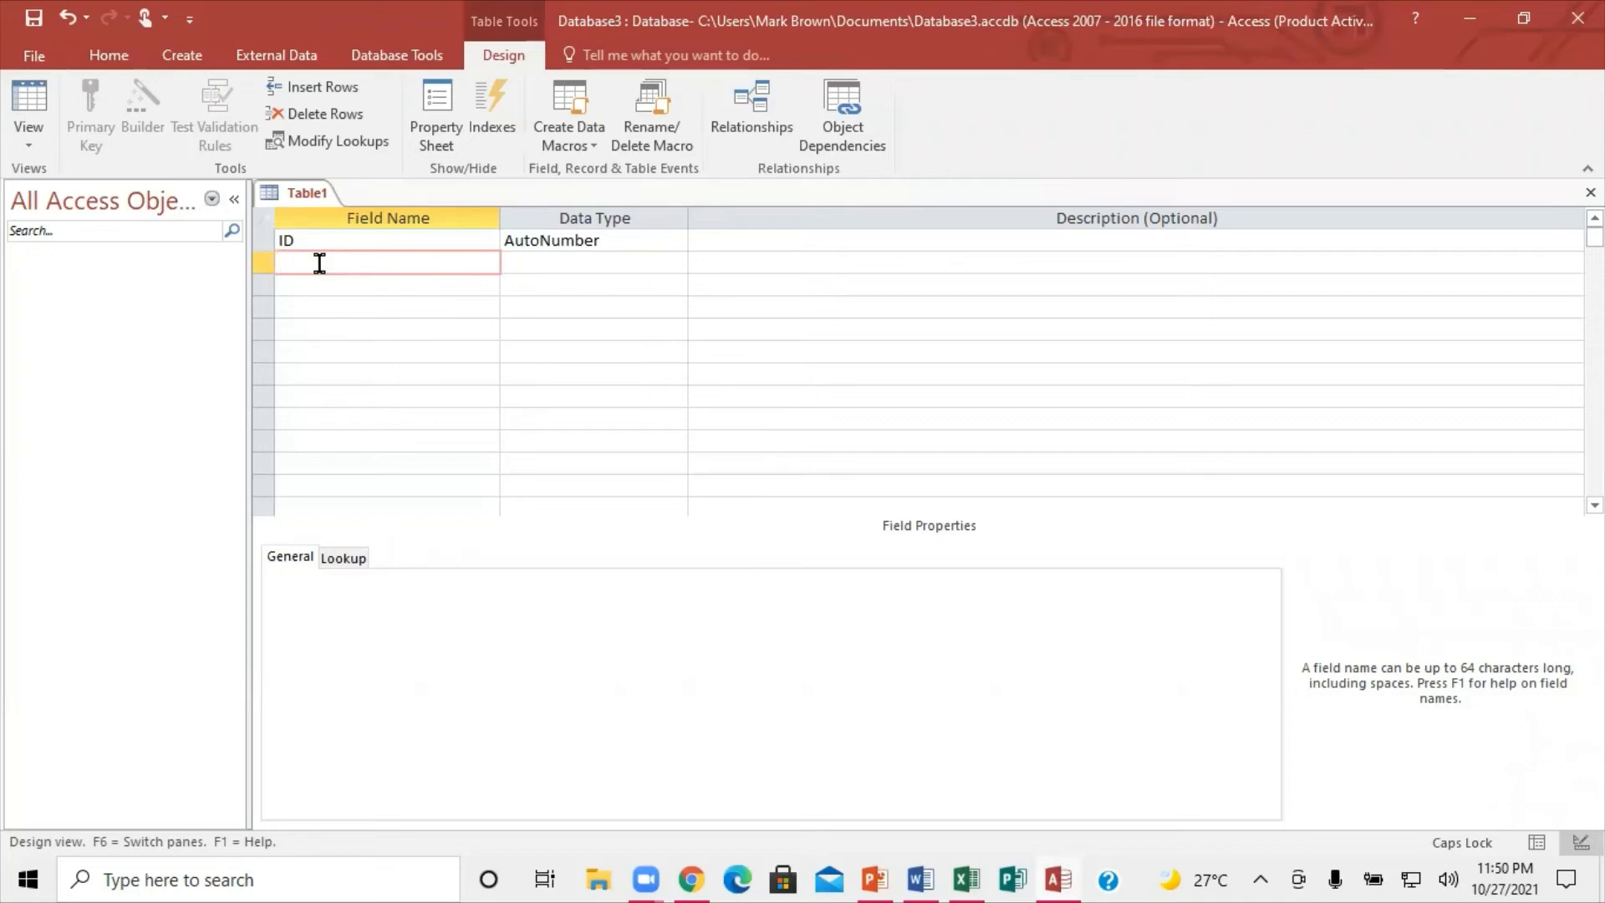
text(TEM)
click(525, 261)
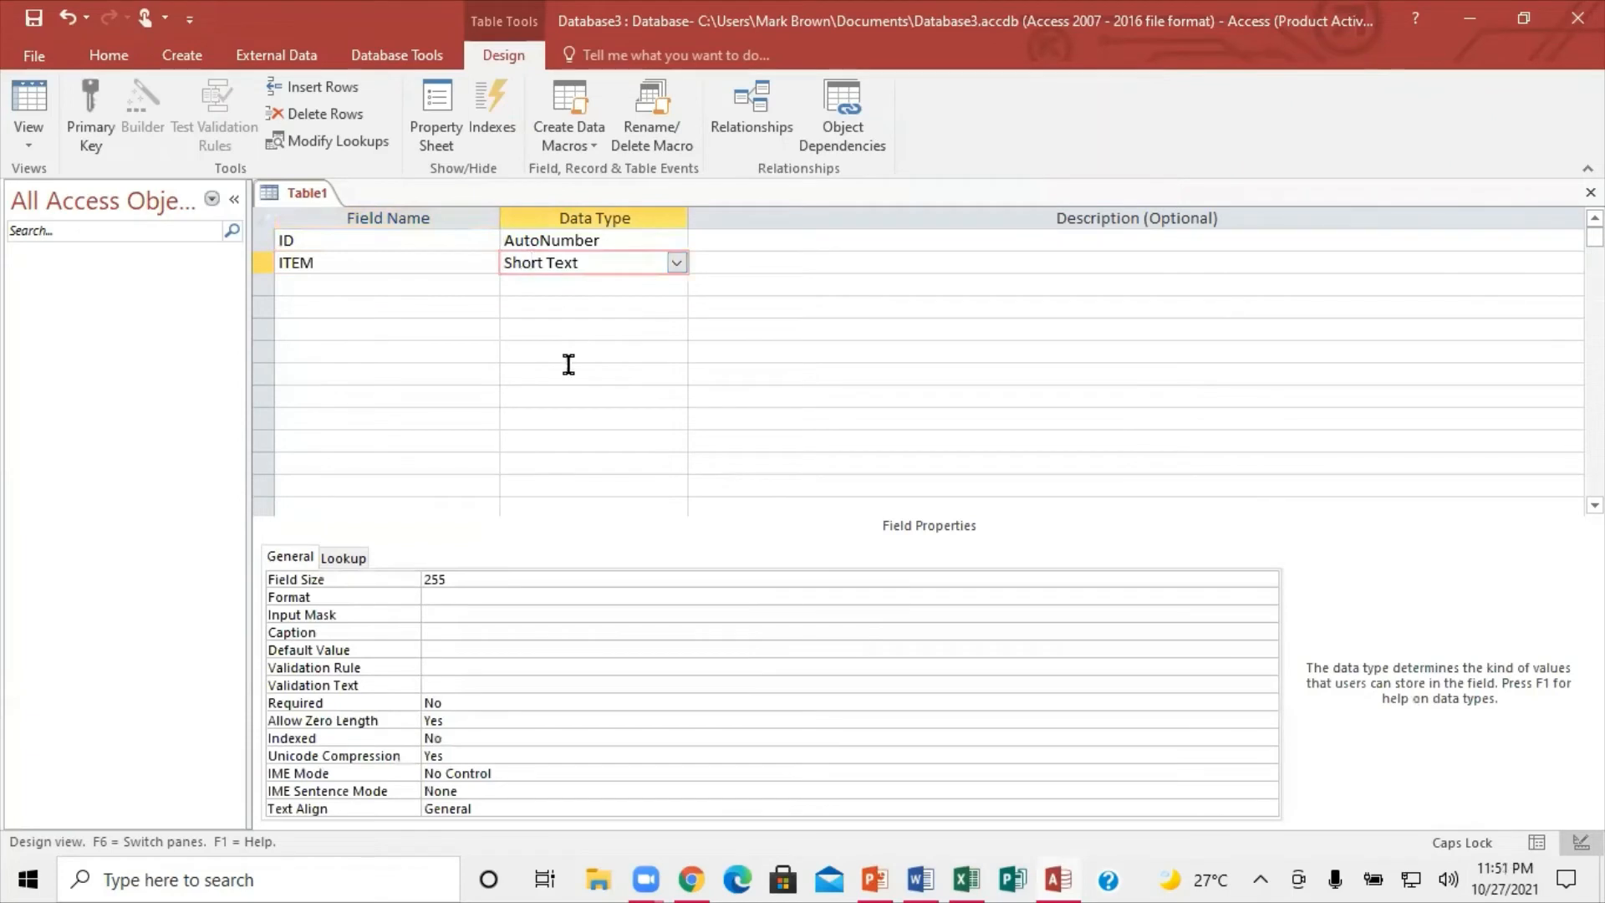
click(435, 579)
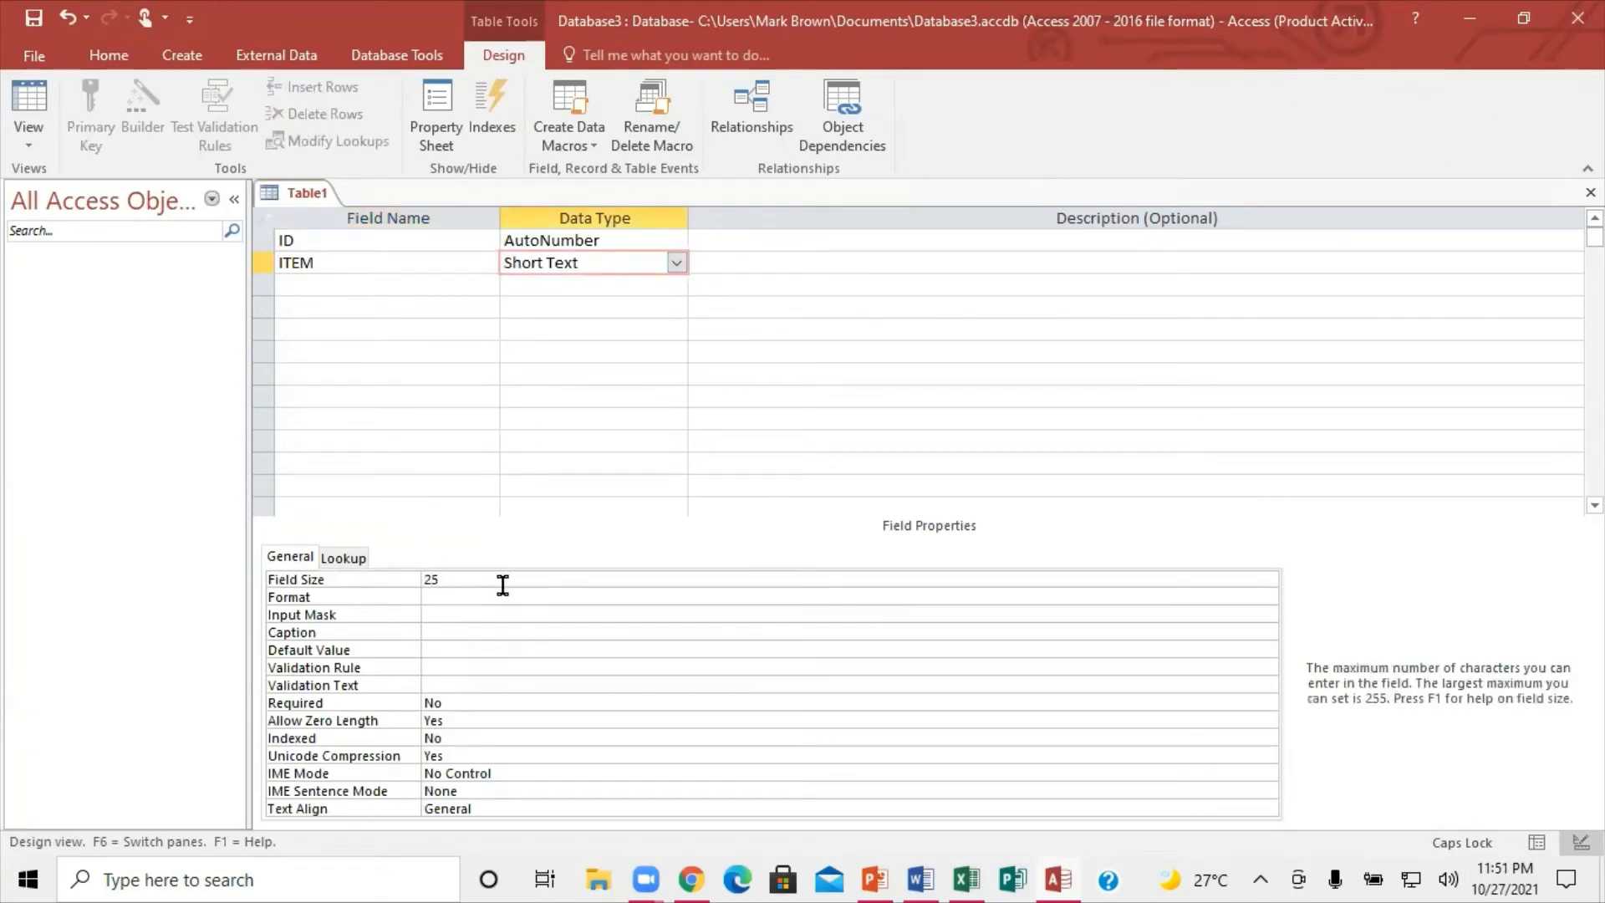
key(BackSpace)
text(1)
Add a third field named QUANTITY with the Number data type.
click(305, 286)
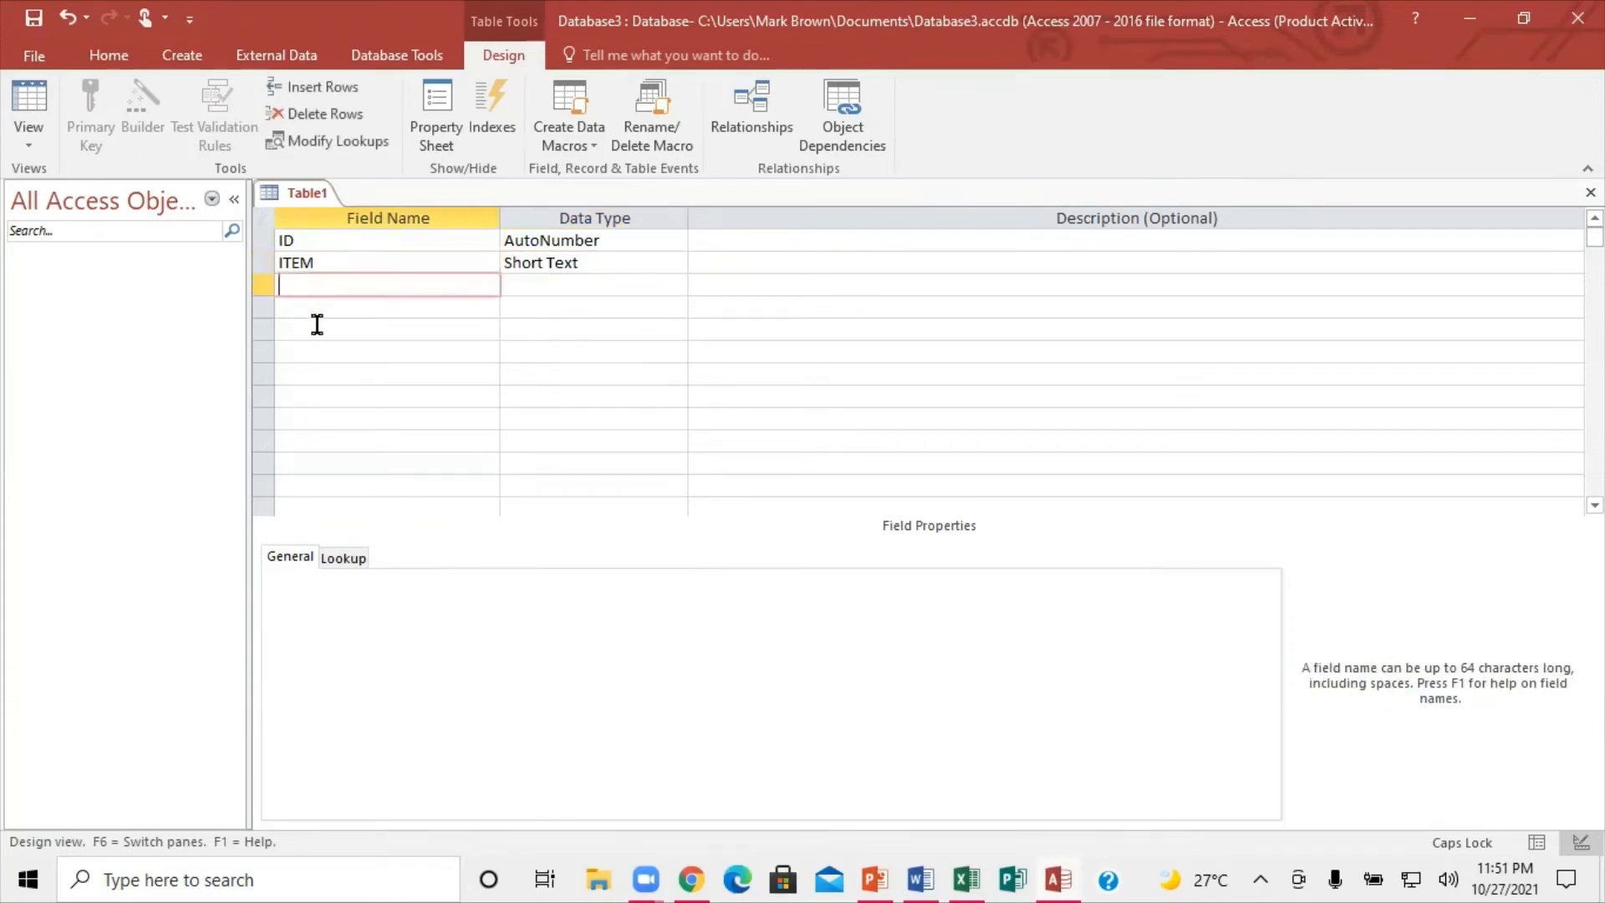
text(QUANTITY)
click(568, 283)
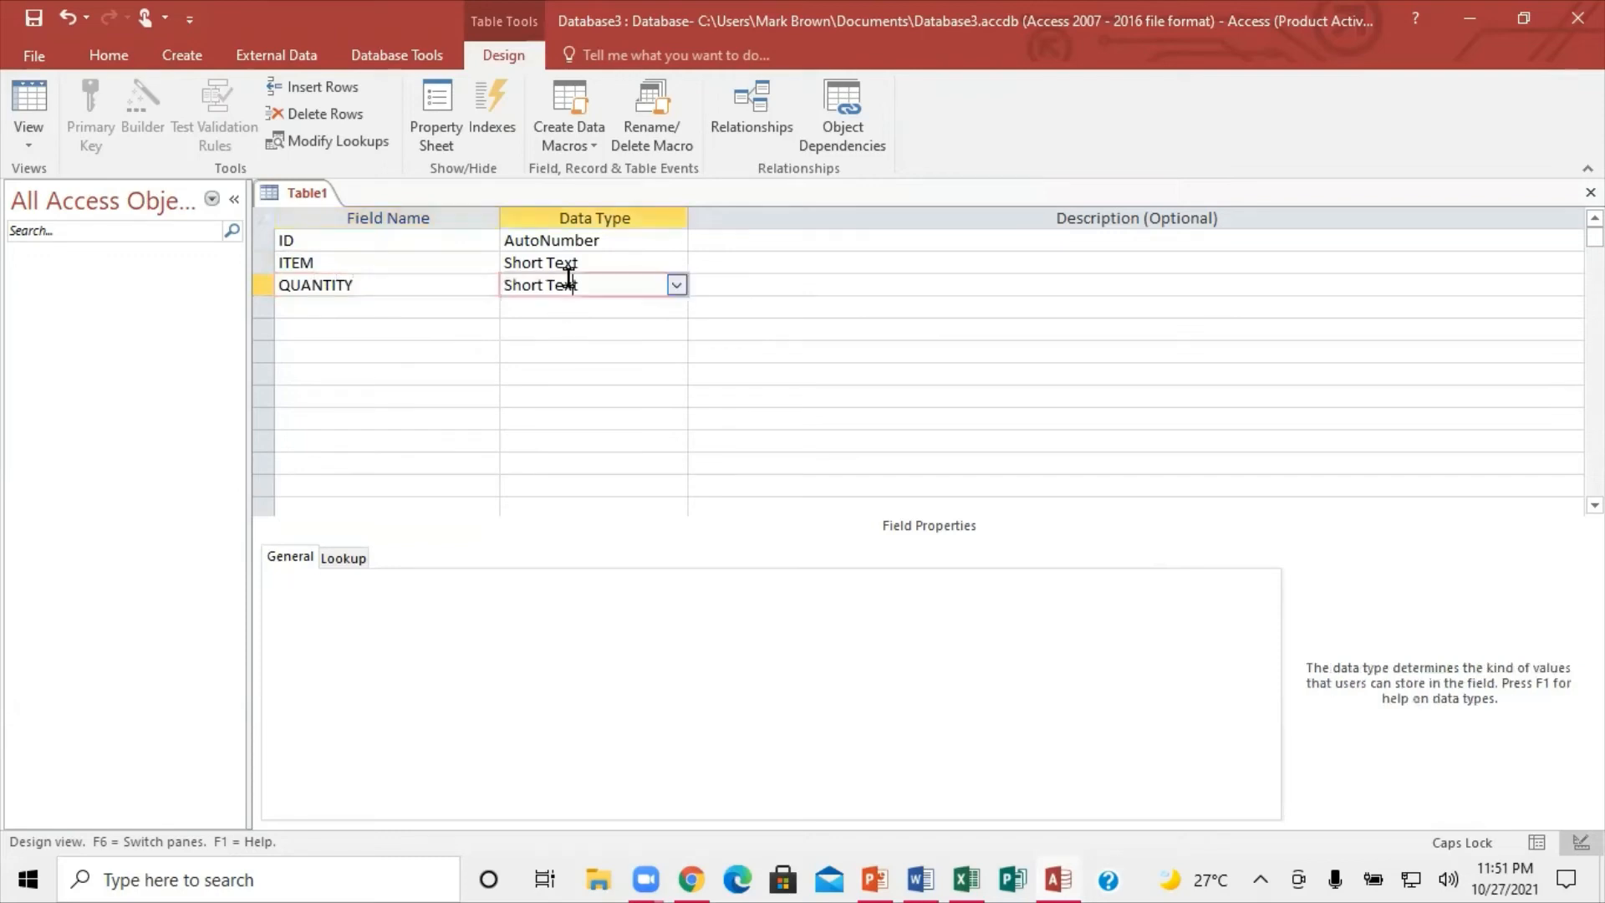
click(677, 287)
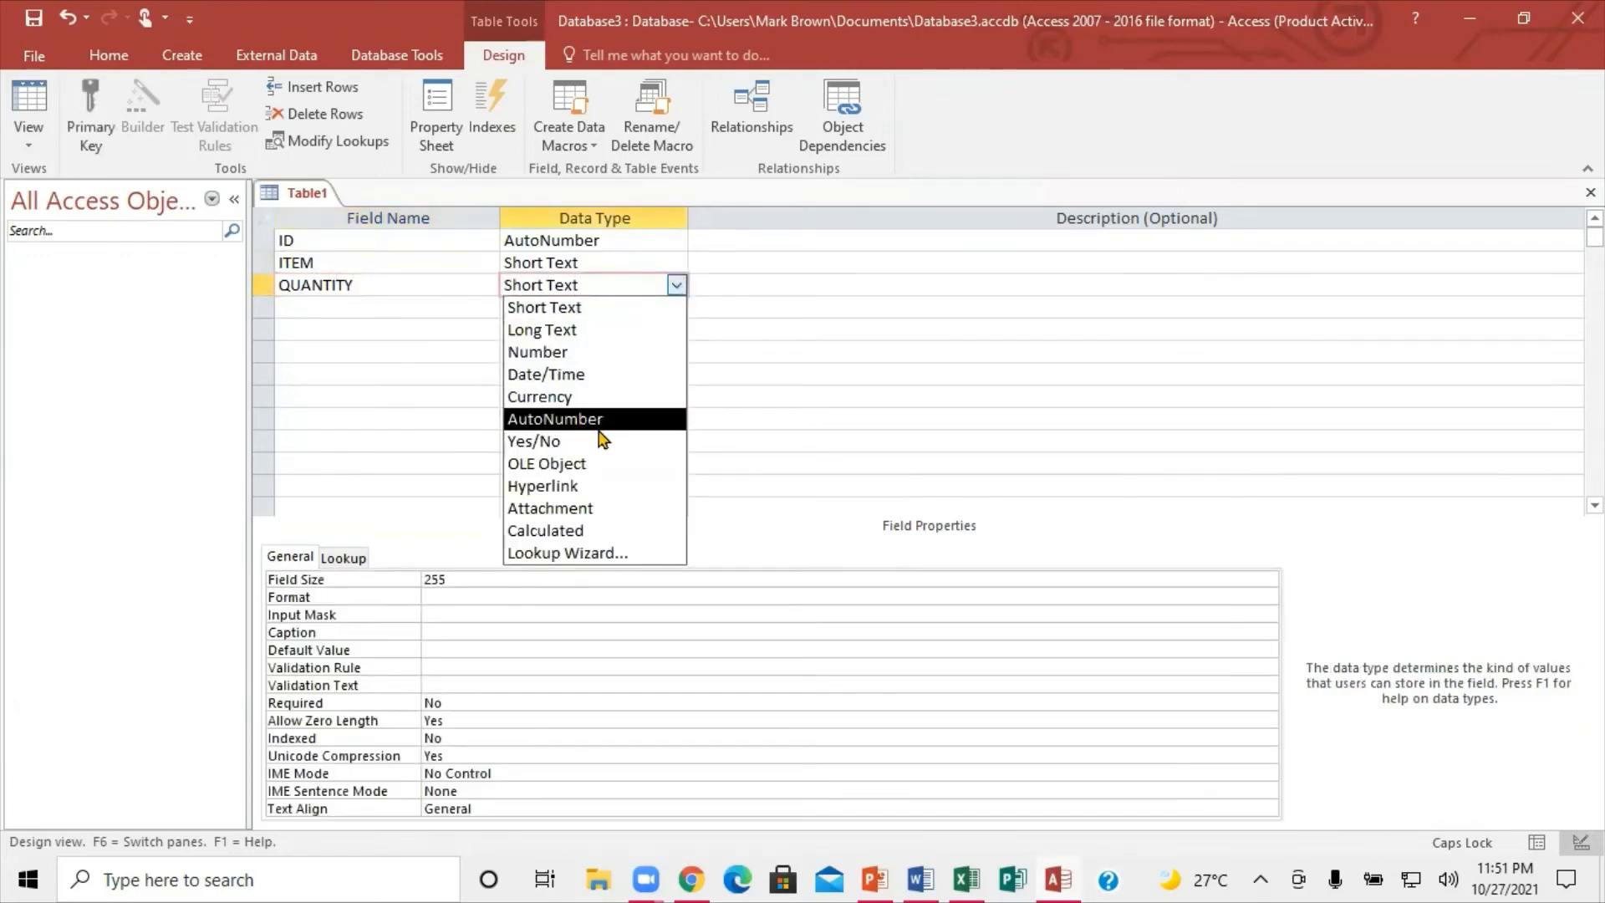
click(585, 351)
Add a fourth field named PRICE with the Currency data type.
click(319, 304)
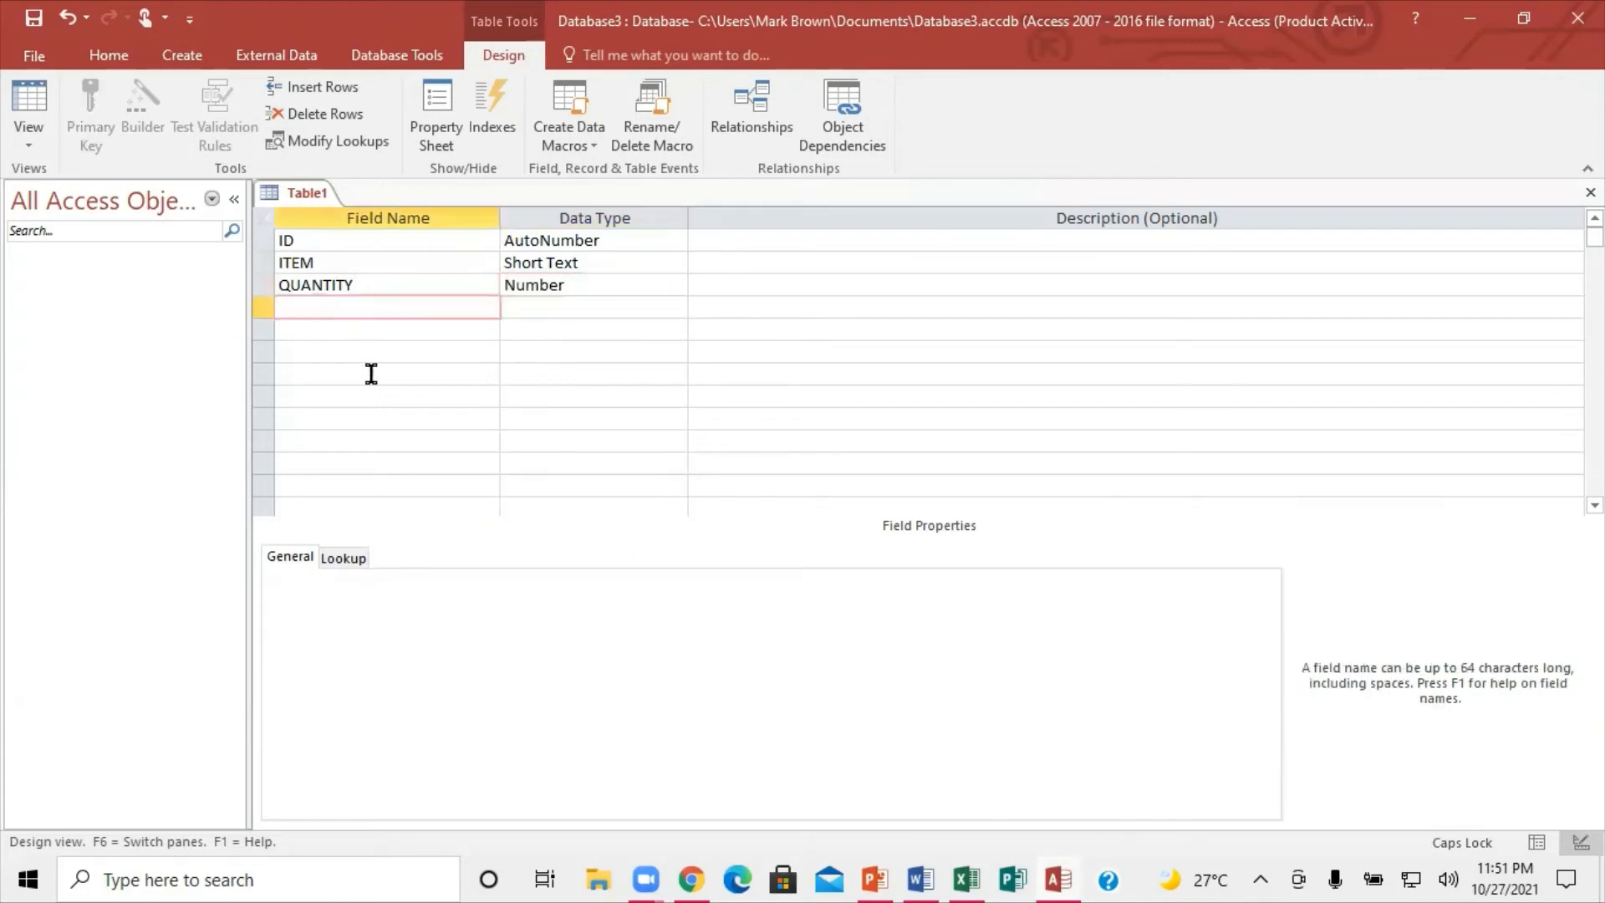
text(PRICE)
click(532, 309)
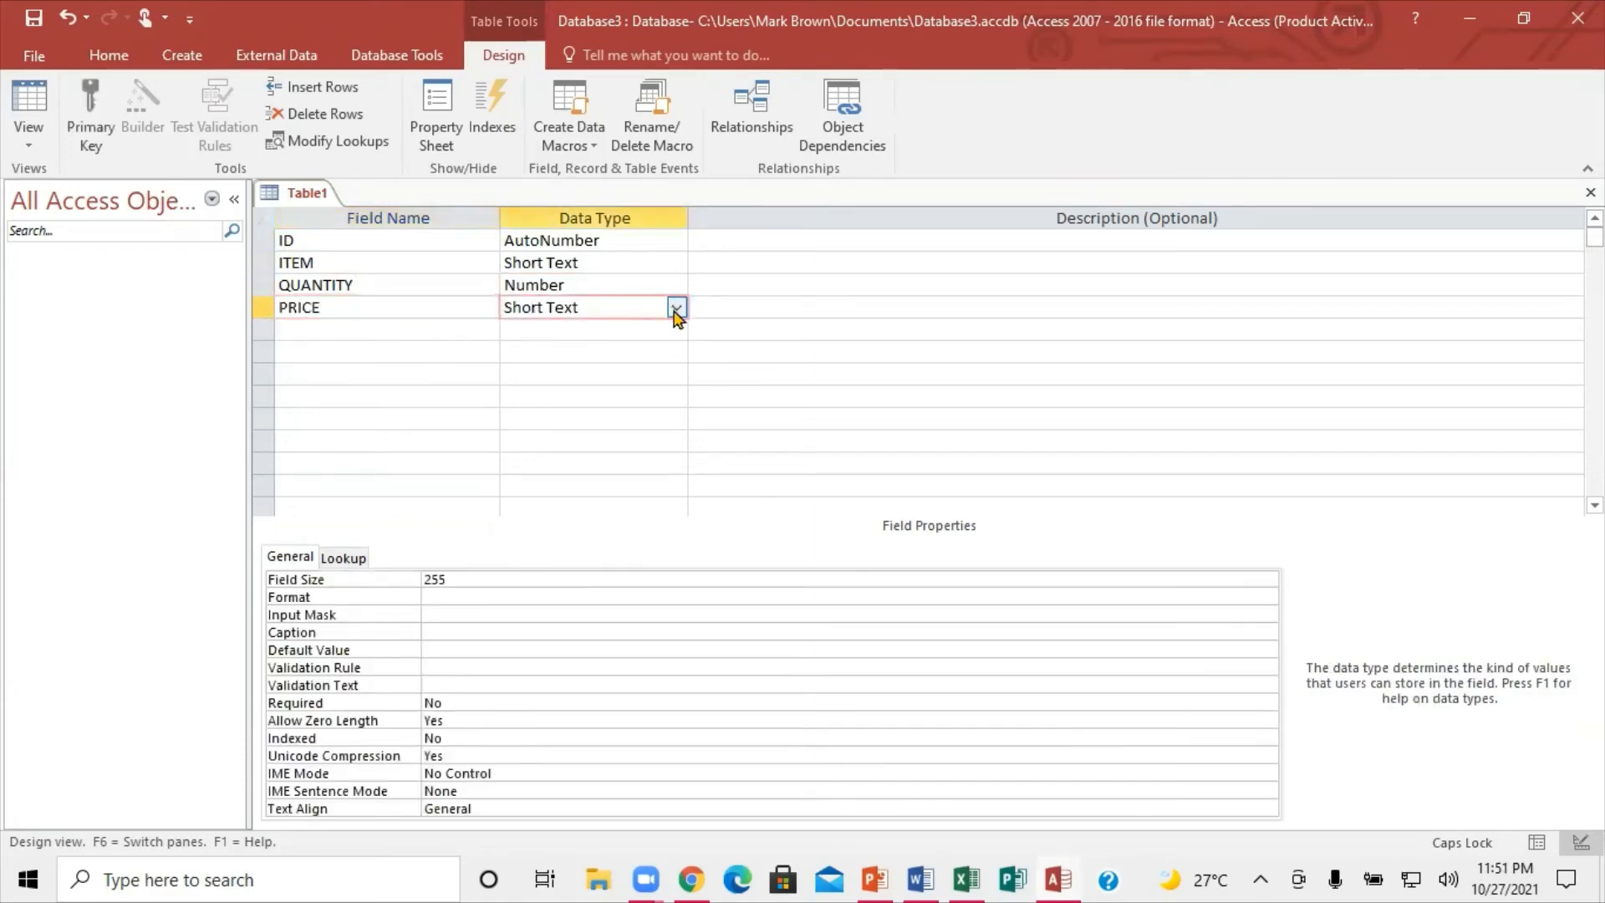
click(675, 307)
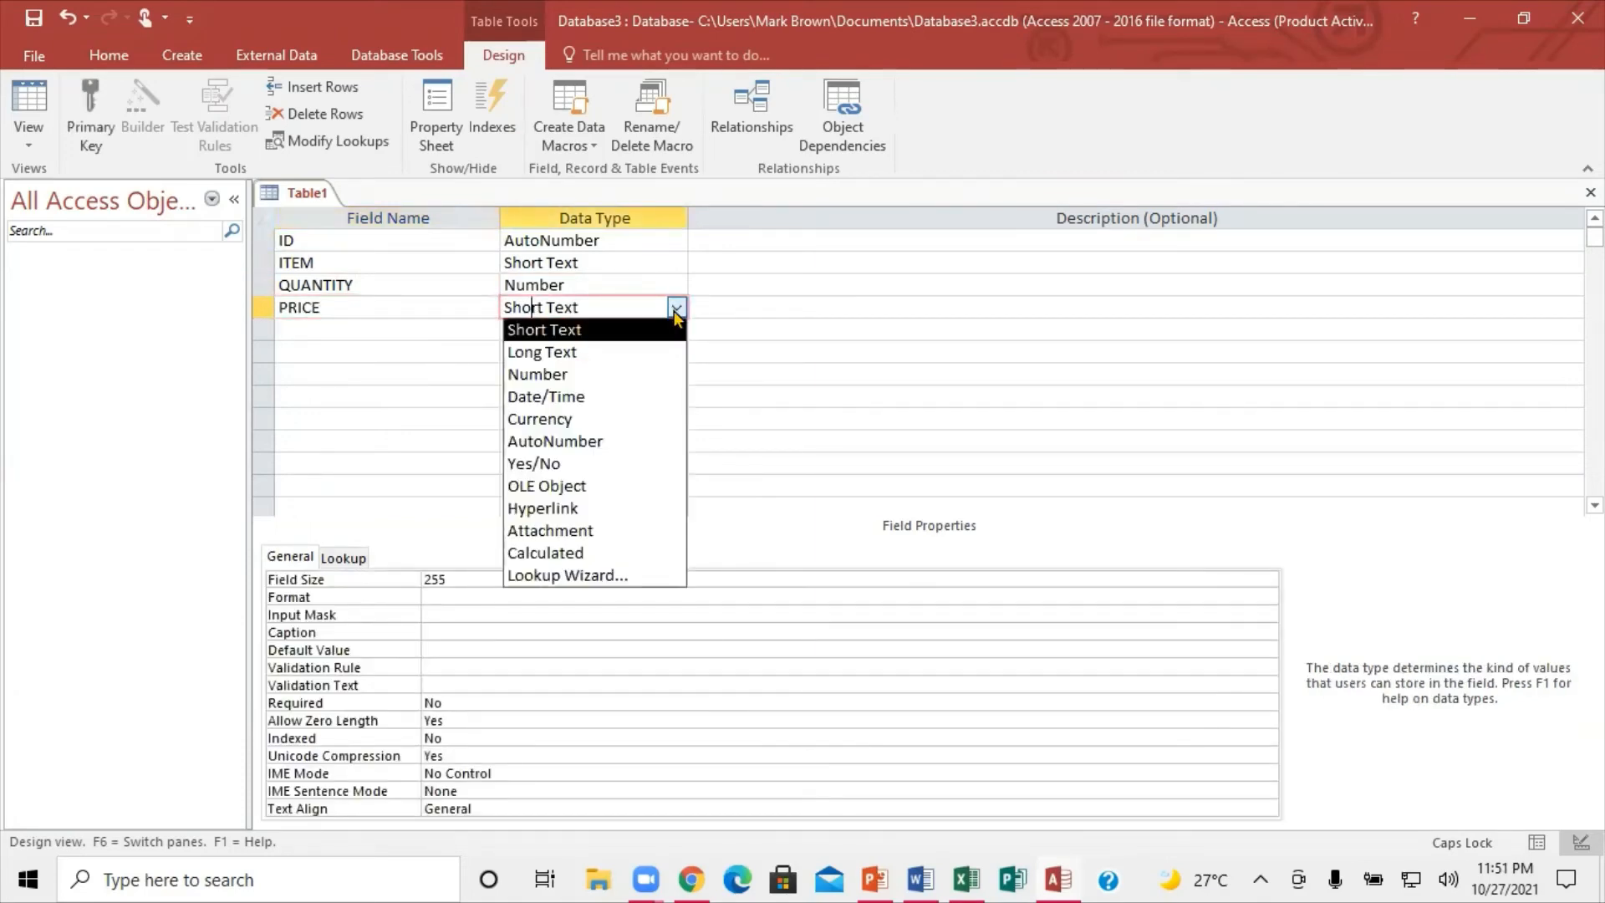
click(582, 421)
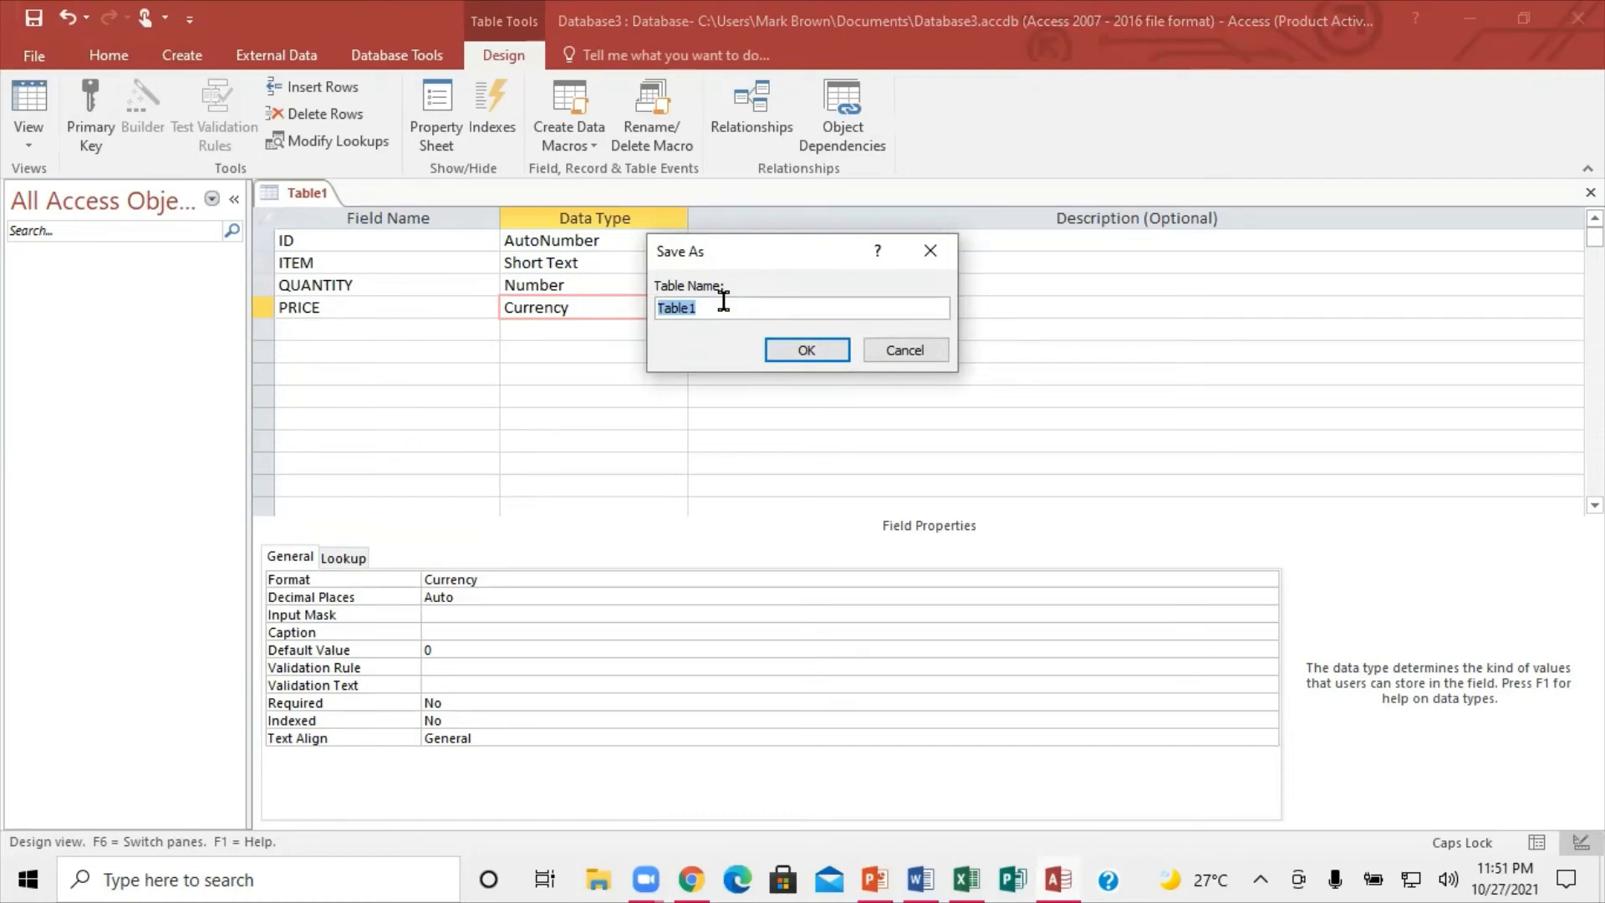
Save the table as CUSTOMER and accept creating a primary key for it.
text(CUSTOMER)
click(810, 348)
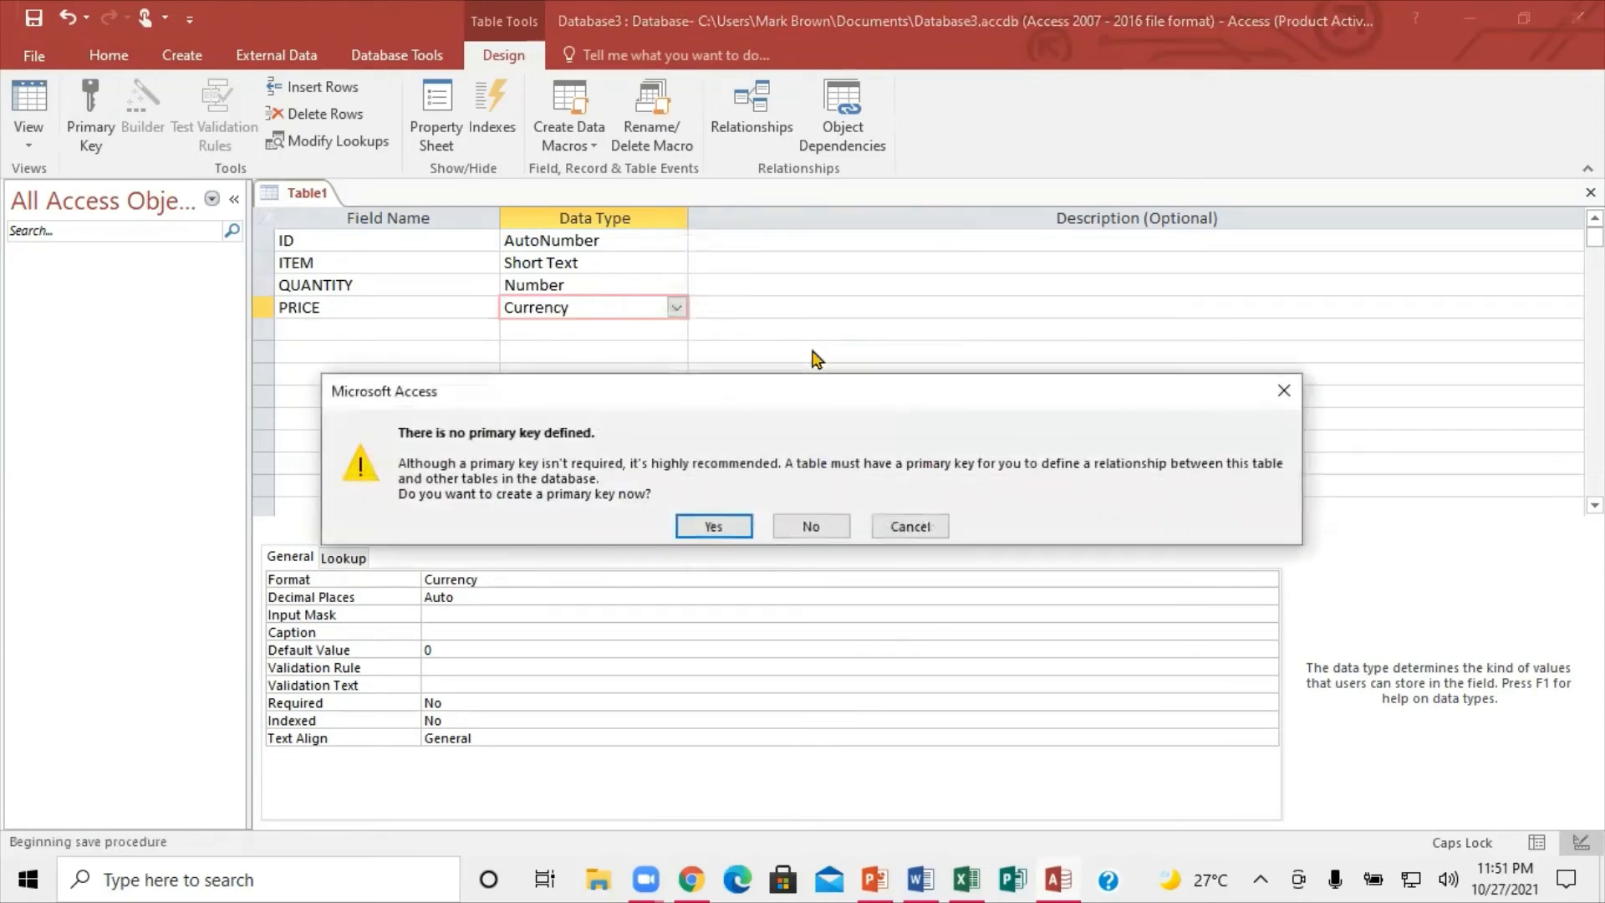
click(715, 525)
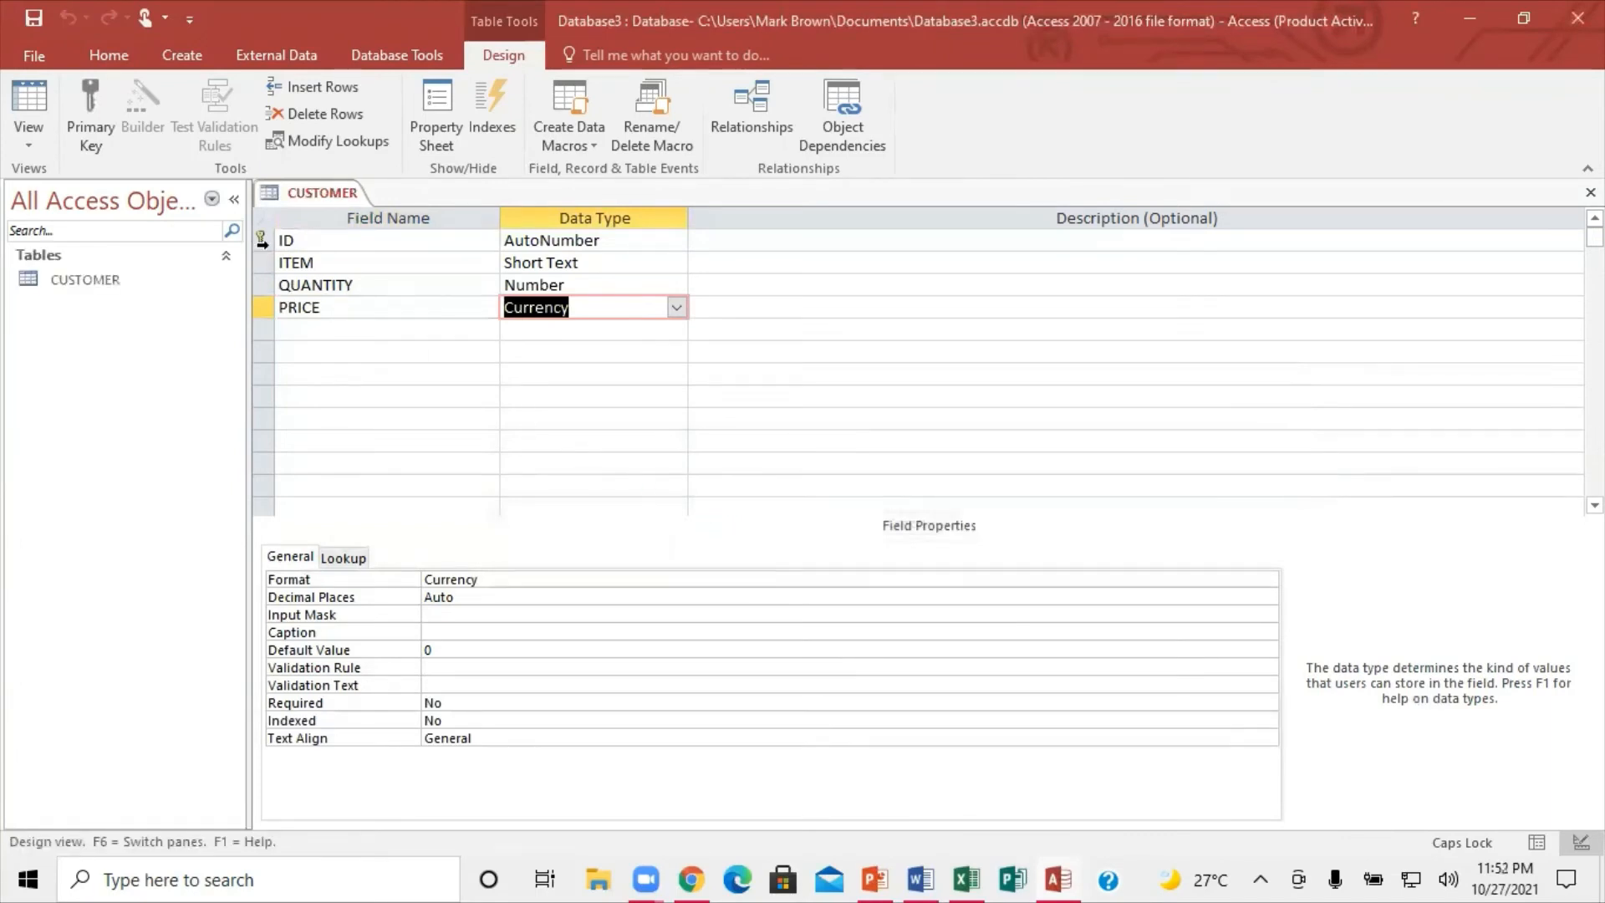
Reopen the CUSTOMER table in Datasheet view and enter the items BUN, FLOUR and SALT in three records.
click(1590, 193)
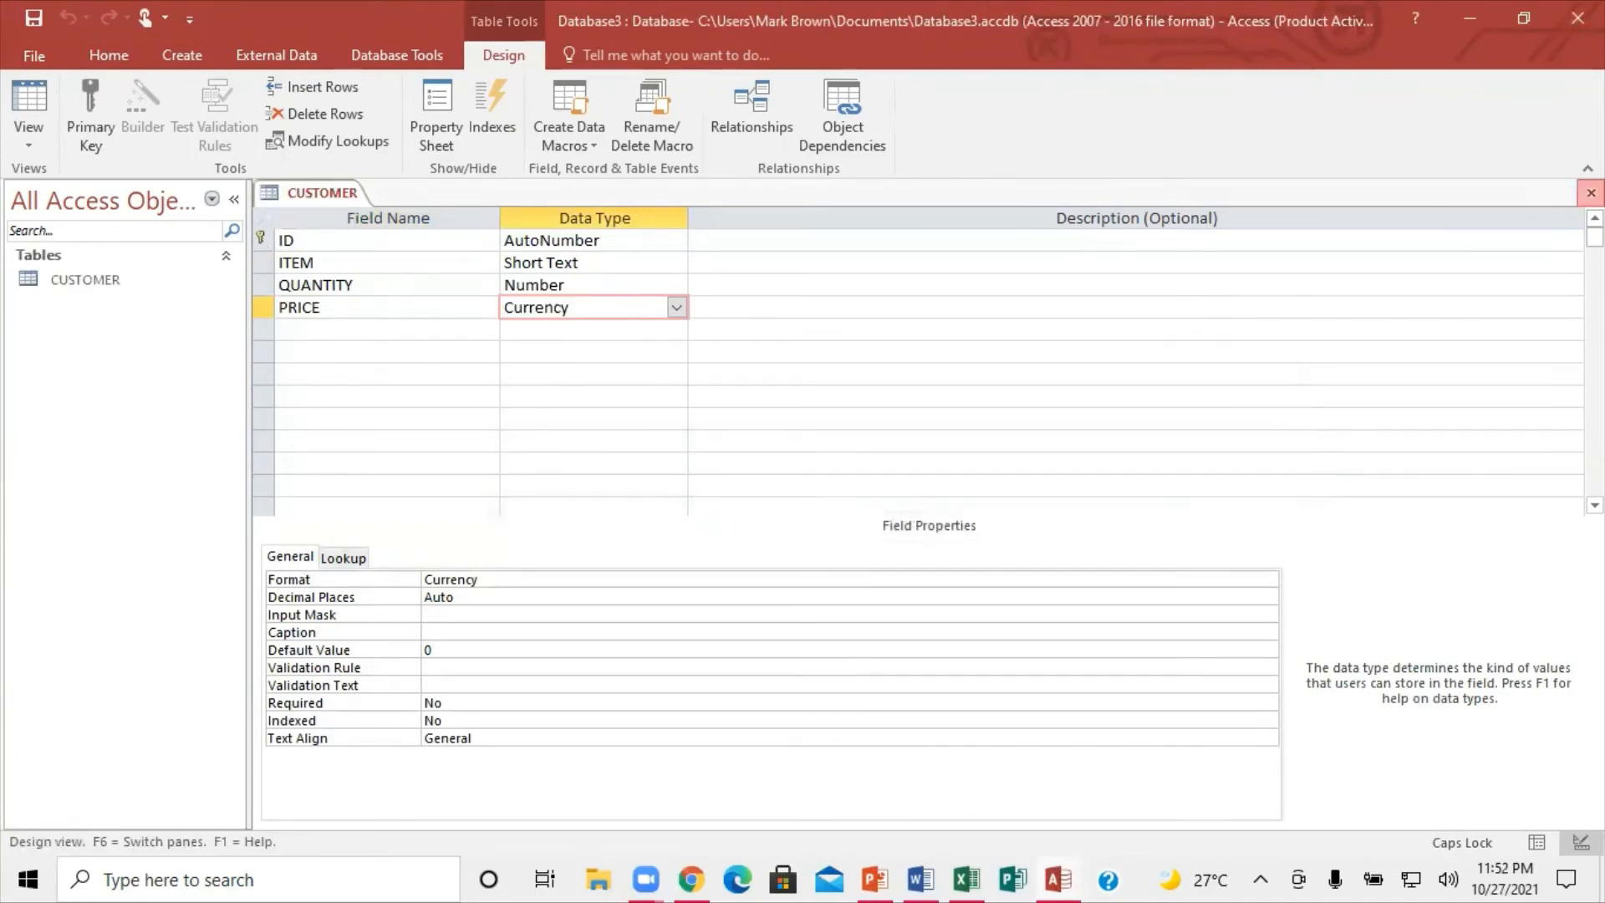
double_click(73, 286)
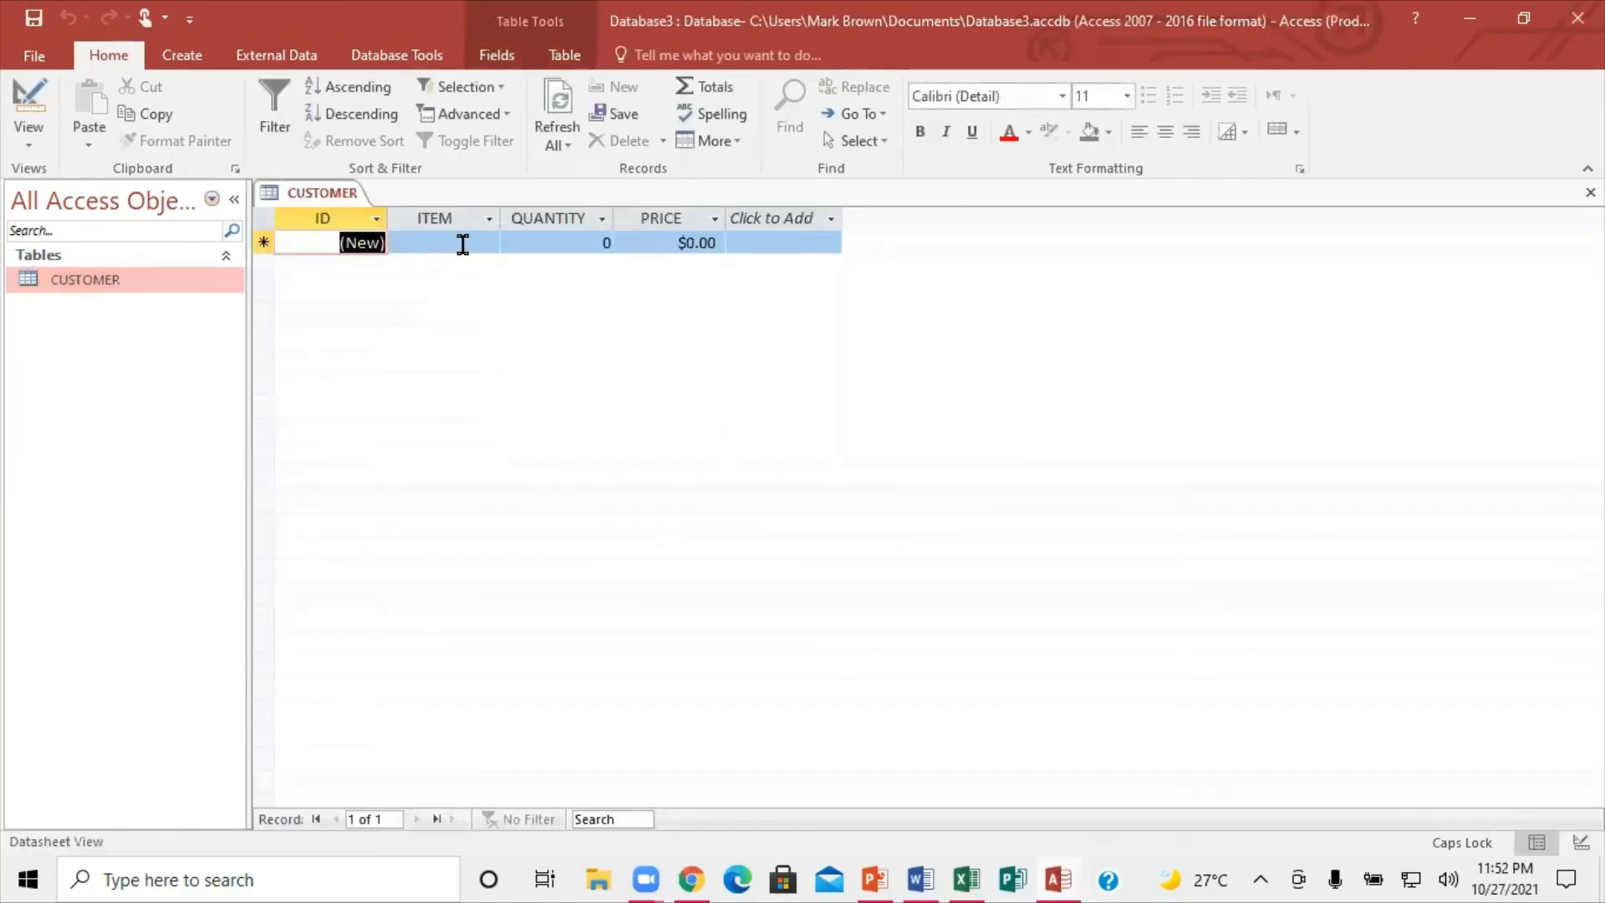
click(469, 242)
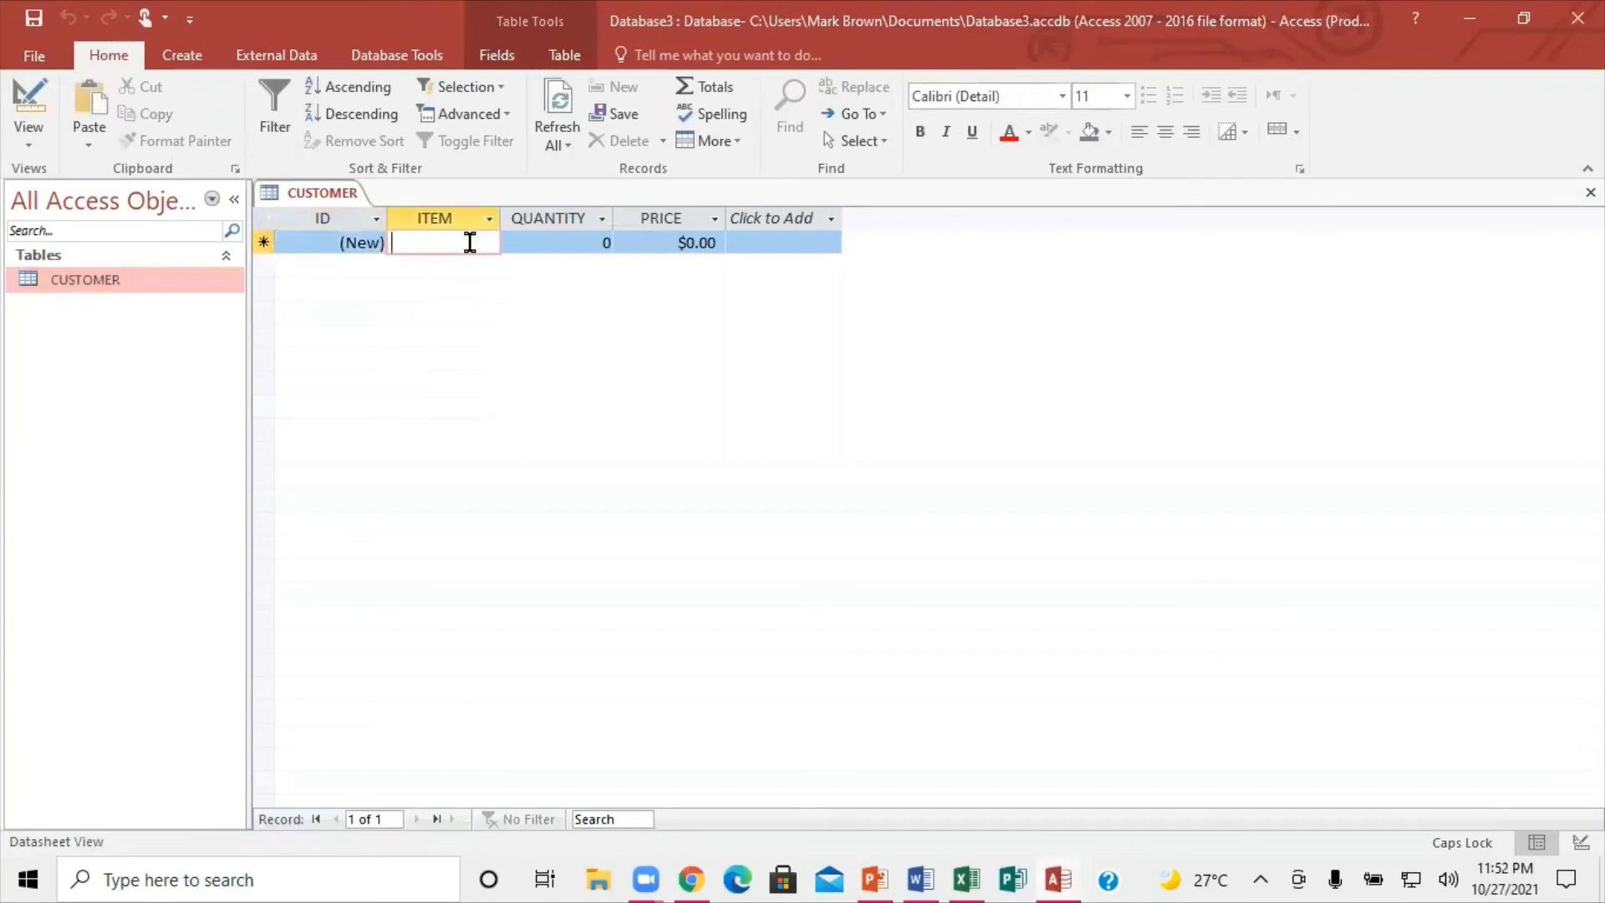
text(U)
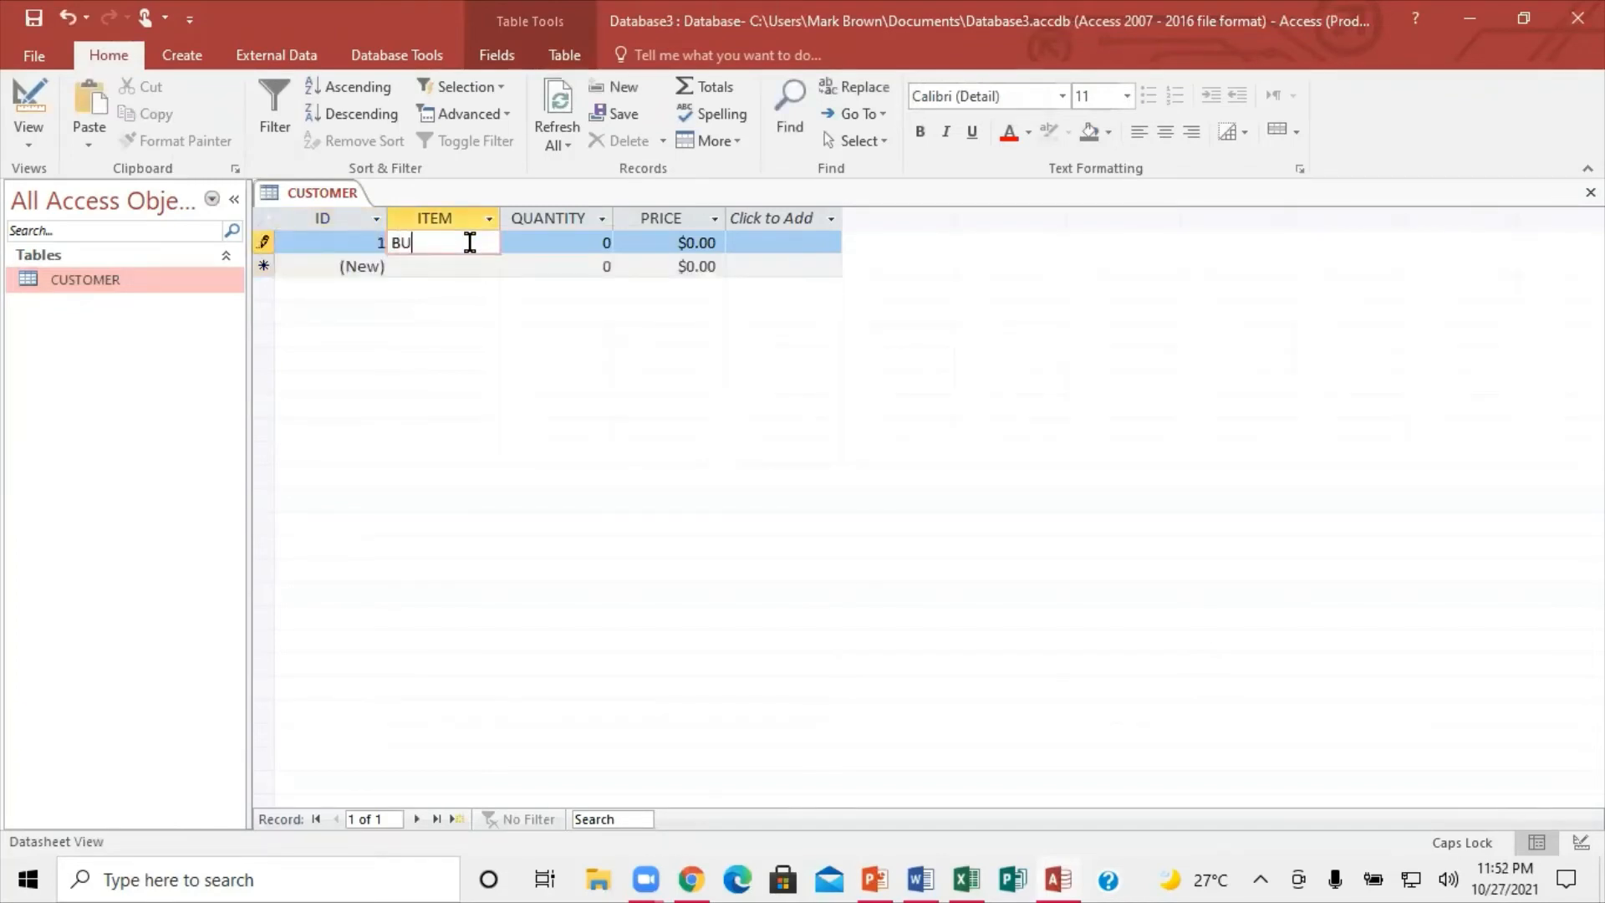
text(N)
key(Down)
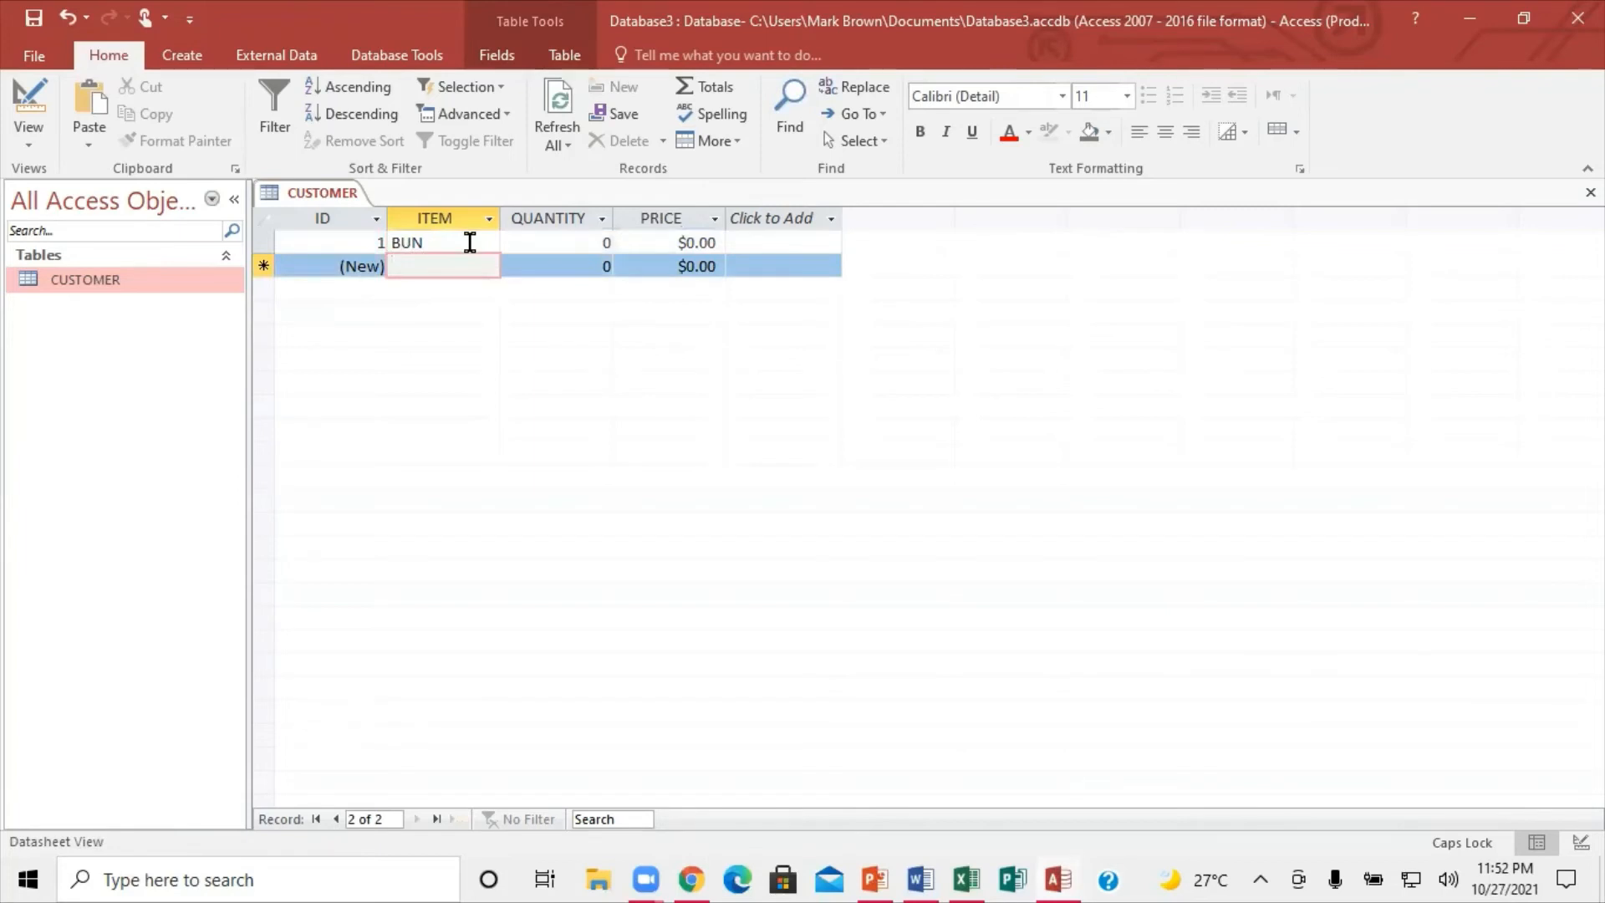
text(FLO)
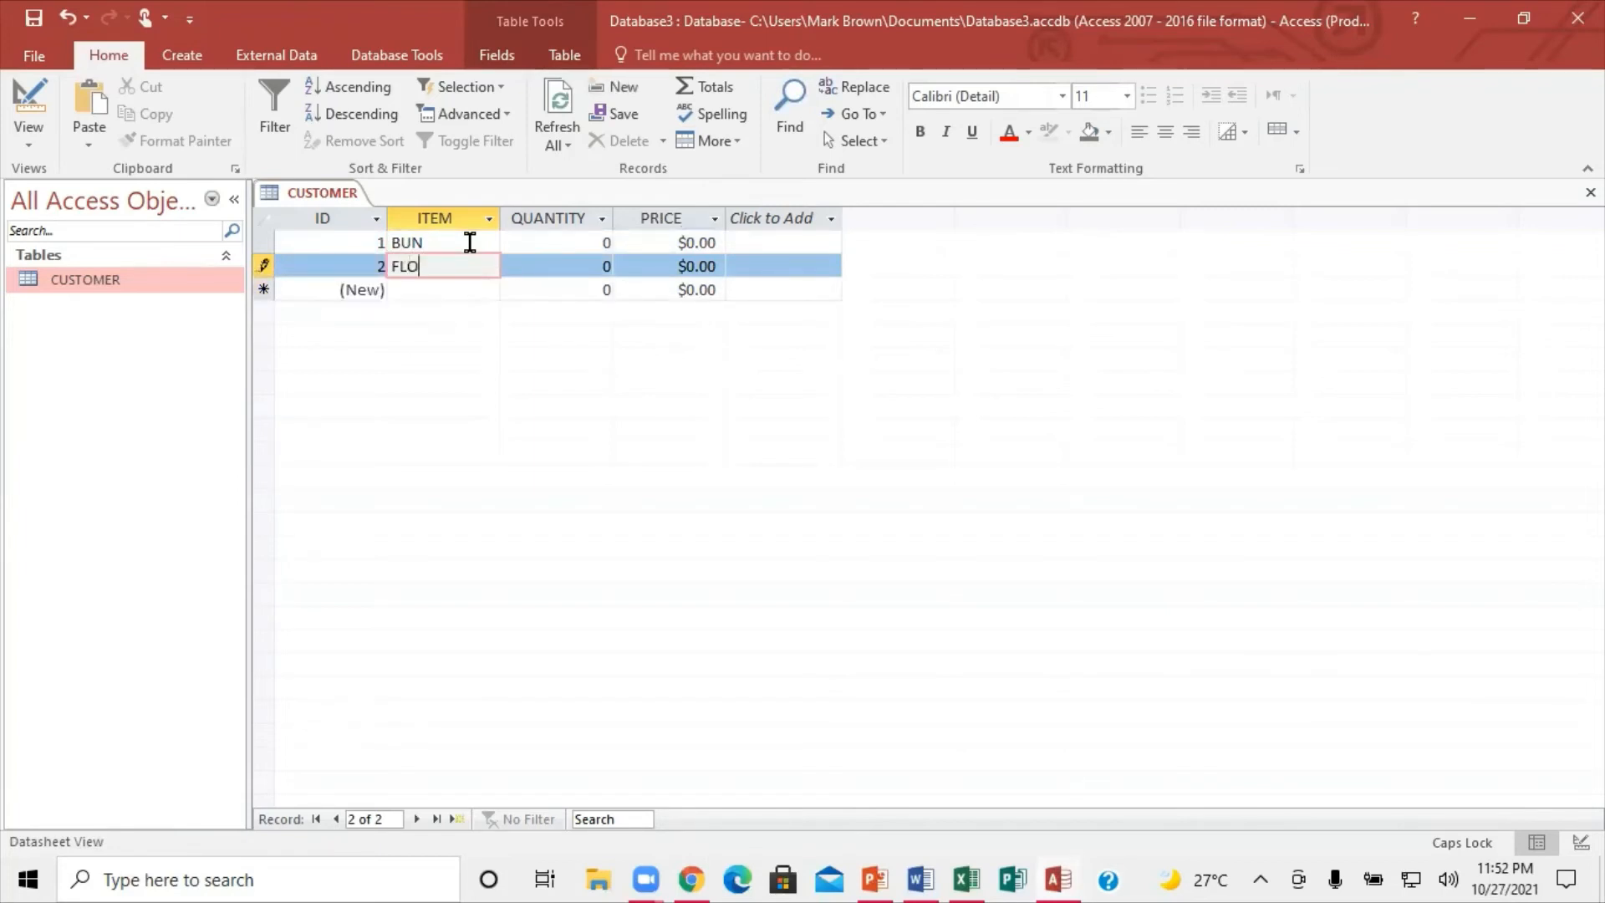
text(UR)
key(Down)
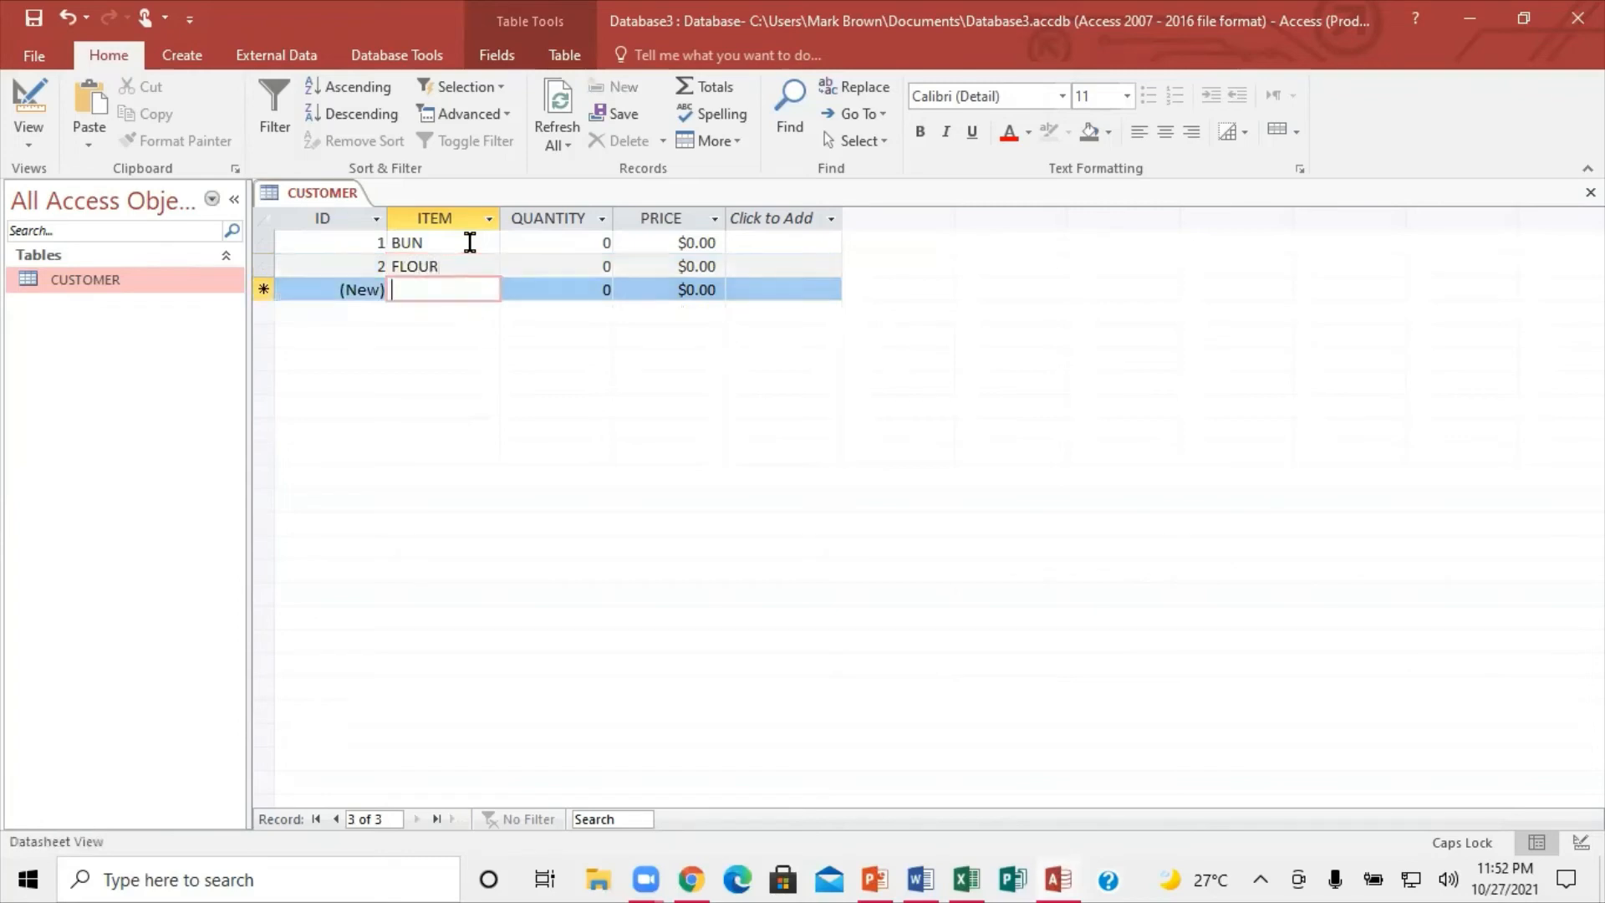
text(SA)
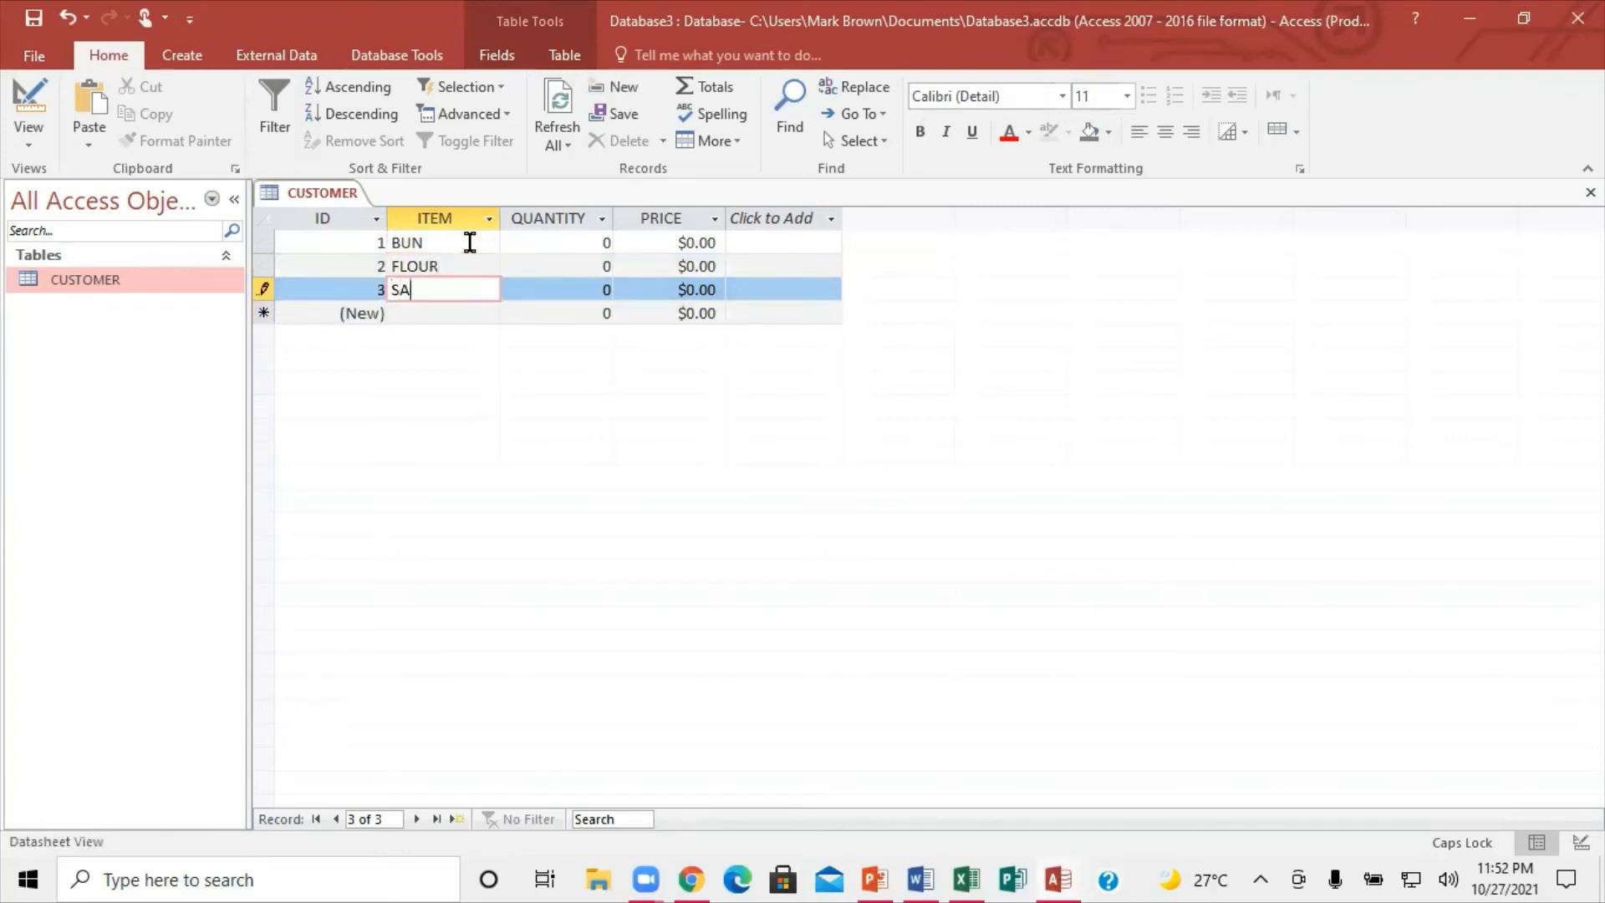
text(LT)
Enter the quantities 23 for SALT, 5 for FLOUR and 78 for BUN.
key(Tab)
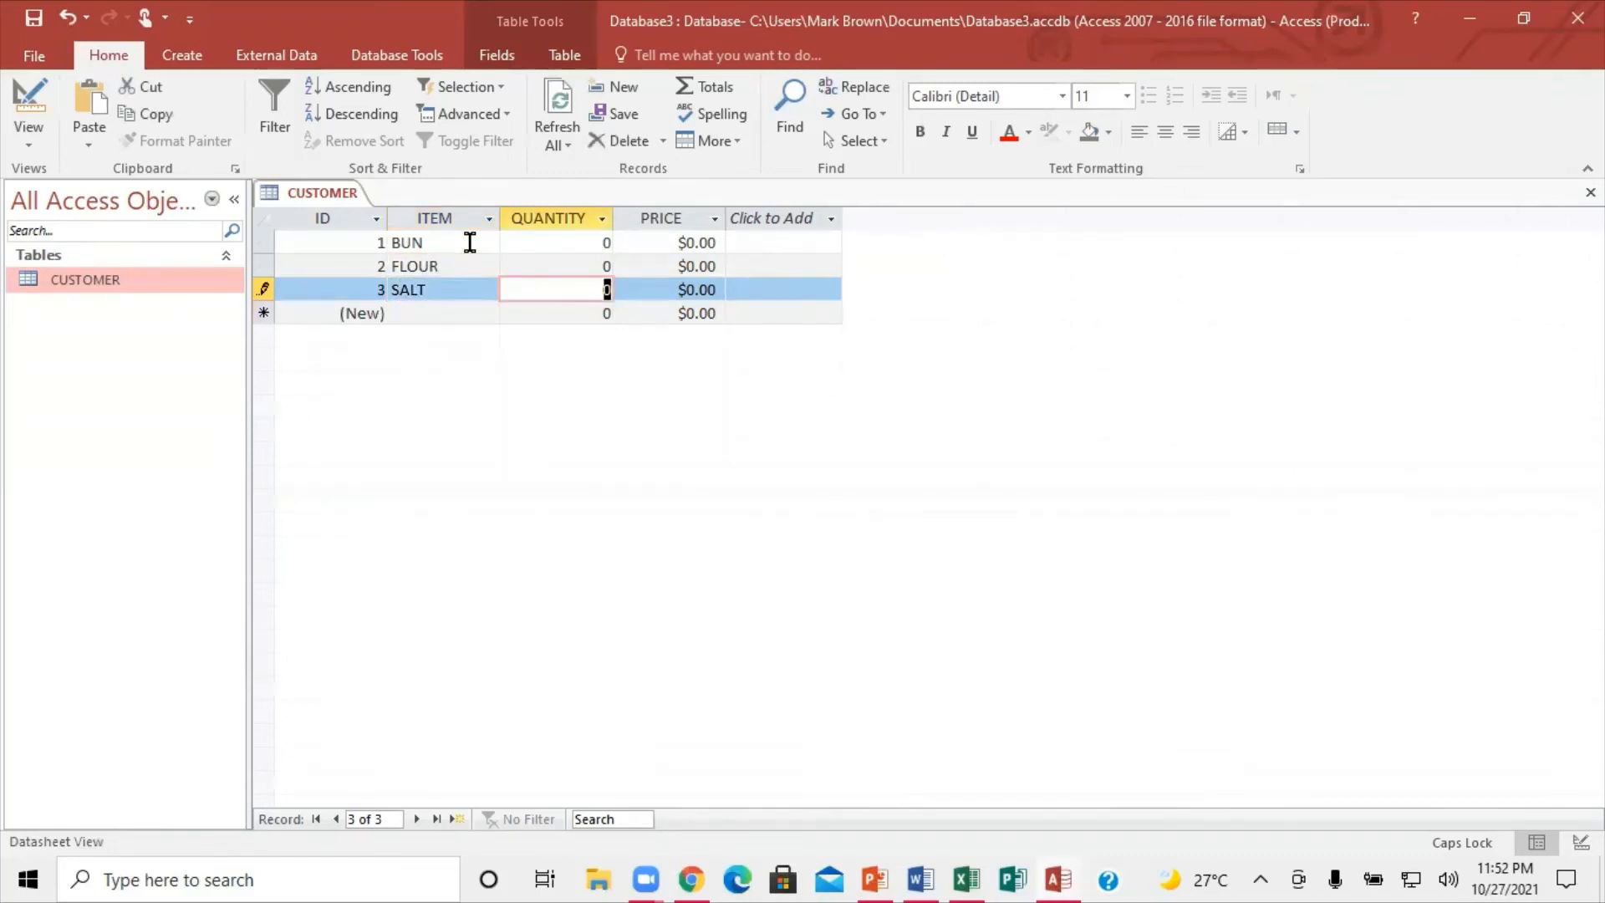
text(23)
key(Up)
text(5)
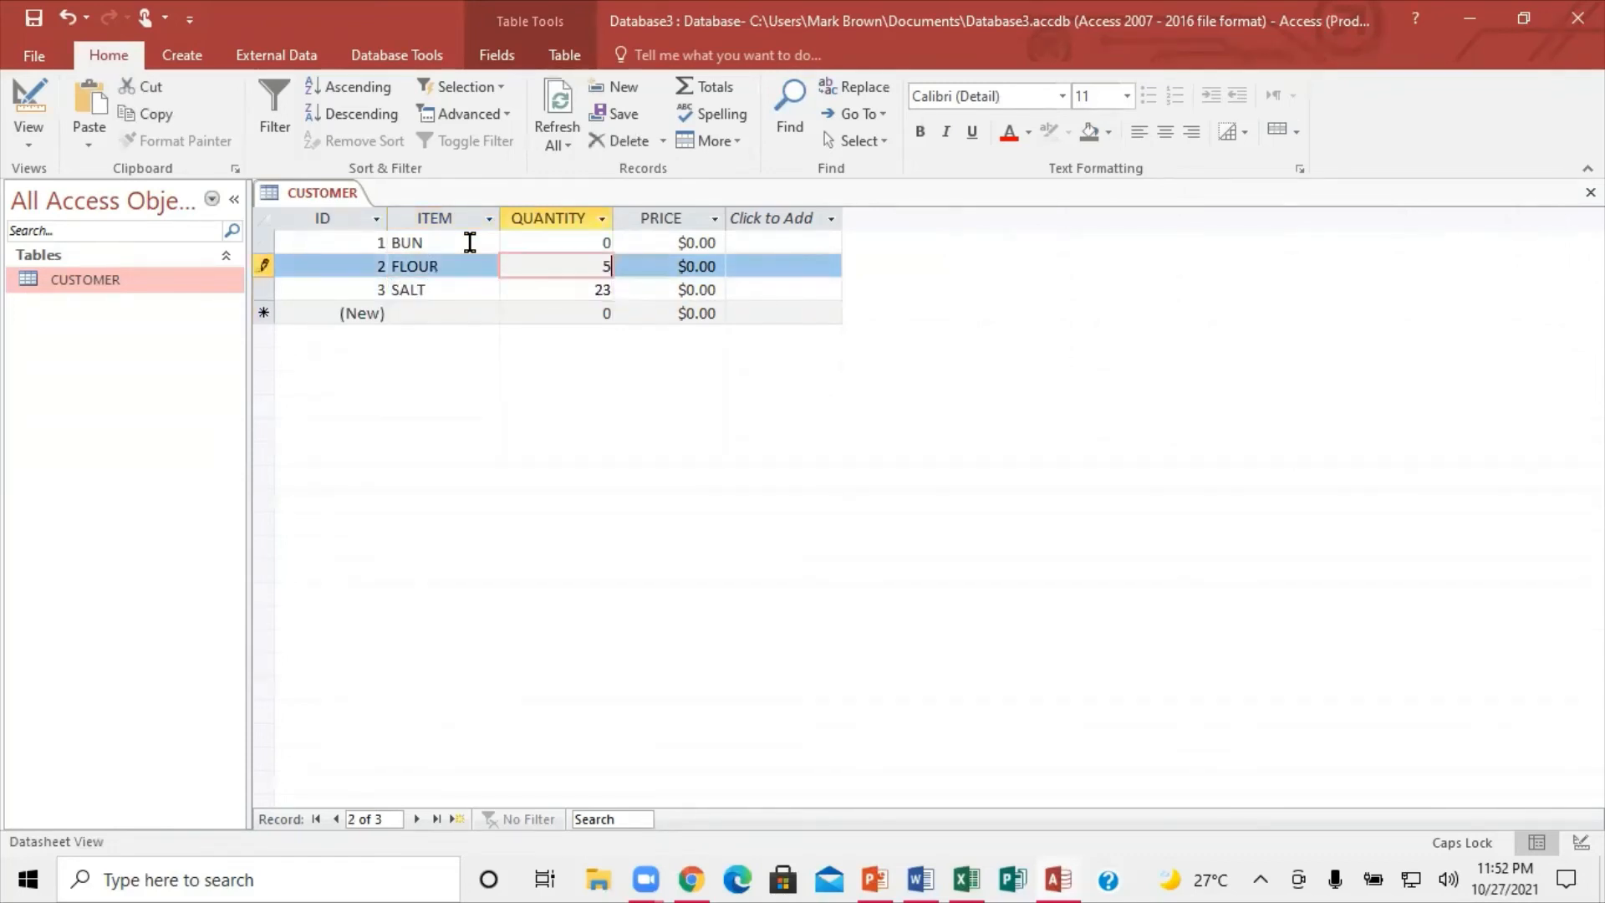
key(Up)
text(78)
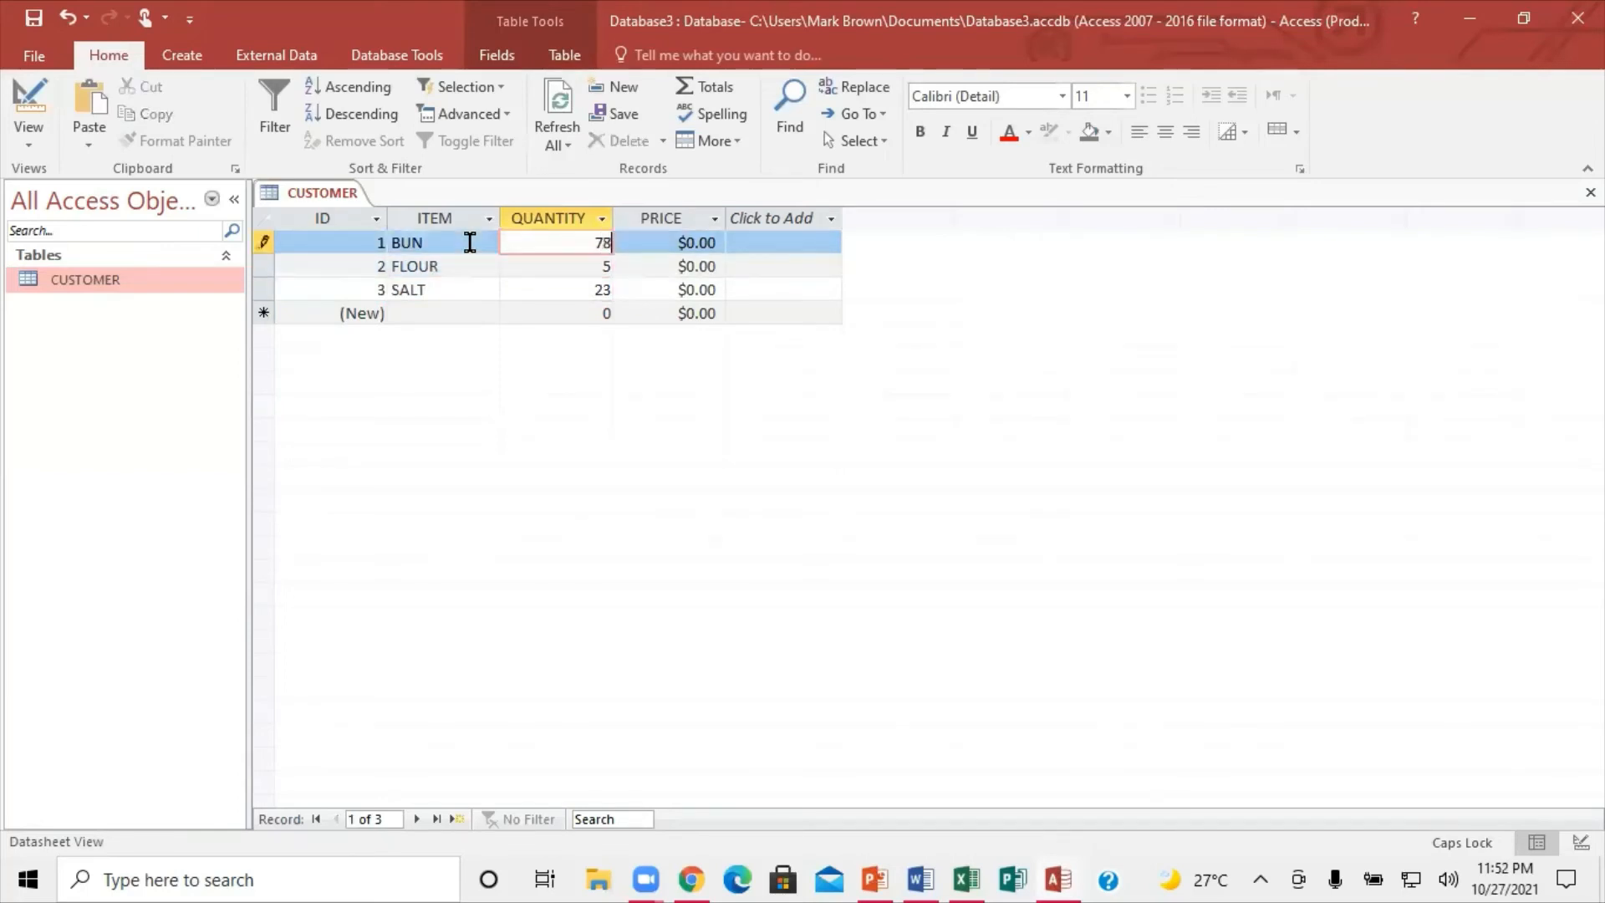
Enter the prices 23,555 for BUN and 2,666 for FLOUR.
key(Tab)
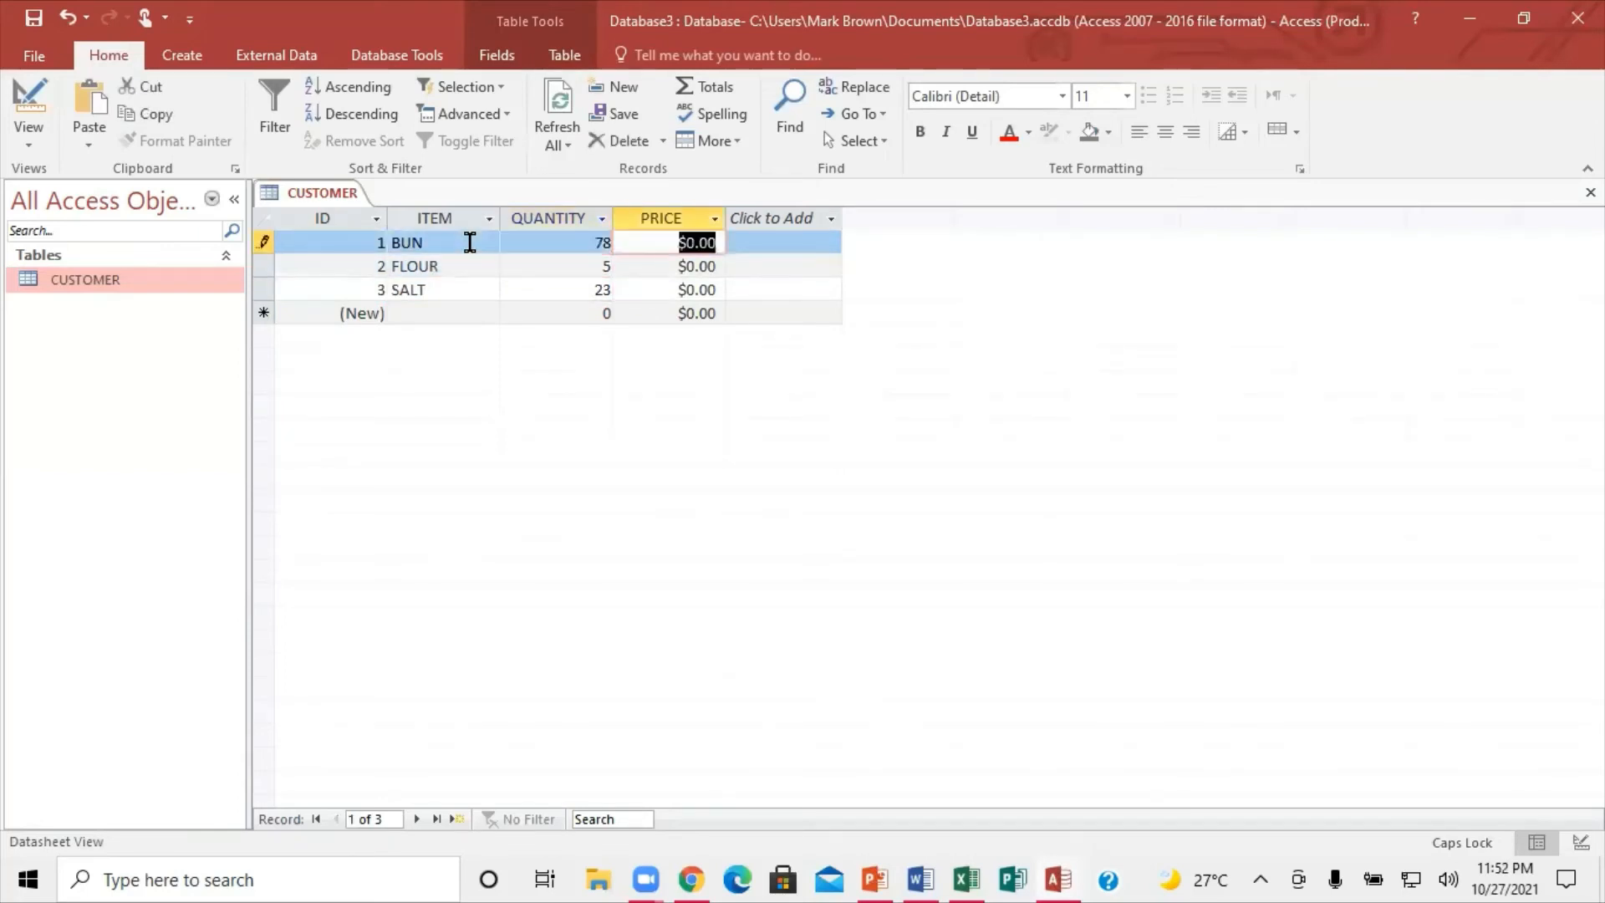
text(2)
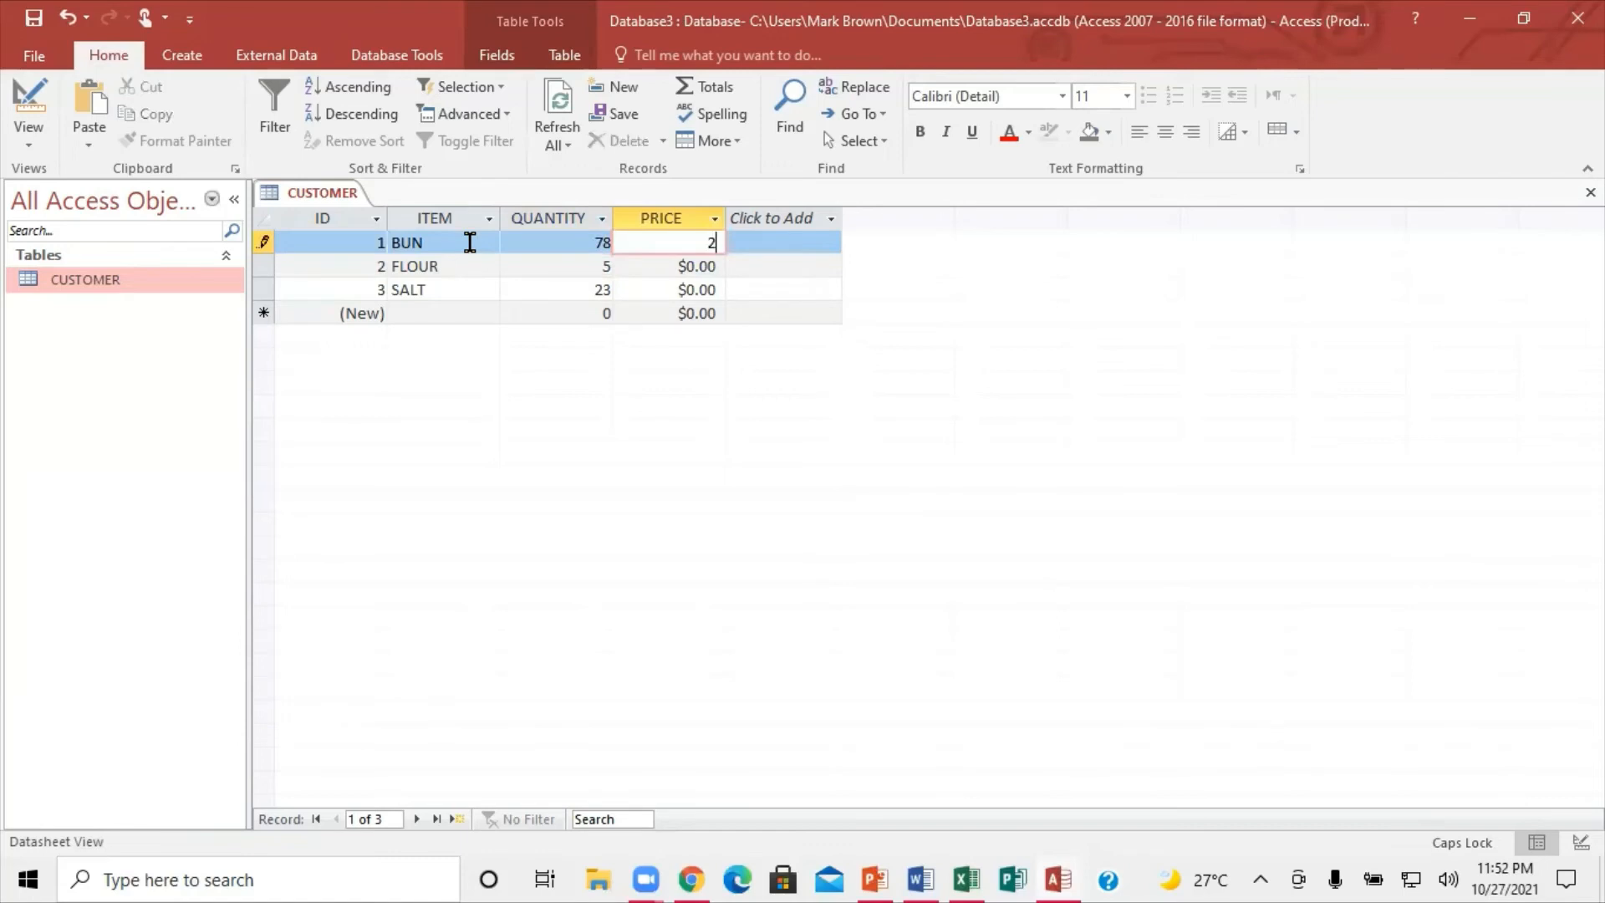
text(3,555)
key(Down)
text(2)
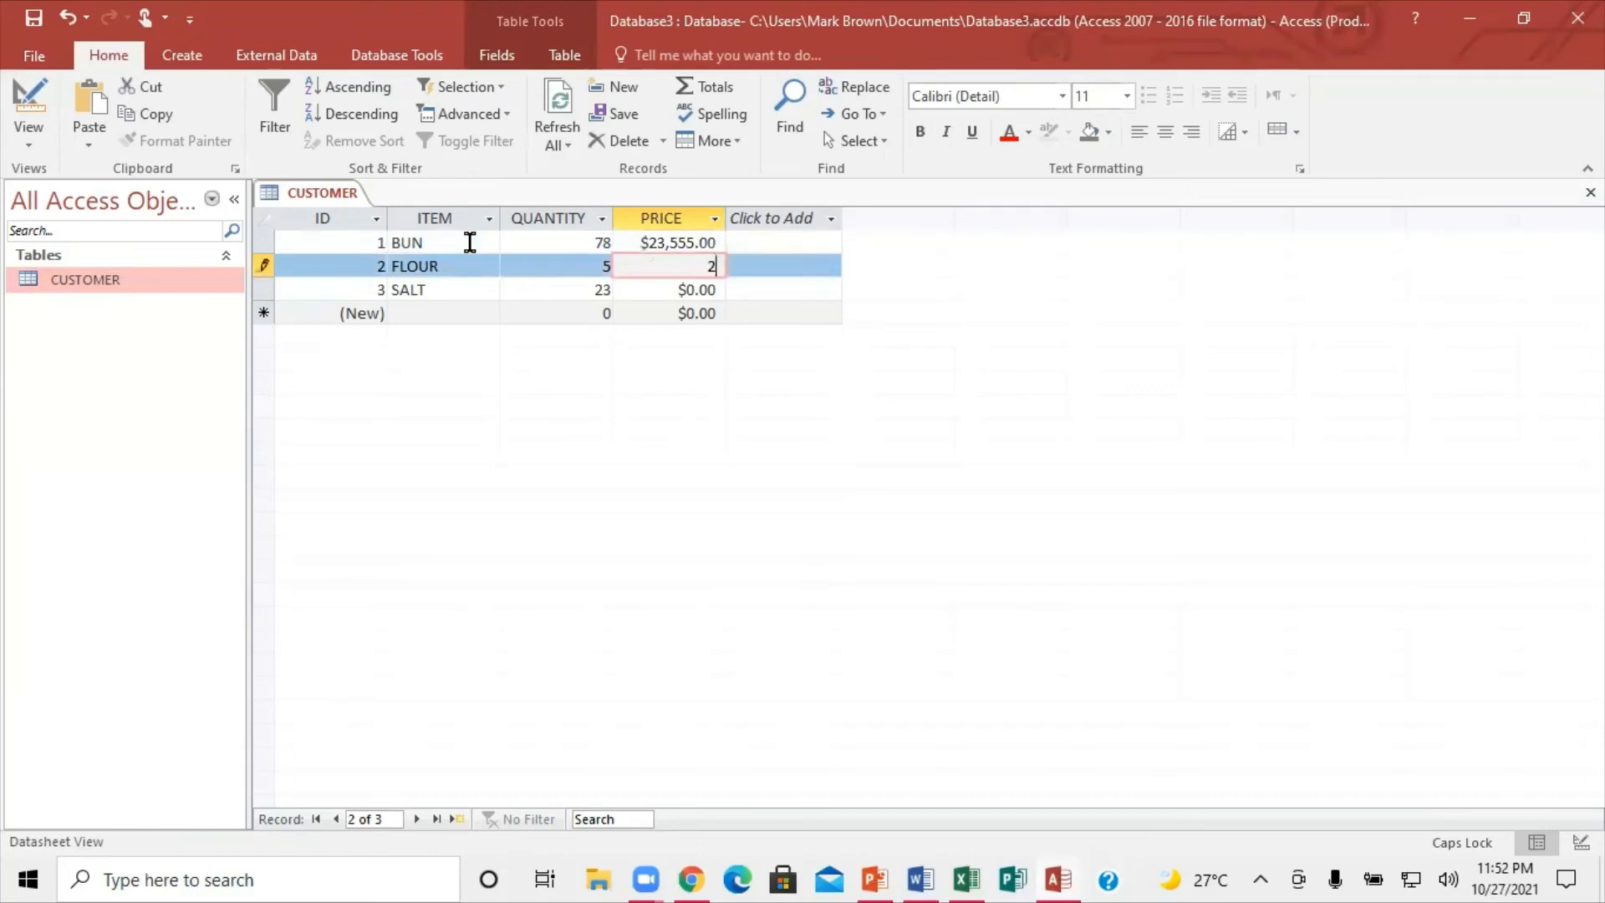
text(,)
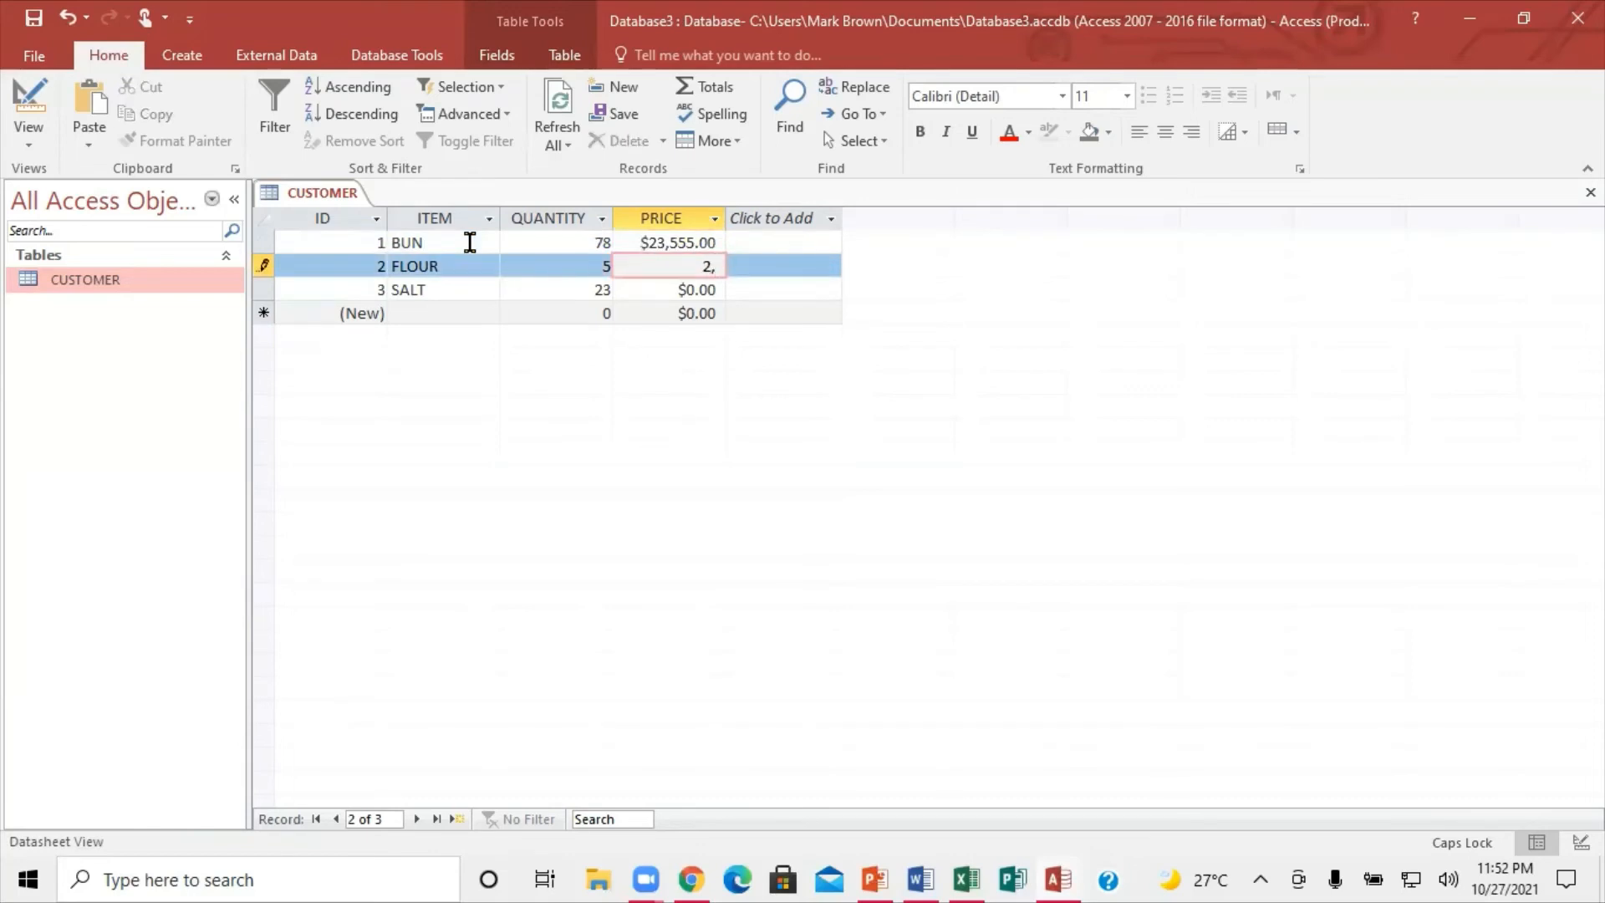
text(666)
key(Down)
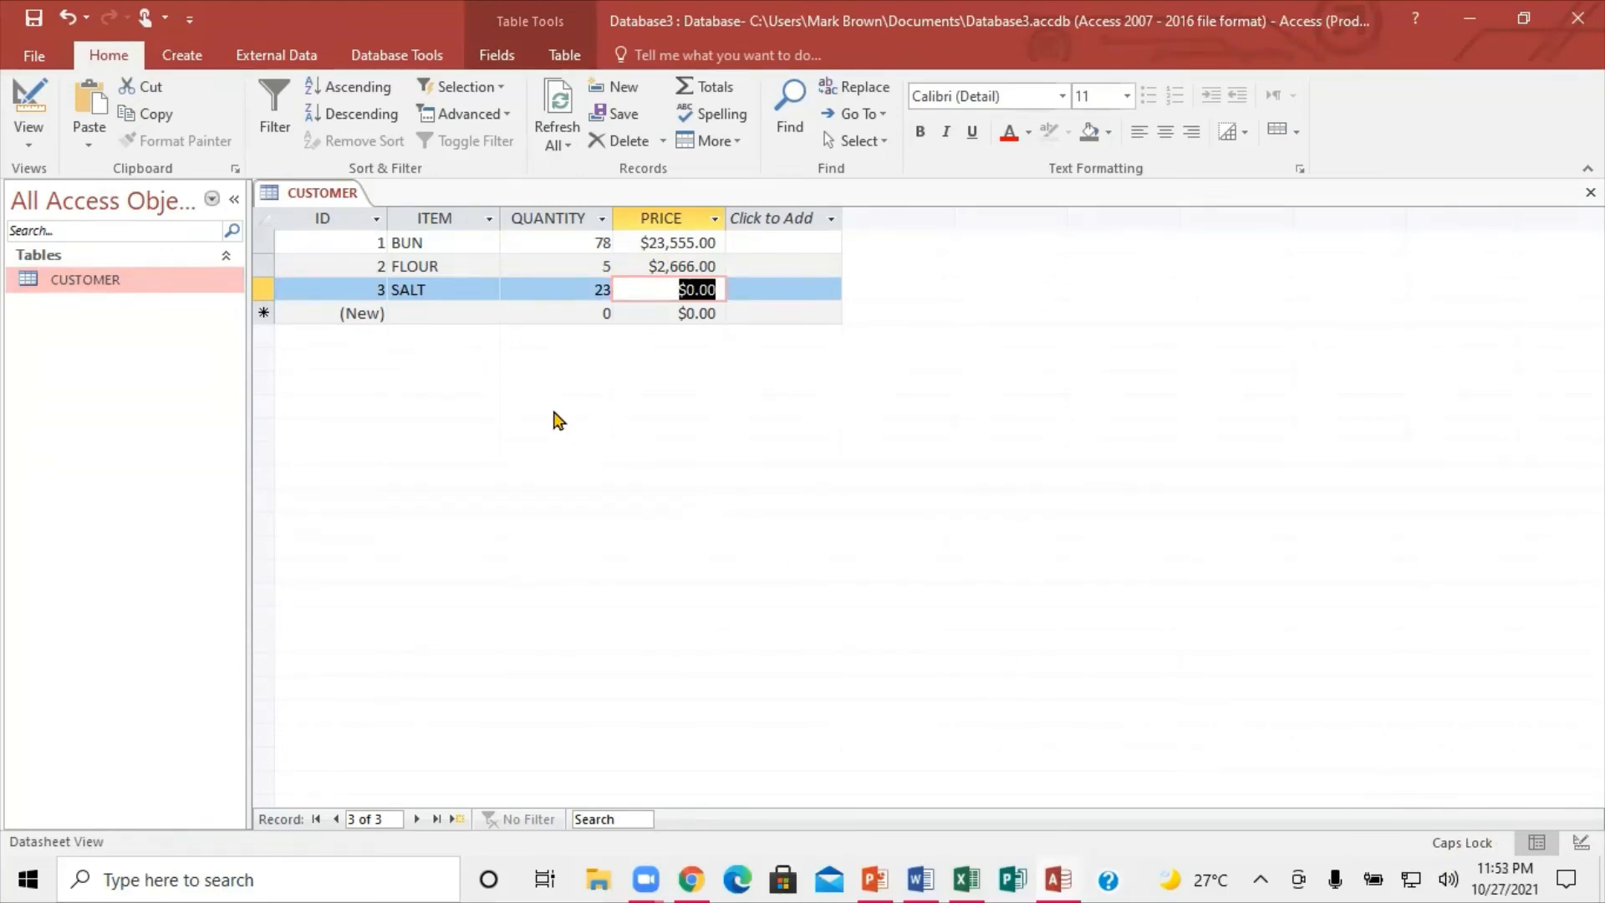
Enter the price 4,500 for SALT, then save and close the CUSTOMER table.
text(45)
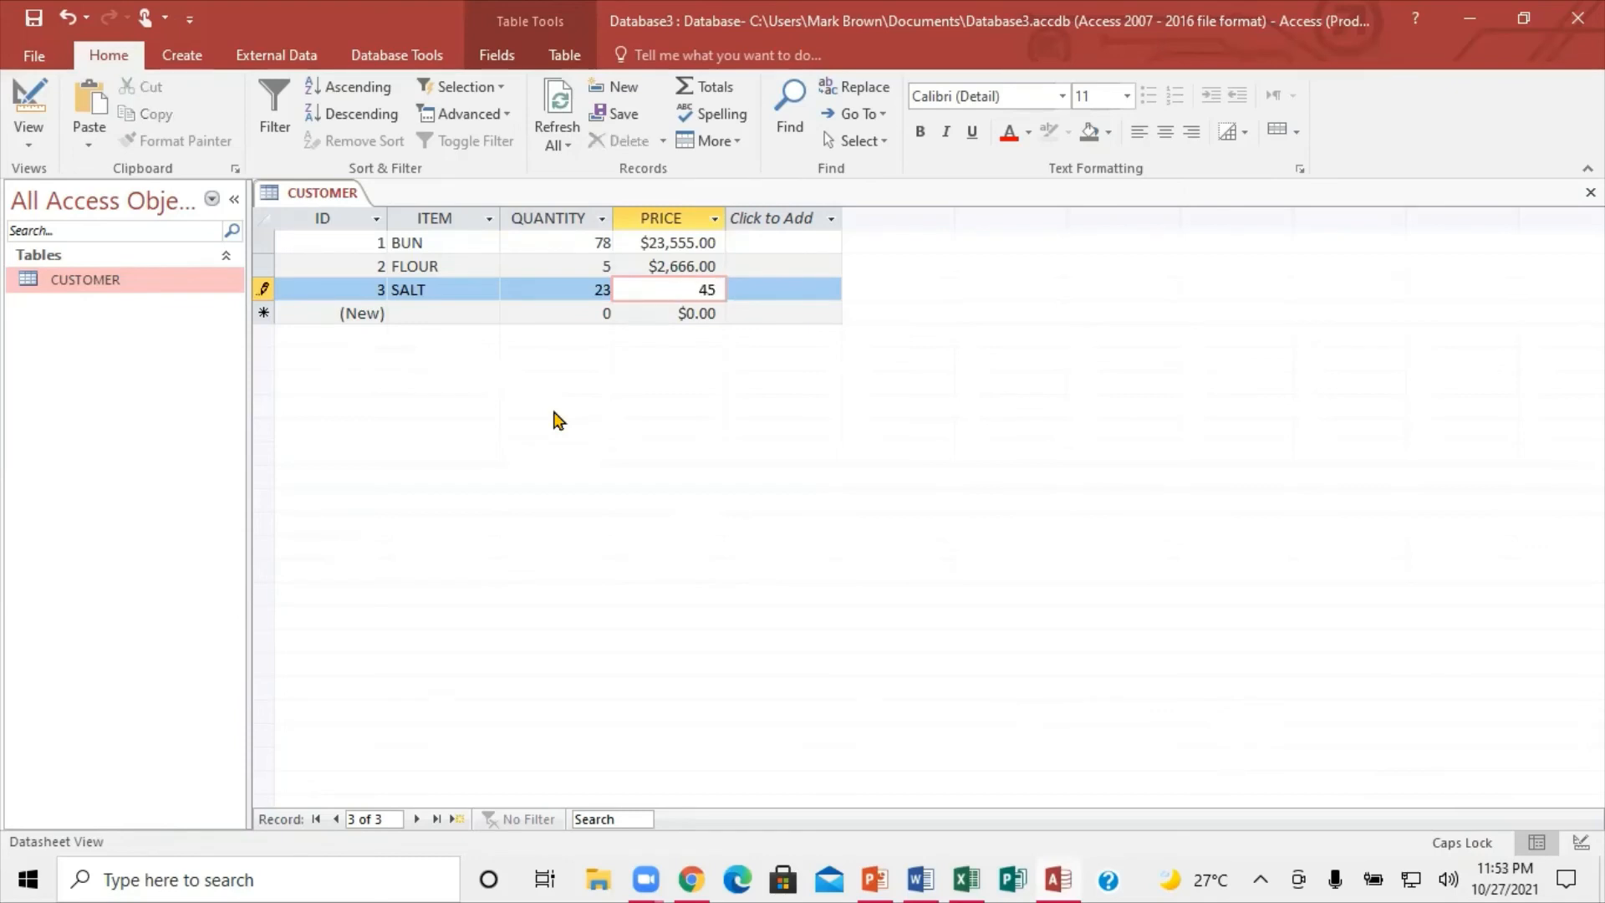
text(,00)
click(33, 19)
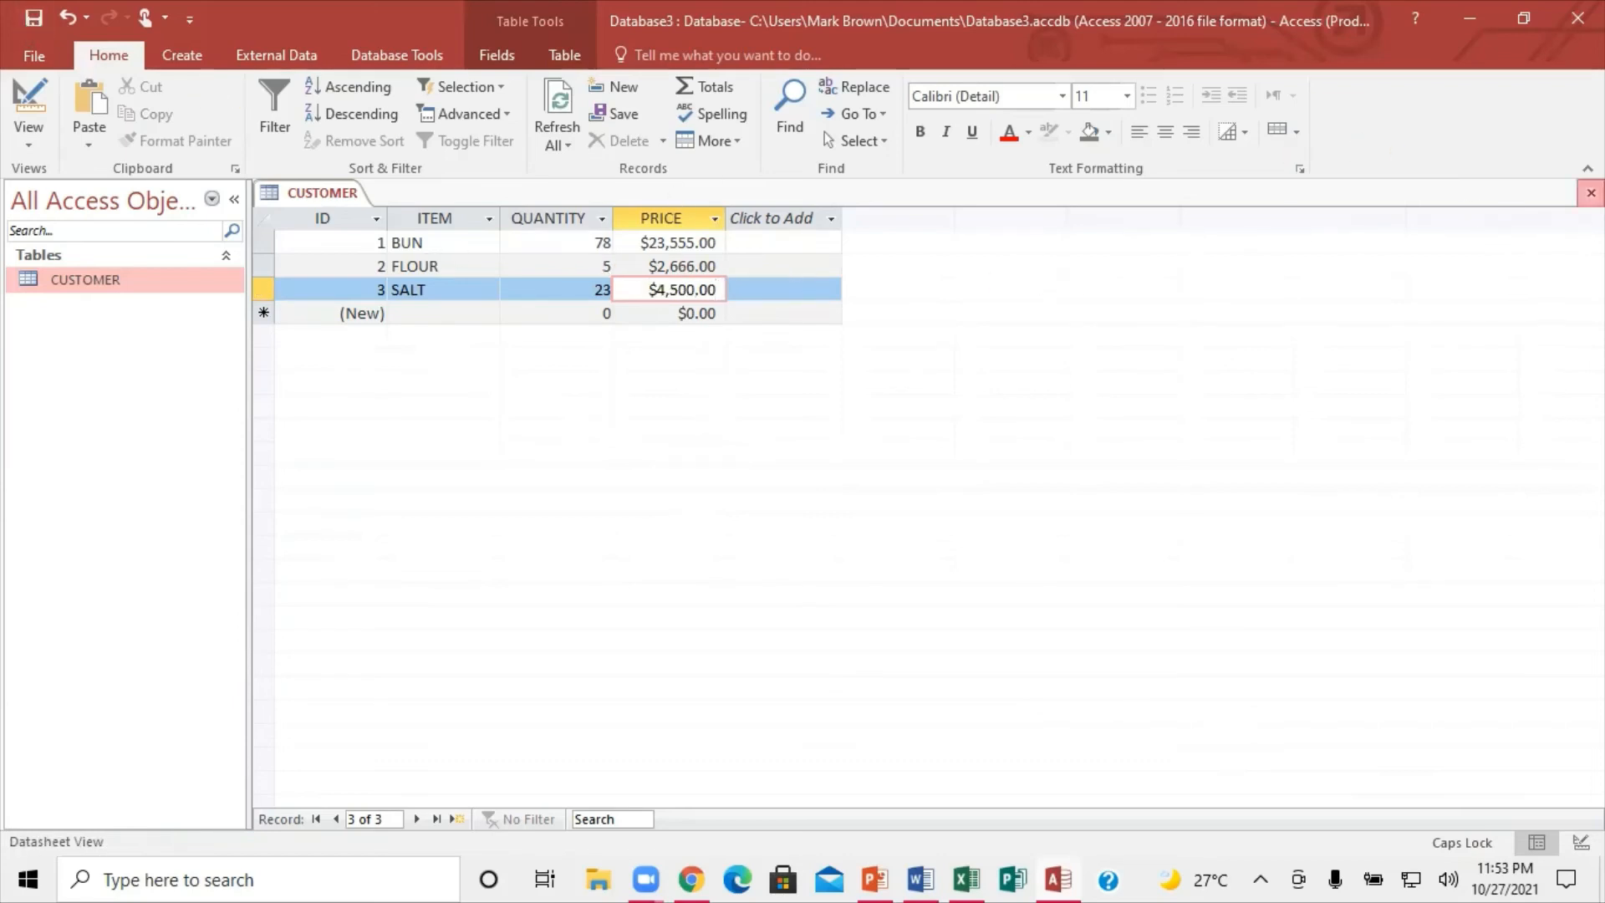
click(1590, 193)
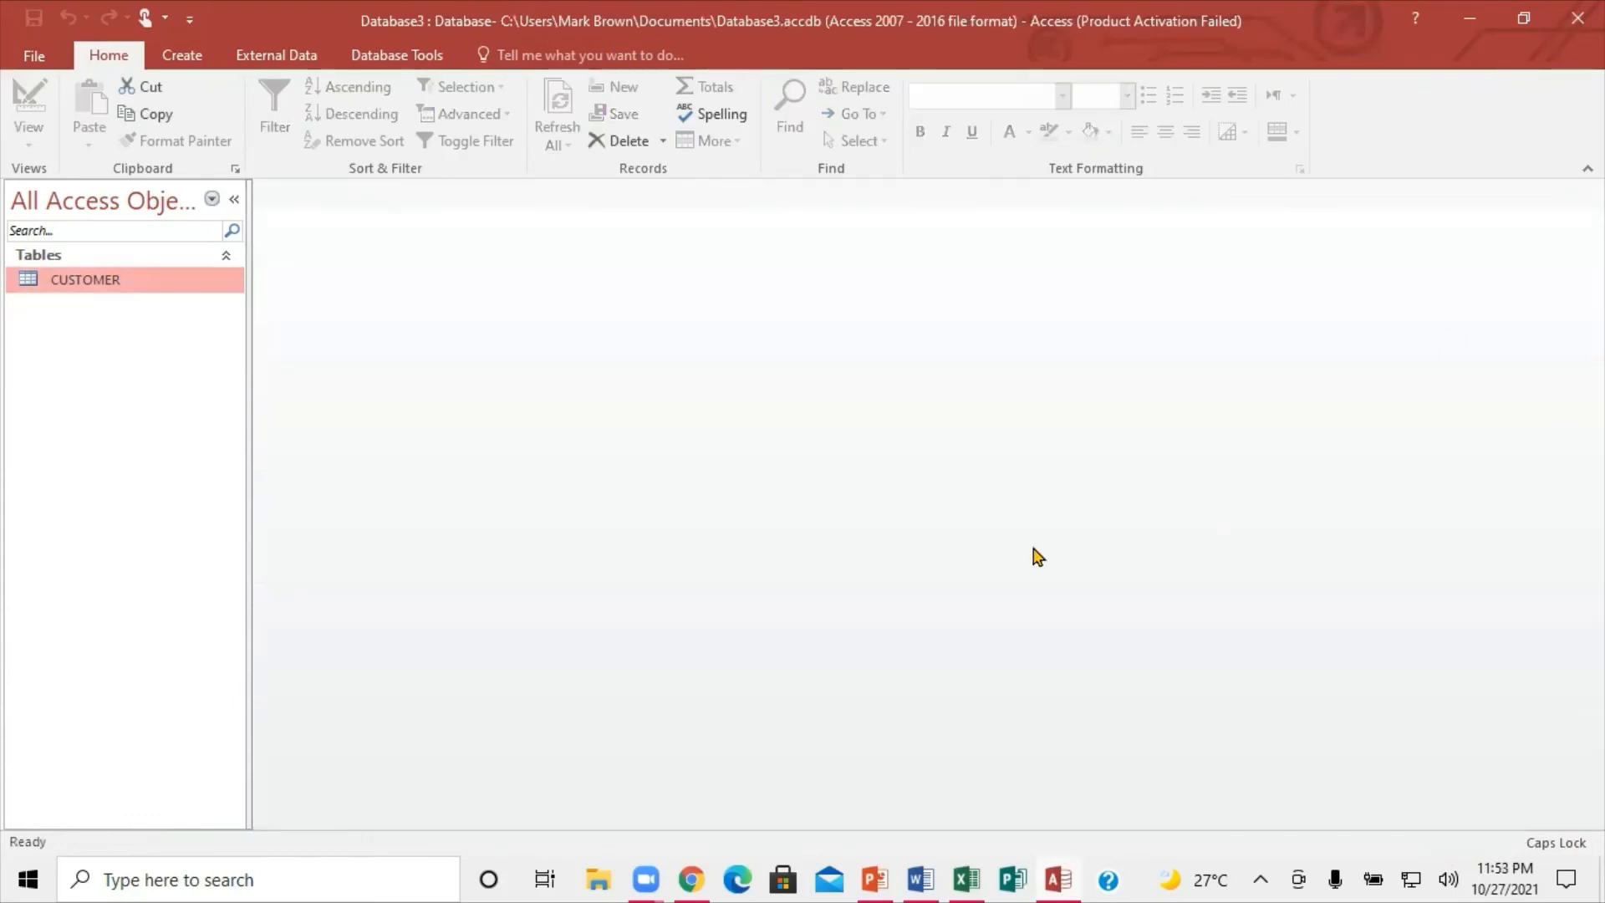
Create a new query in Design view and add the CUSTOMER table to it.
click(178, 57)
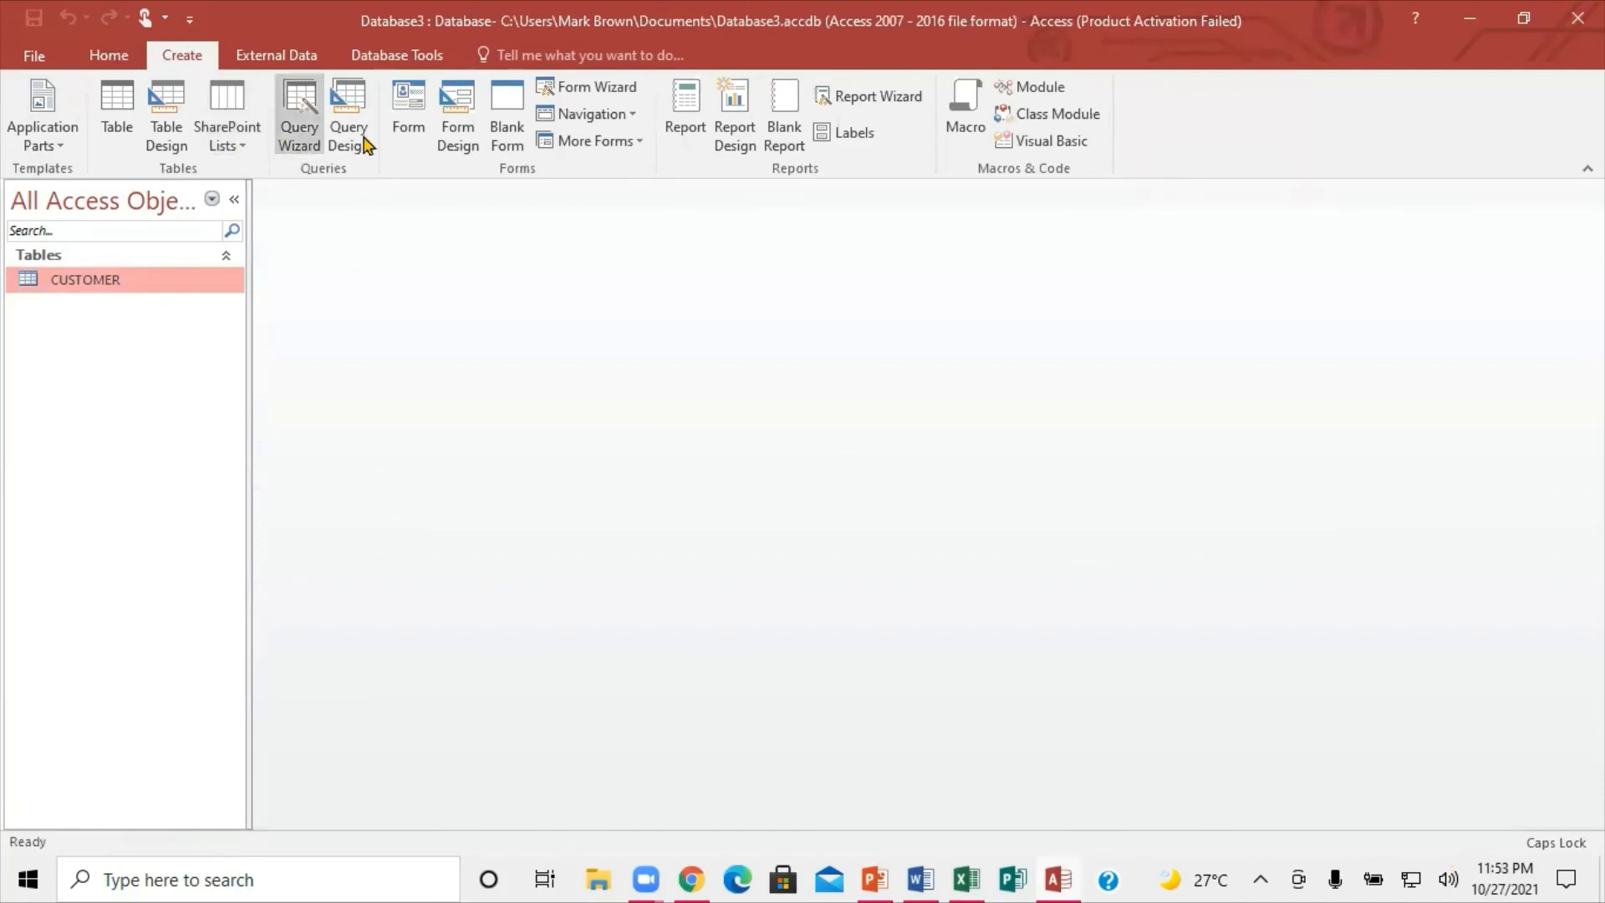
click(344, 104)
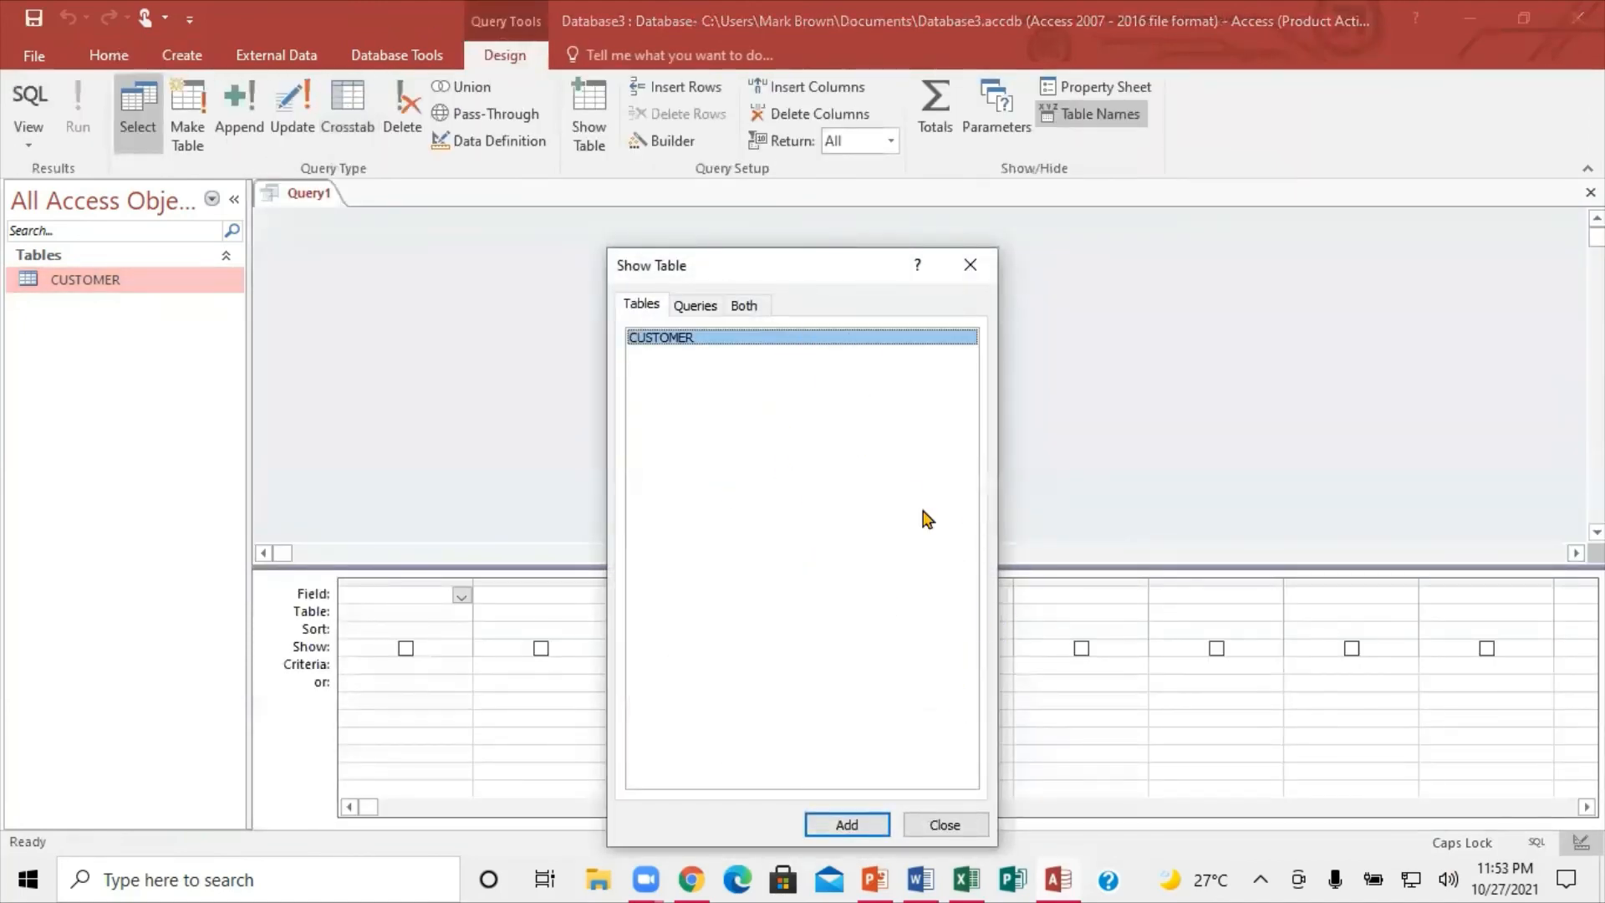
click(857, 823)
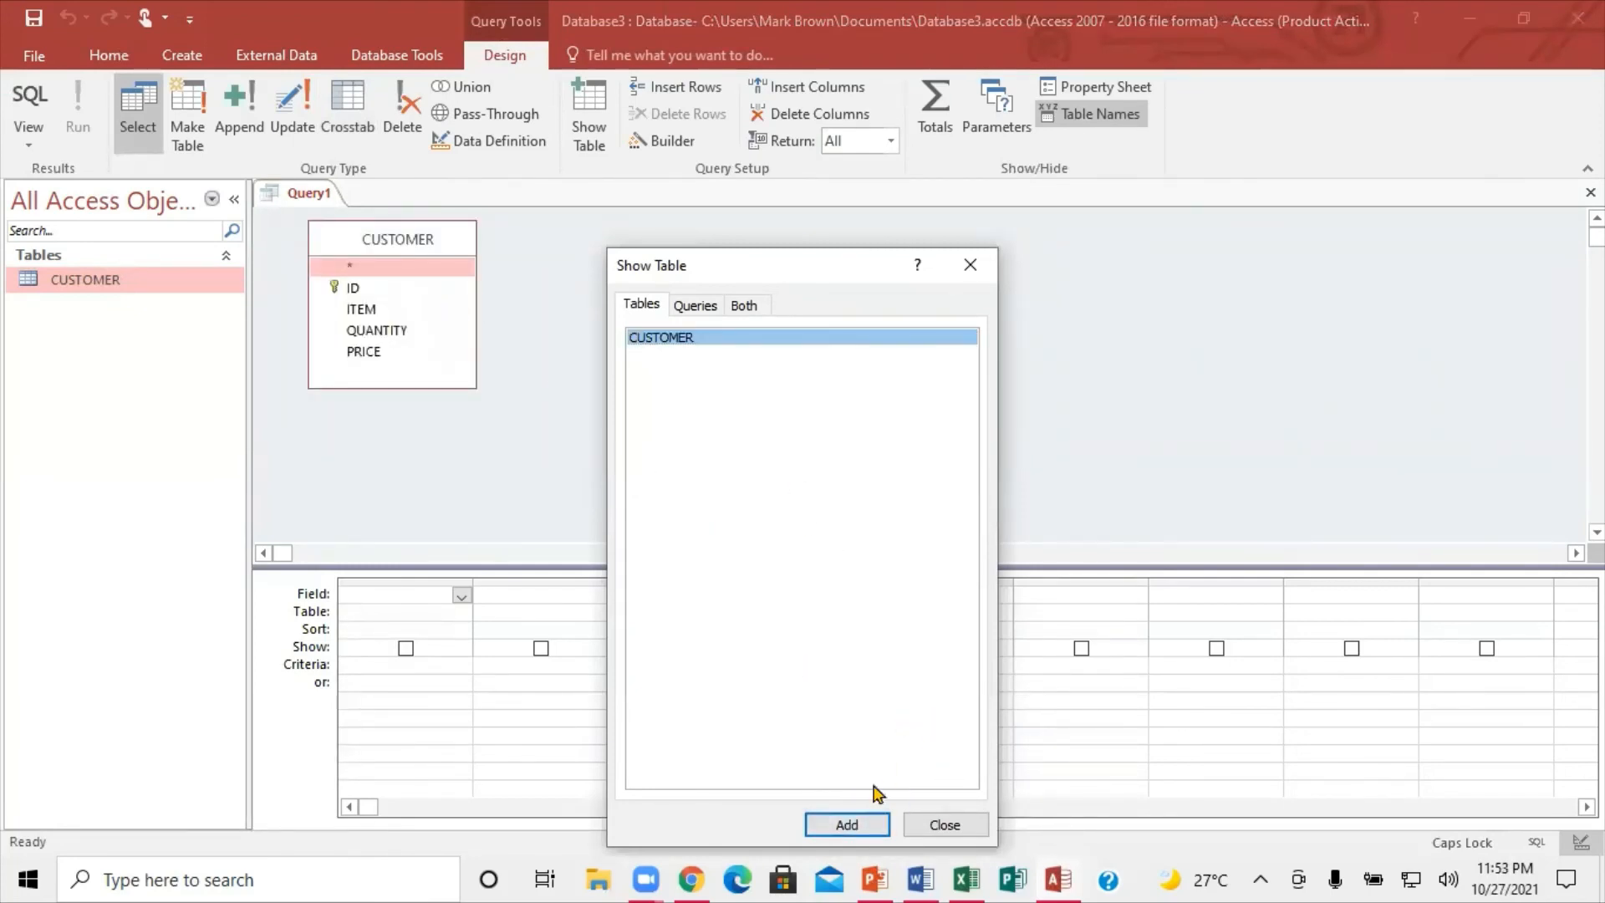
click(945, 825)
Add the ID, ITEM, QUANTITY and PRICE fields of the CUSTOMER table to the query's design grid.
double_click(362, 290)
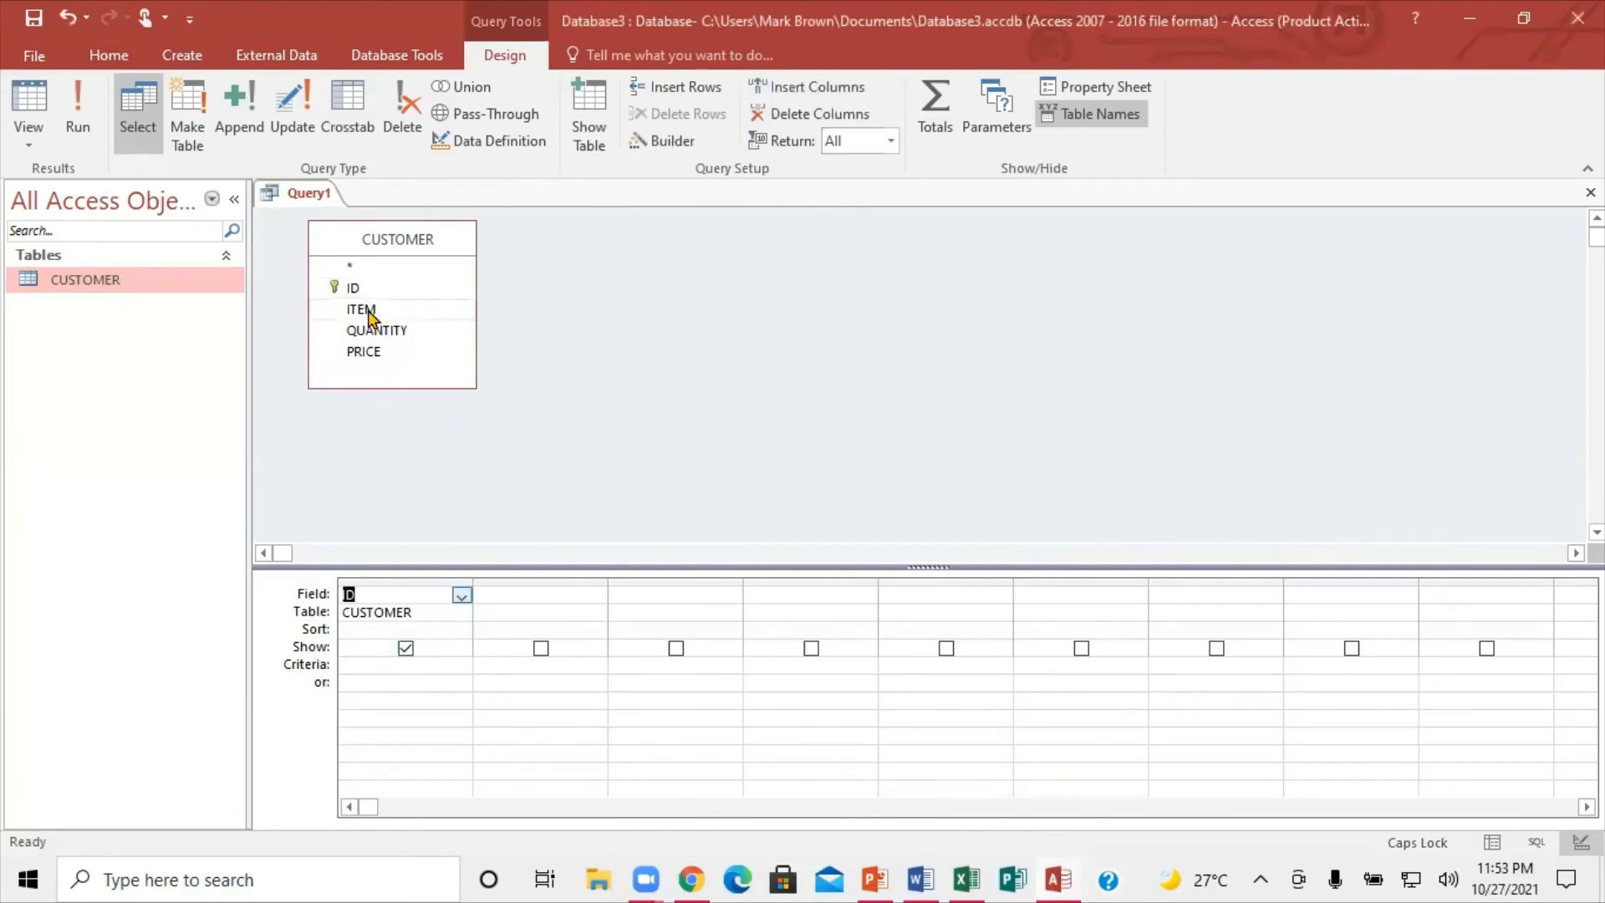
double_click(361, 310)
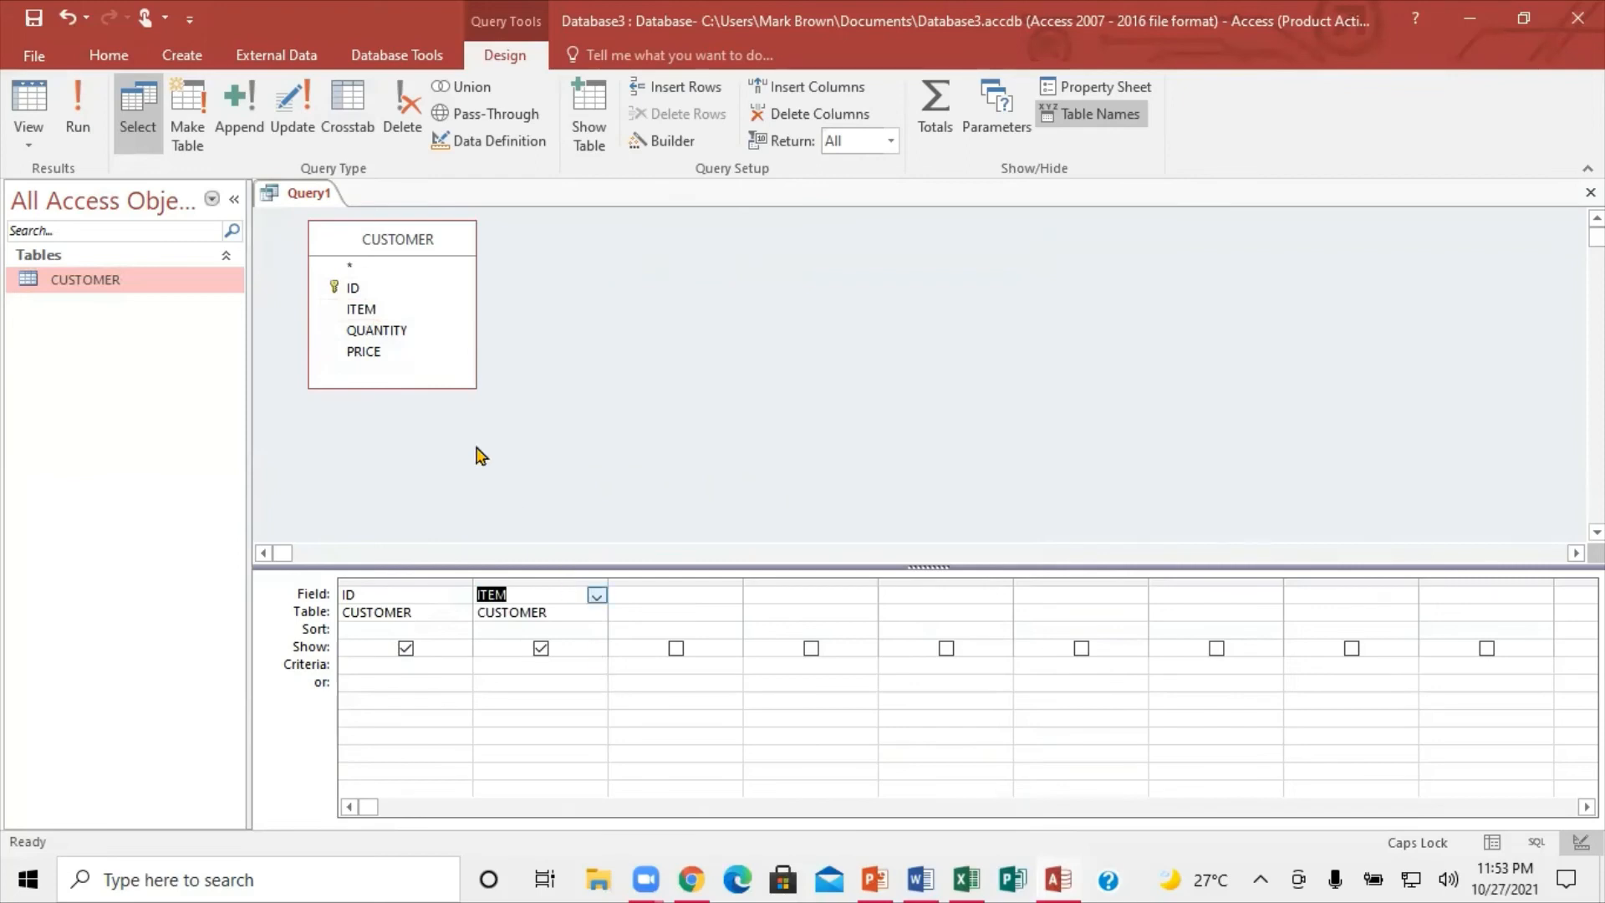
double_click(396, 333)
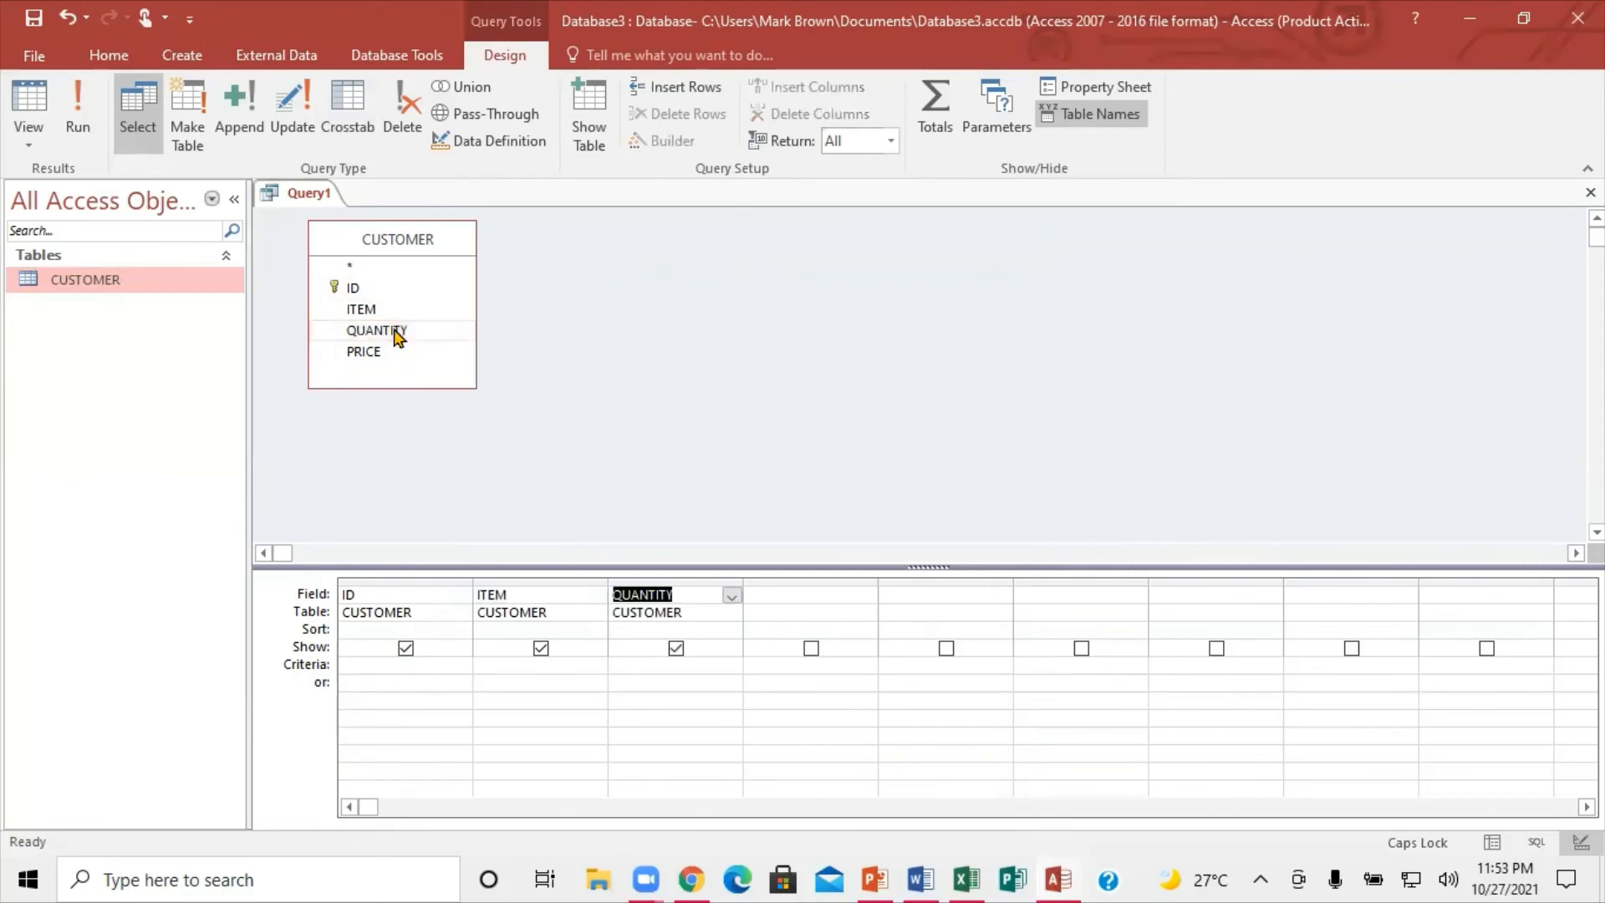
click(369, 355)
double_click(368, 355)
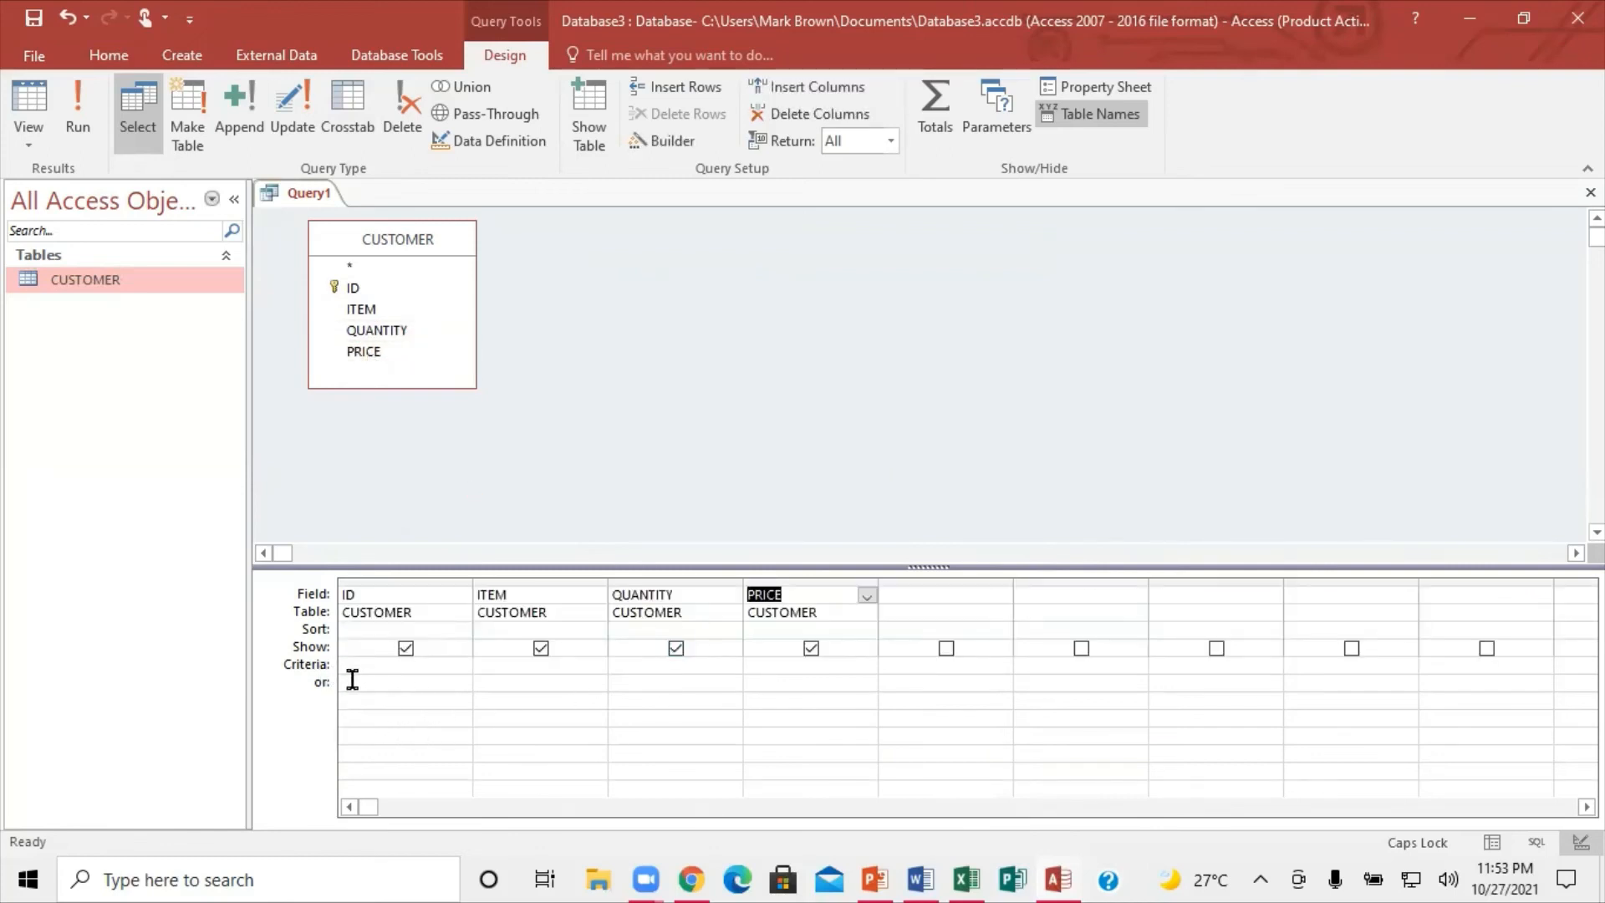
Add the calculated field "Total: price*quantity" in the first empty column of the design grid and run the query.
click(924, 599)
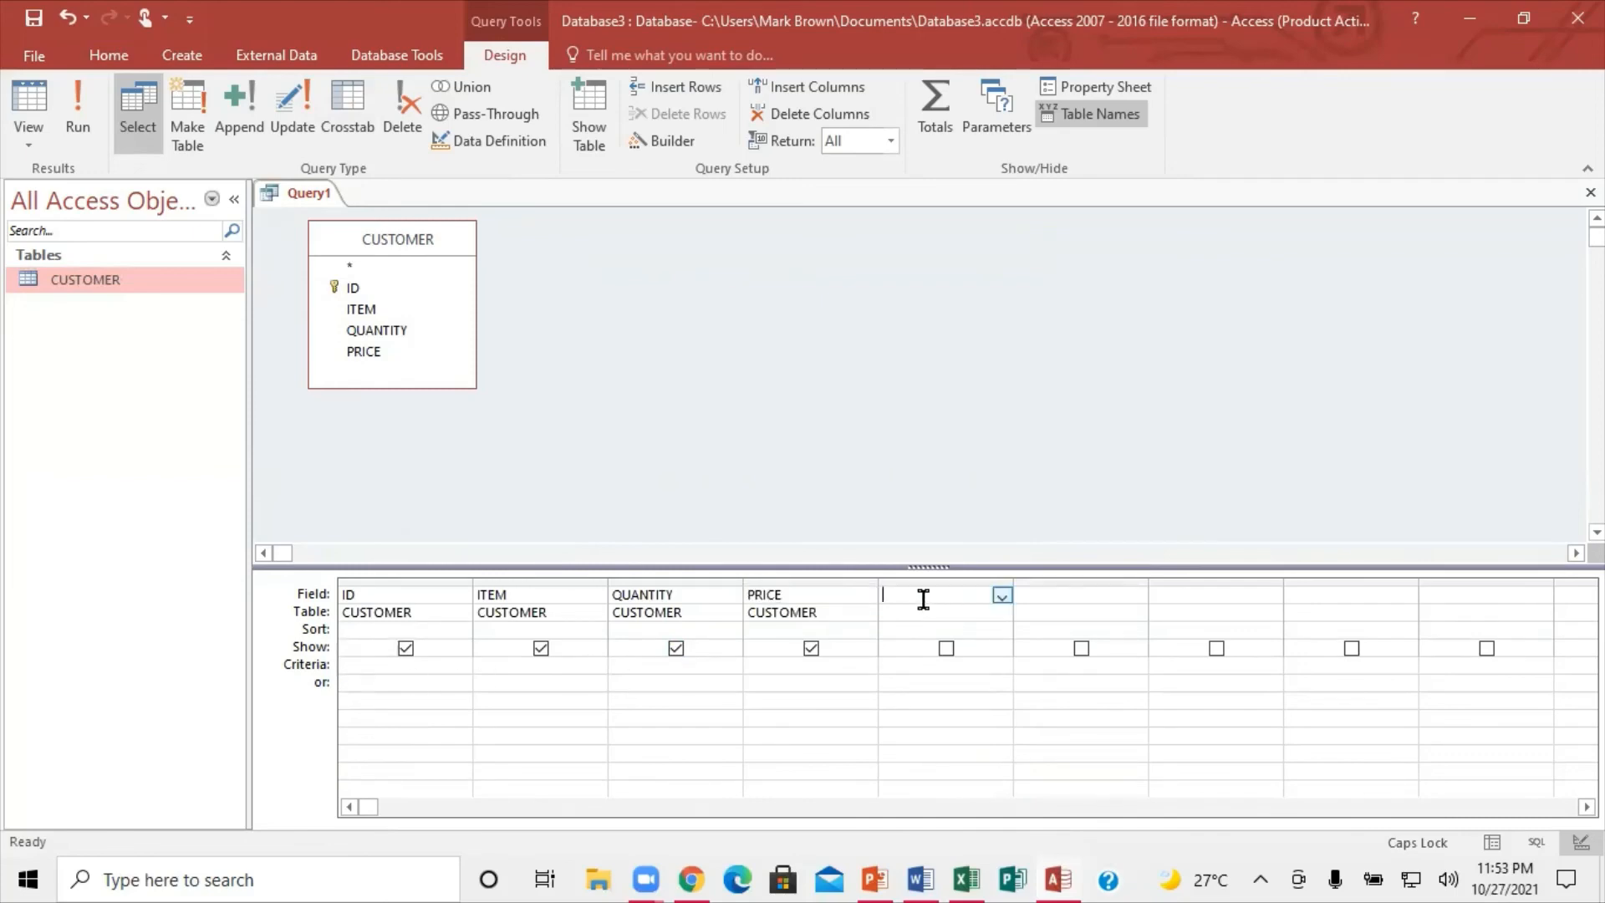
text(T)
key(Caps_Lock)
text(otal:)
text(price)
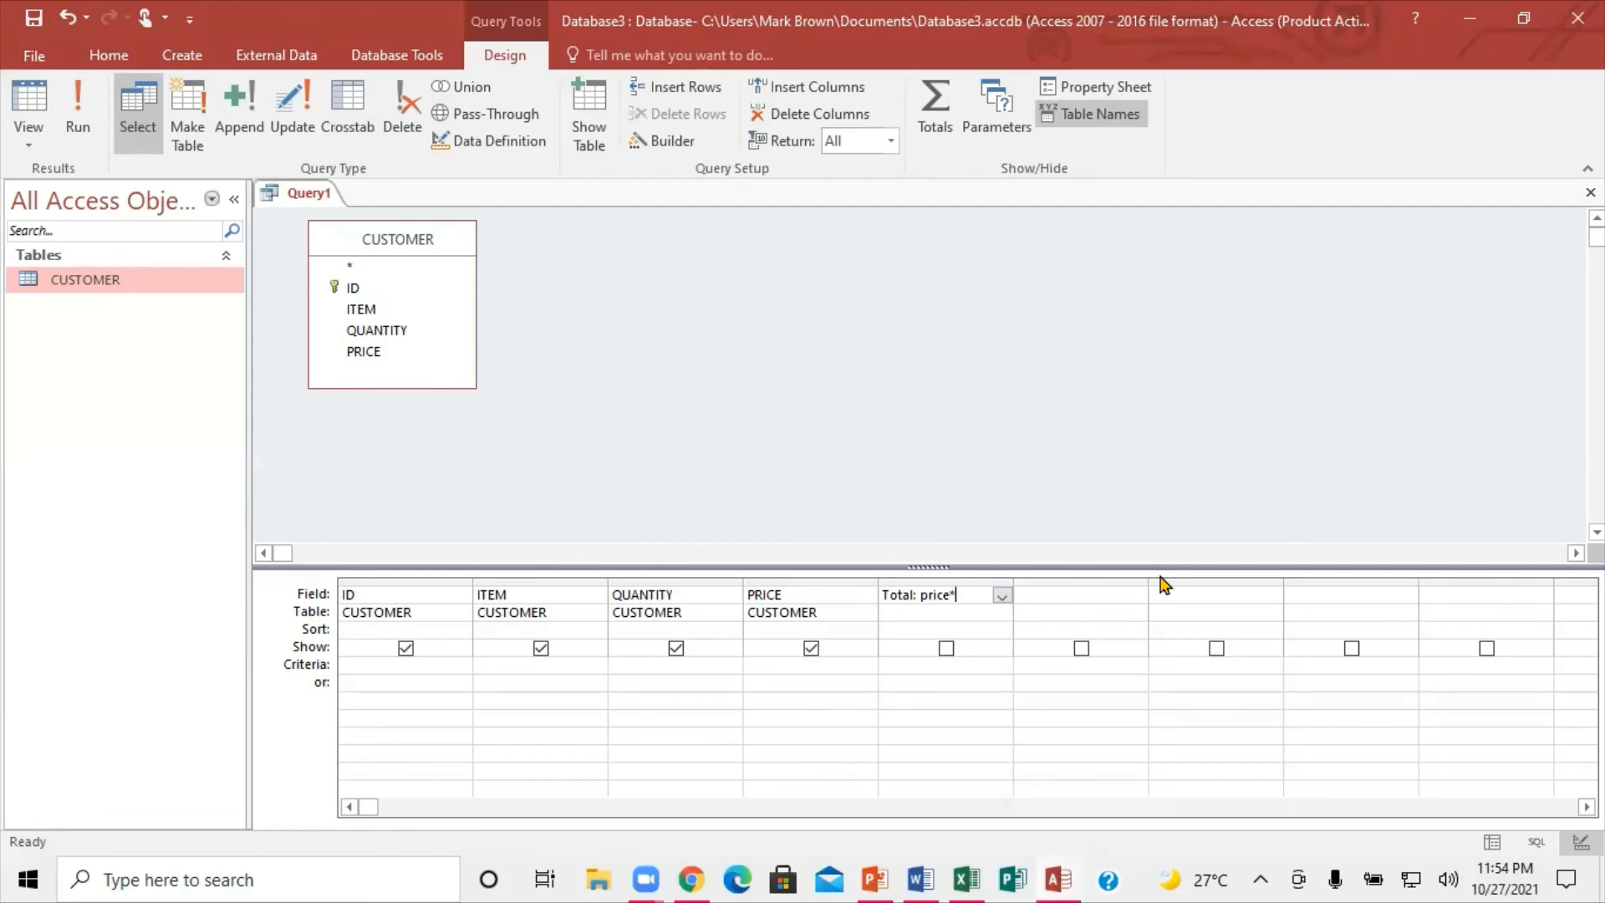
text(*quantity)
key(Tab)
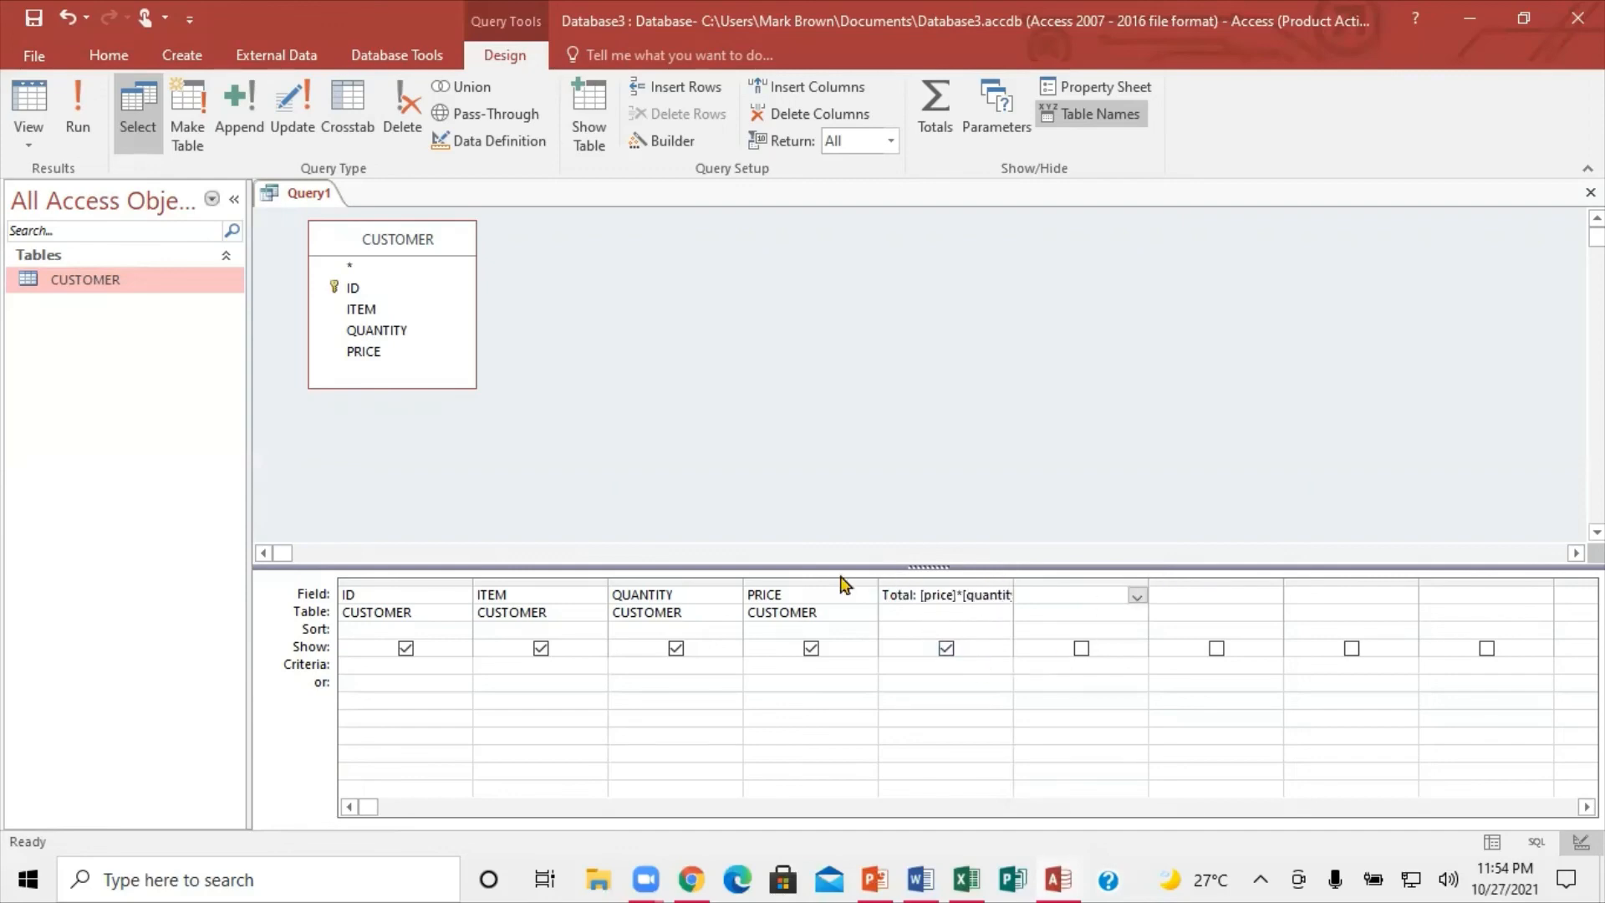
click(93, 105)
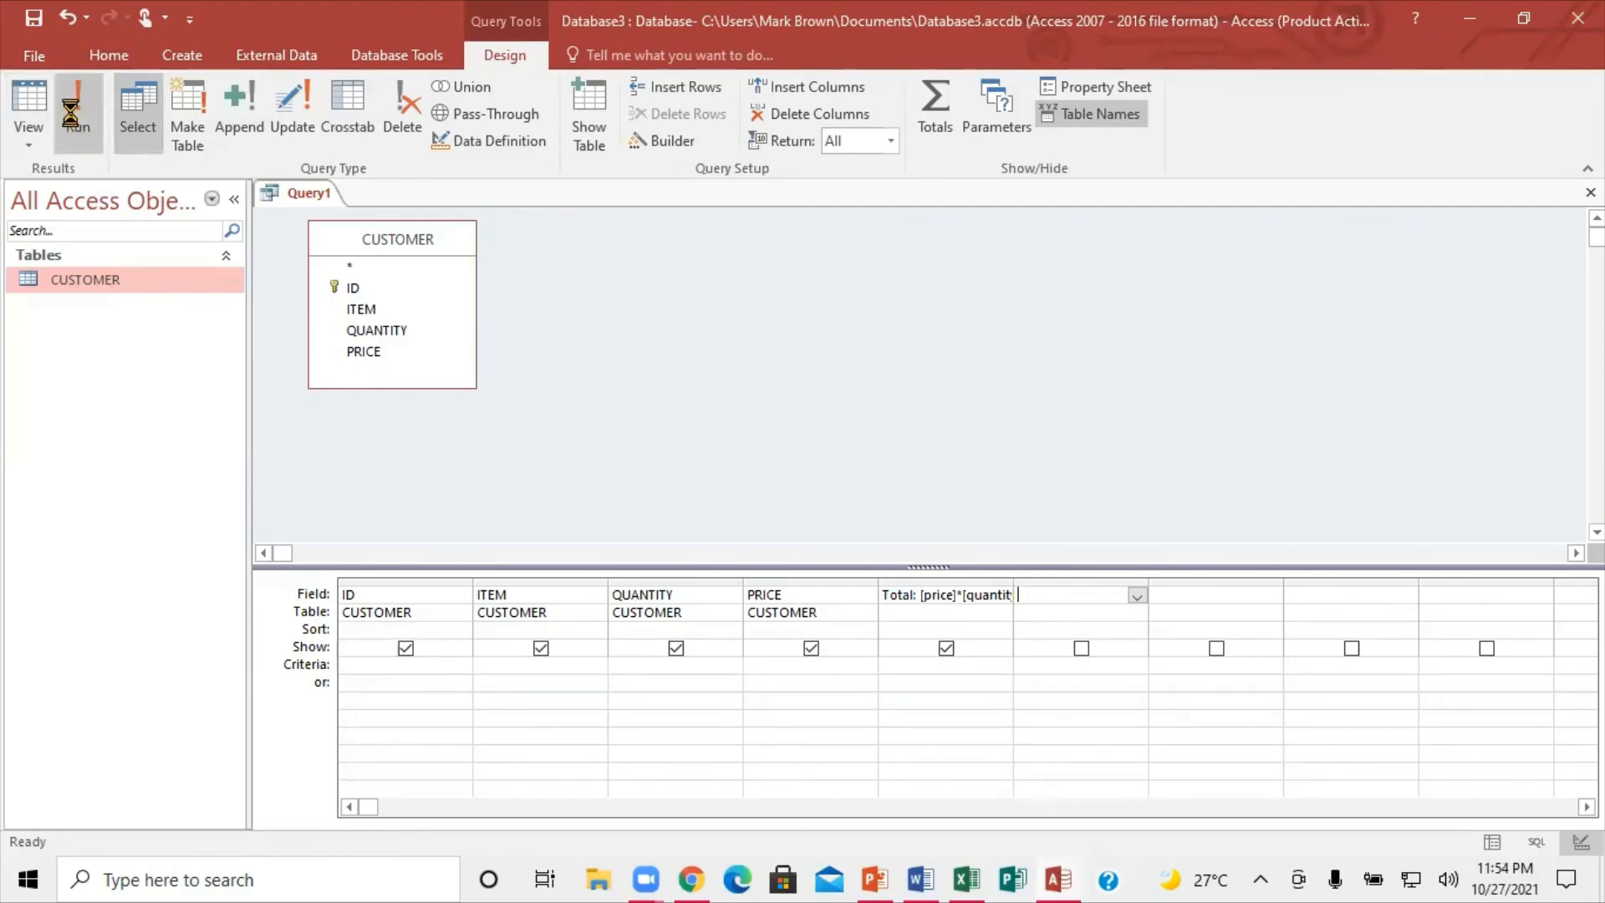